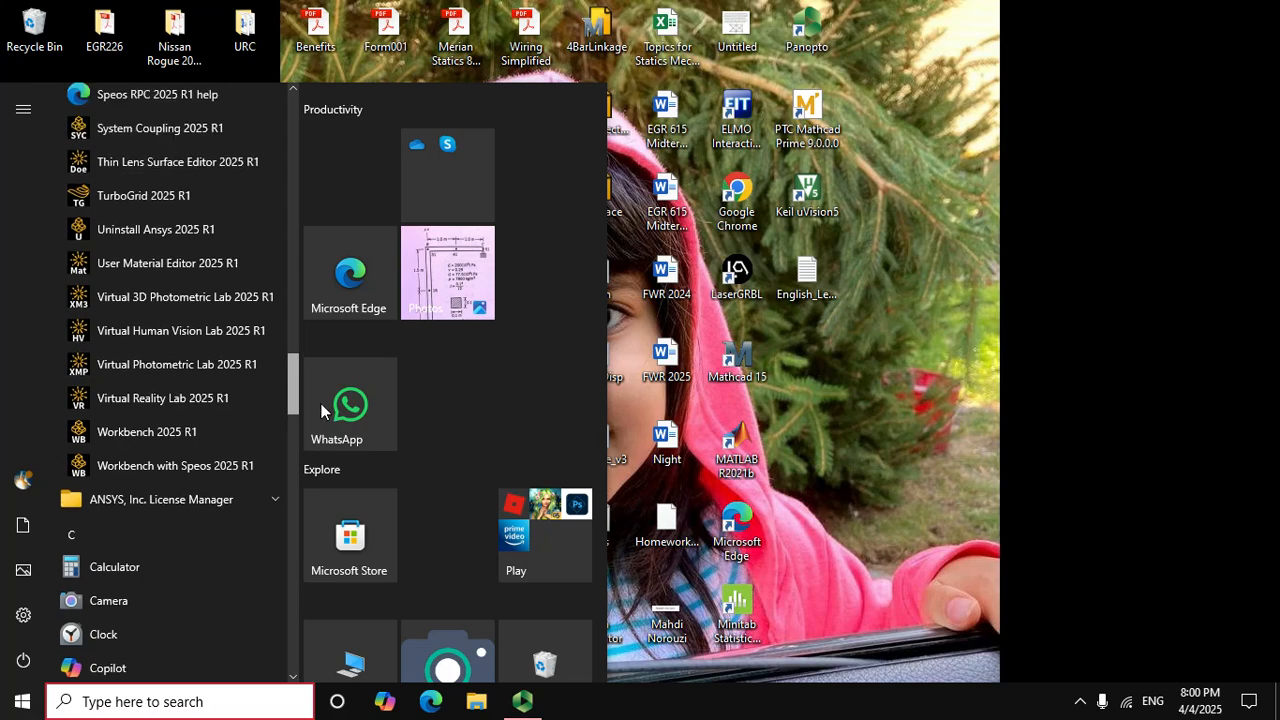
- Launch Ansys Workbench 2025 R1
click(185, 432)
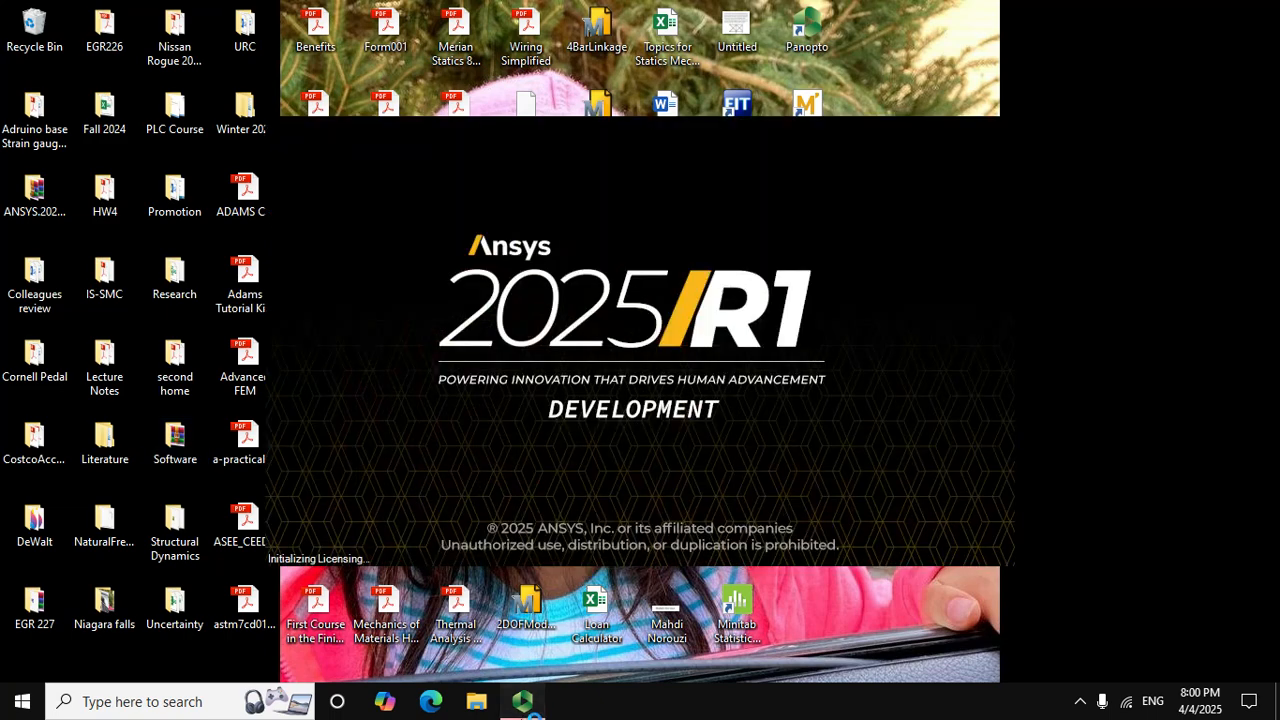
click(522, 701)
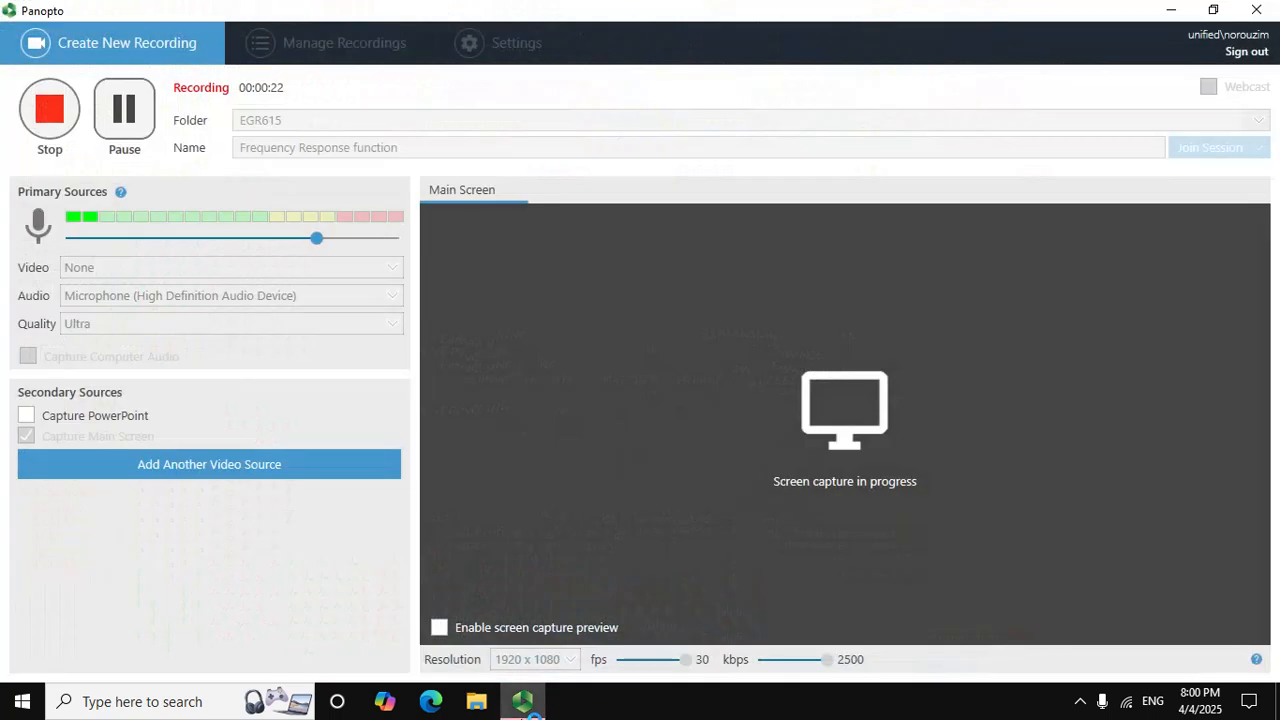
click(1172, 10)
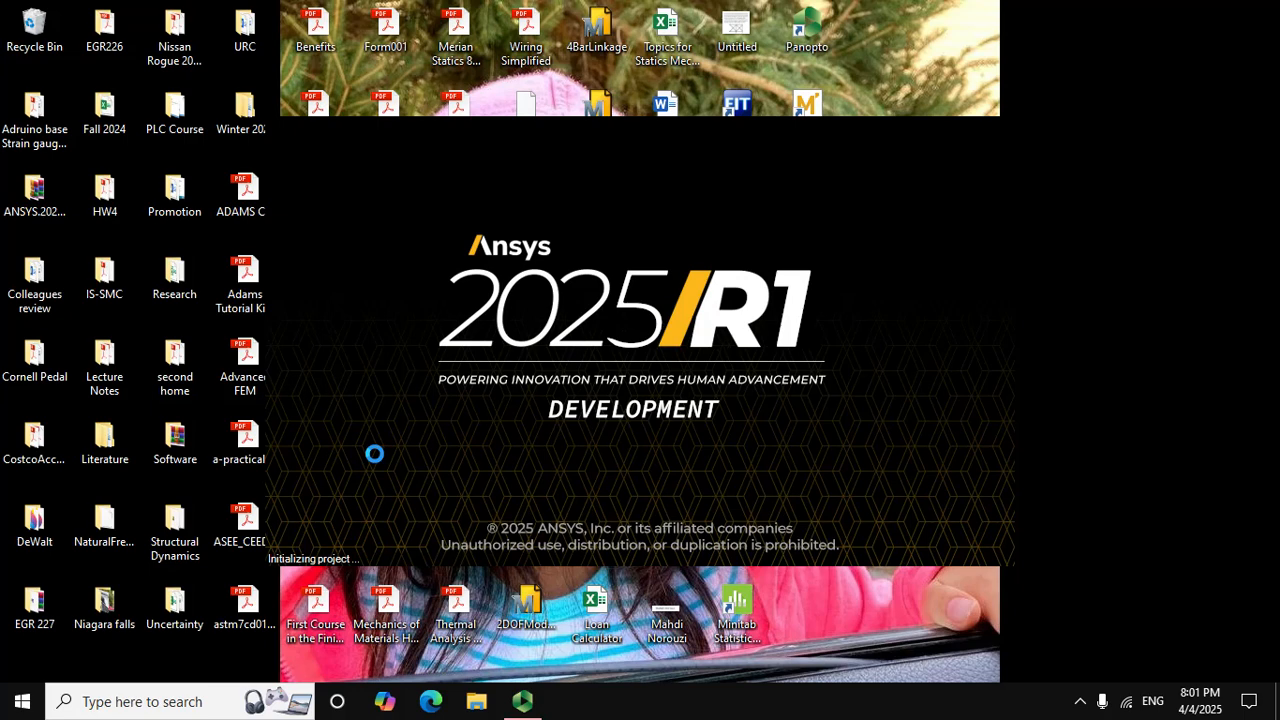
click(1080, 701)
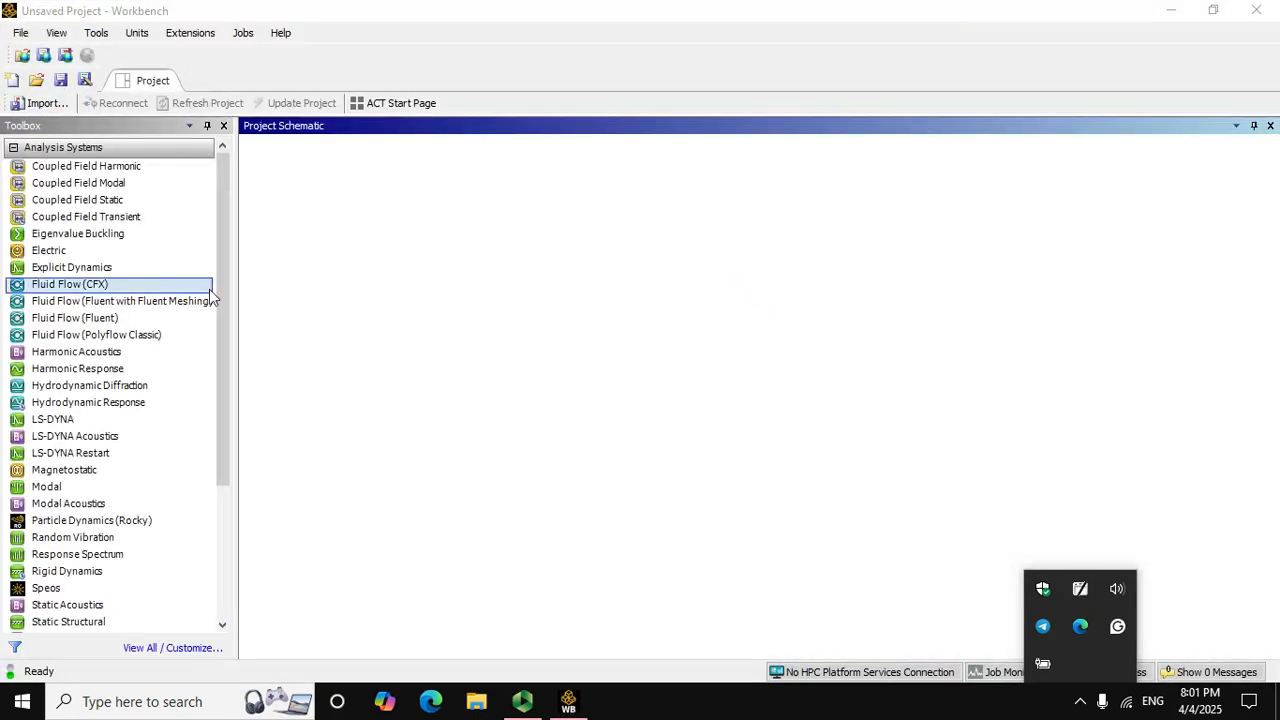
- Add a Modal analysis system to the project and start a new DesignModeler geometry for it
double_click(60, 489)
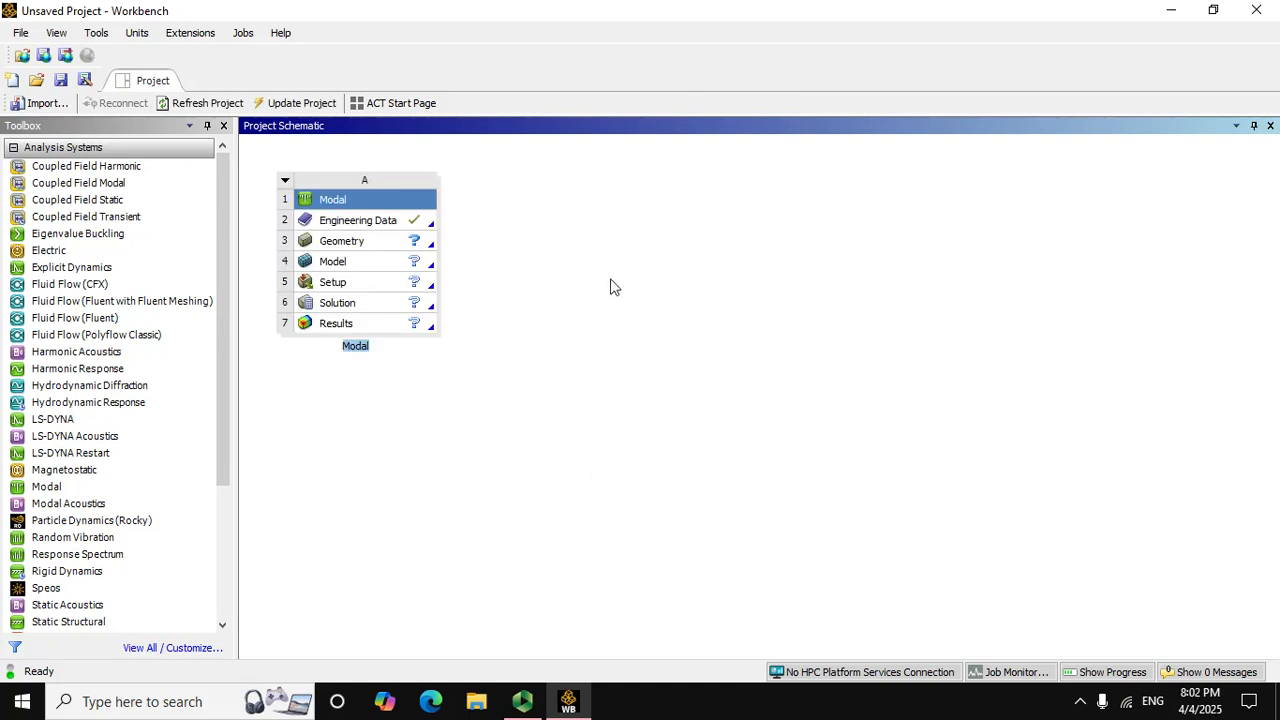
click(349, 247)
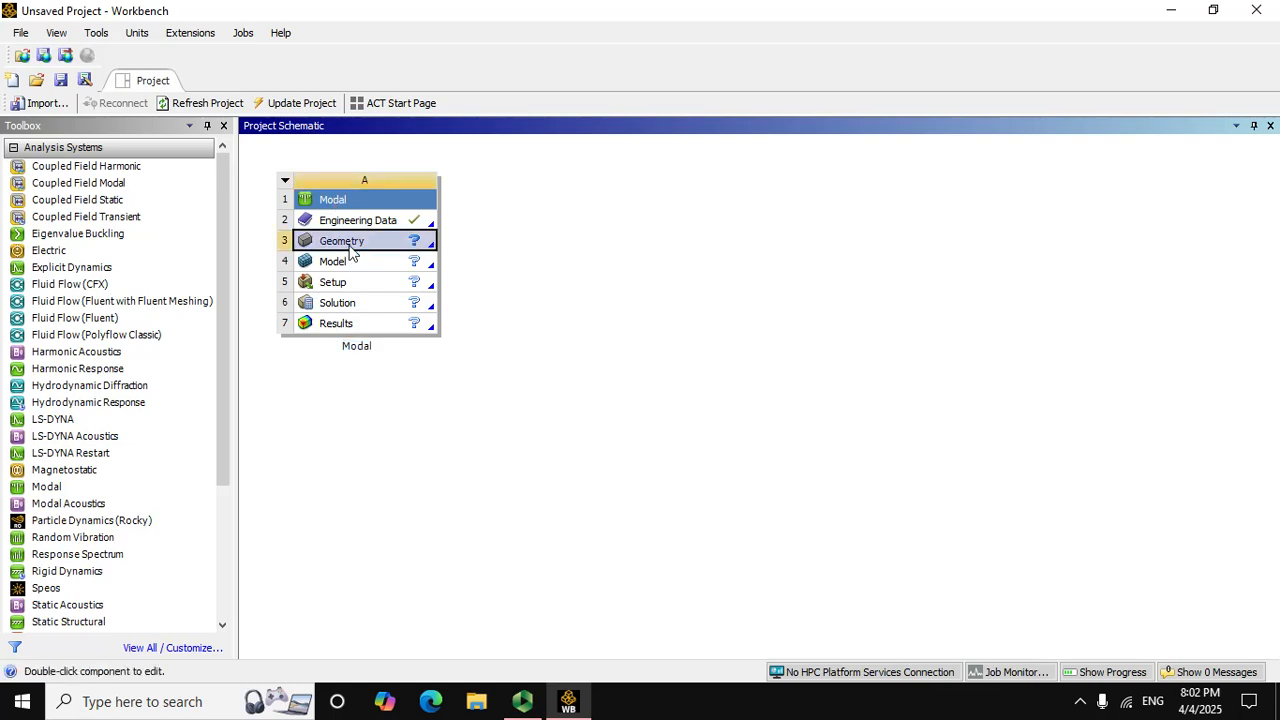
right_click(353, 247)
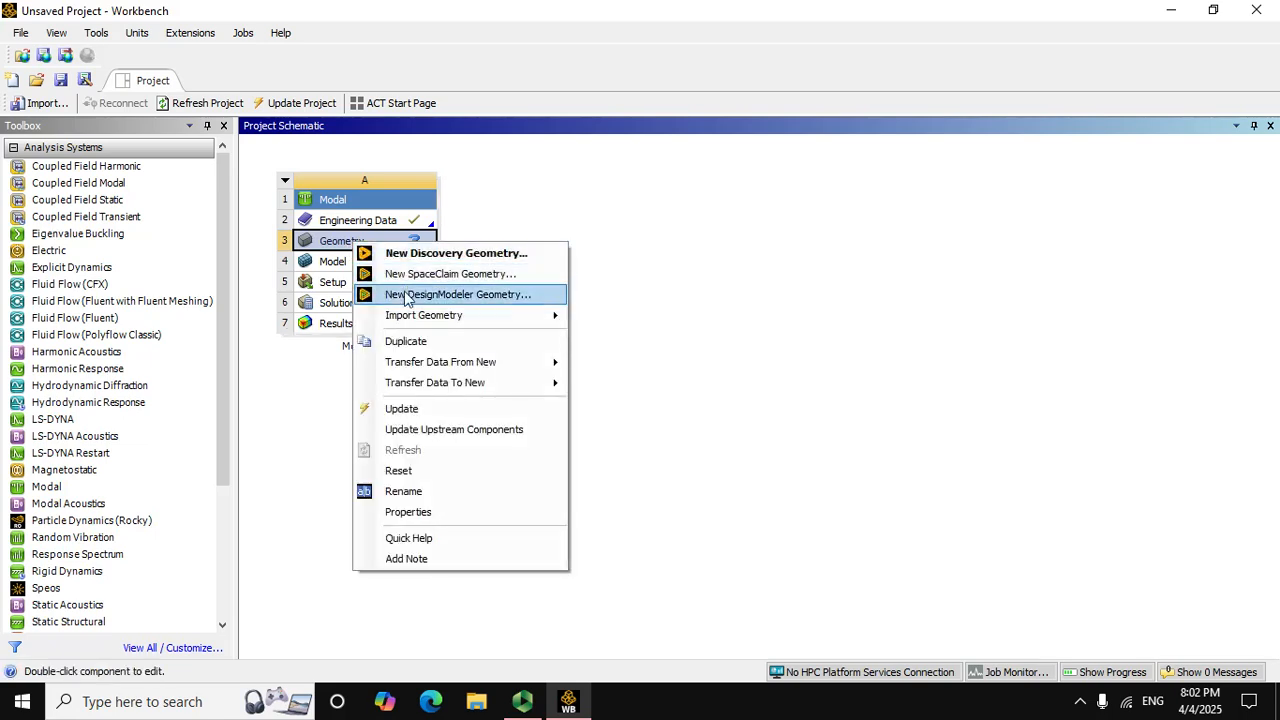
click(408, 295)
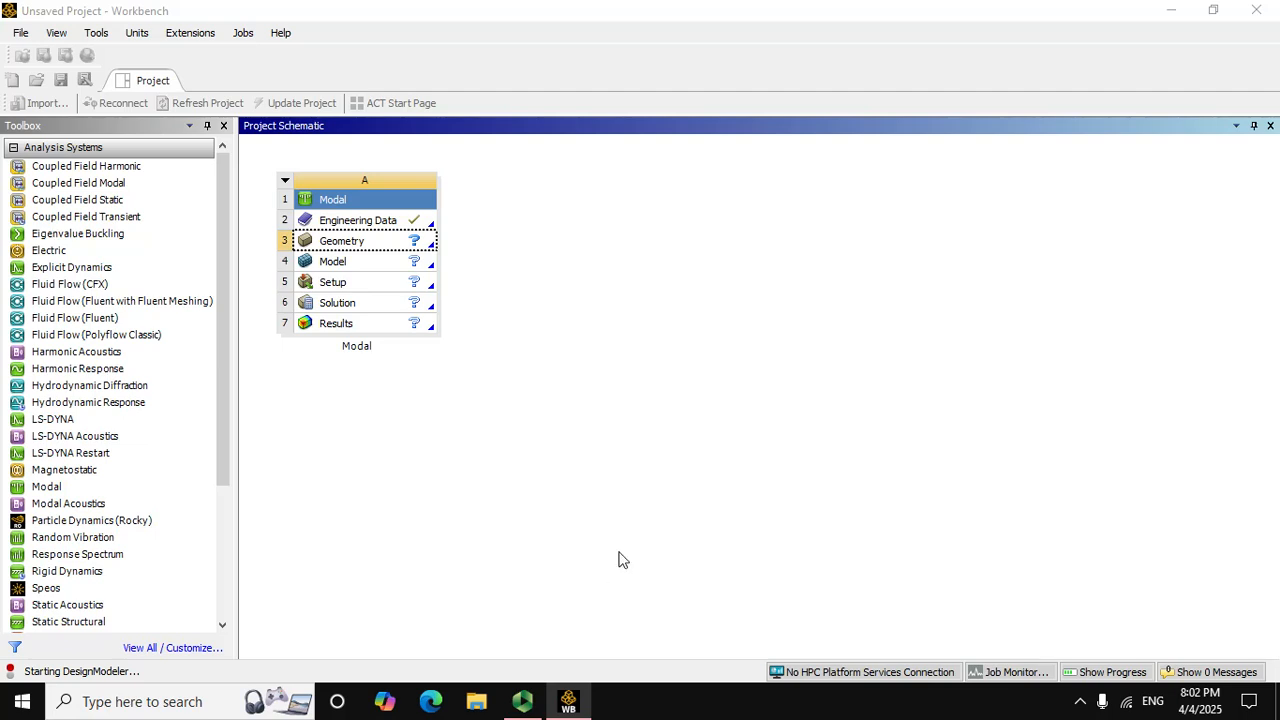
click(72, 537)
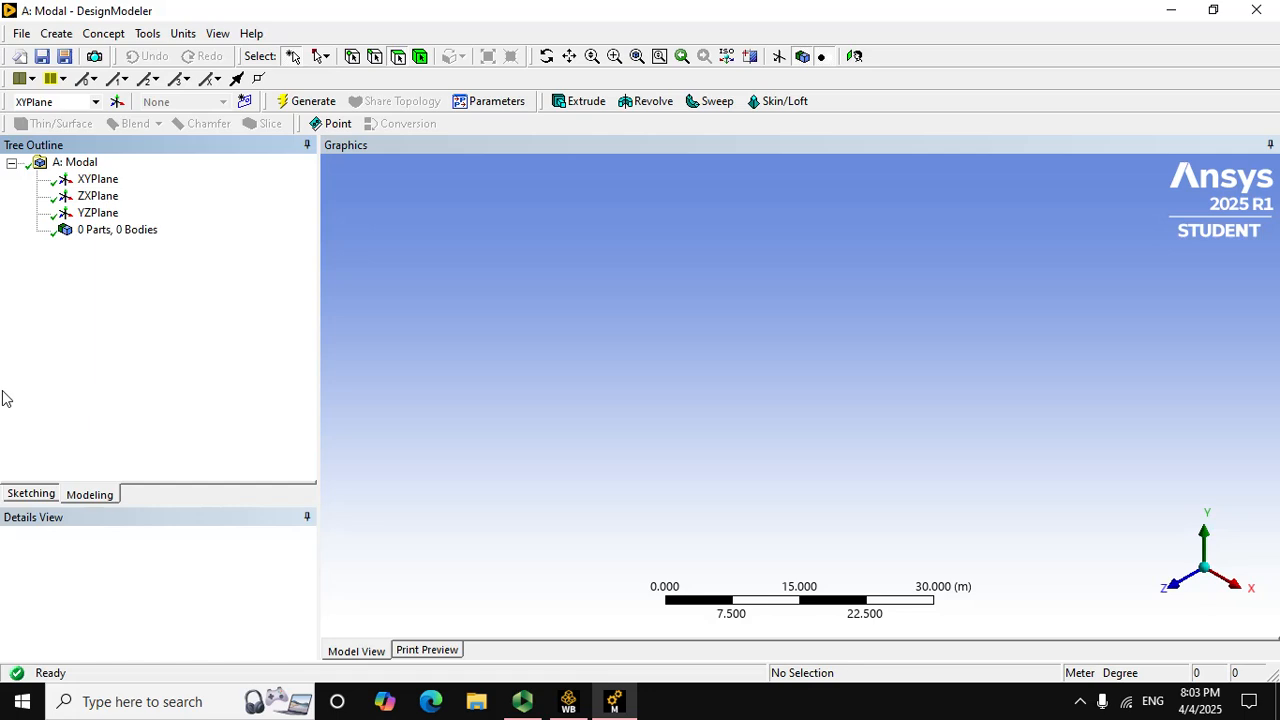
- Sketch a circle about 0.46 m in diameter on the XY plane, centred on the Y axis above the origin
click(22, 497)
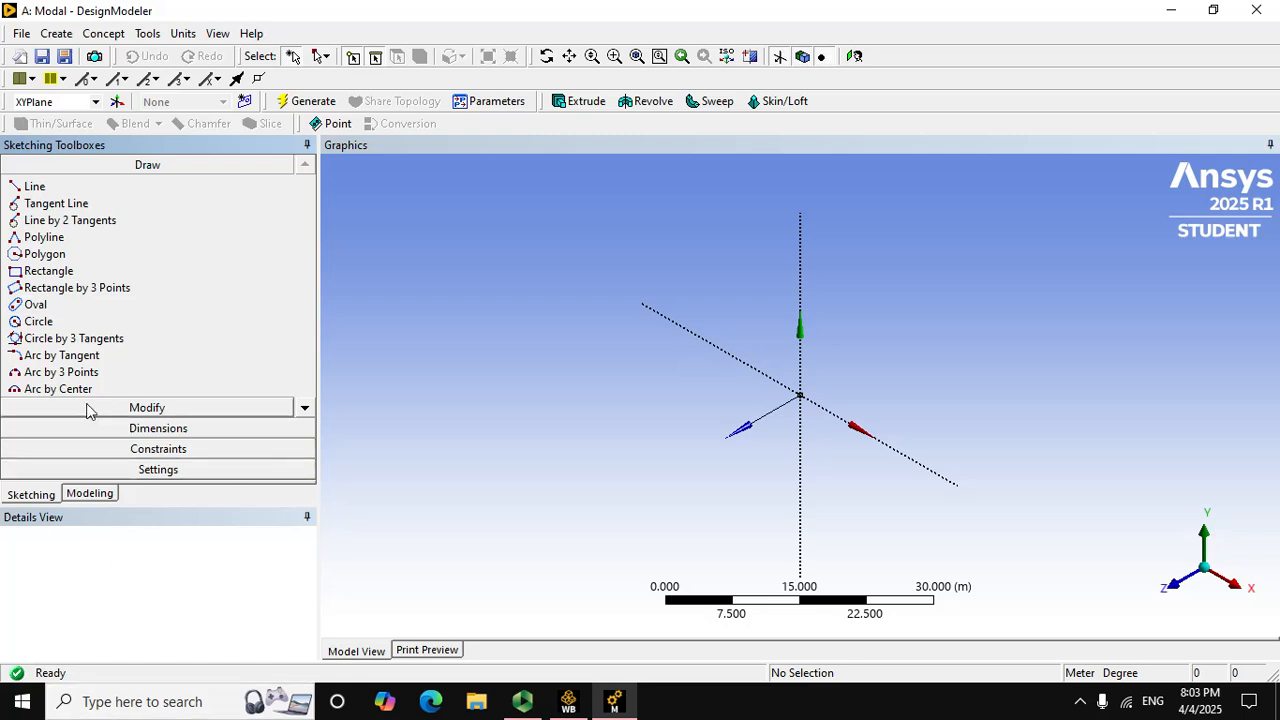
scroll(708, 349, up, 4)
scroll(837, 320, up, 4)
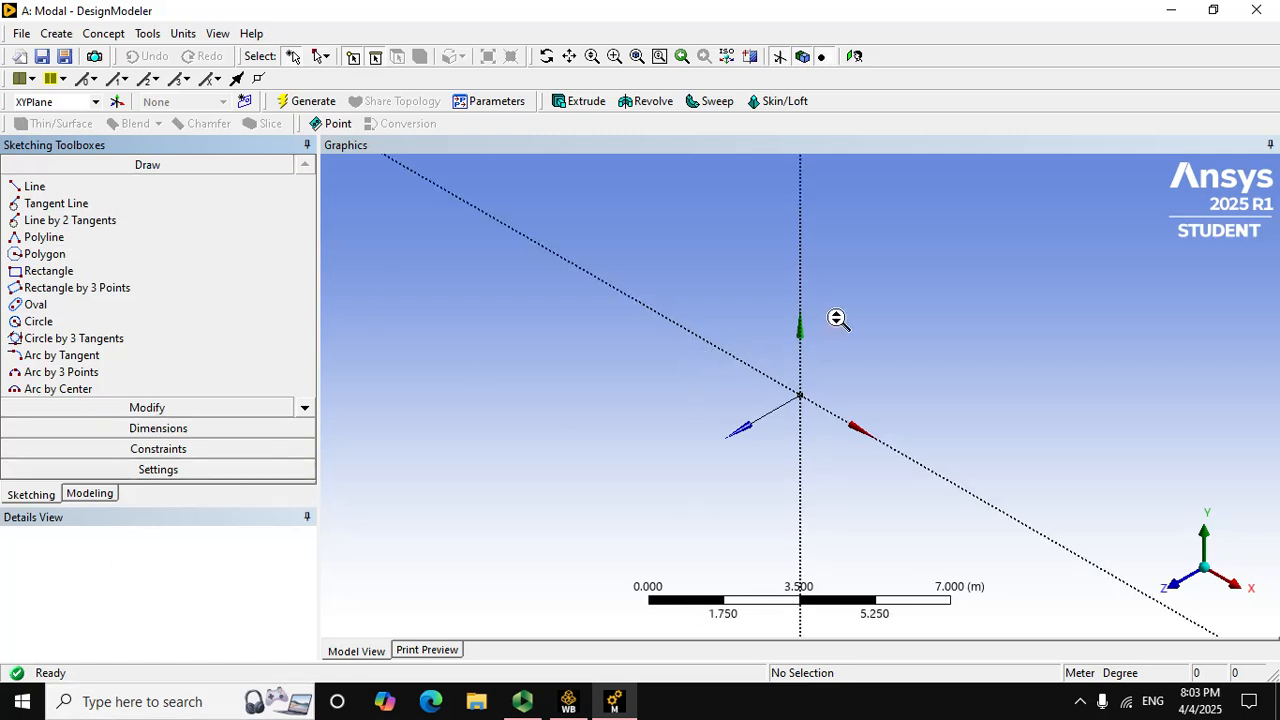
scroll(828, 313, up, 3)
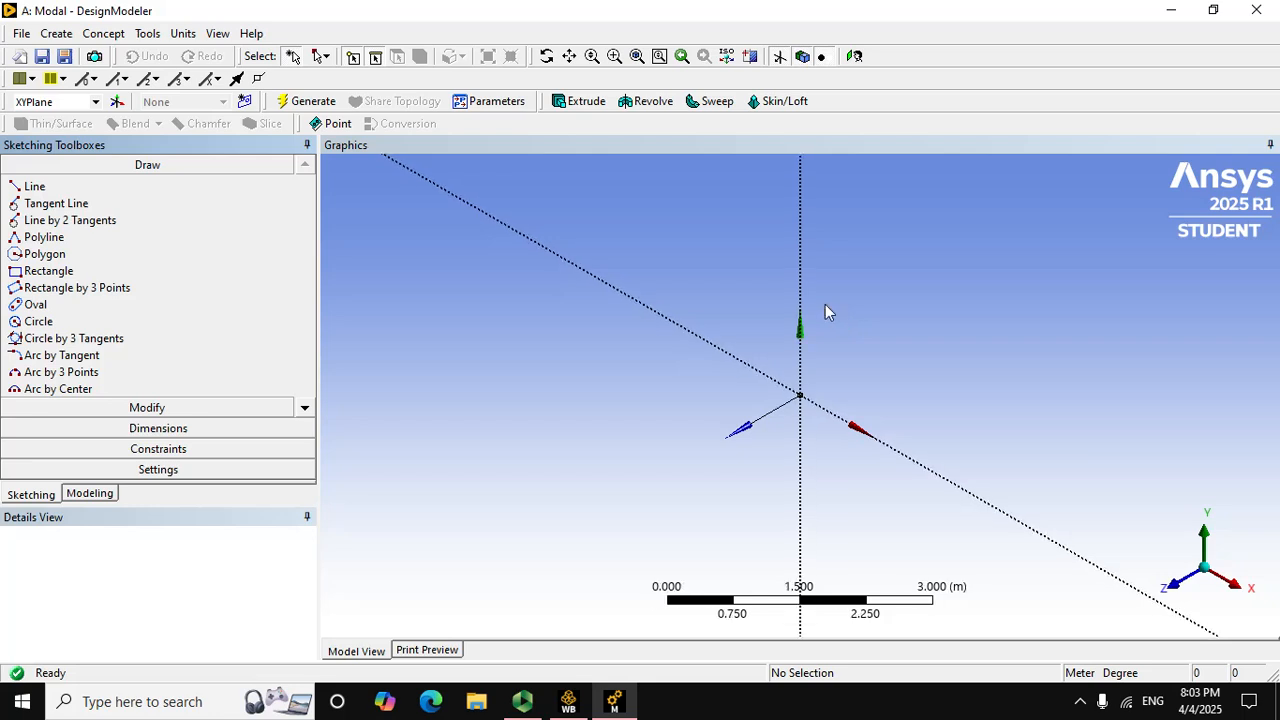
scroll(836, 316, up, 3)
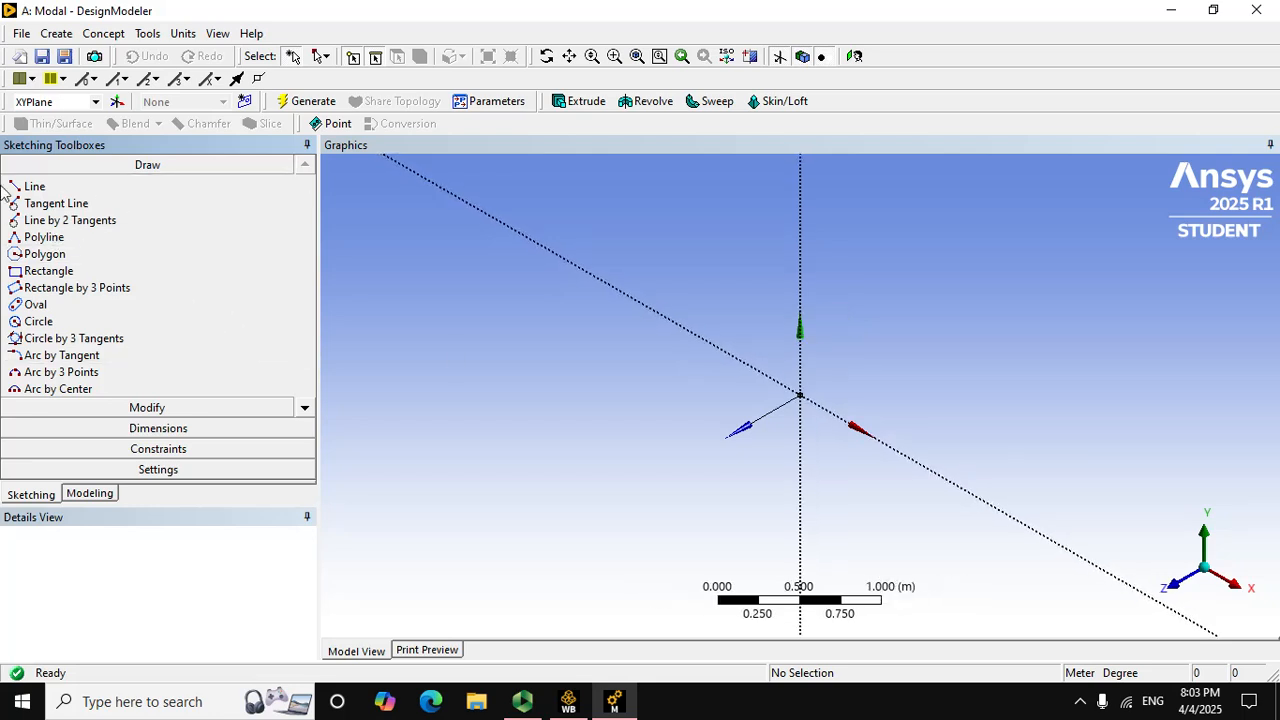
click(30, 321)
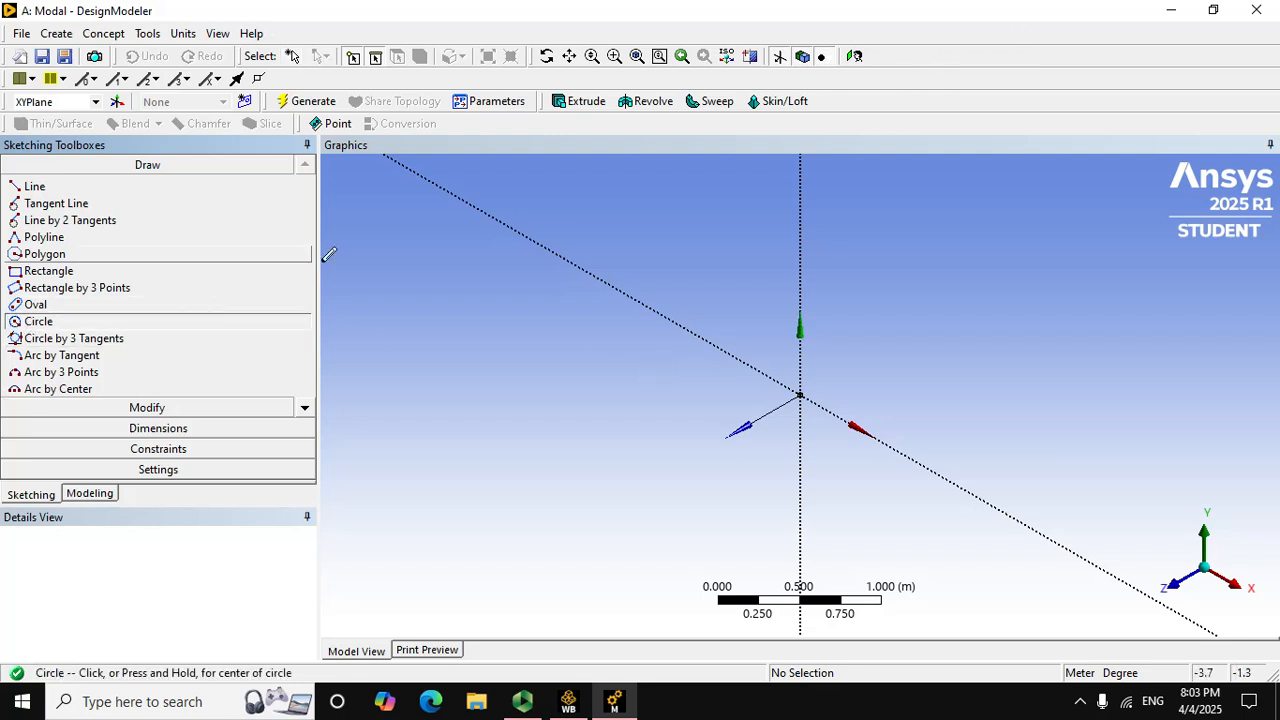
click(810, 285)
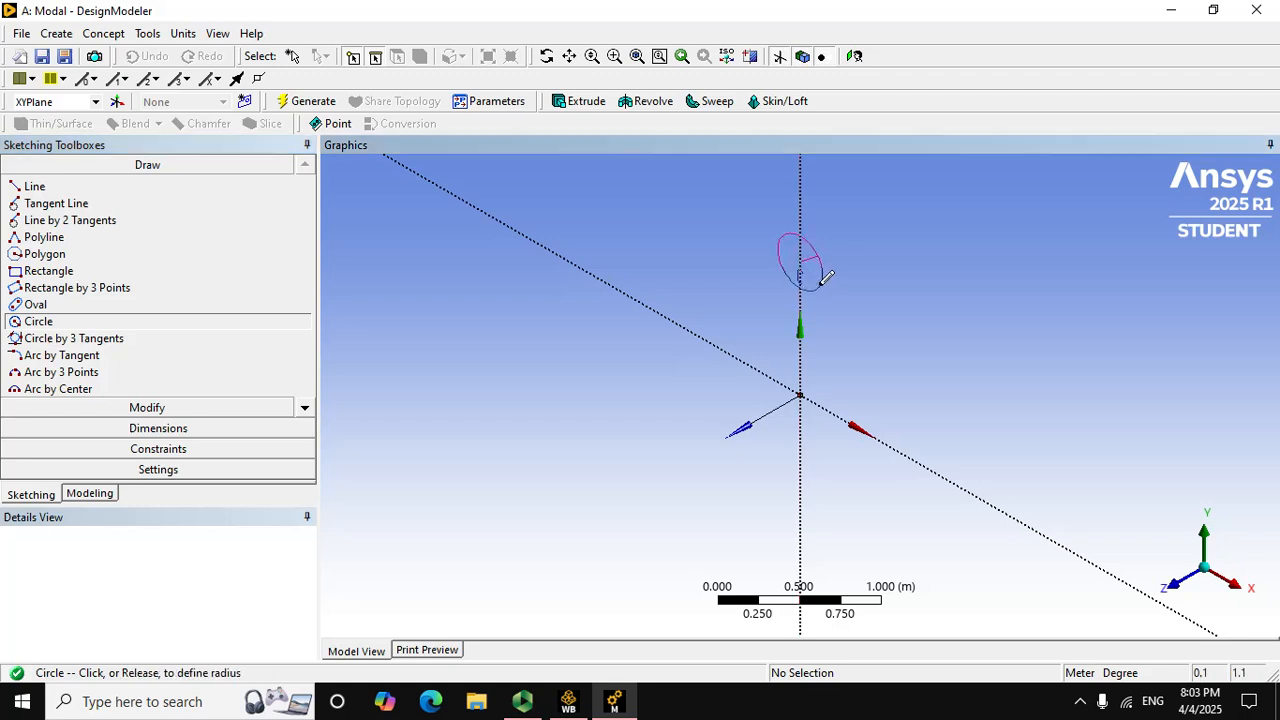
click(830, 278)
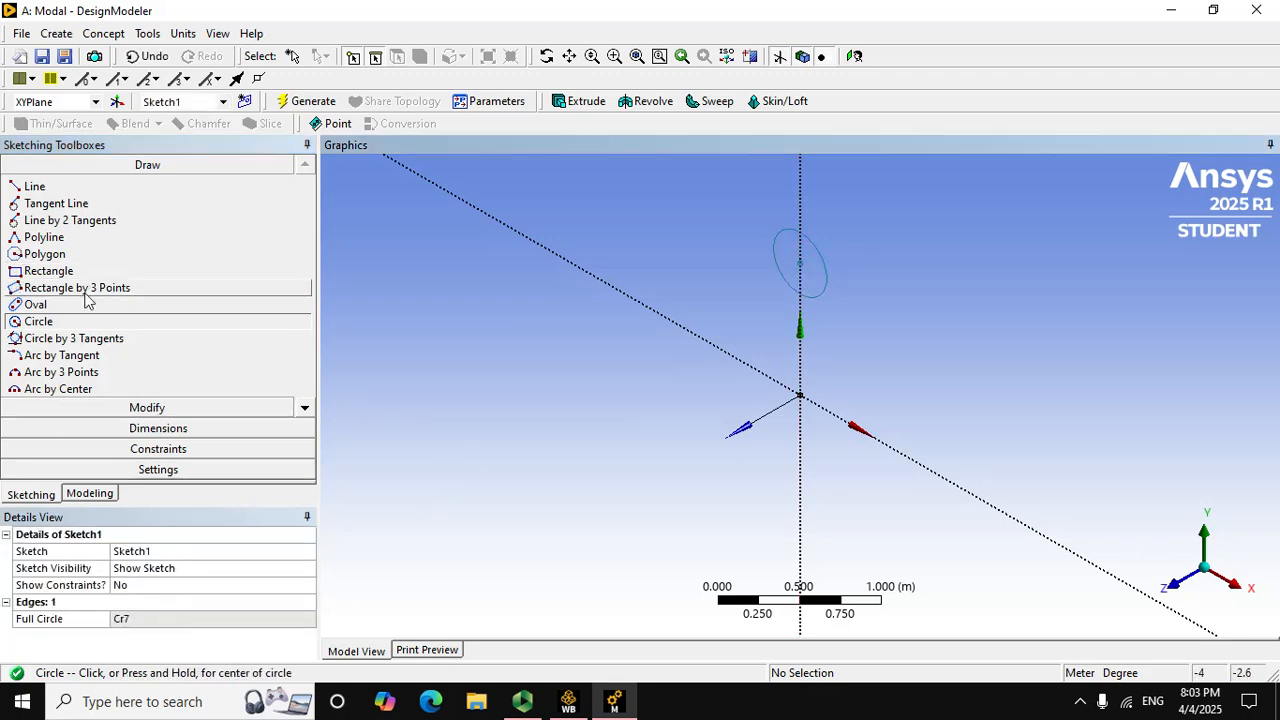
- Dimension the circle's diameter and set it to 0.5 m
click(100, 428)
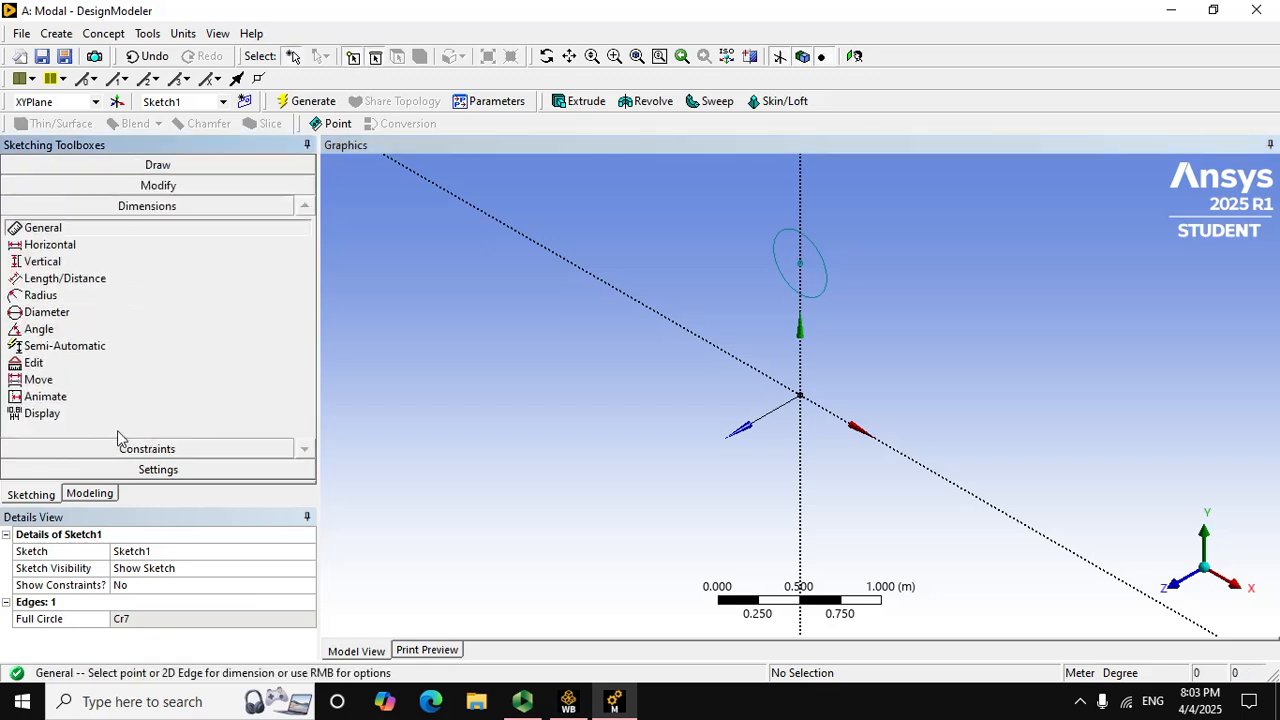
click(100, 313)
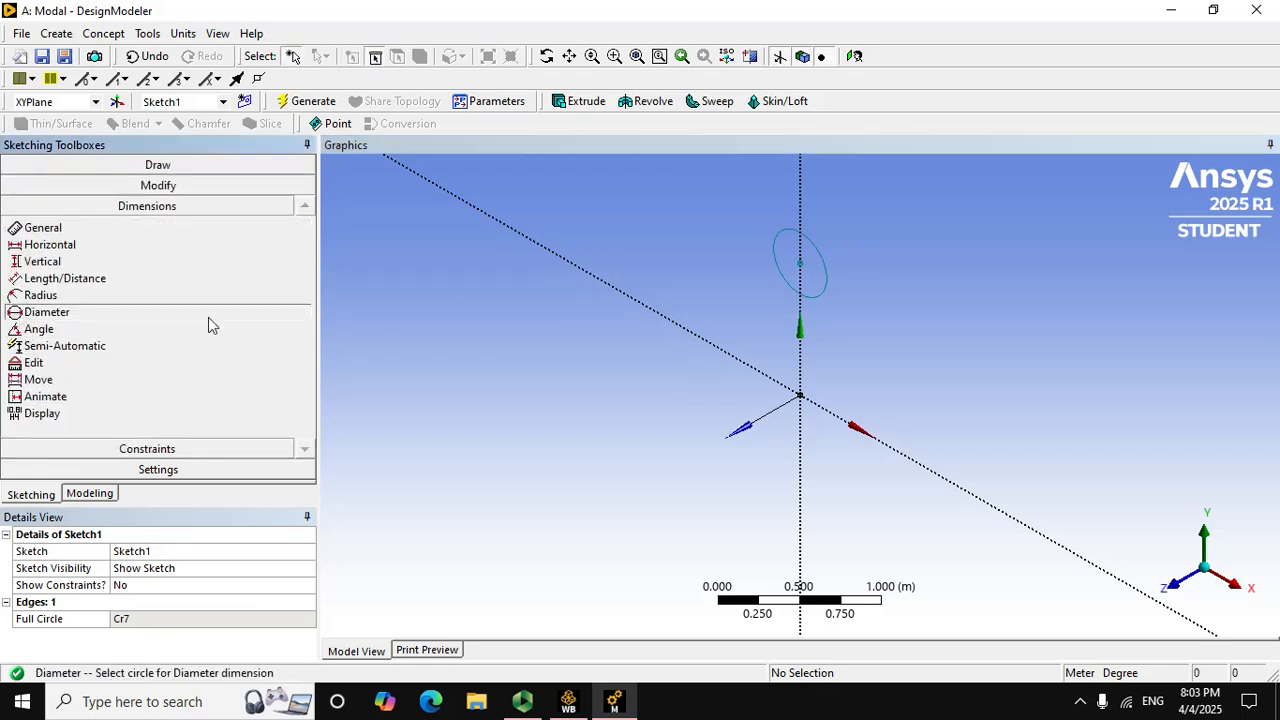
click(823, 259)
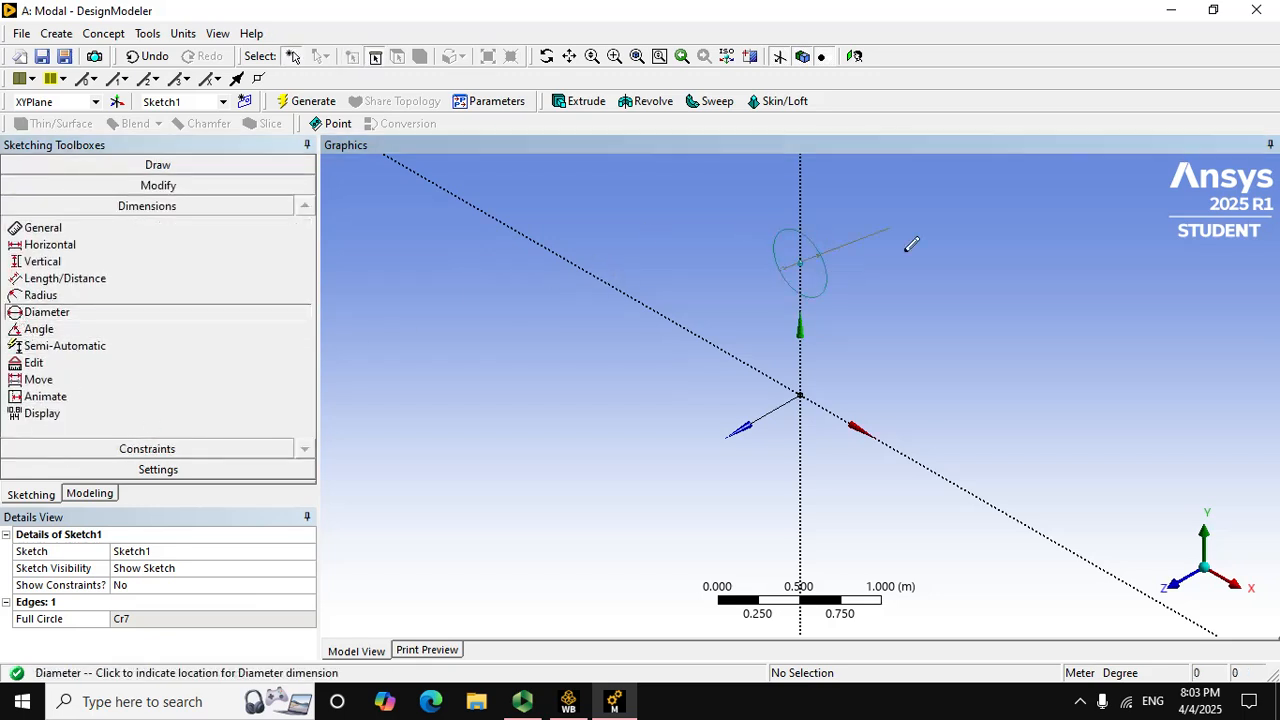
click(900, 226)
click(195, 620)
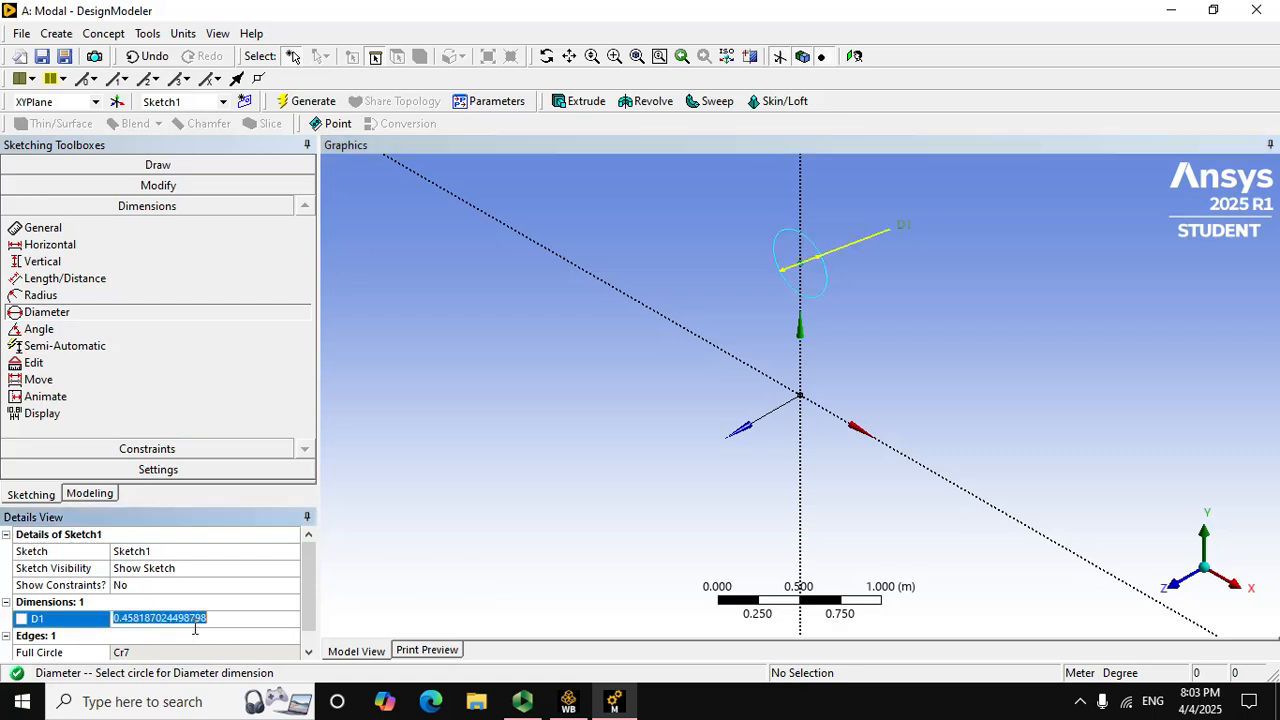
key(BackSpace)
text(0.5)
key(Return)
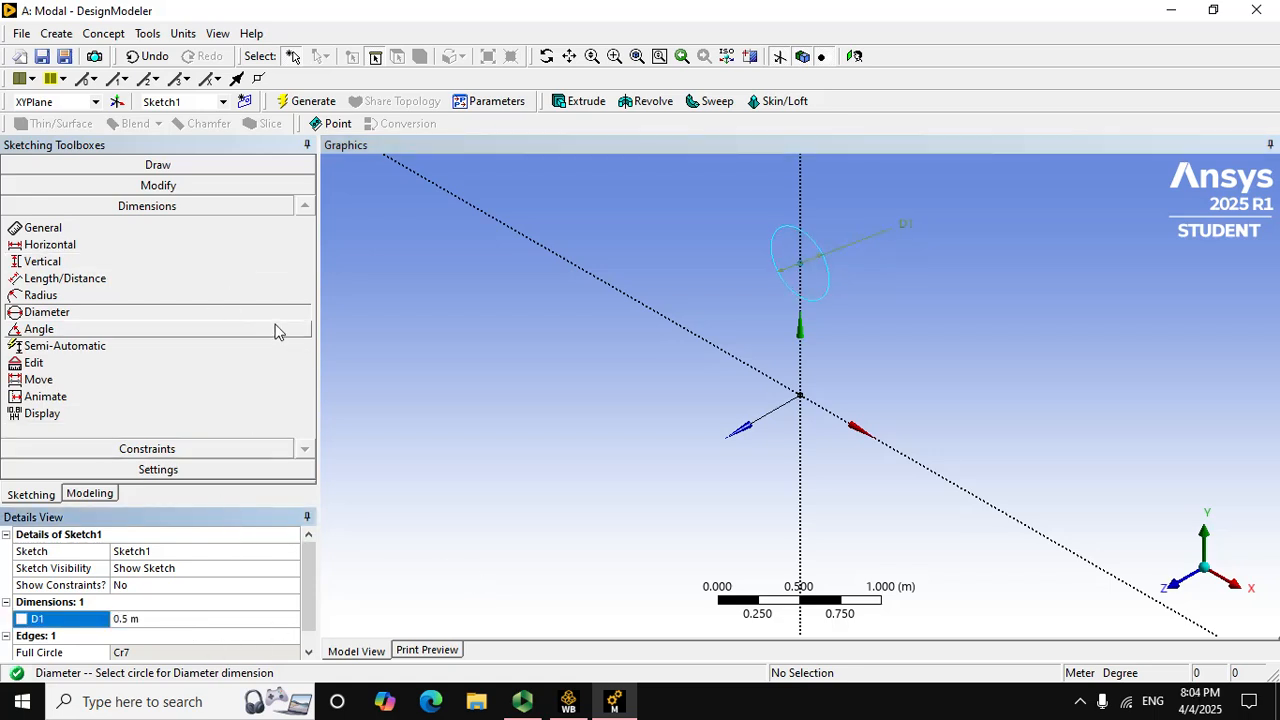
- Draw a vertical line along the Y axis through the circle's centre, extending past the circle at both ends
click(854, 56)
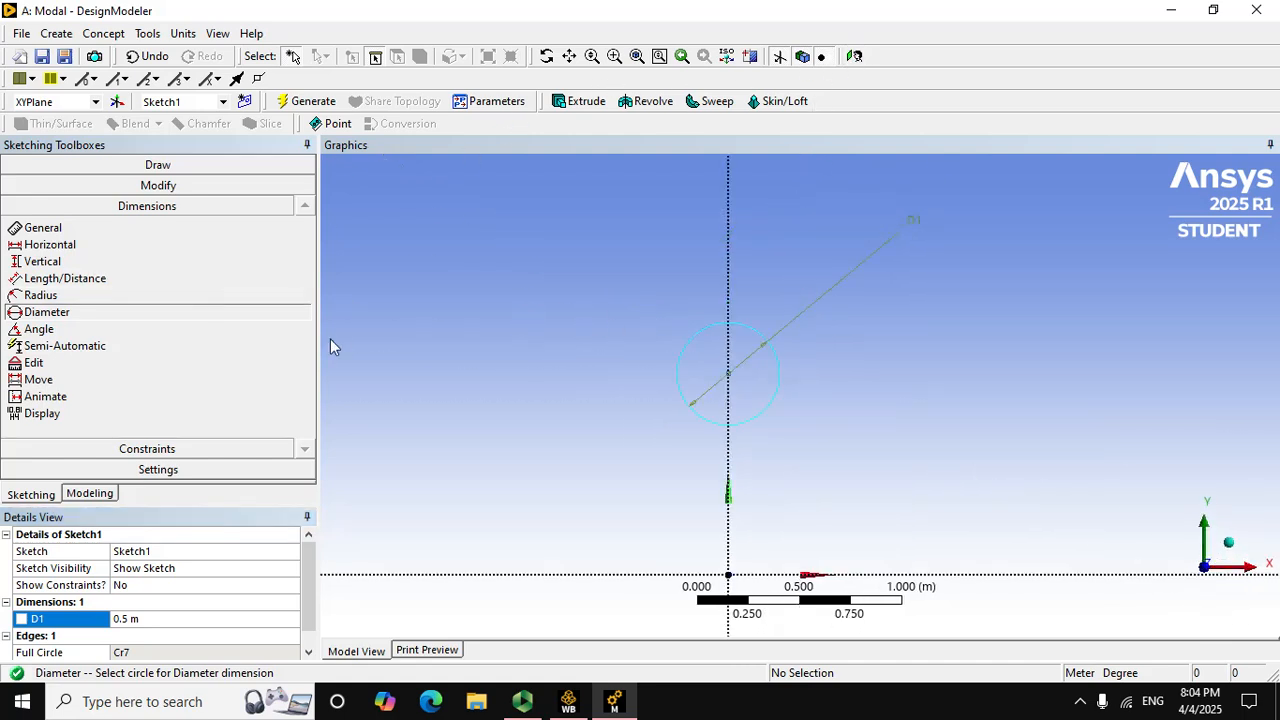
click(150, 164)
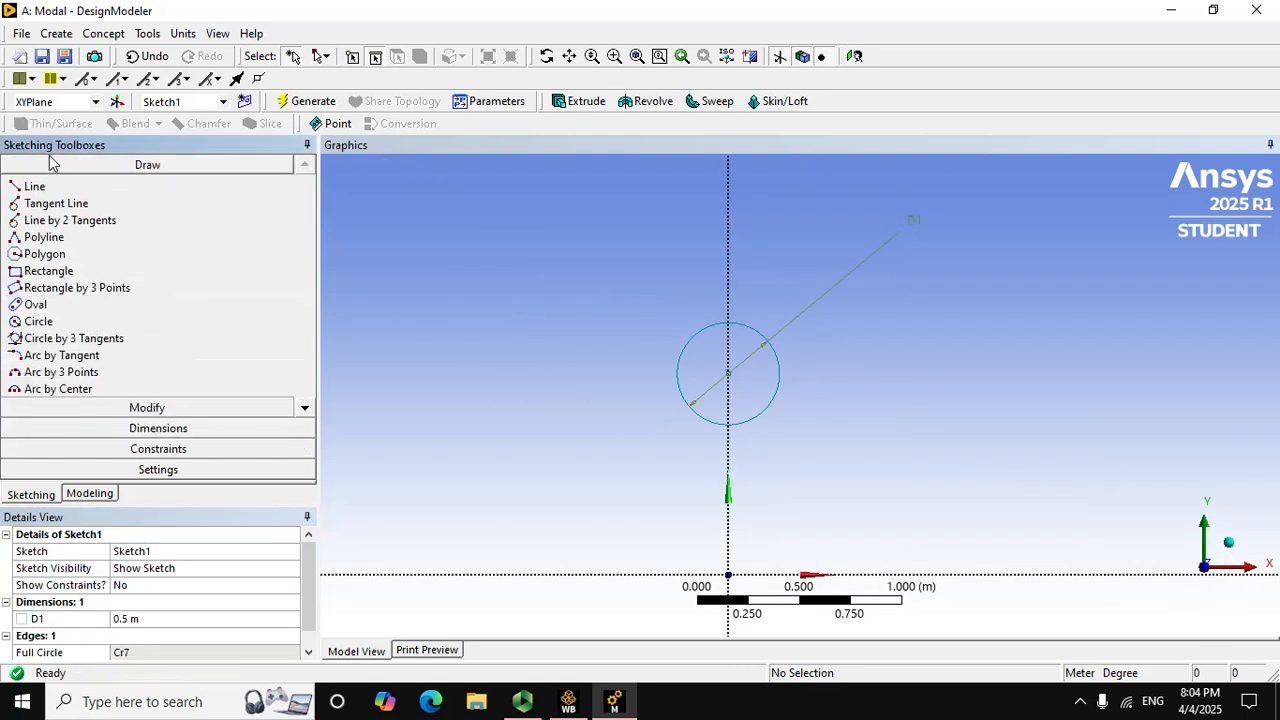
click(35, 186)
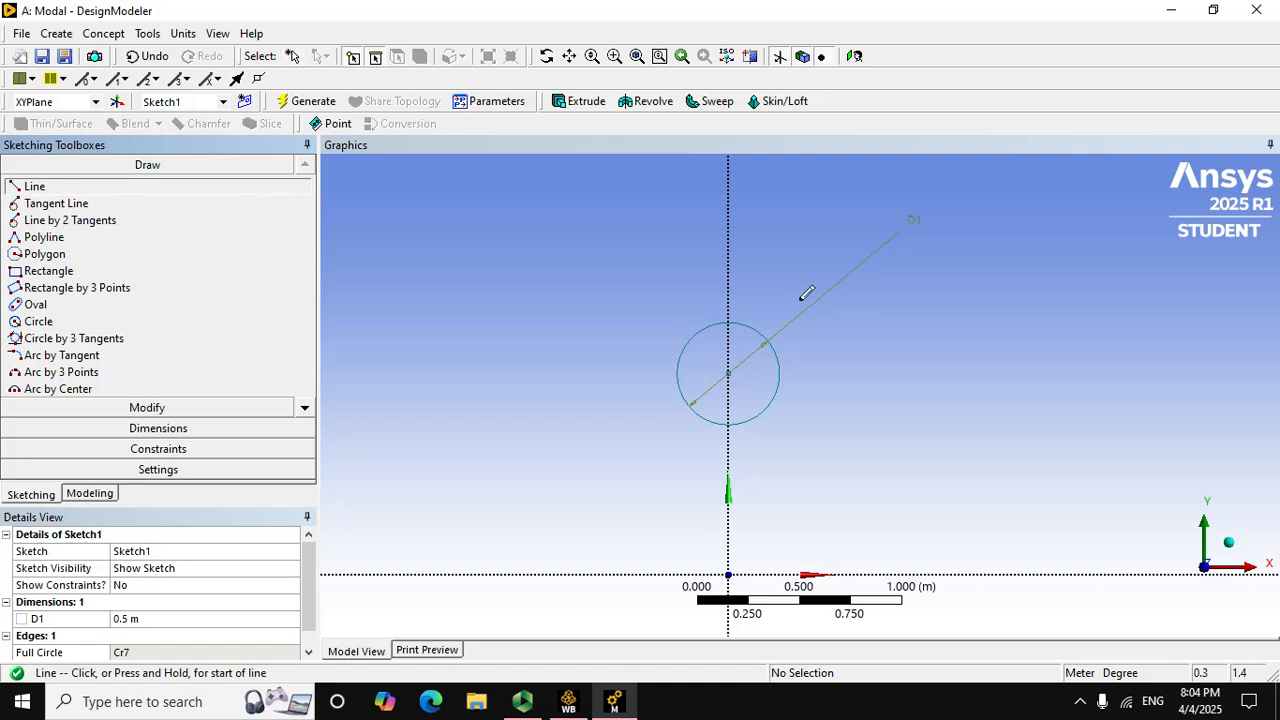
click(728, 270)
click(730, 472)
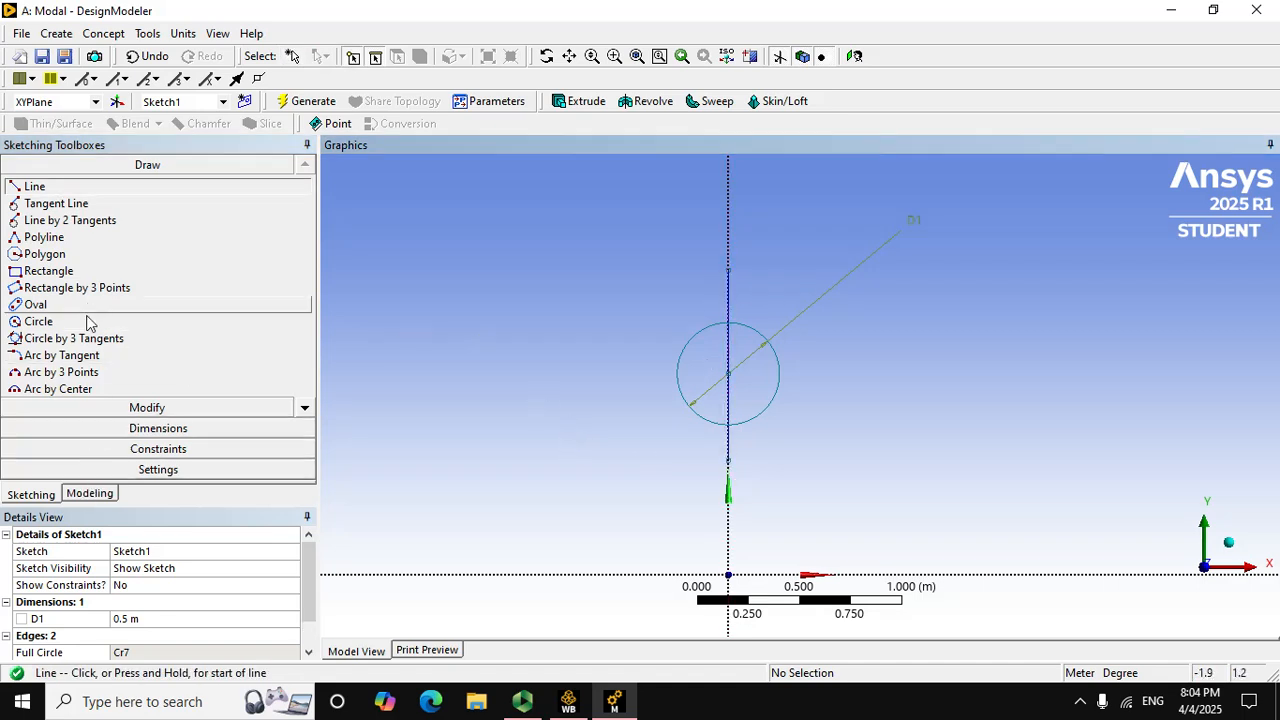
- Trim away the circle's half on the negative X side and the line ends outside the circle, leaving a closed half circle
click(115, 408)
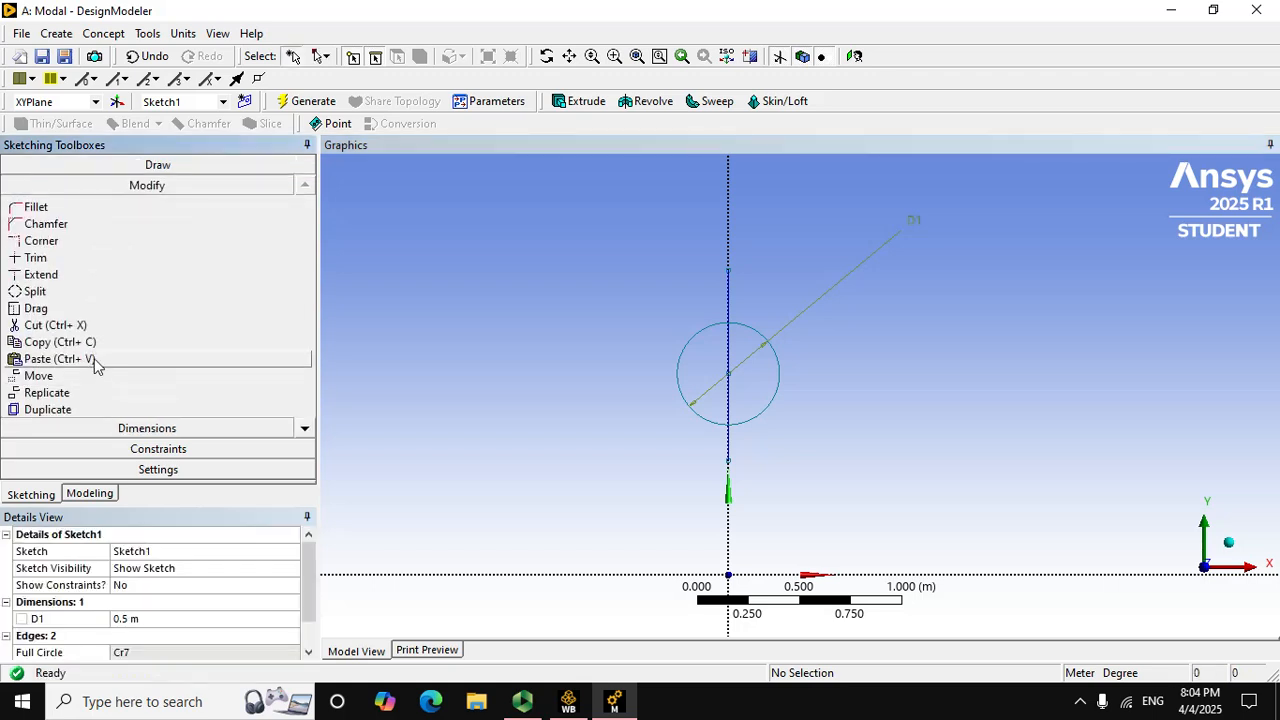
click(36, 258)
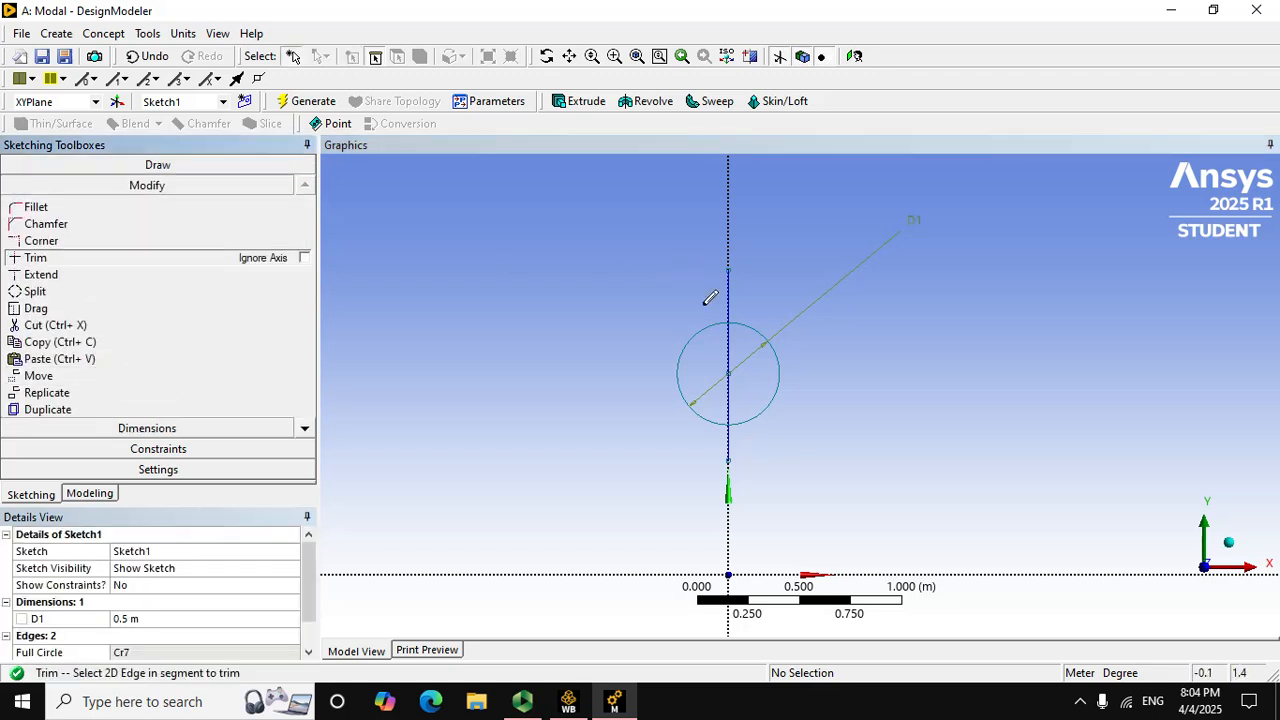
click(684, 360)
click(731, 310)
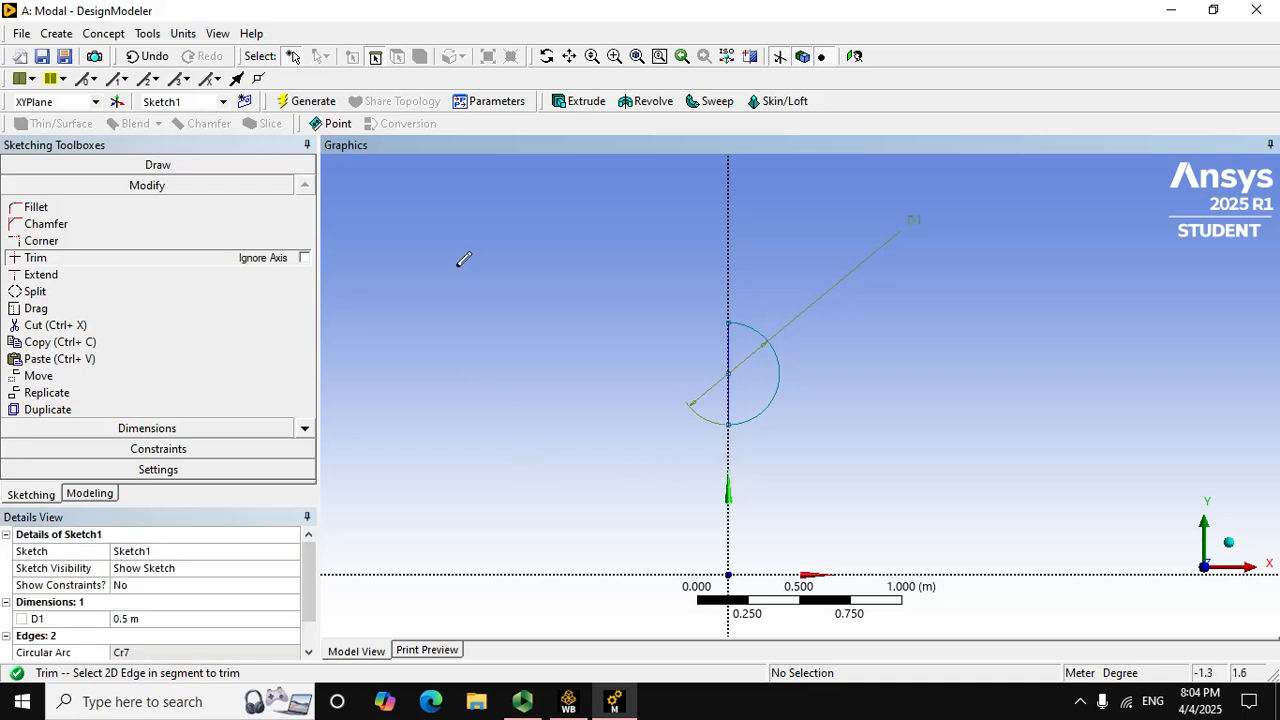
- Start a Revolve feature in isometric view and assign the half-circle sketch as its base geometry
click(727, 56)
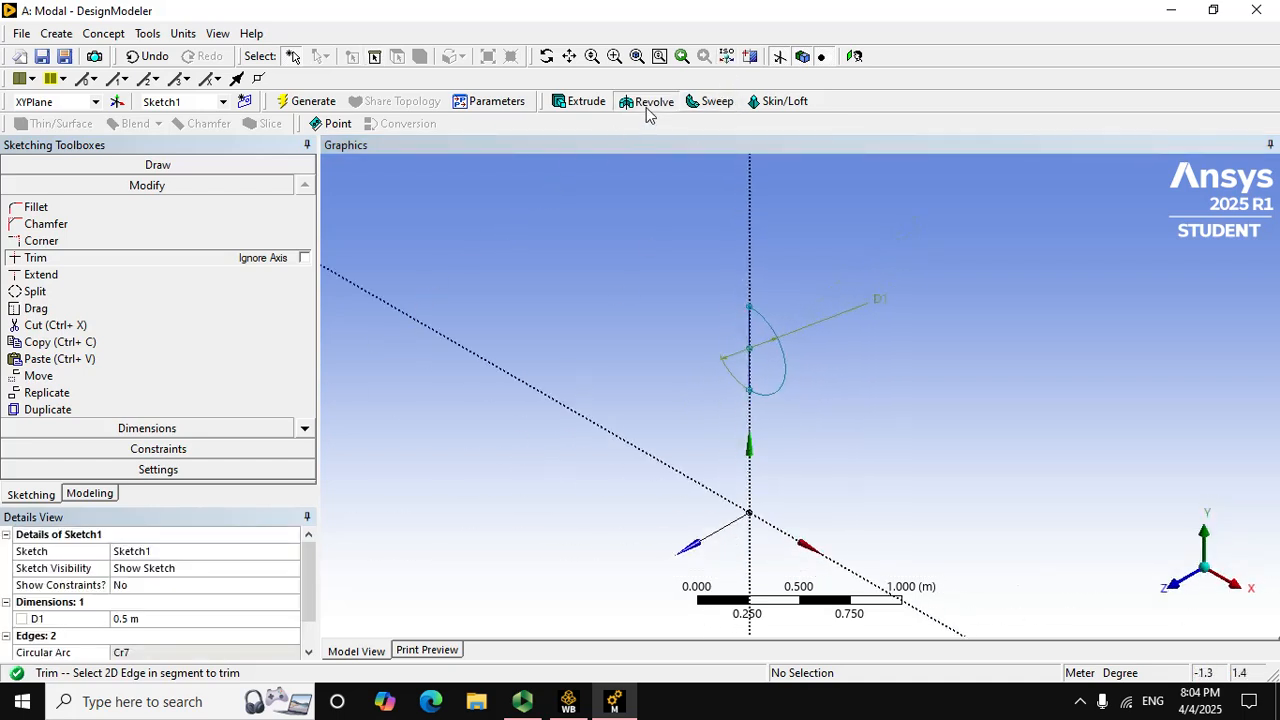
click(645, 104)
click(771, 325)
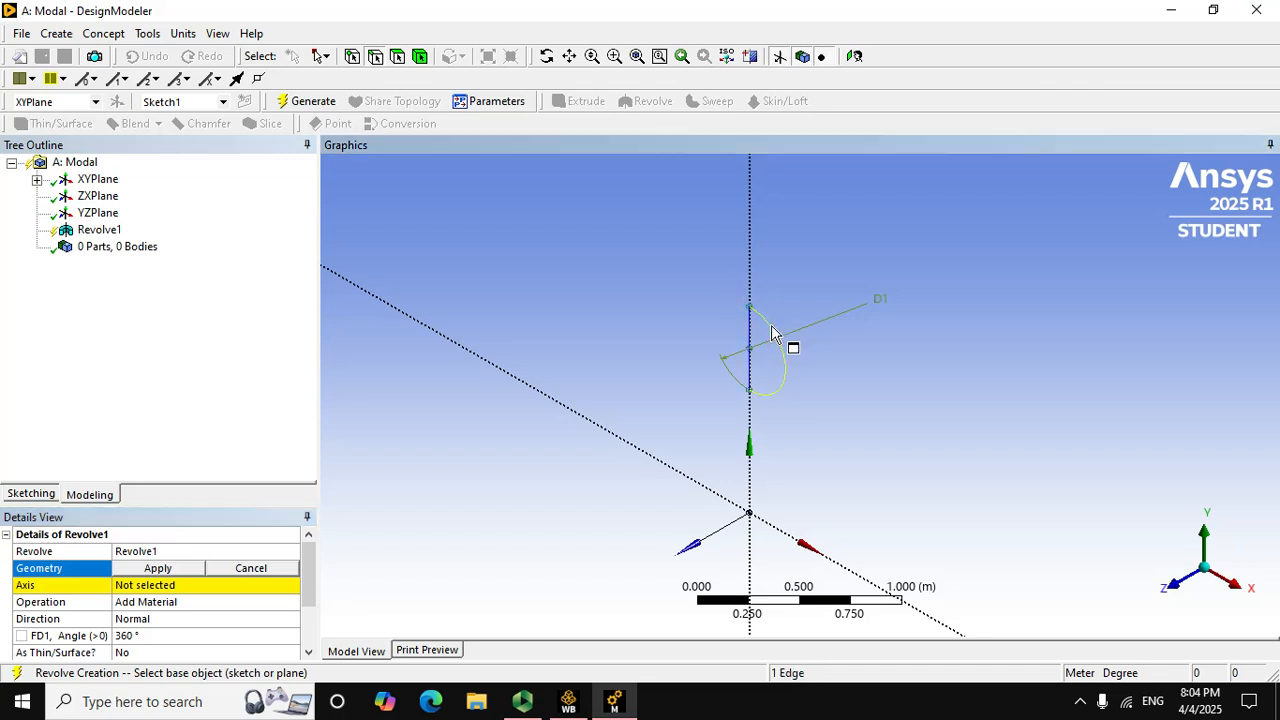
click(186, 570)
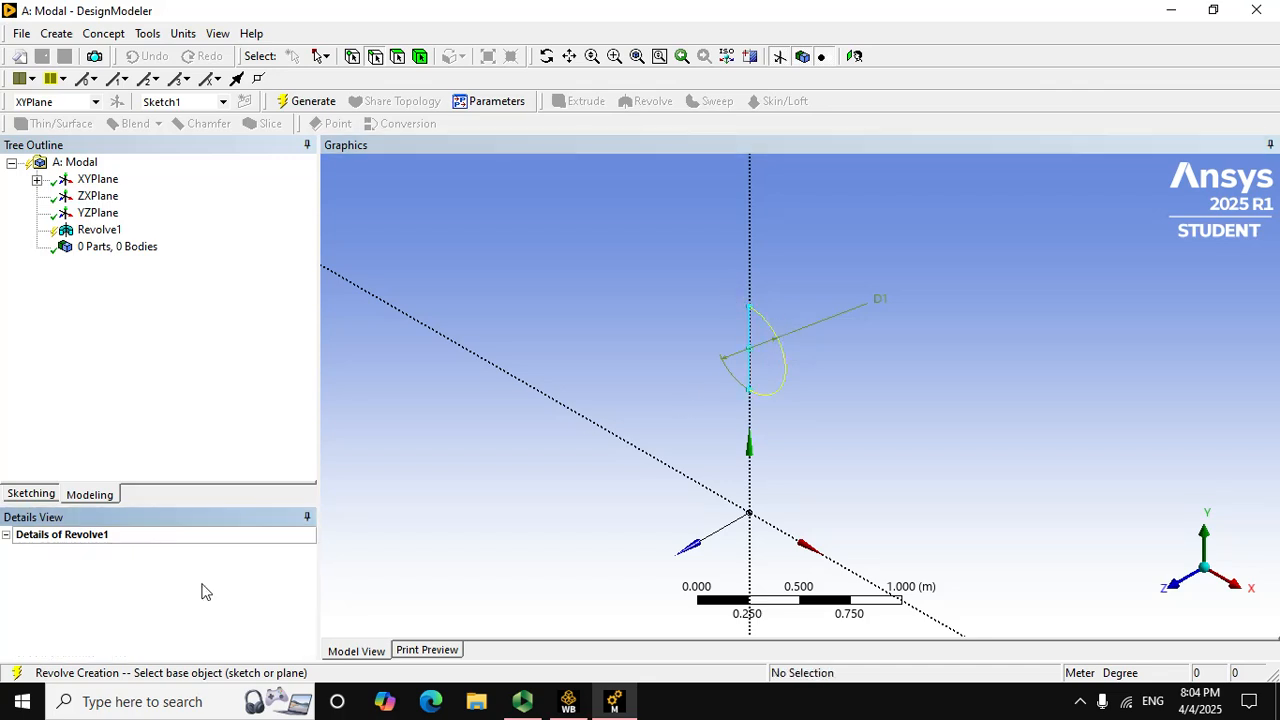
- Assign the vertical Y-axis line through the half circle as the revolve axis and generate the 360° solid sphere
click(200, 586)
scroll(765, 262, down, 1)
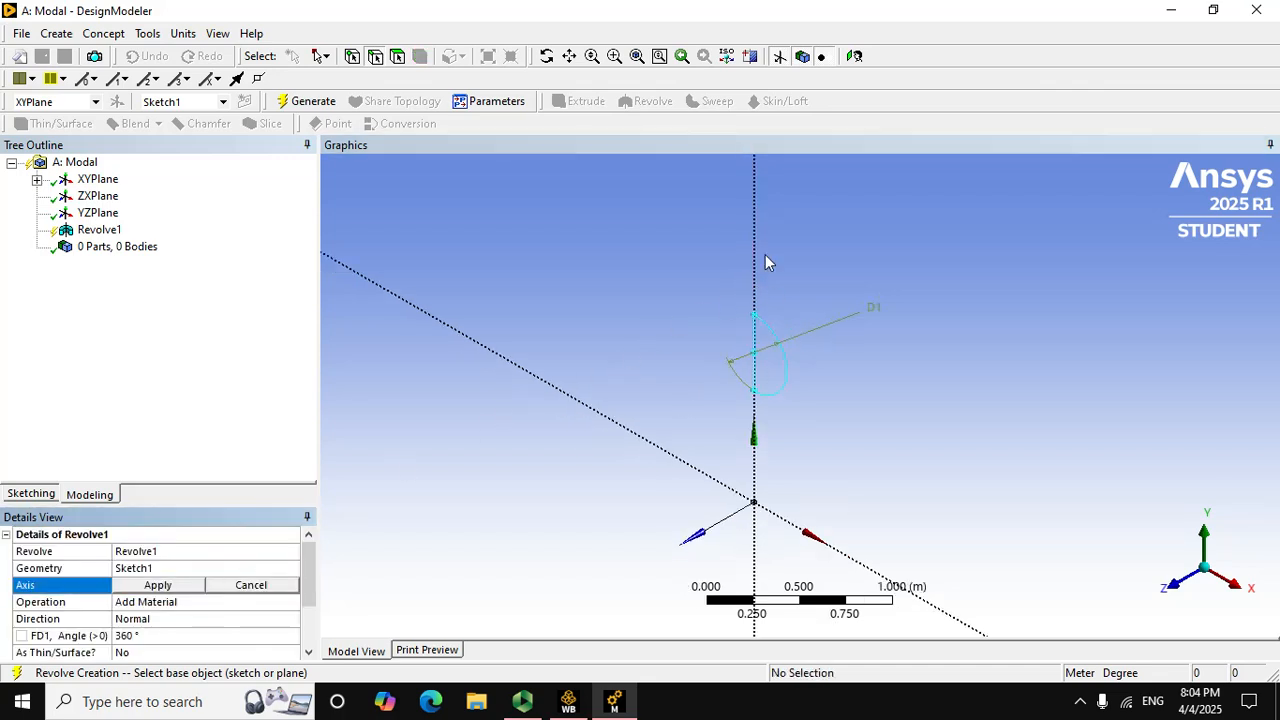
click(755, 474)
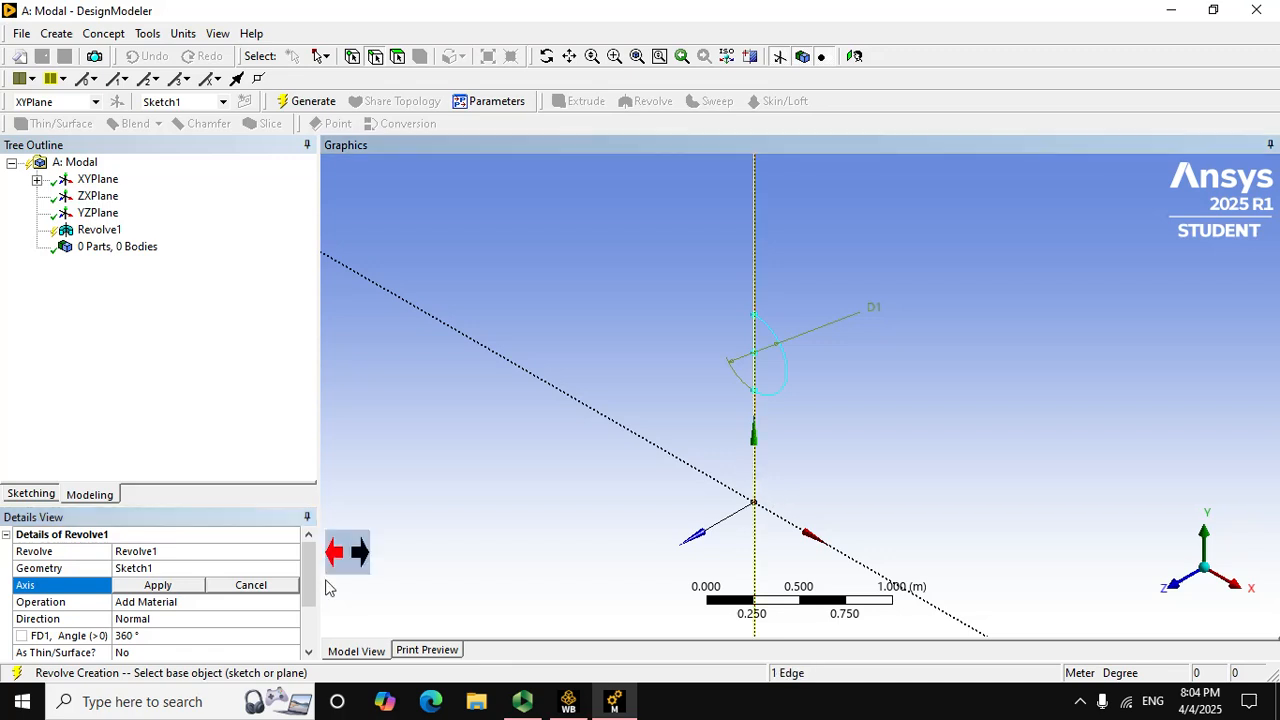
click(180, 585)
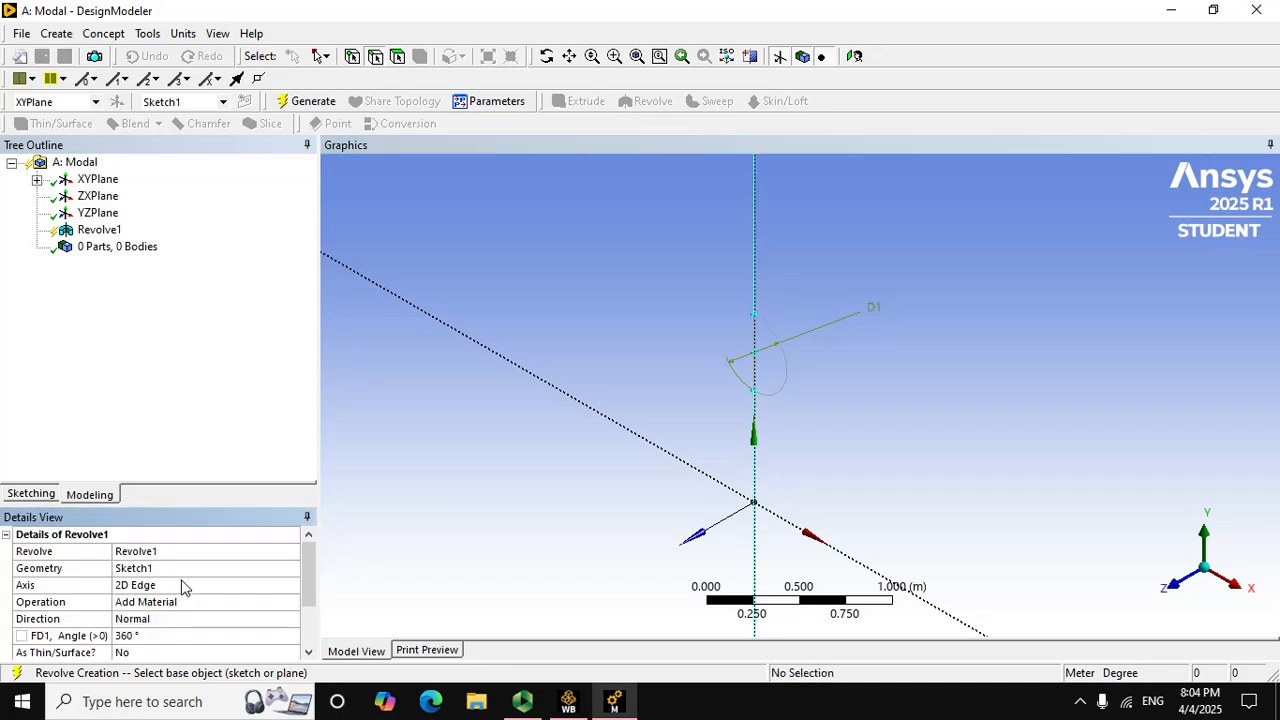
click(157, 588)
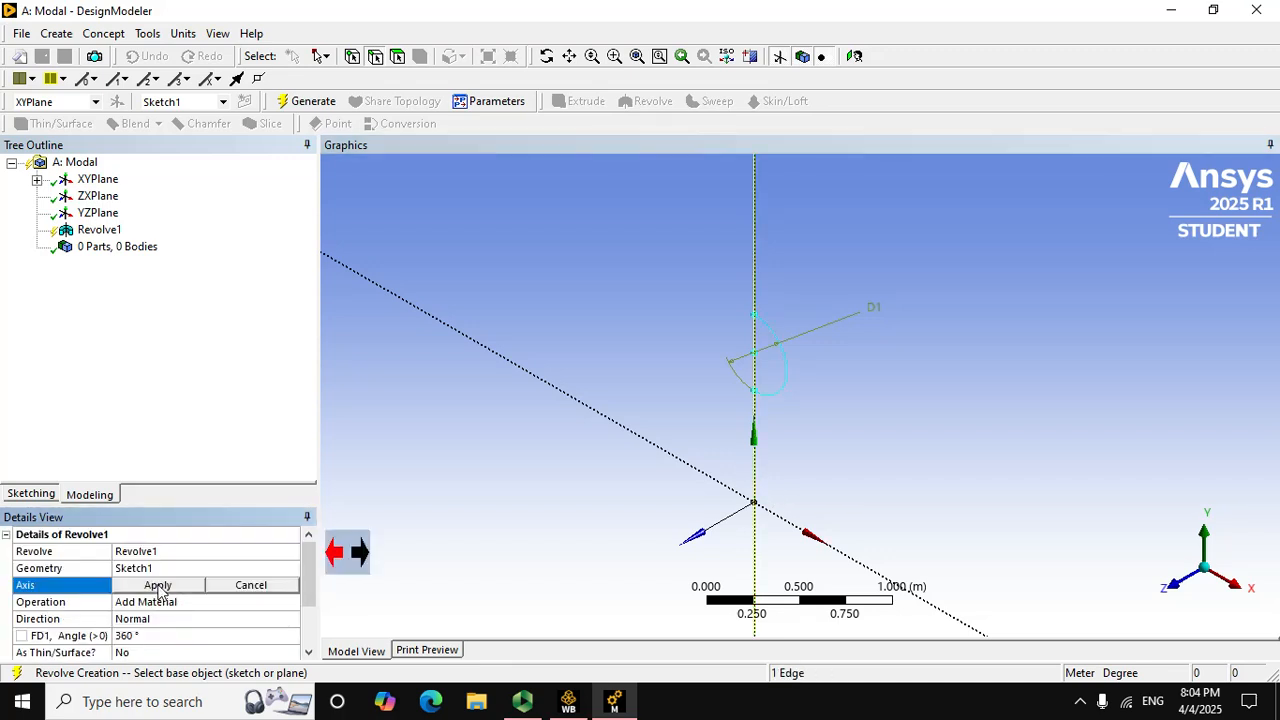
scroll(640, 330, down, 1)
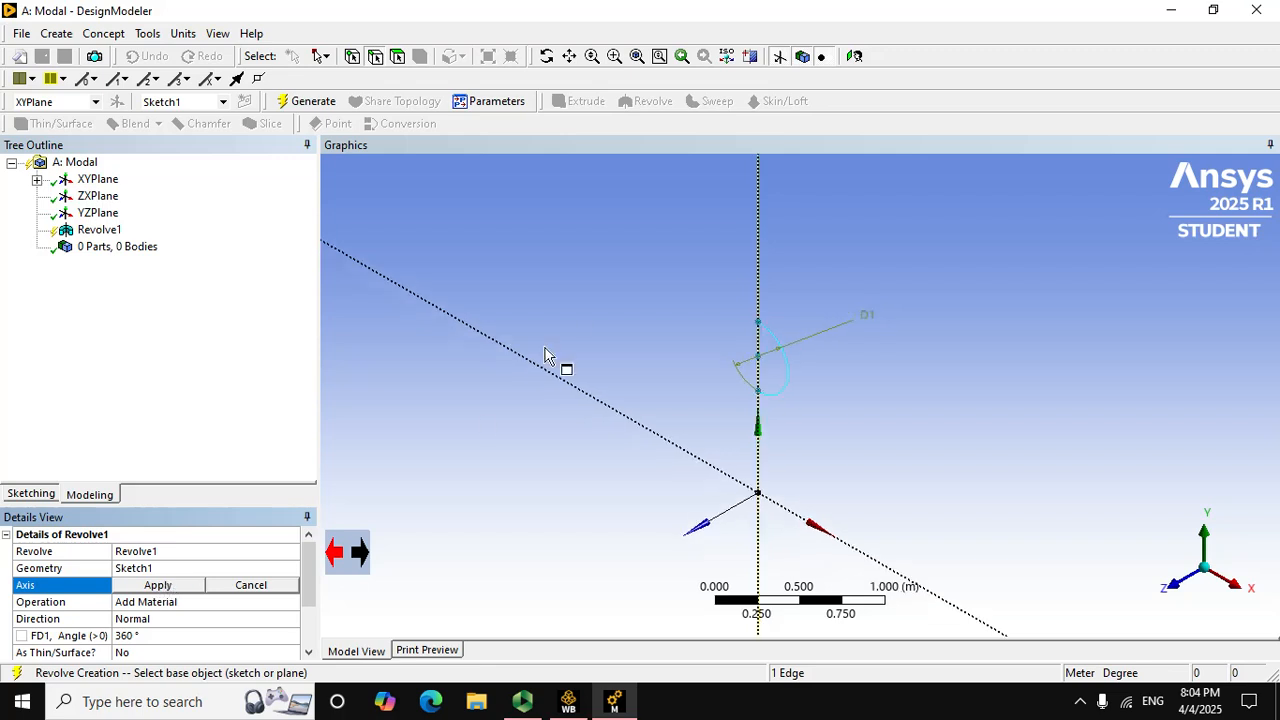
click(758, 356)
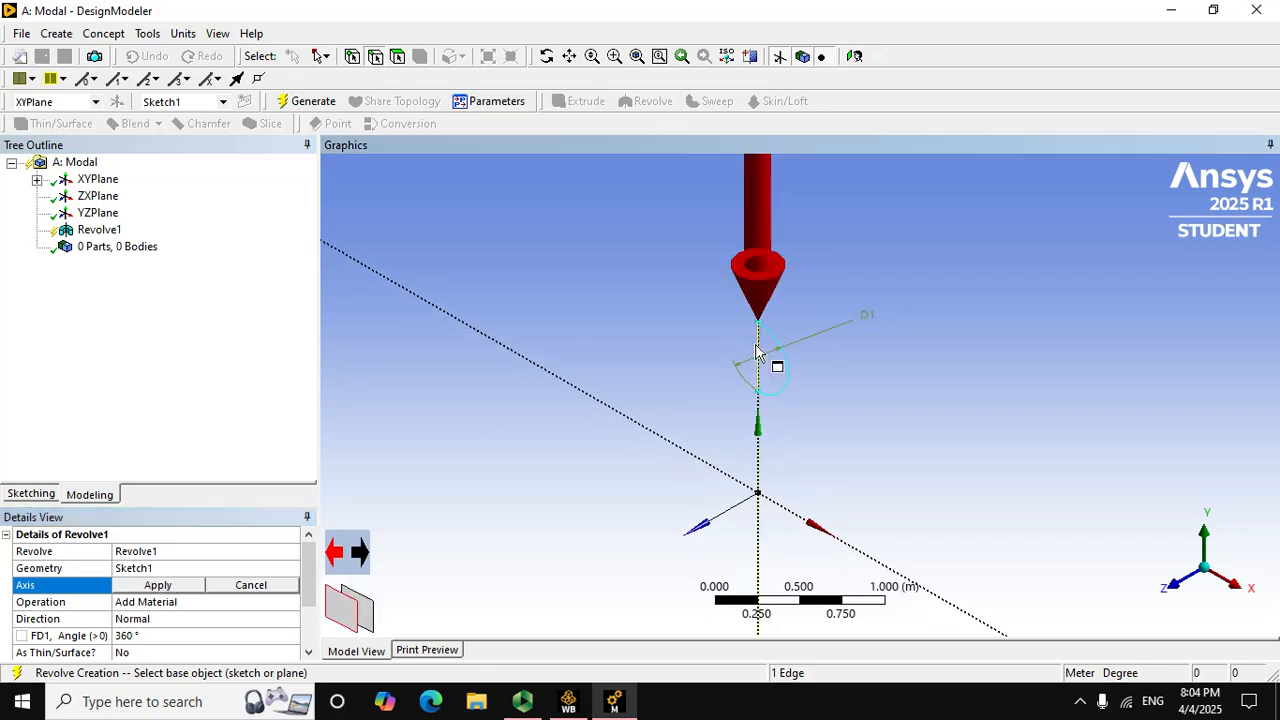
click(152, 585)
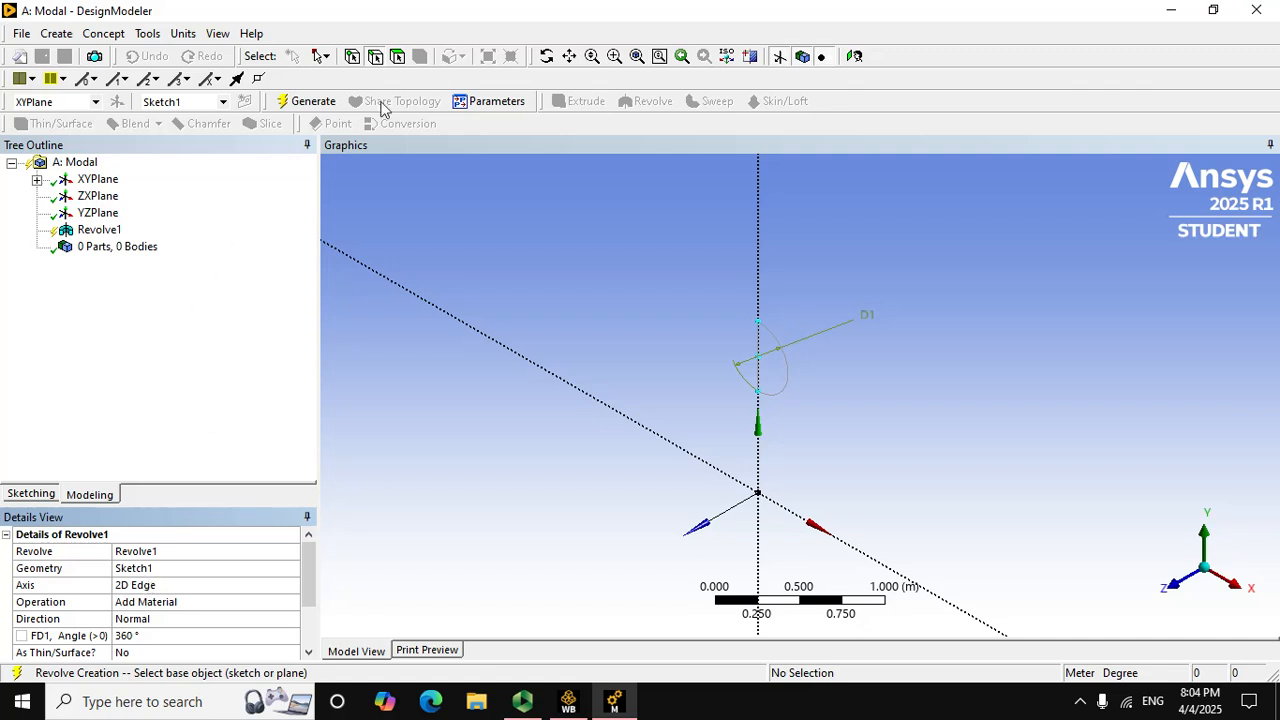
click(305, 101)
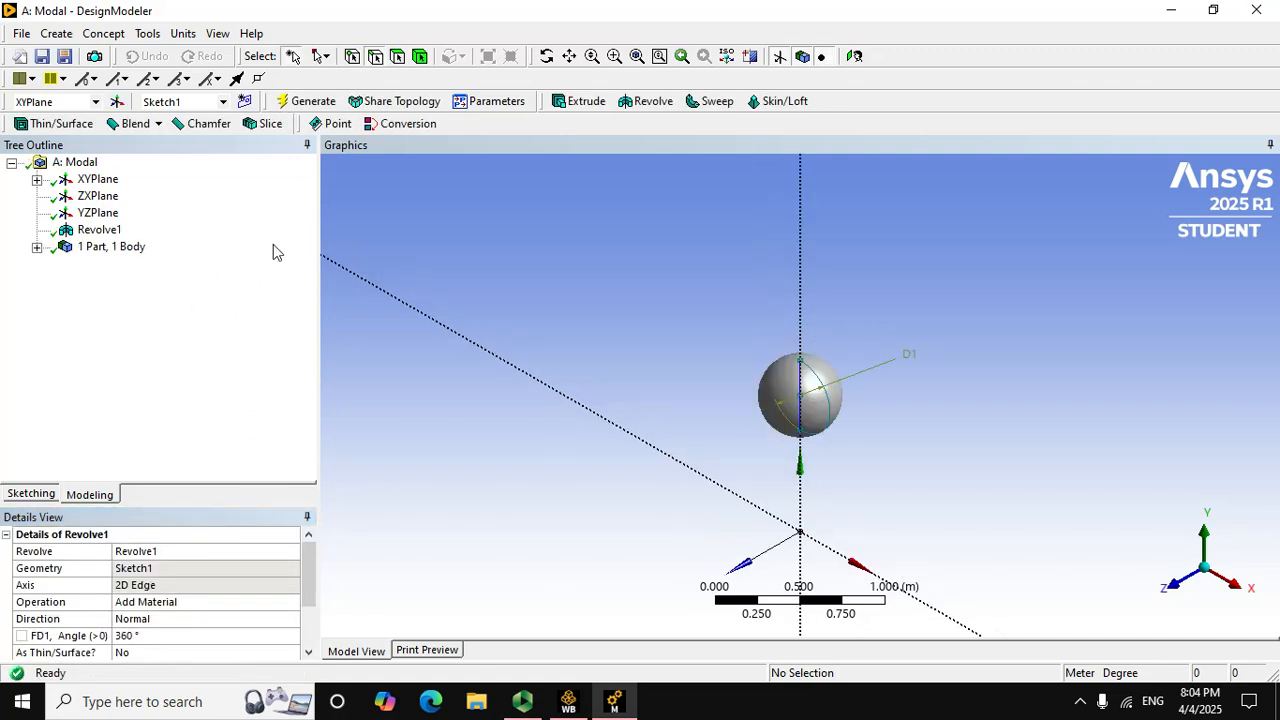
- Close DesignModeler after expanding the part's body list, and open the modal system's Model cell in Mechanical
click(37, 247)
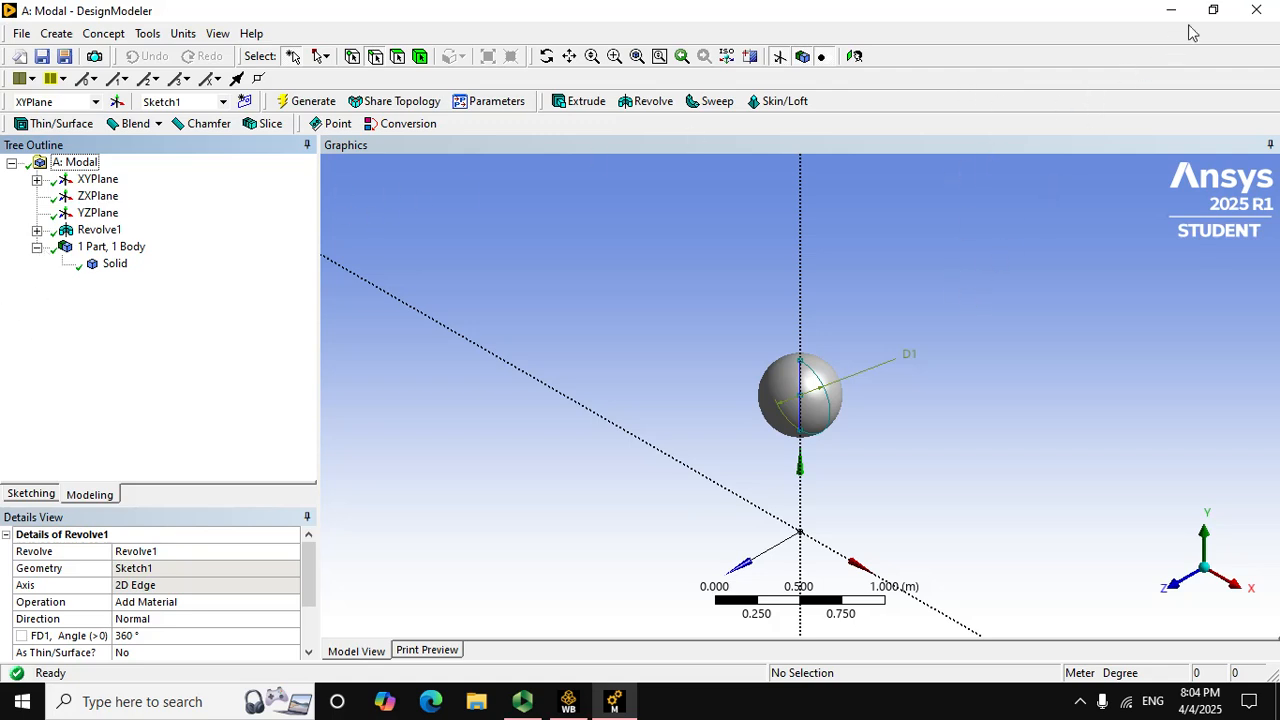
click(59, 368)
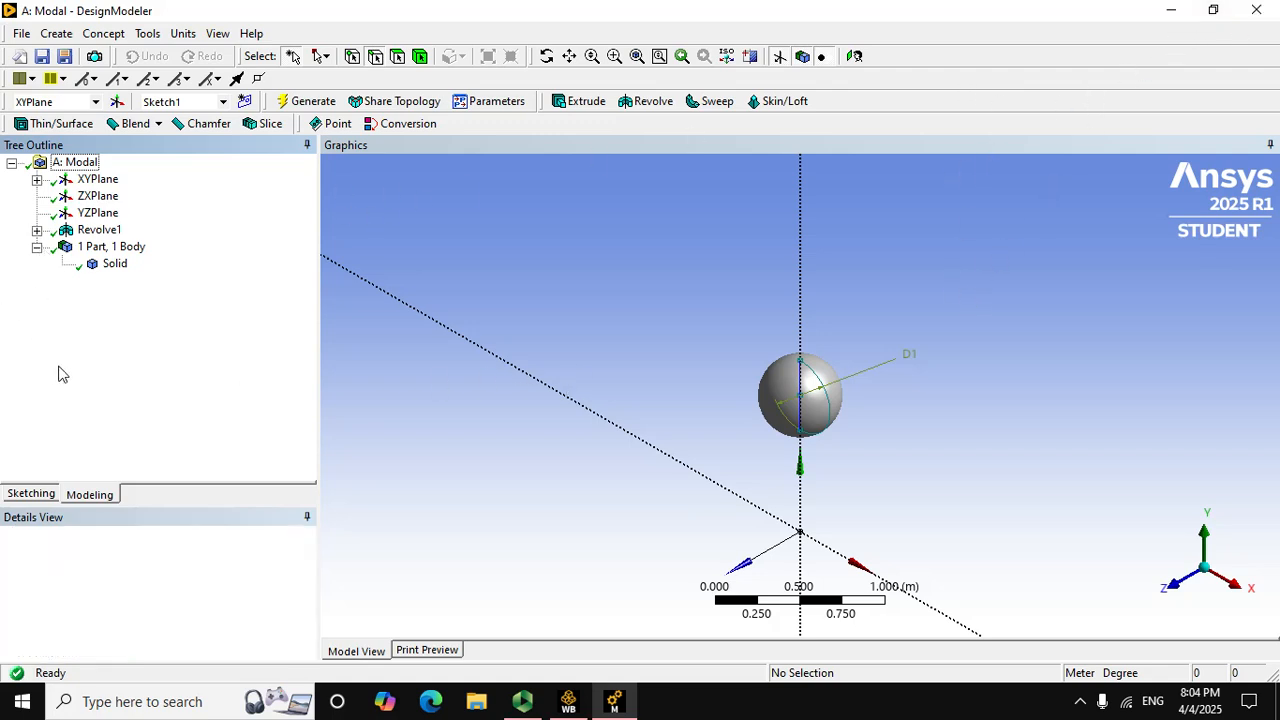
key(alt+F4)
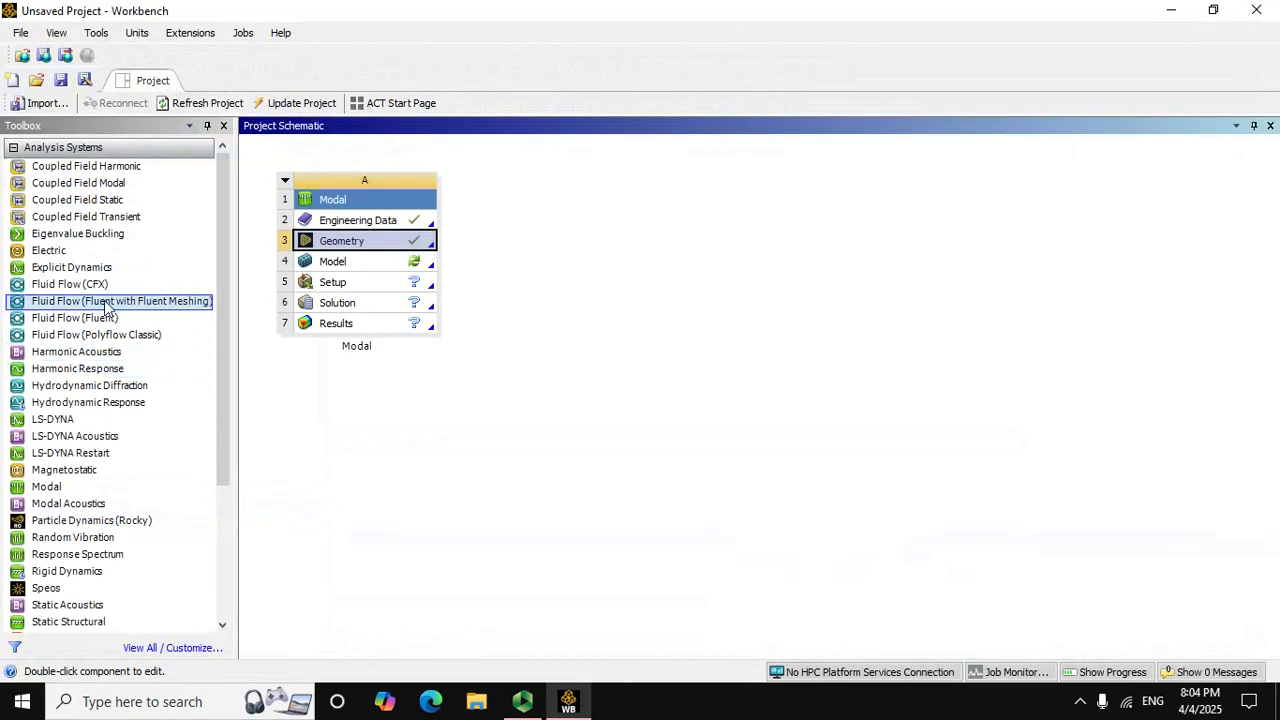
right_click(352, 263)
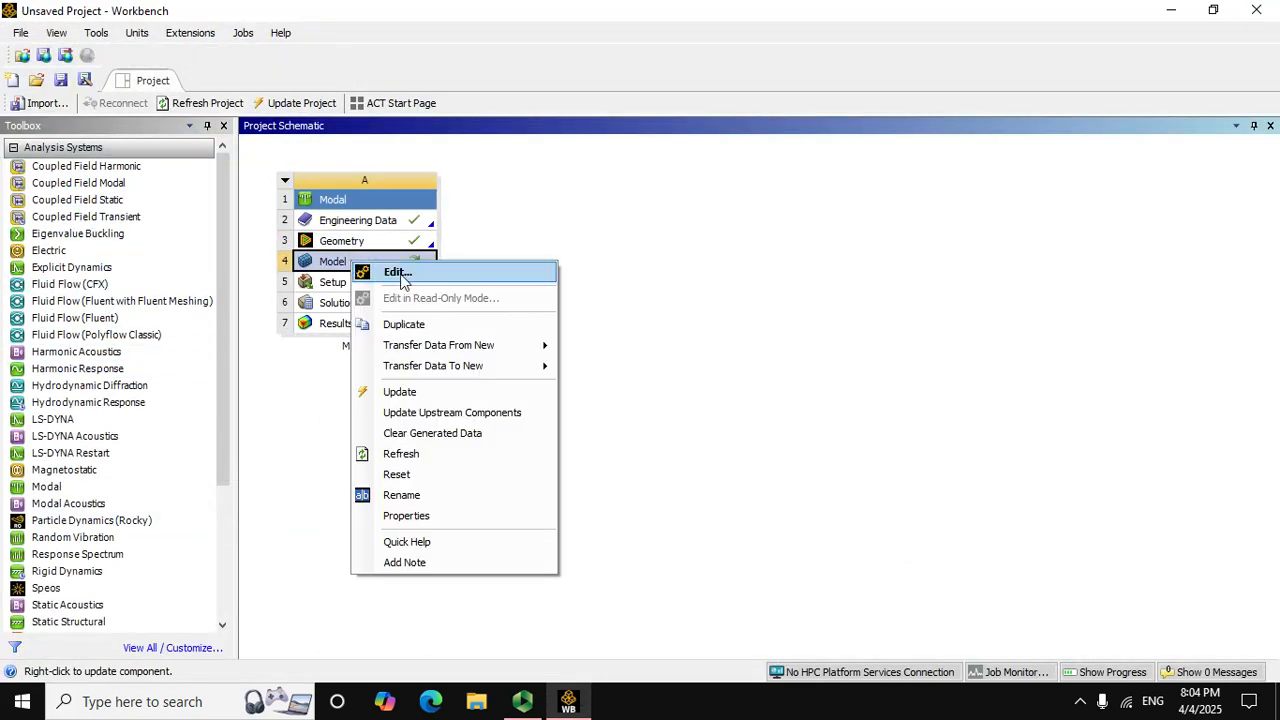
click(400, 274)
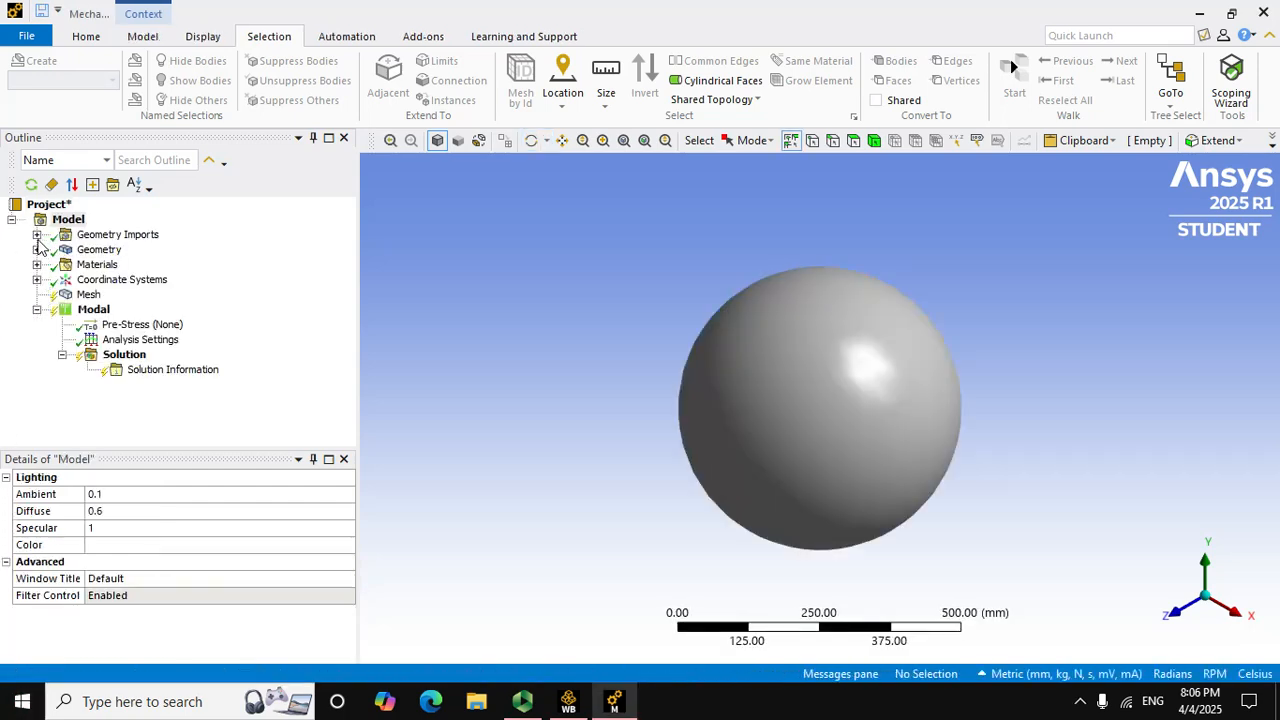
- Insert a Connections object under the model
click(36, 234)
click(58, 221)
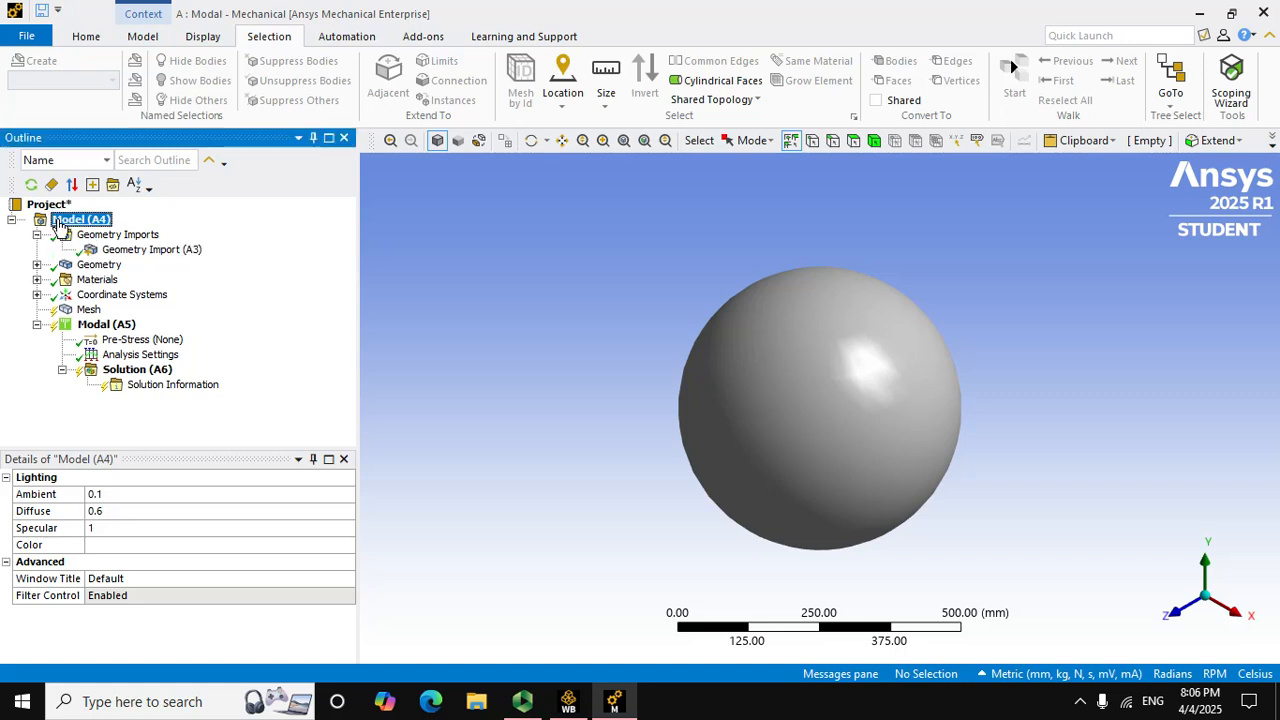
right_click(56, 222)
mouse_move(146, 236)
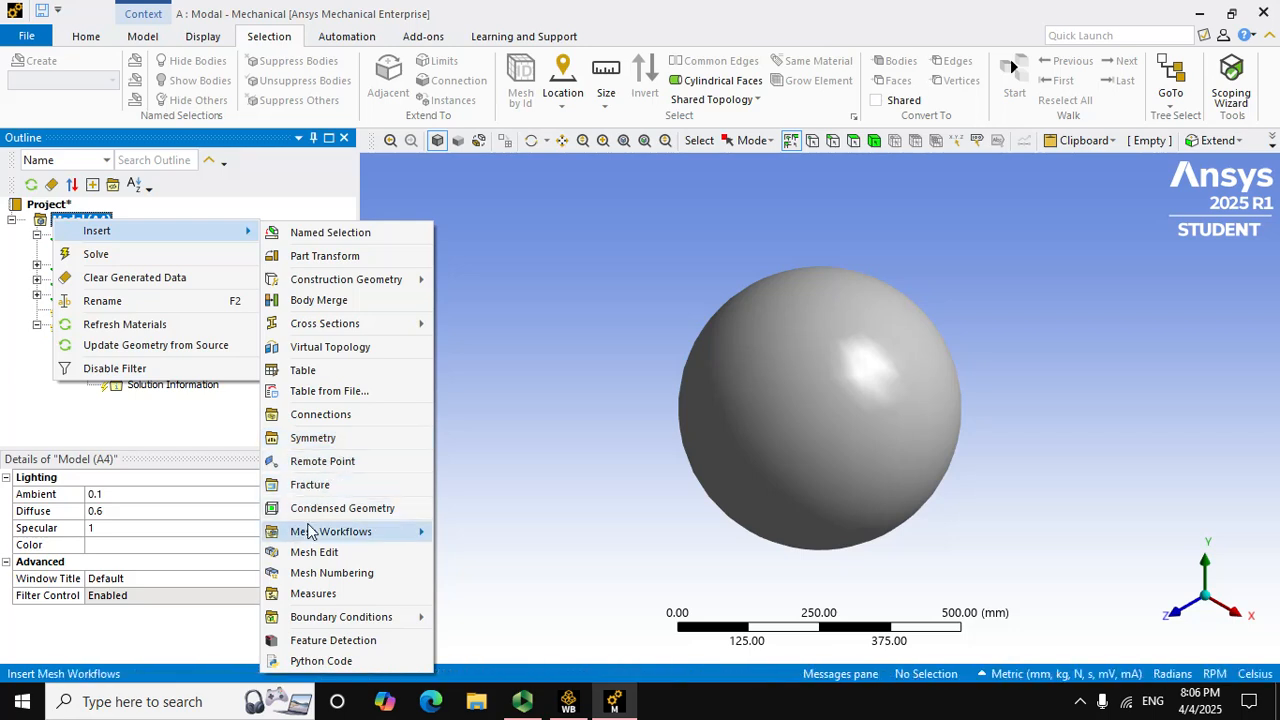
click(305, 414)
scroll(517, 249, down, 4)
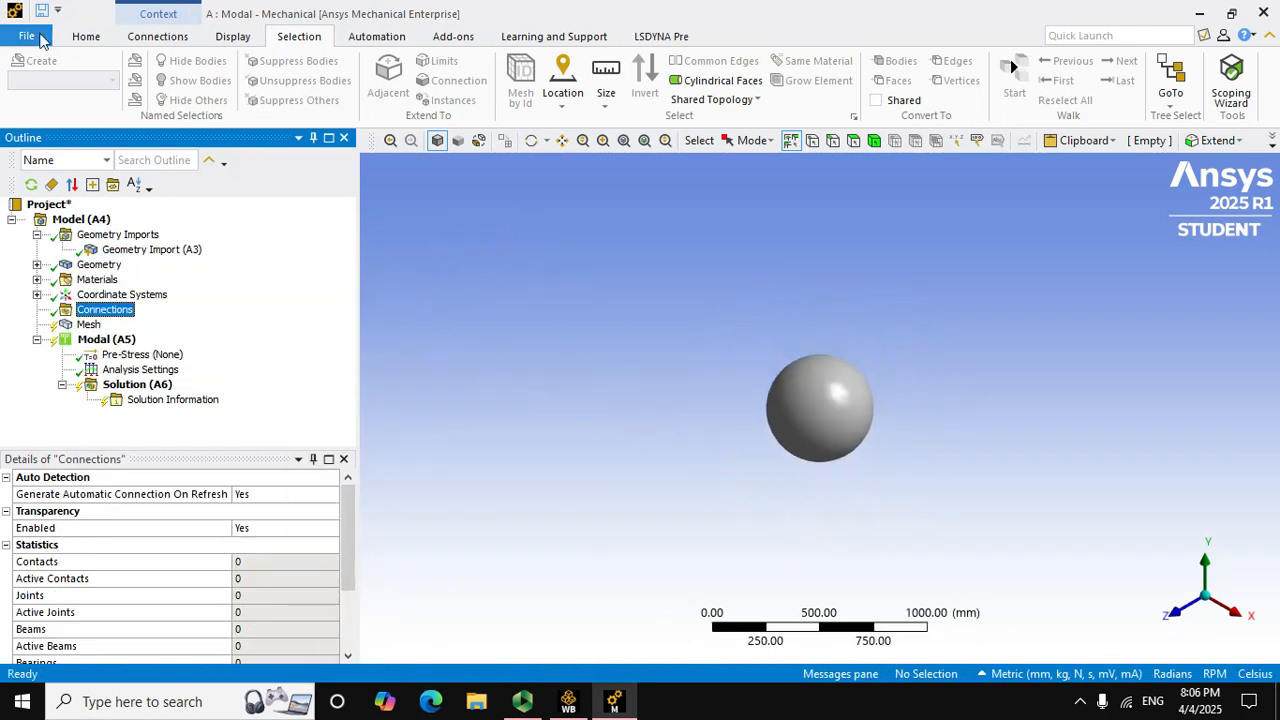
- Add a Body-Ground spring to the Connections
click(135, 37)
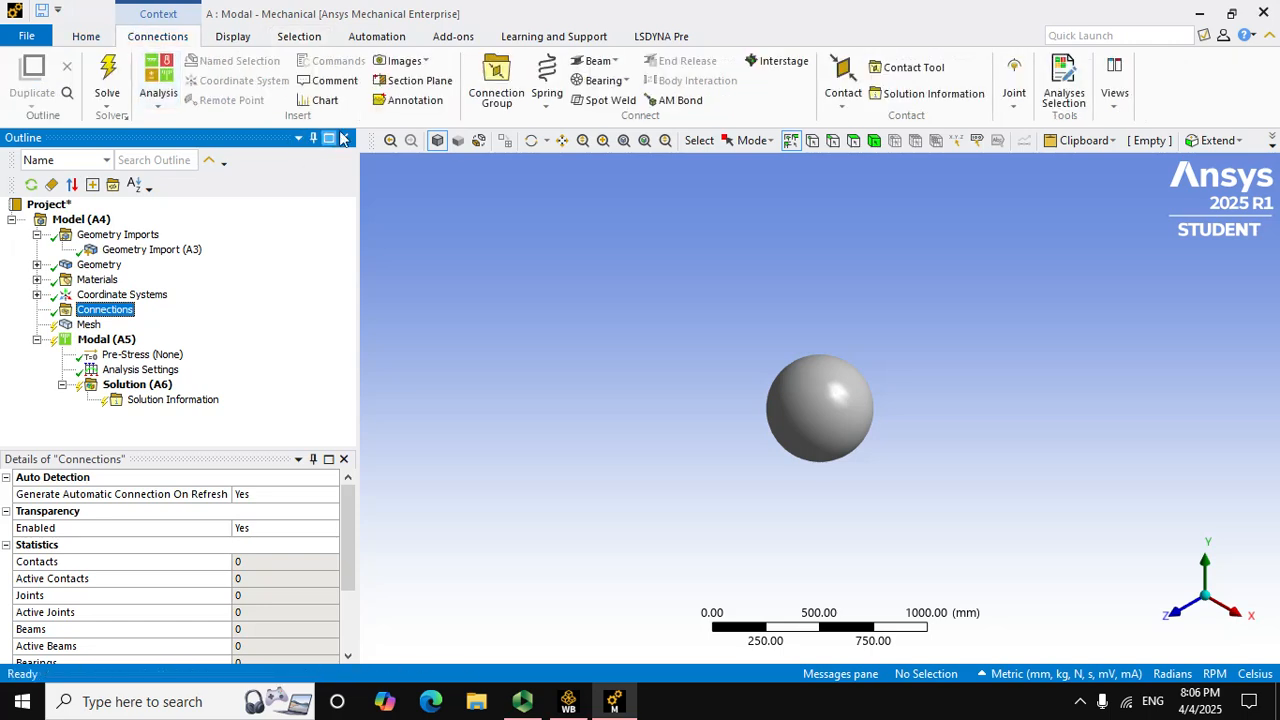
click(543, 108)
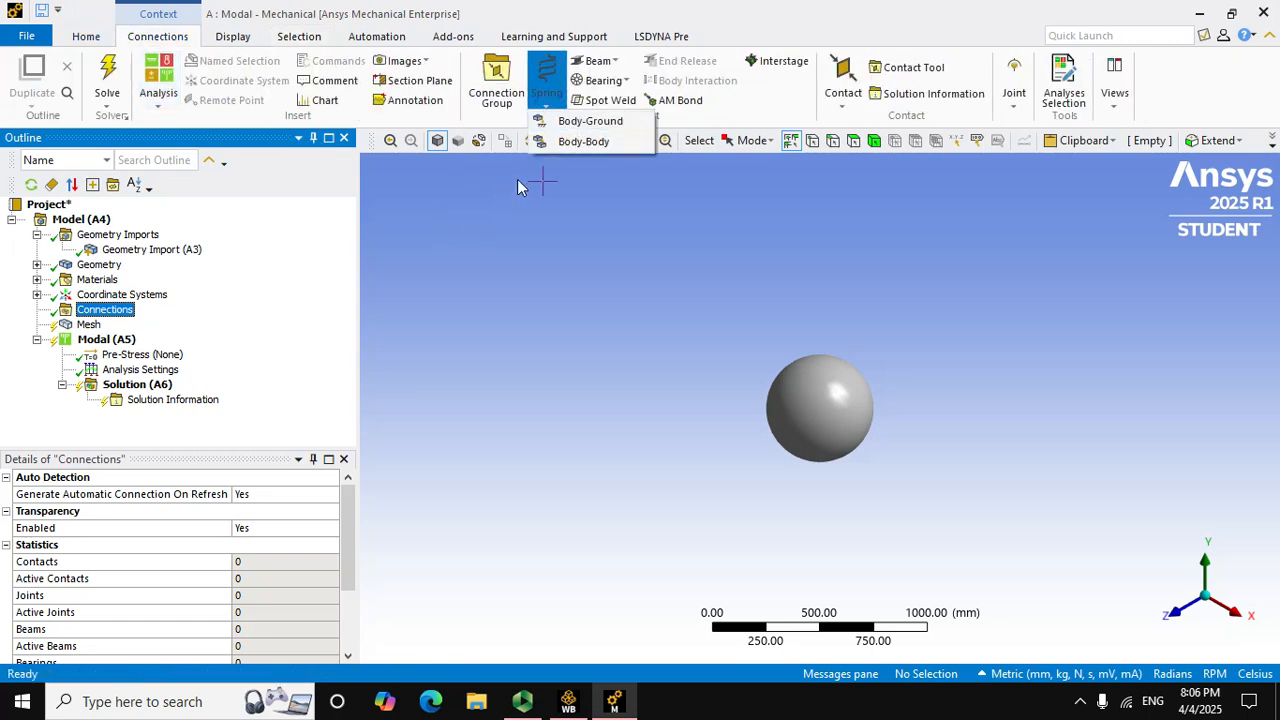
click(566, 122)
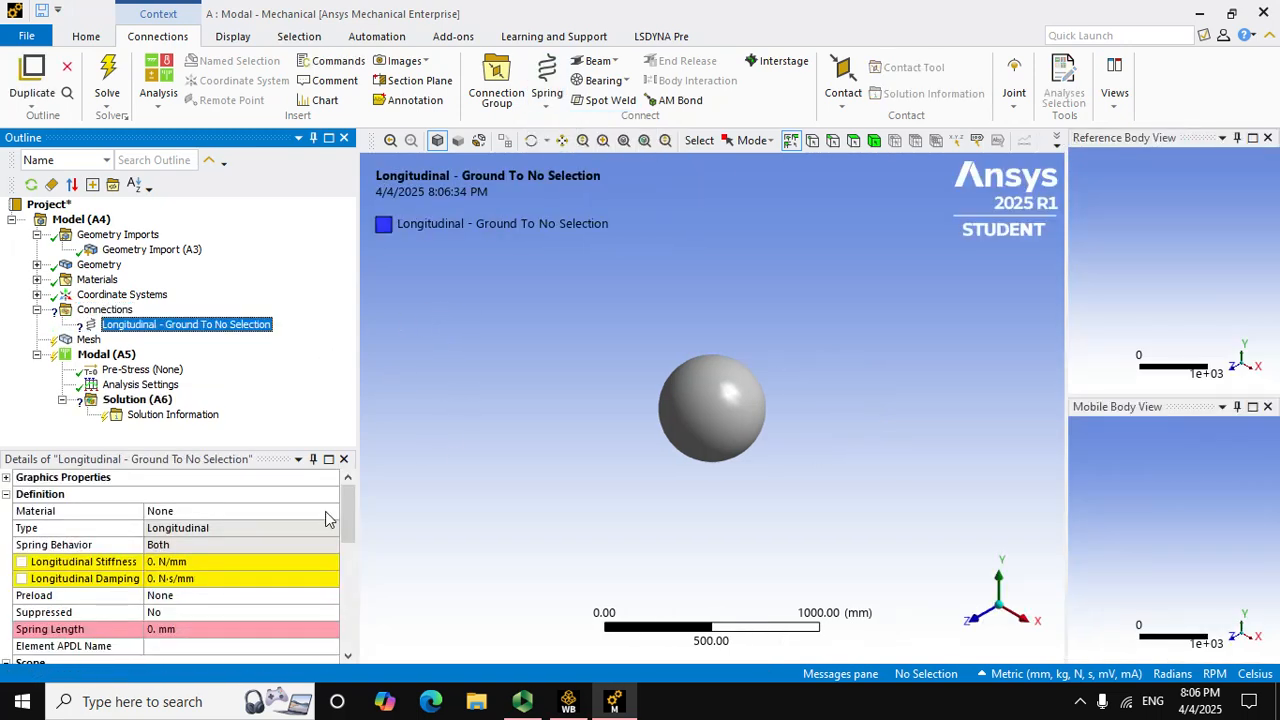
- Set the spring's longitudinal stiffness to 2000000 N/mm and its longitudinal damping to 0 N·s/mm
click(245, 562)
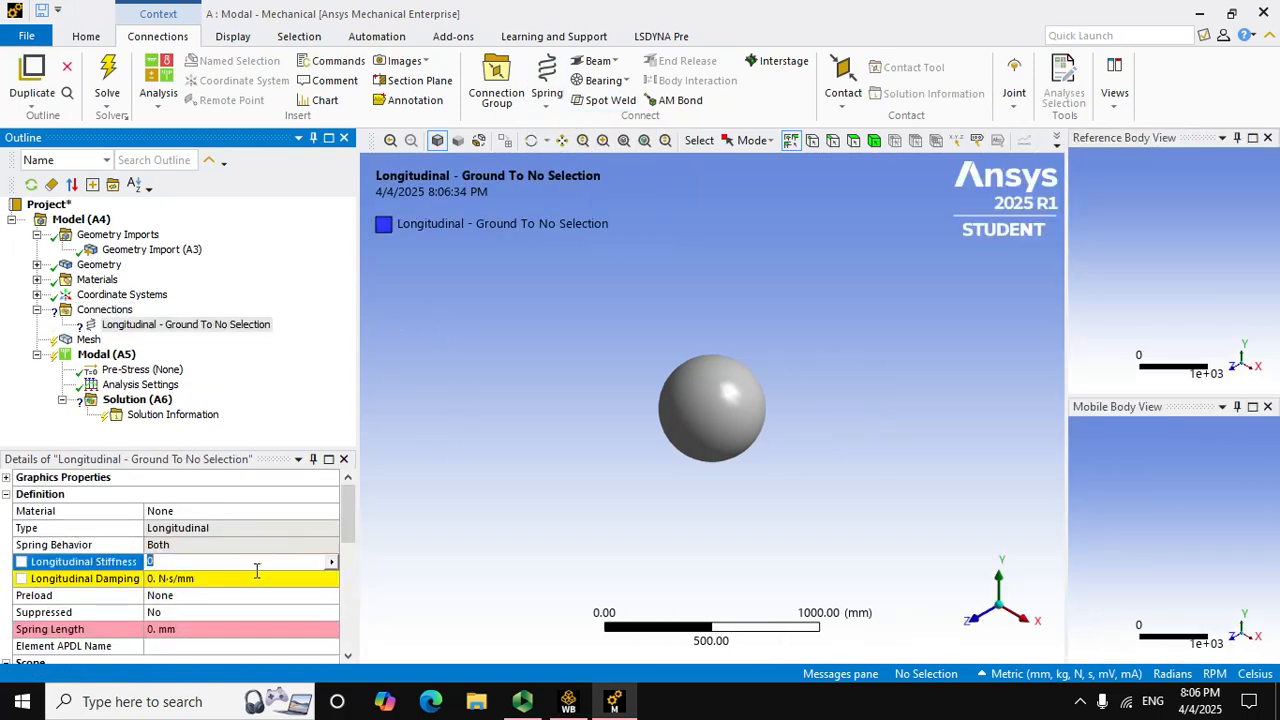
text(200000)
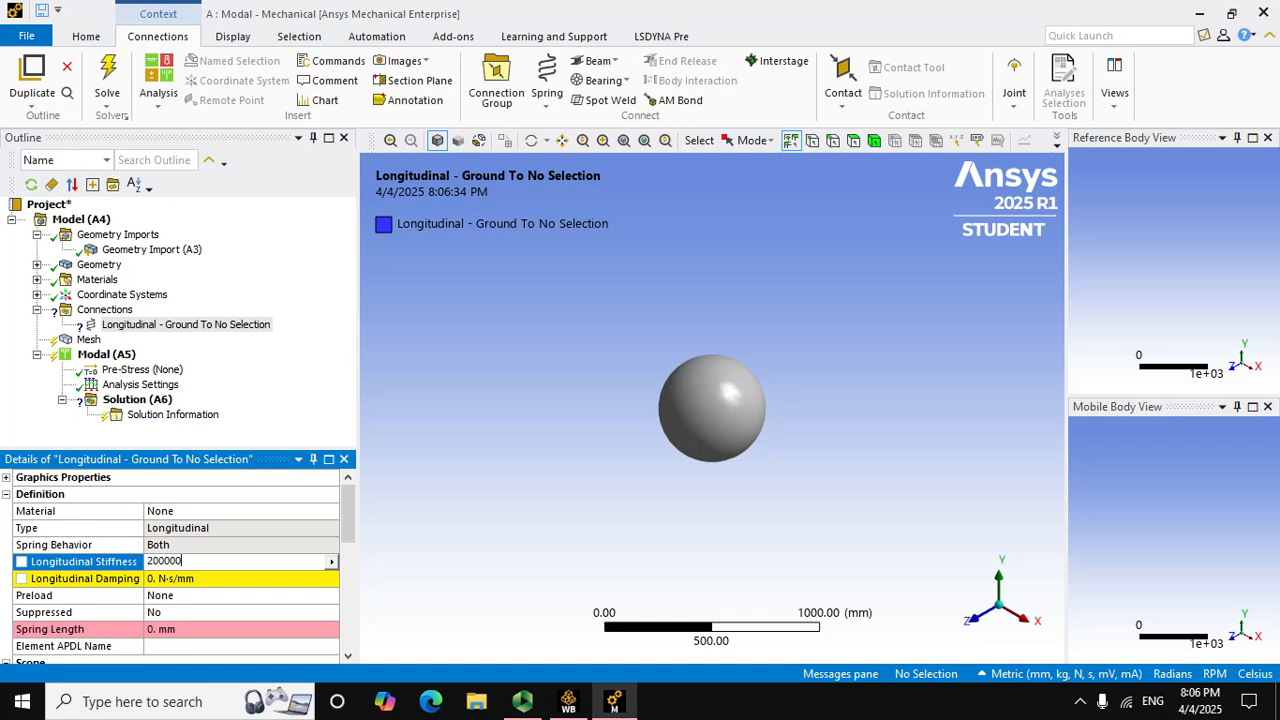
text(0)
click(202, 586)
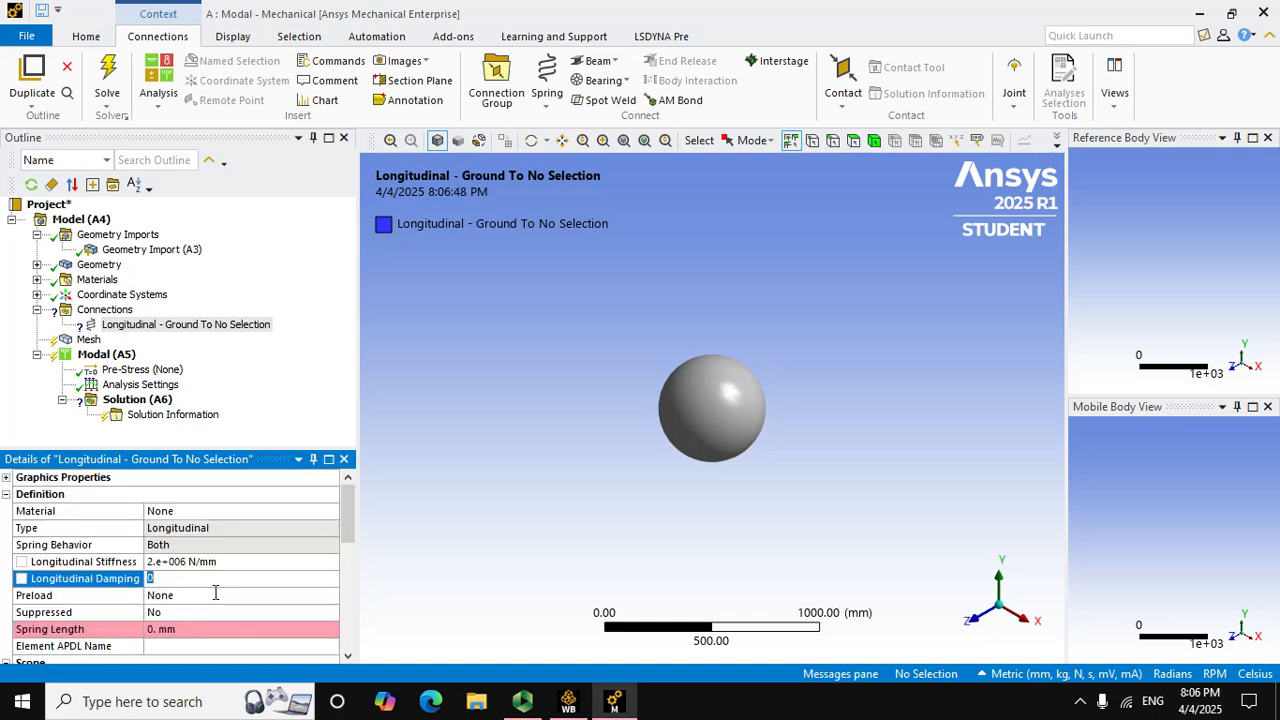
text(0)
click(264, 563)
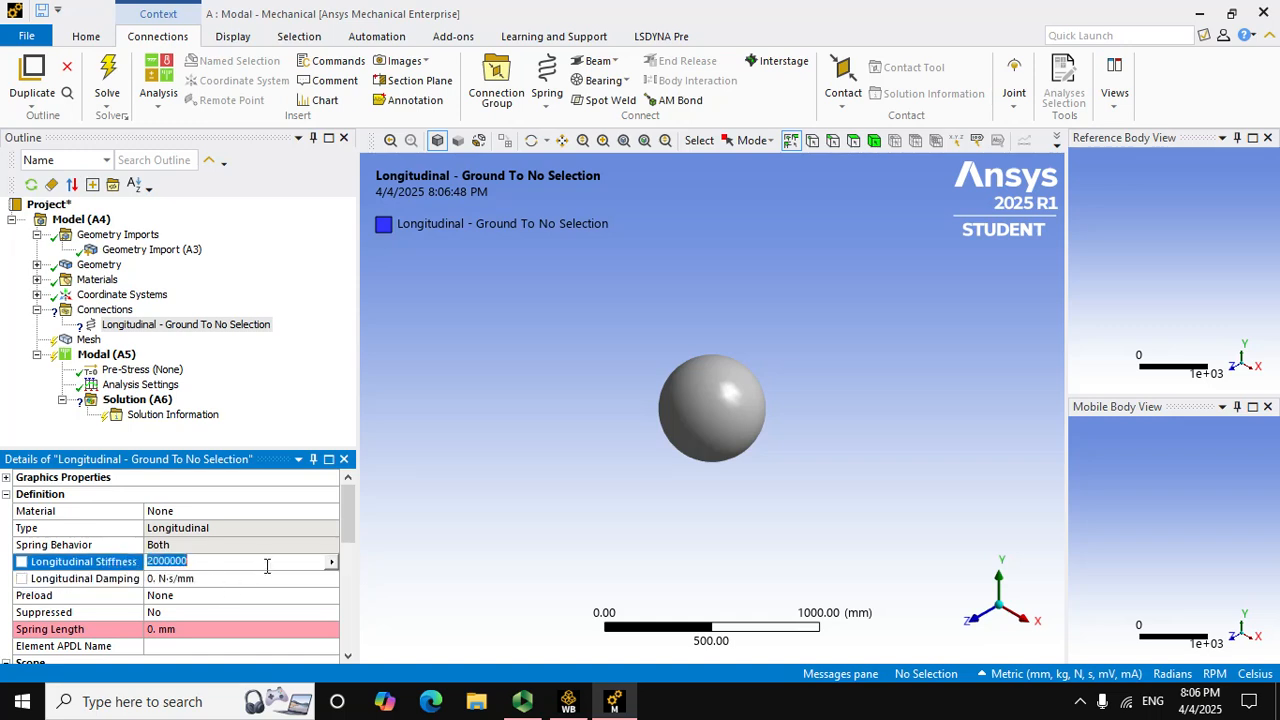
click(250, 582)
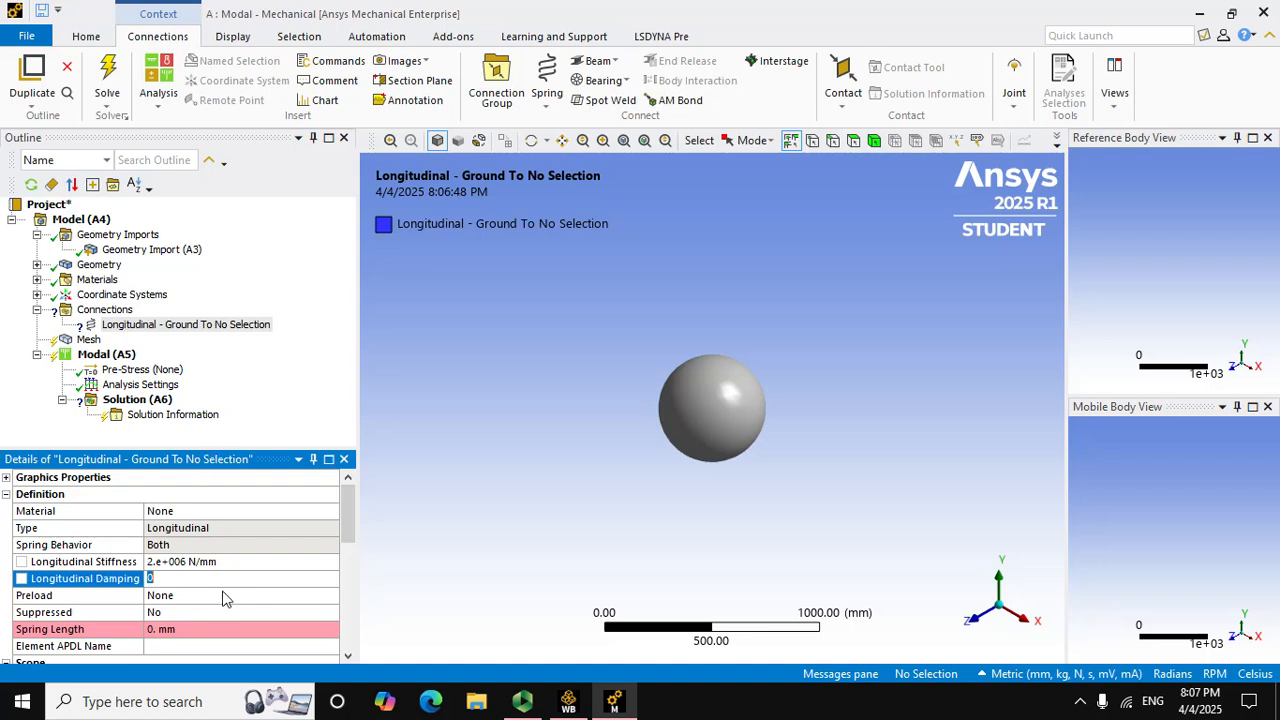
click(237, 596)
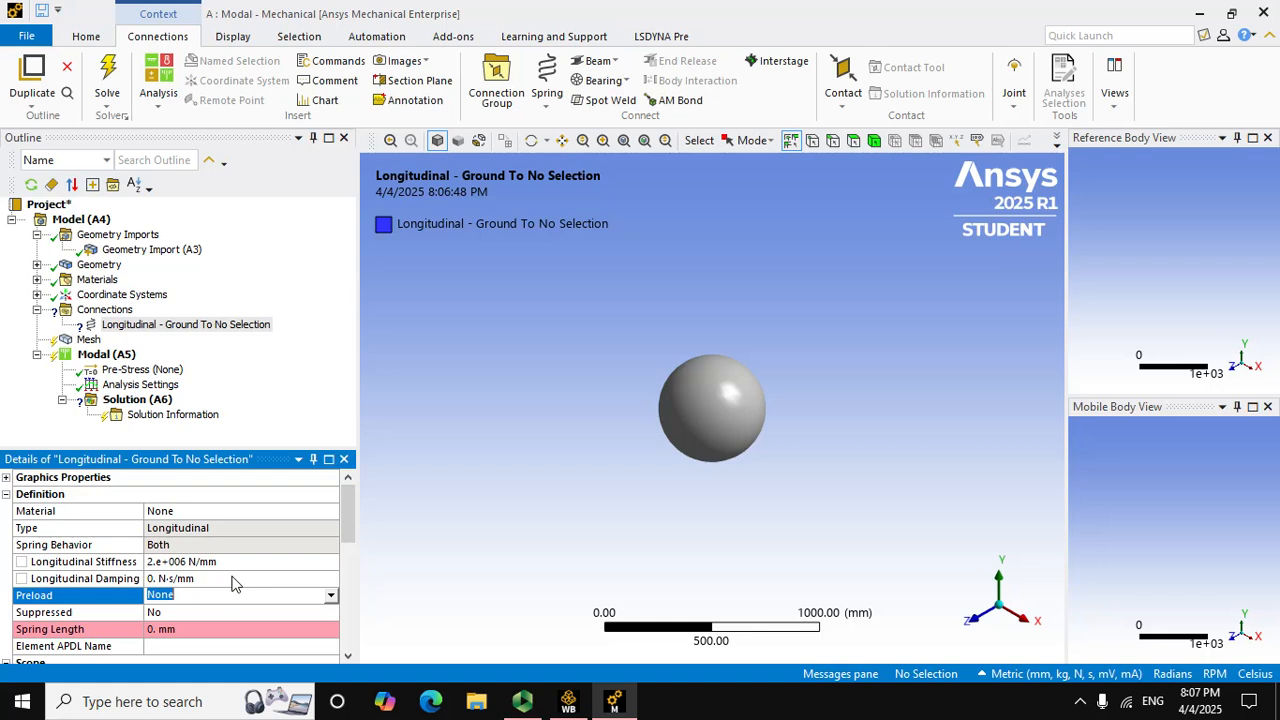
click(232, 578)
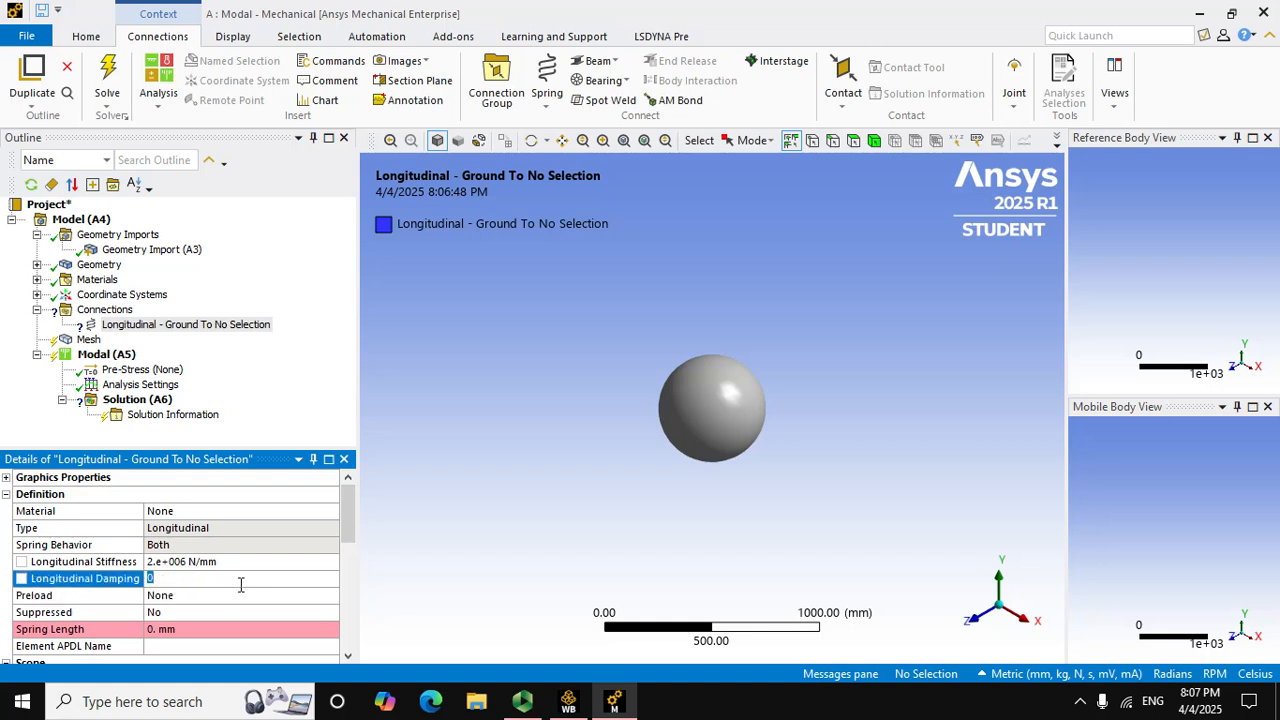
click(240, 599)
click(248, 582)
click(245, 594)
click(251, 580)
click(464, 532)
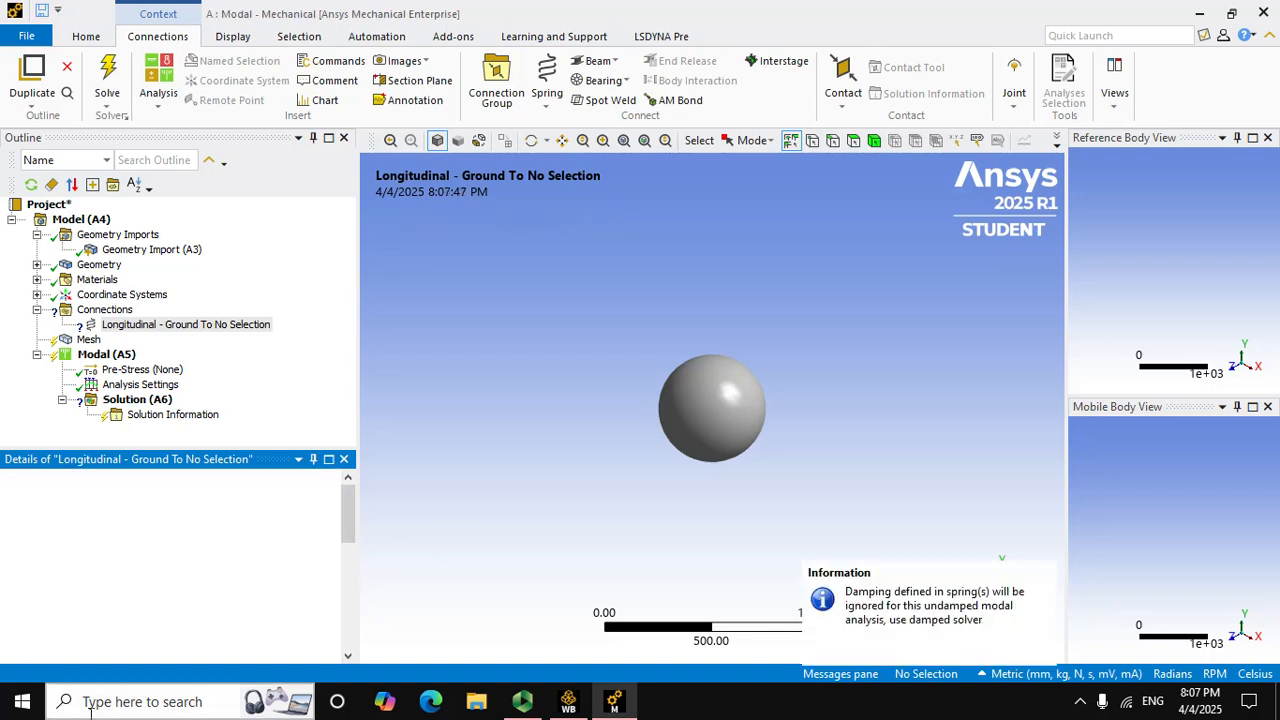
- Set the spring's longitudinal damping to 100000 N·s/mm
click(192, 582)
text(1)
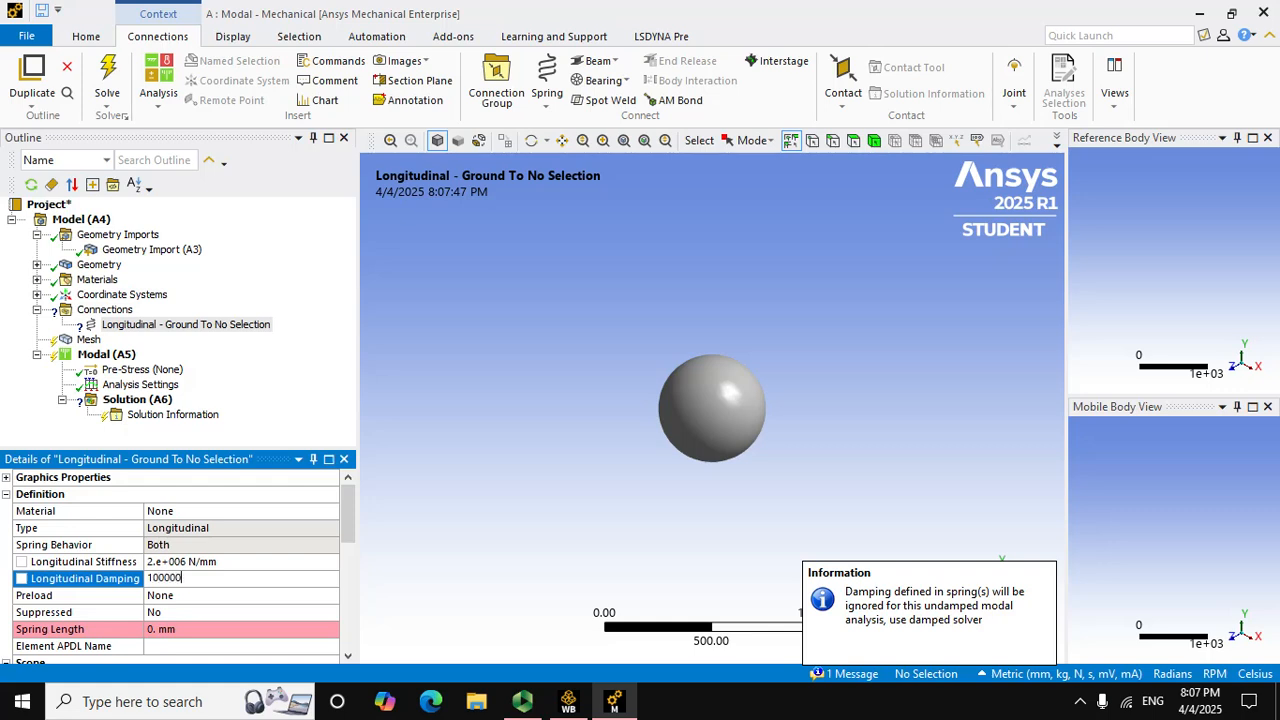
text(00000)
key(Return)
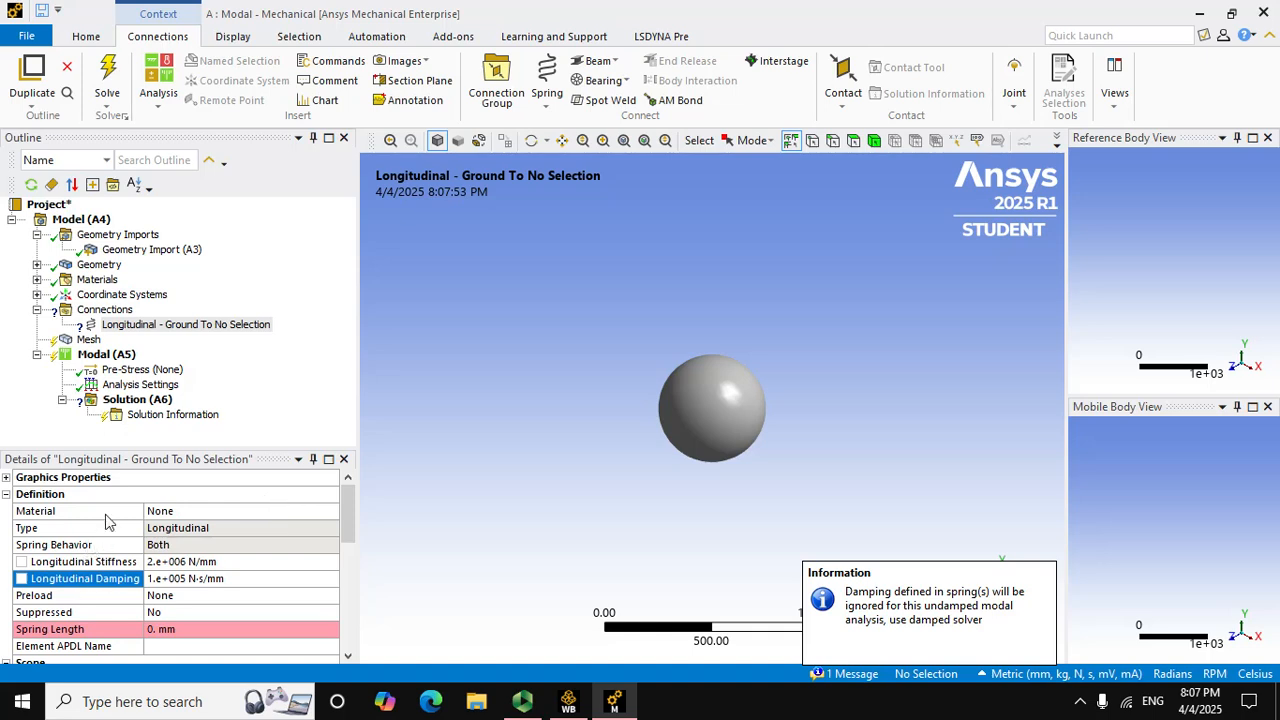
- Scope the spring's mobile side to the sphere's outer face
drag(345, 512, 343, 596)
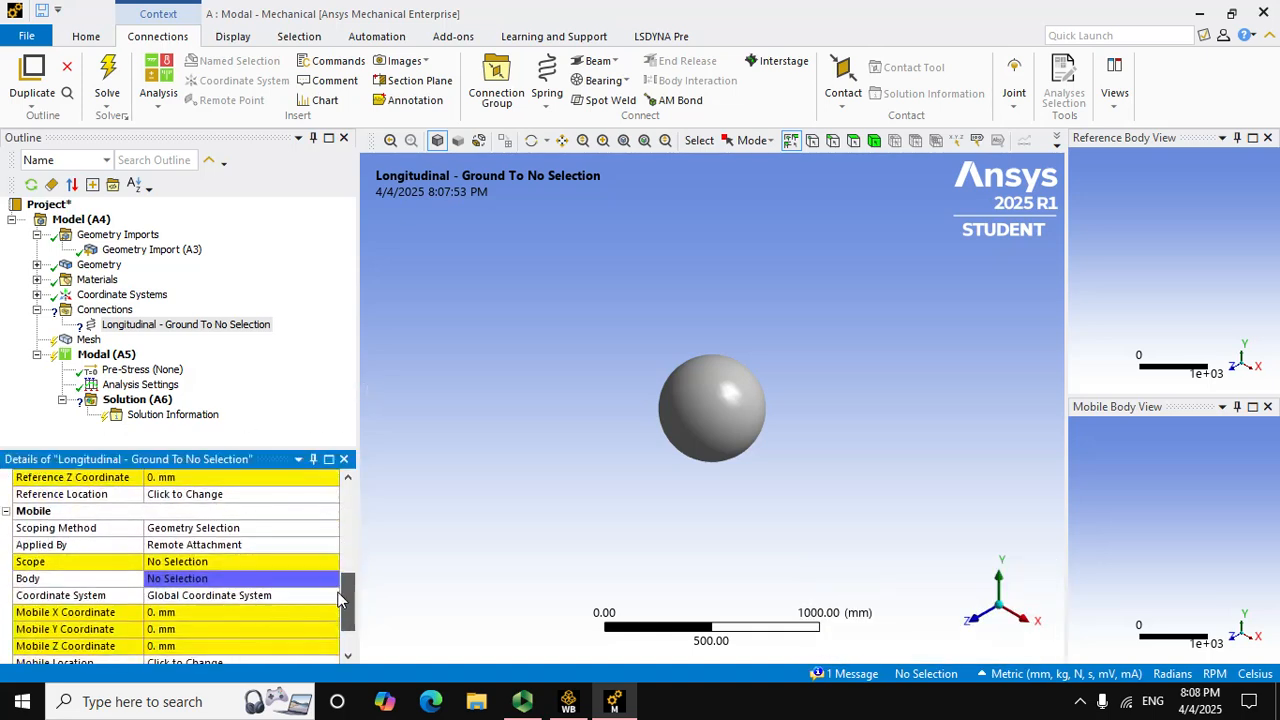
click(310, 562)
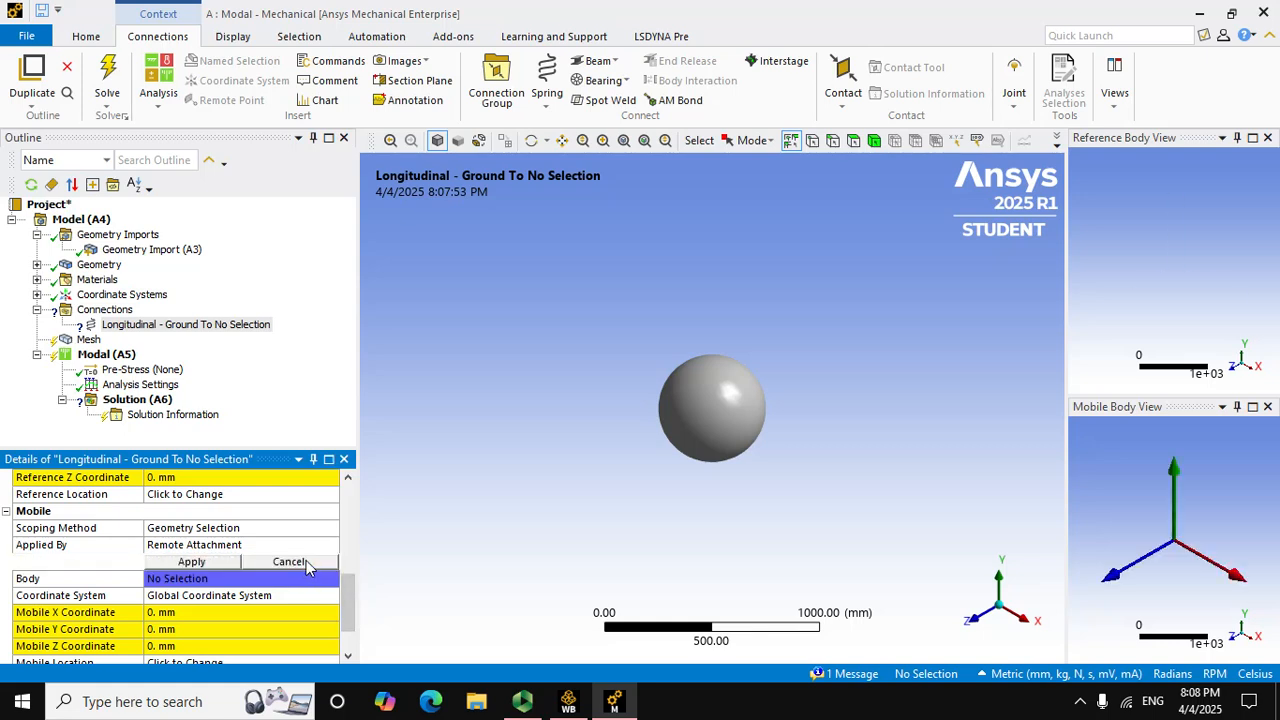
click(736, 412)
click(235, 565)
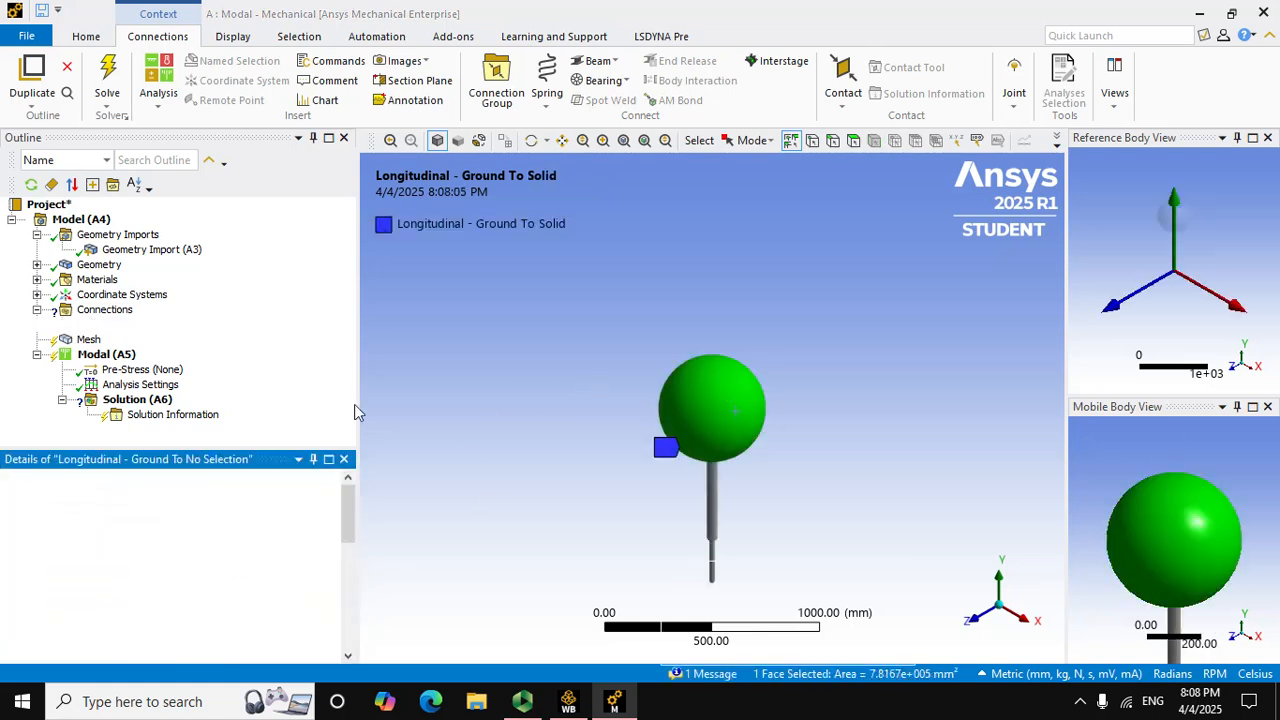
- Generate the sphere's mesh with the default mesh settings
scroll(770, 492, up, 1)
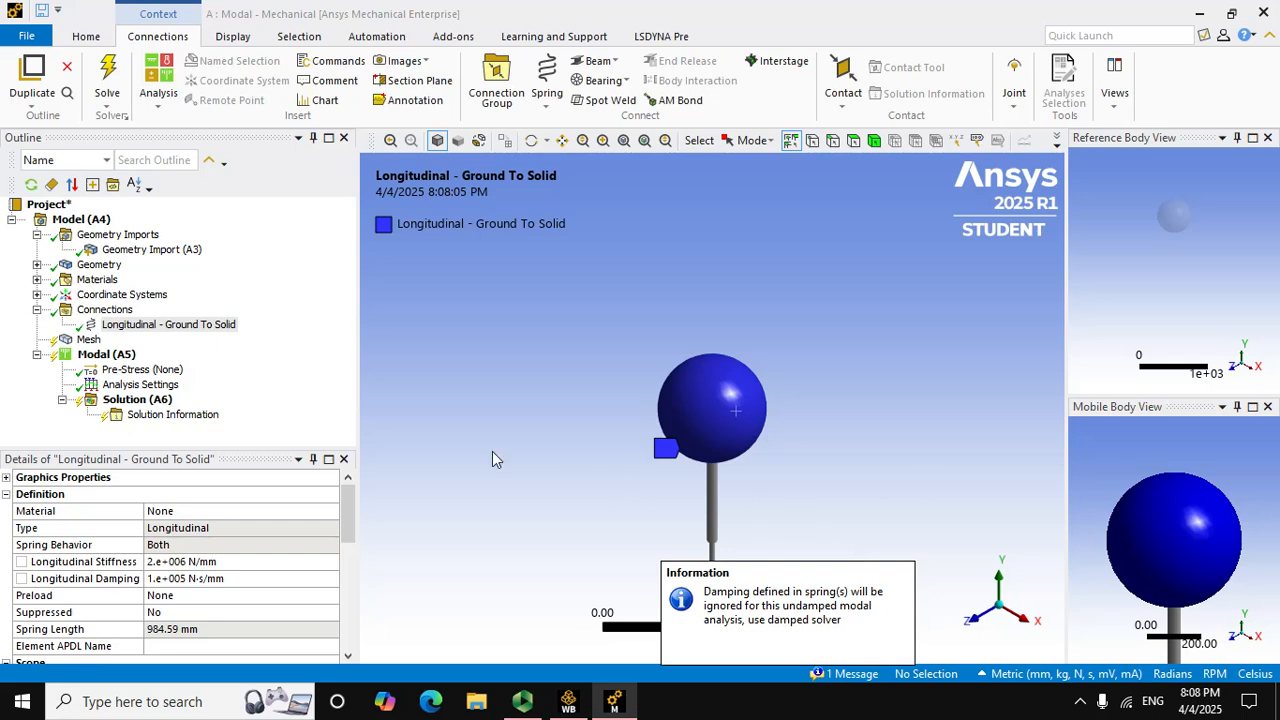
click(90, 340)
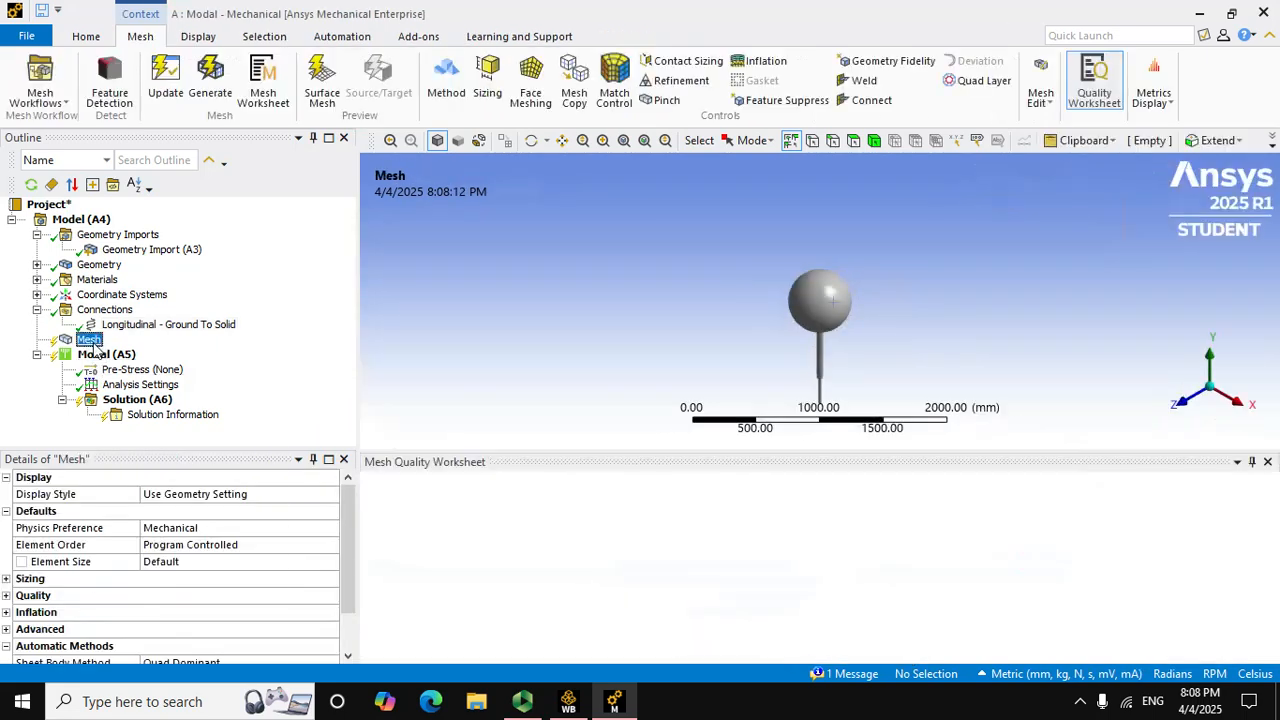
right_click(93, 343)
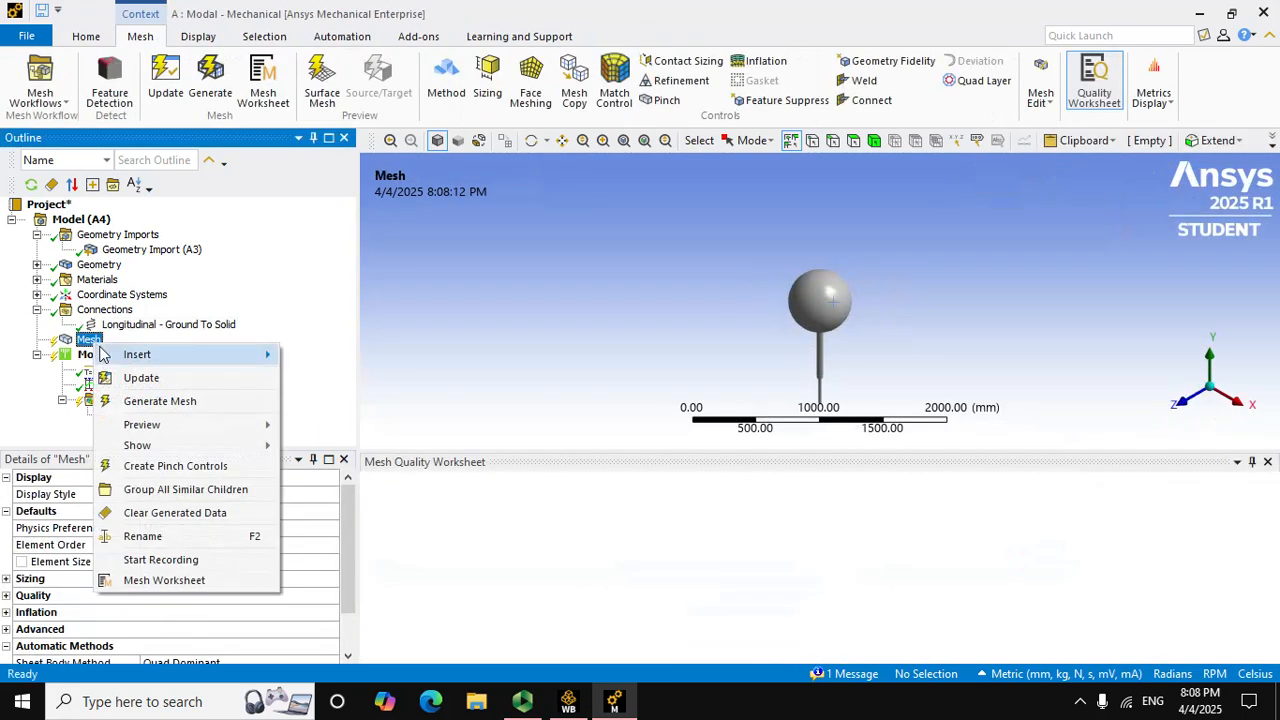
click(130, 401)
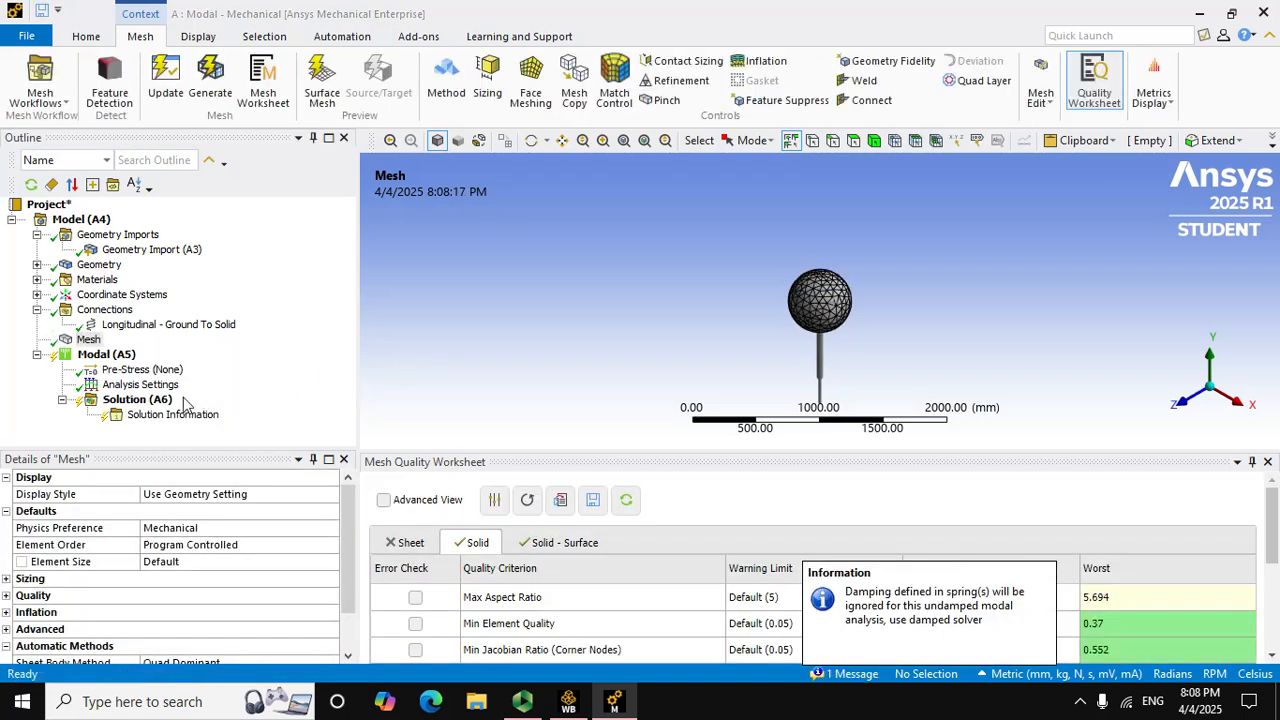
- Solve the modal analysis of the spring-mounted sphere and enlarge the graphics area above the results
click(150, 400)
right_click(155, 403)
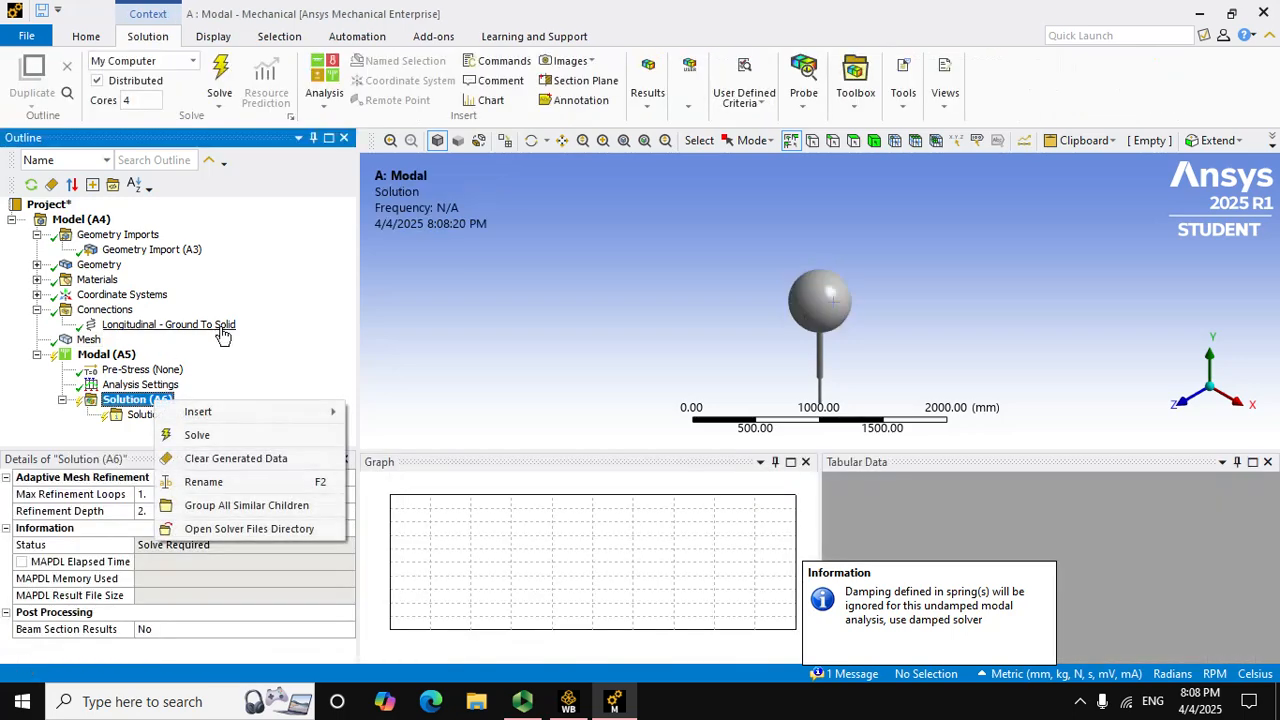
click(163, 436)
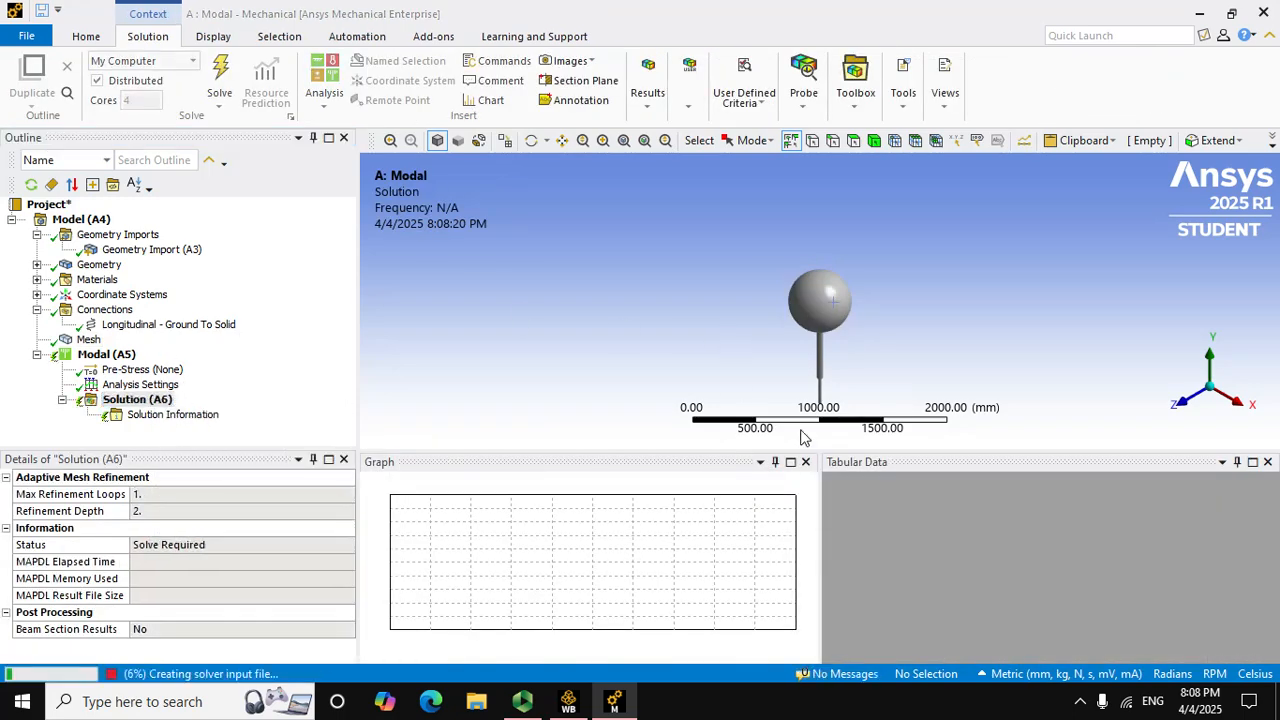
drag(822, 462, 826, 492)
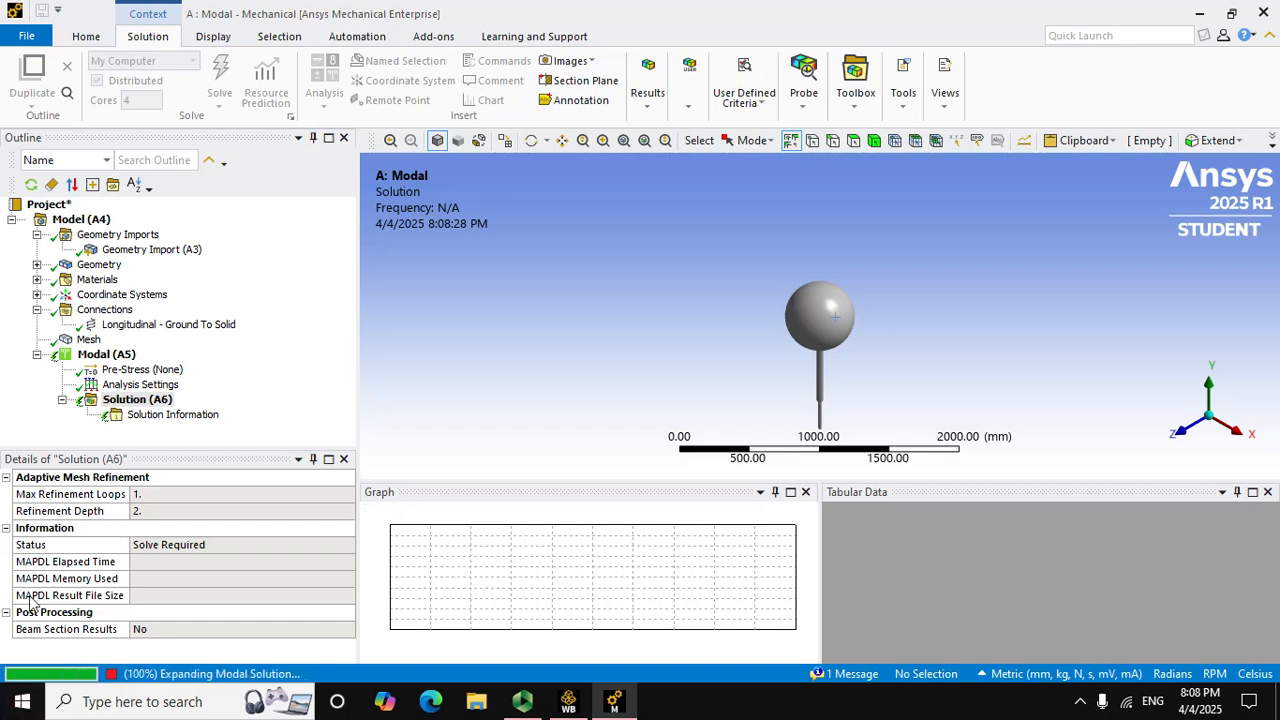
- Review the frequencies listed for the modes of the solved modal analysis
click(142, 415)
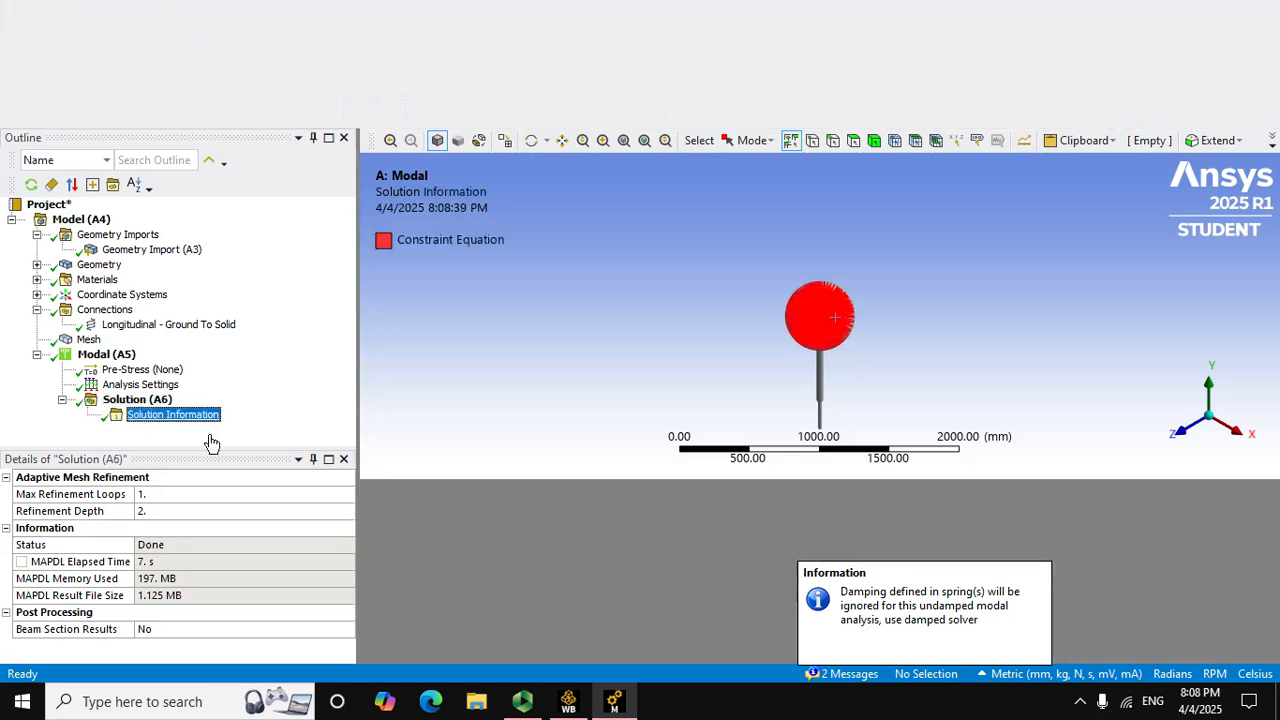
click(150, 400)
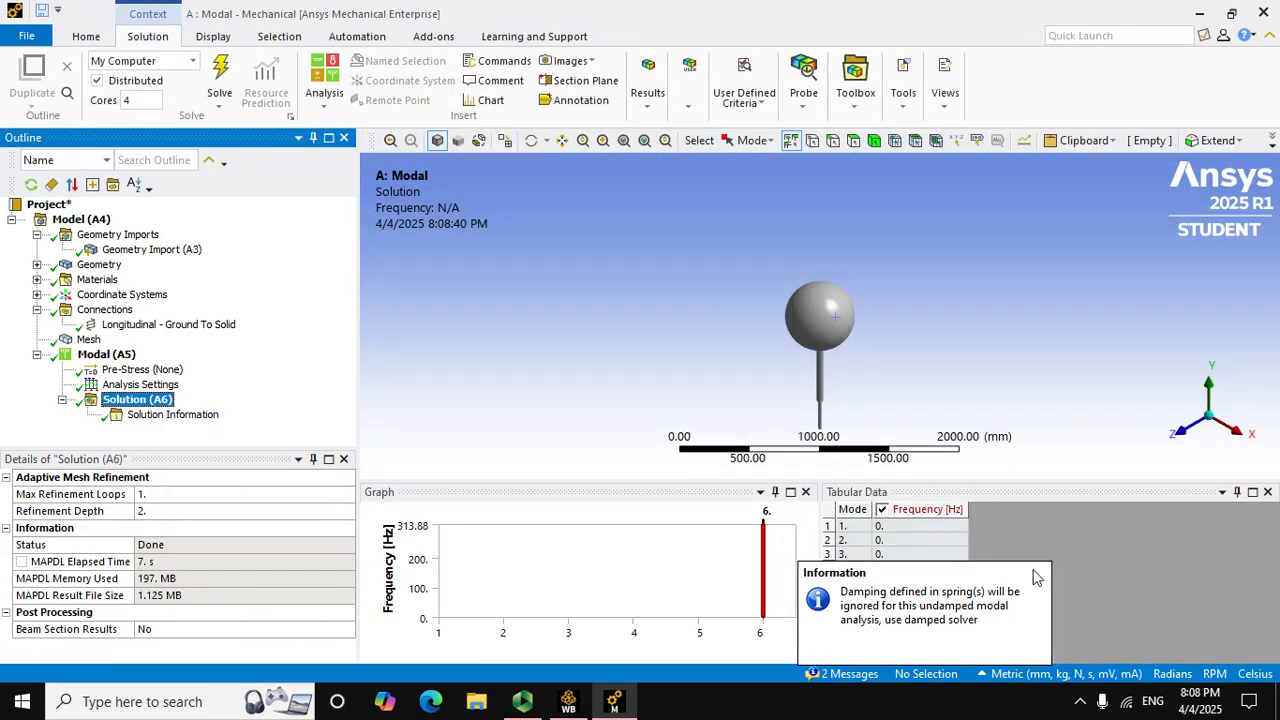
click(1045, 565)
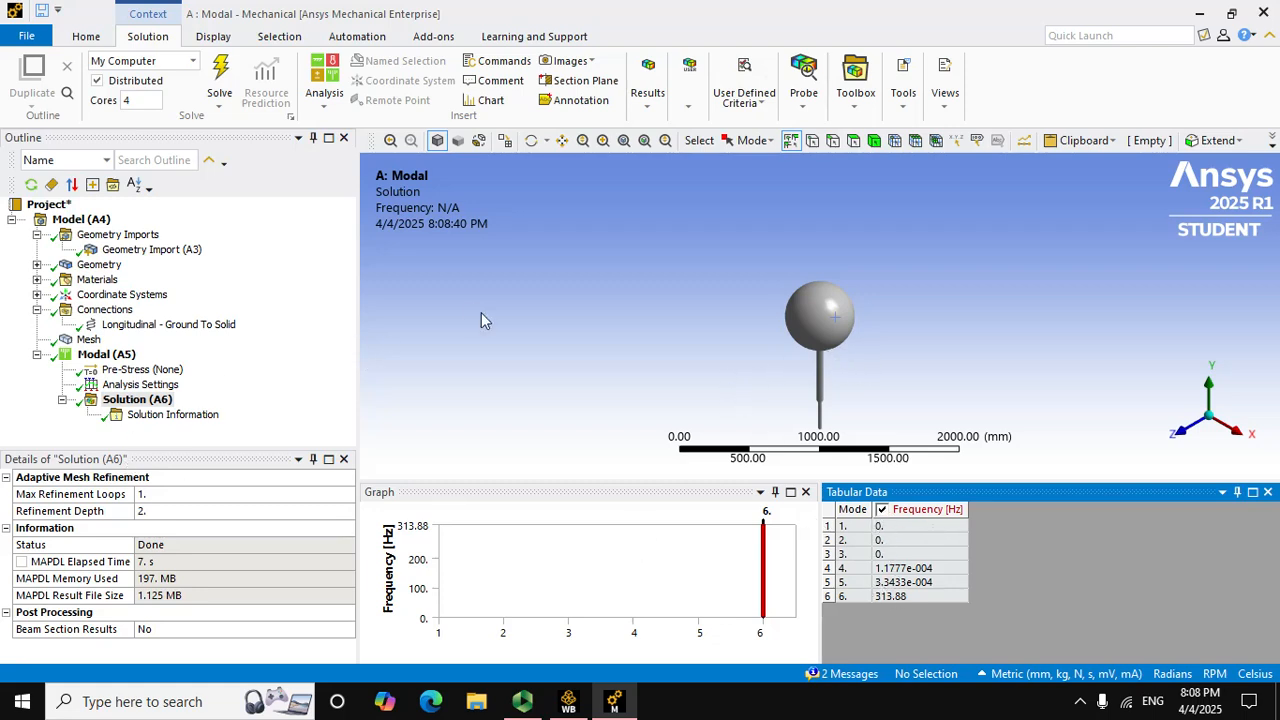
- Create mode shape results for all six modes from the frequency table and evaluate them
click(902, 531)
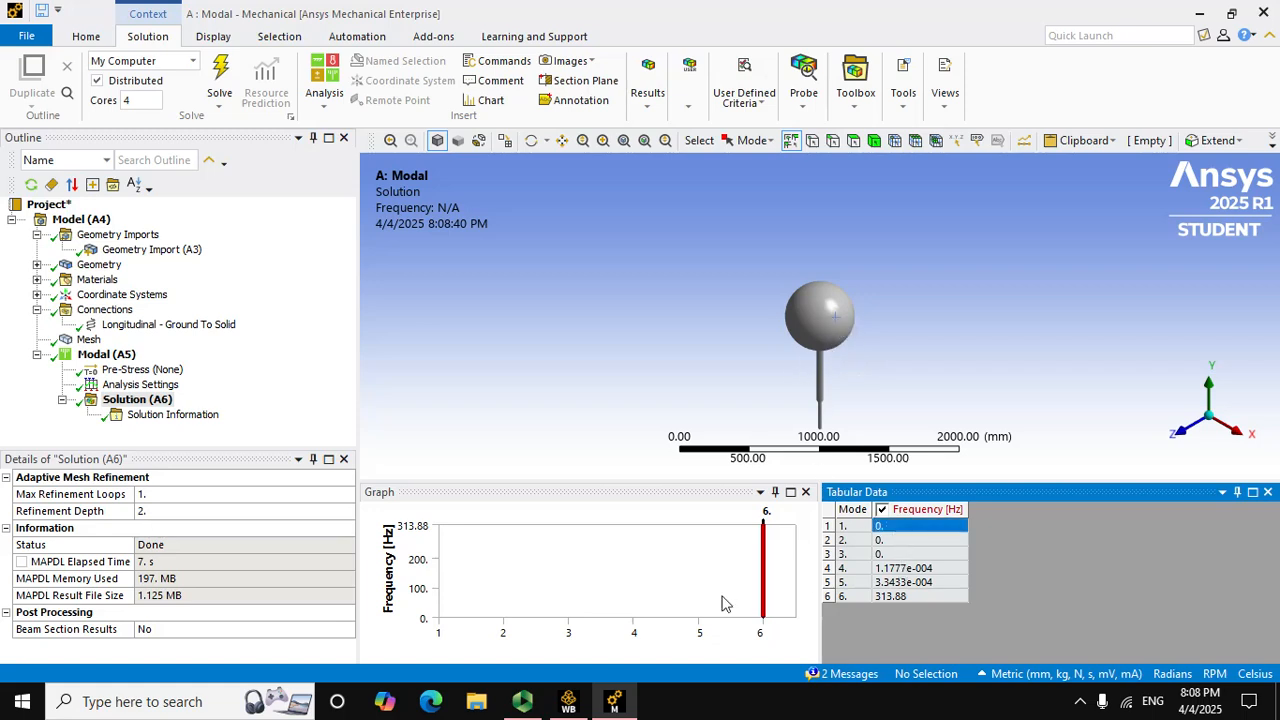
click(873, 530)
click(875, 530)
key(shift+Down)
key(shift+Down)
key(shift+Down)
key(shift+Down)
key(shift+Down)
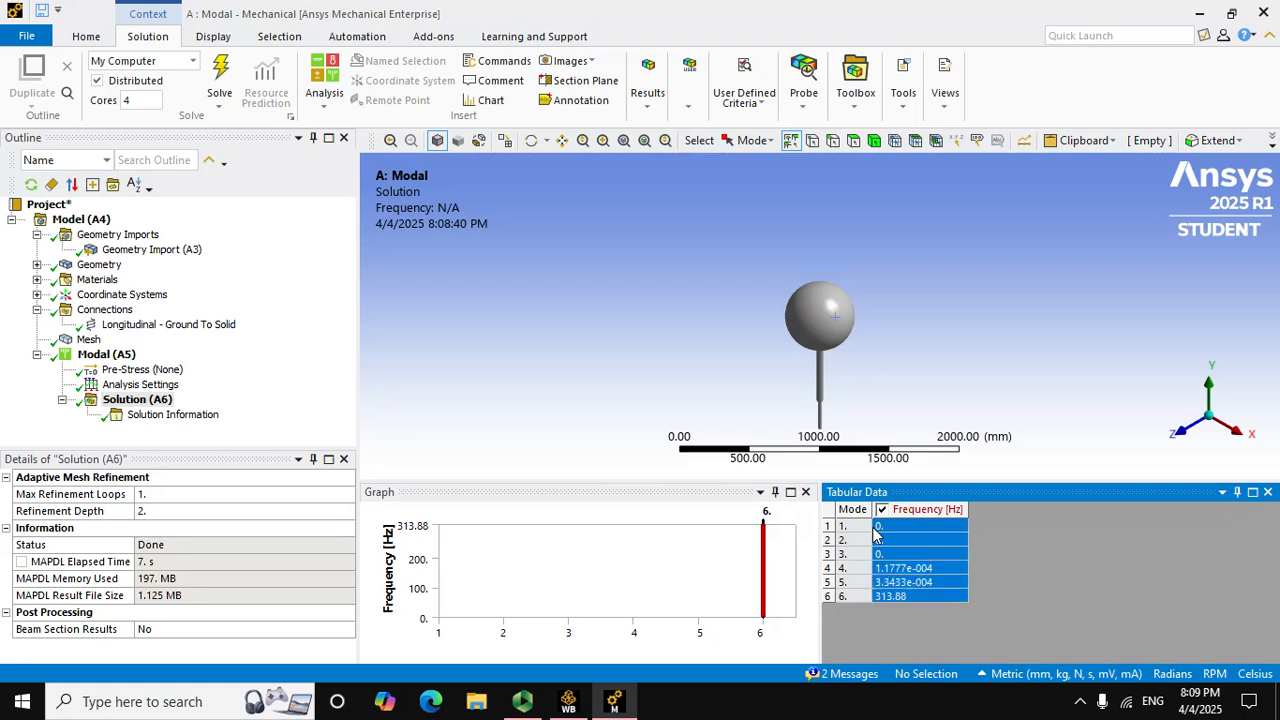
right_click(881, 528)
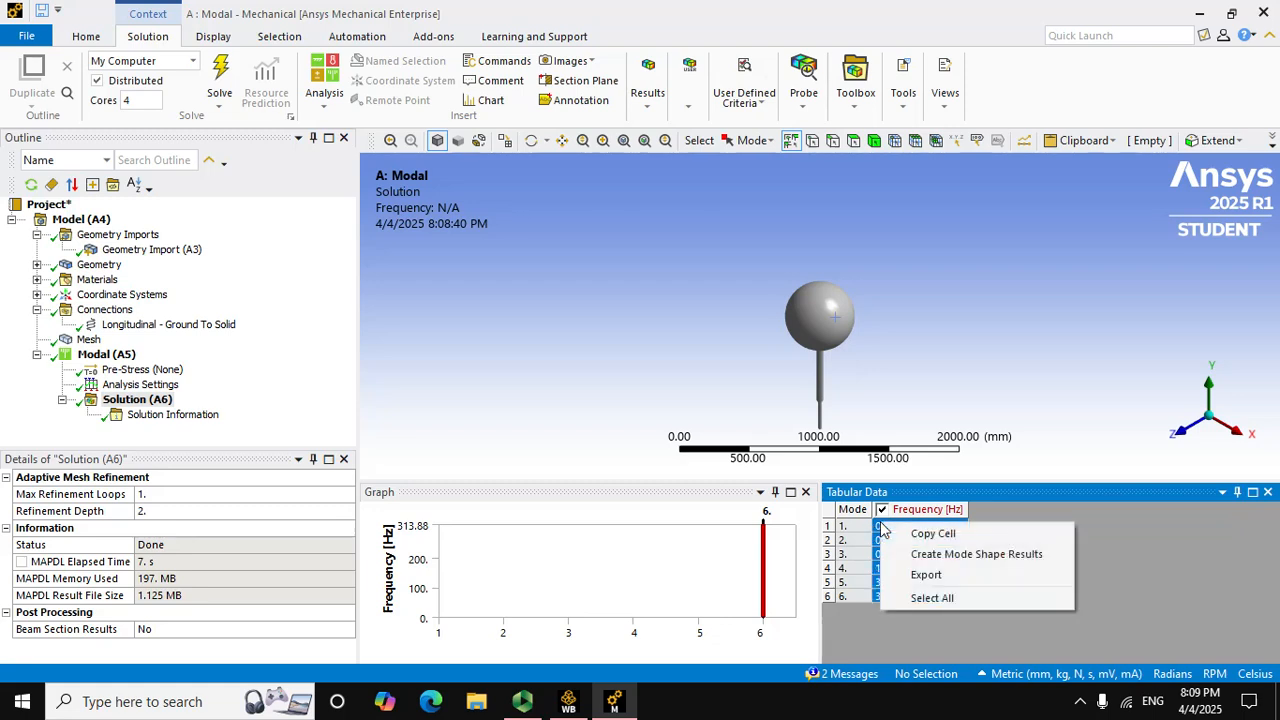
click(930, 555)
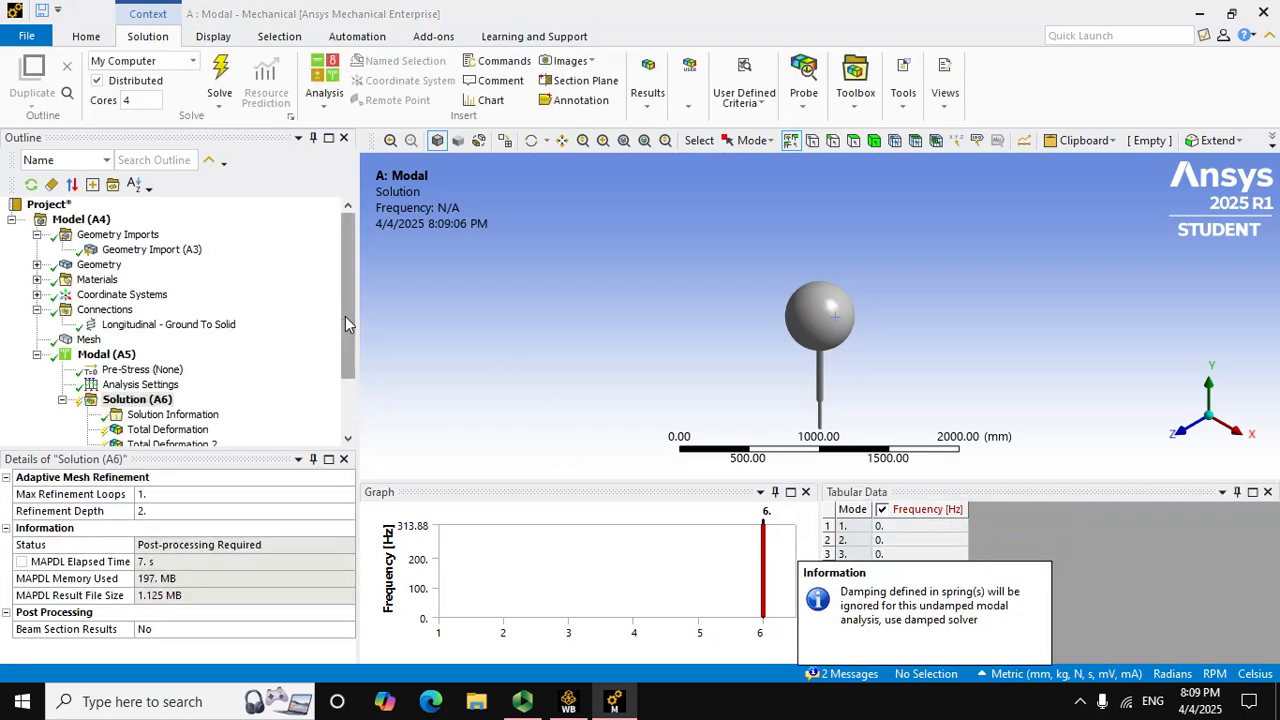
drag(345, 316, 345, 368)
click(214, 78)
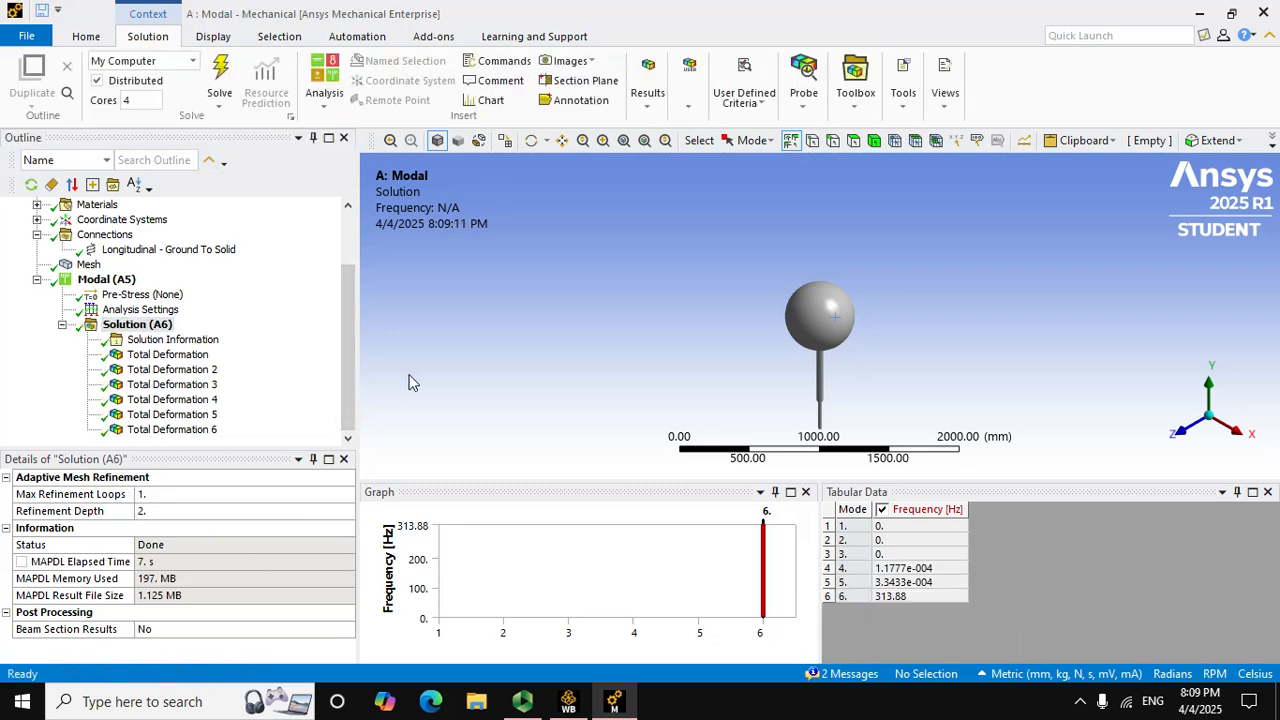
- View and animate the total deformation of modes 1 and 2
click(140, 356)
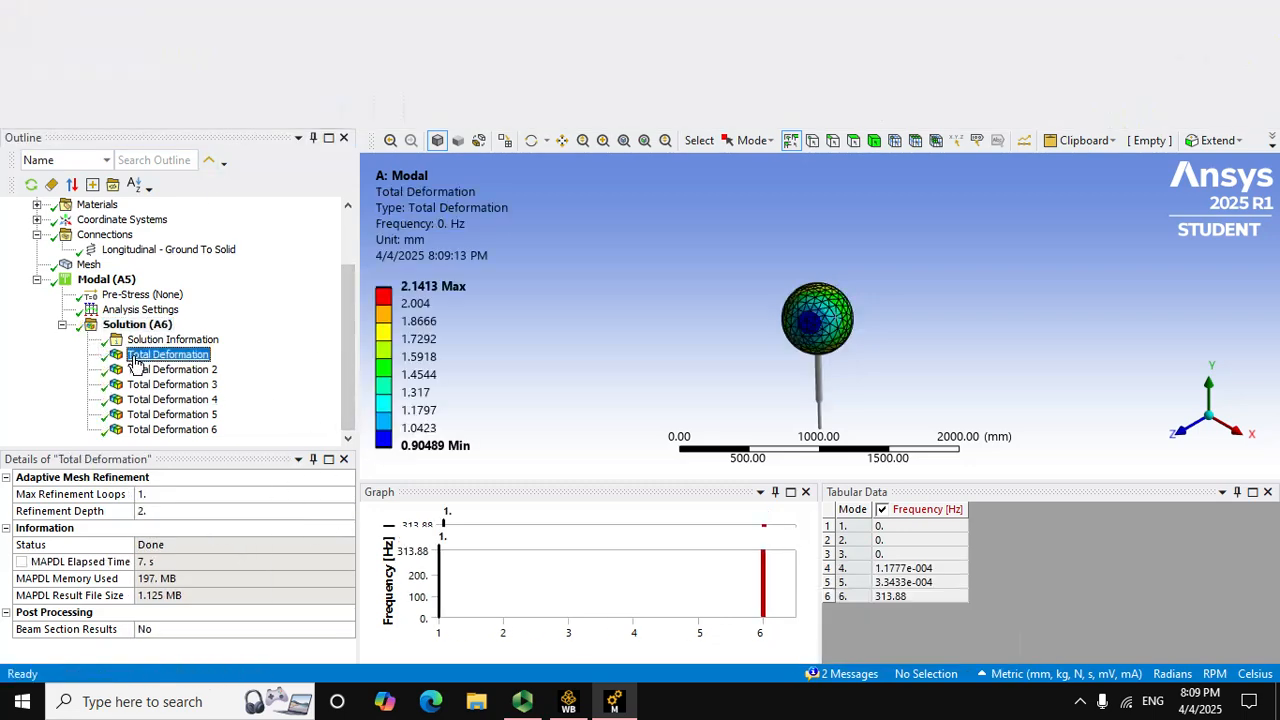
click(470, 514)
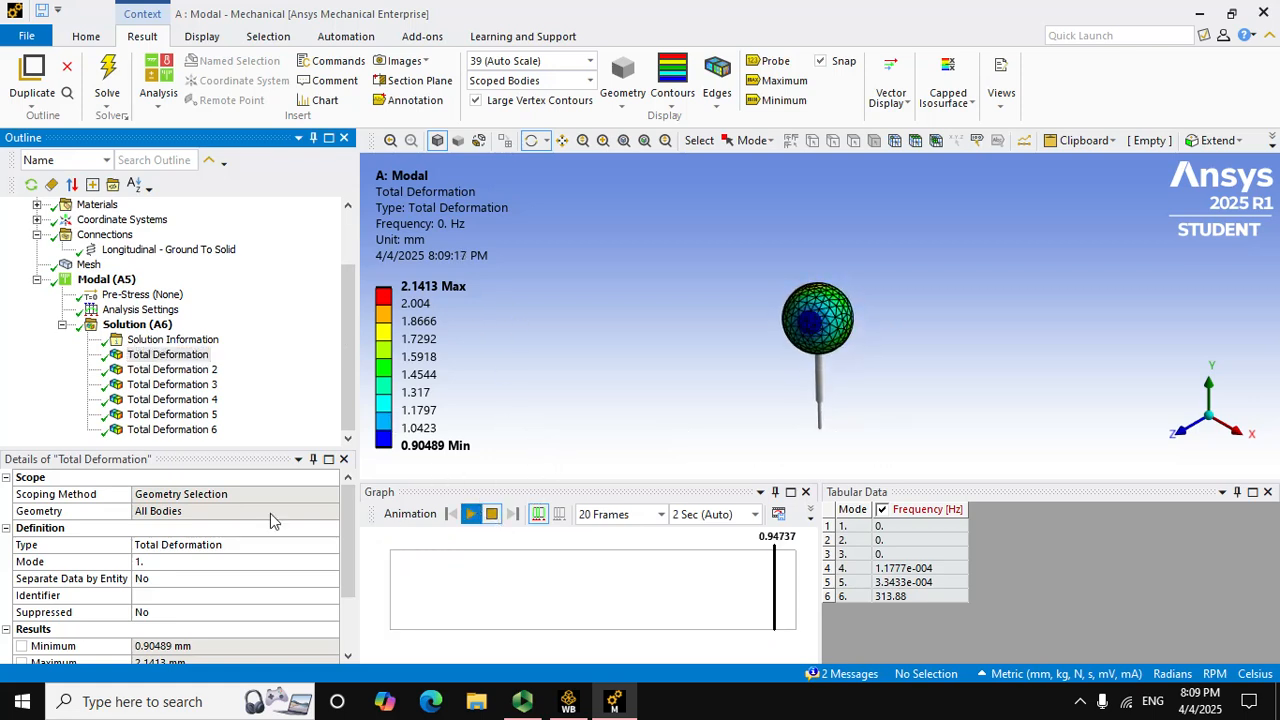
click(200, 370)
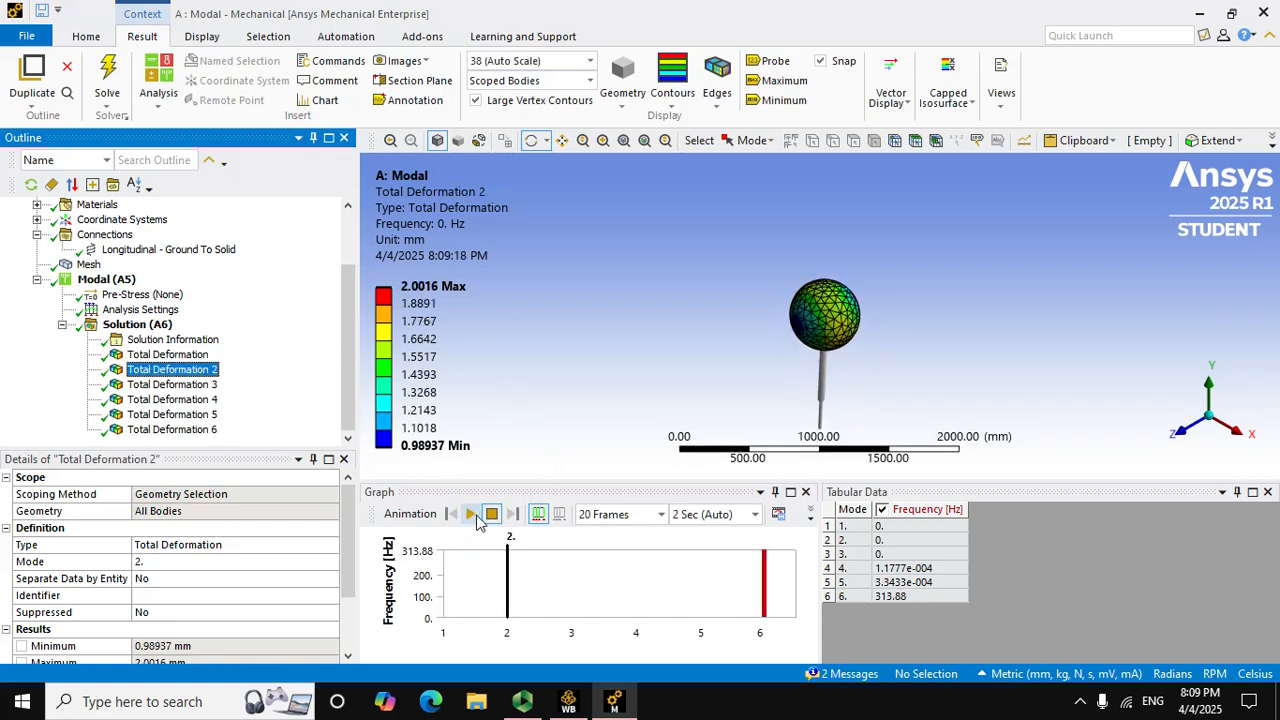
click(470, 514)
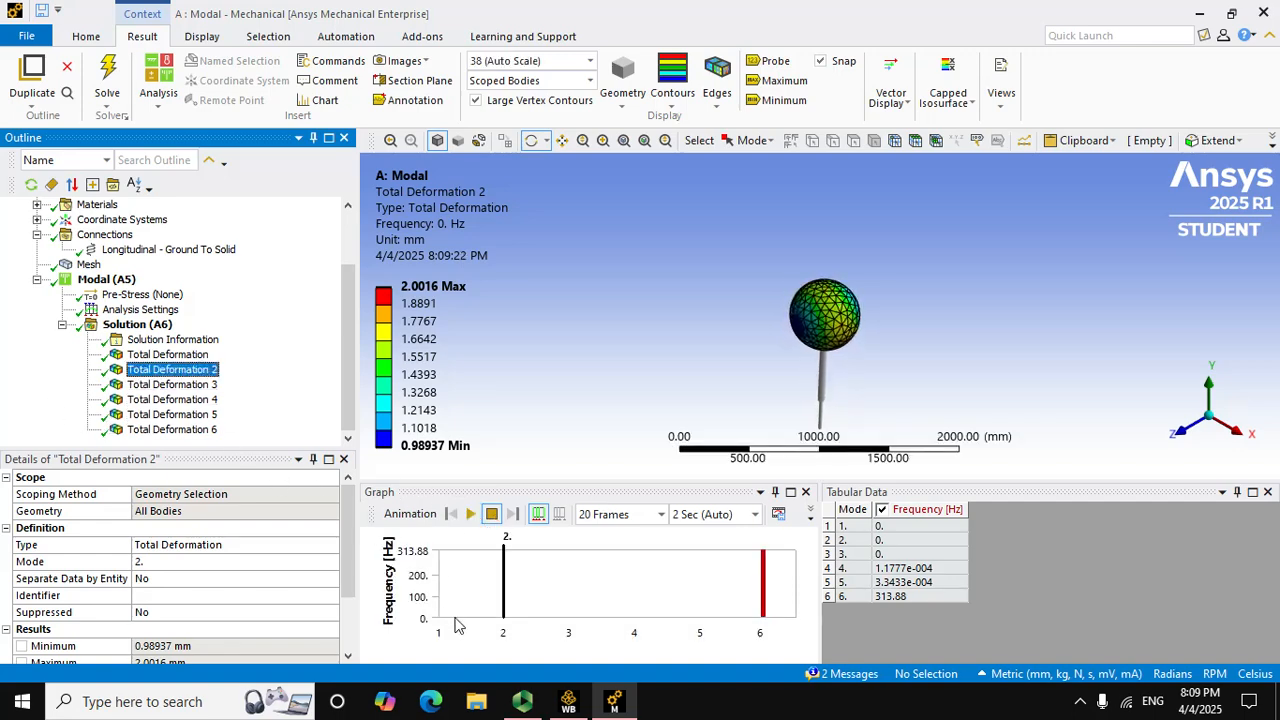
click(515, 700)
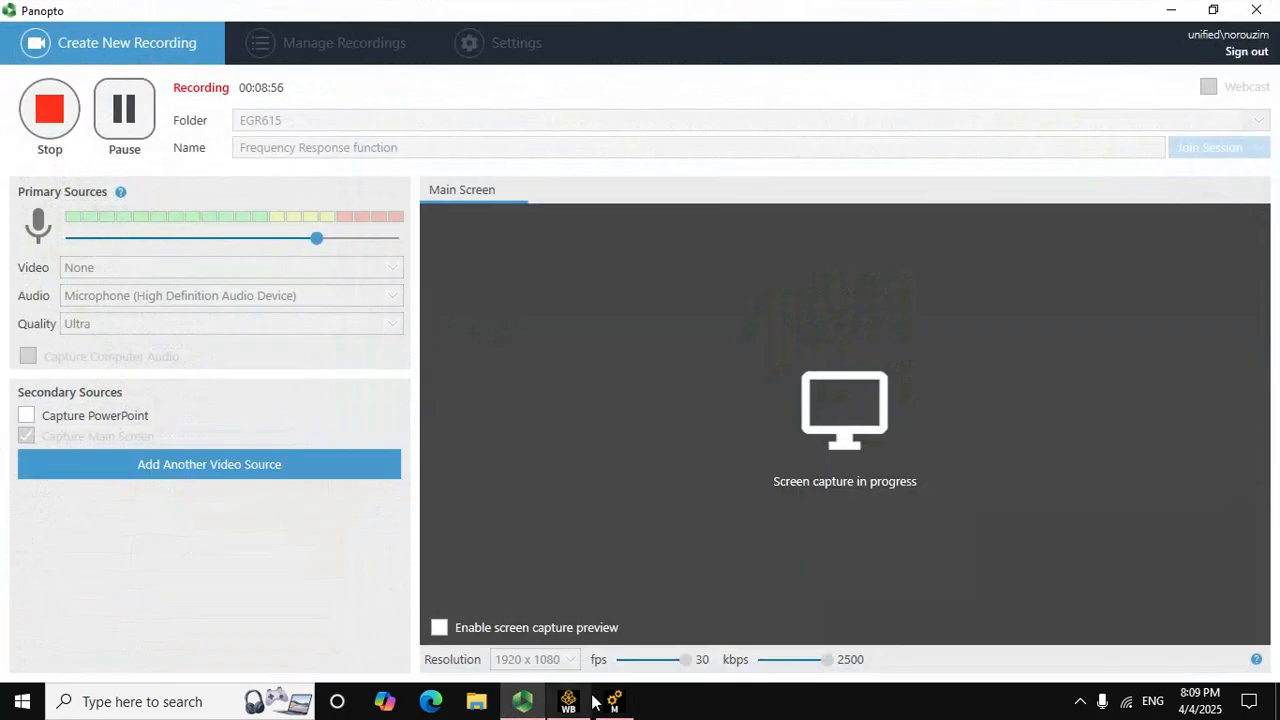
click(606, 699)
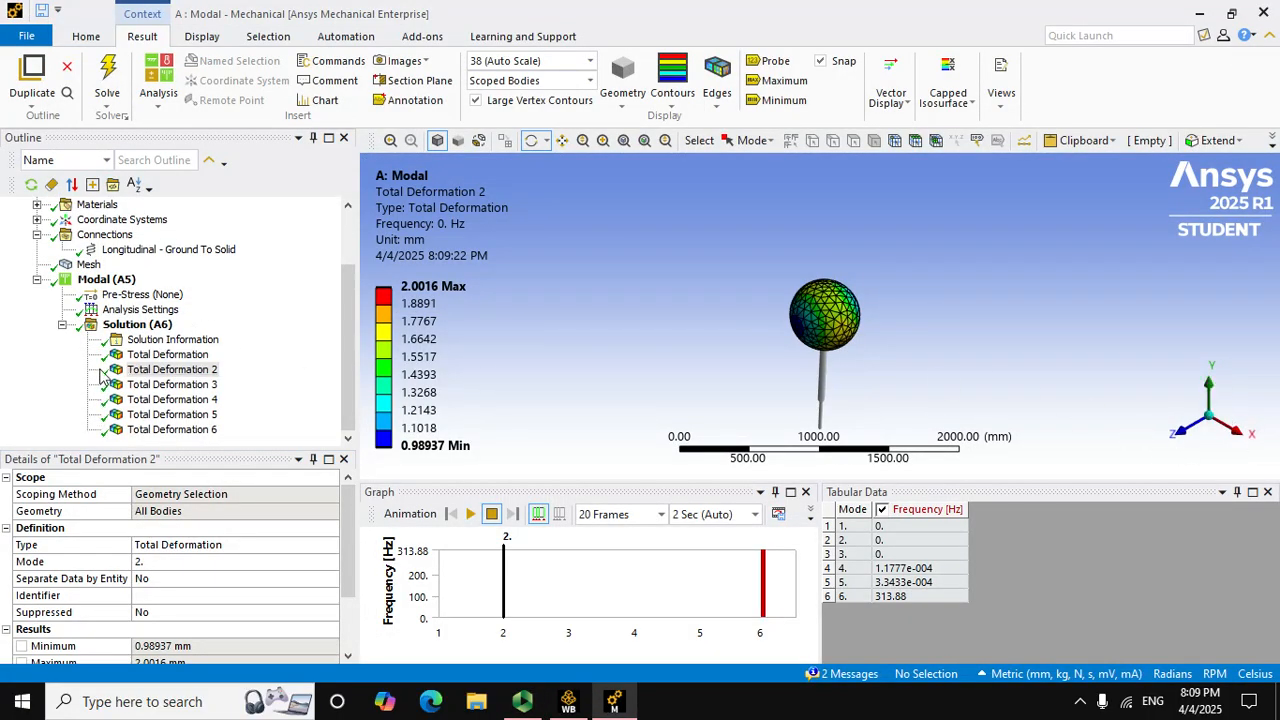
- Add a Displacement support to the modal analysis with X and Z components of 0 mm and Y free
right_click(126, 283)
mouse_move(160, 291)
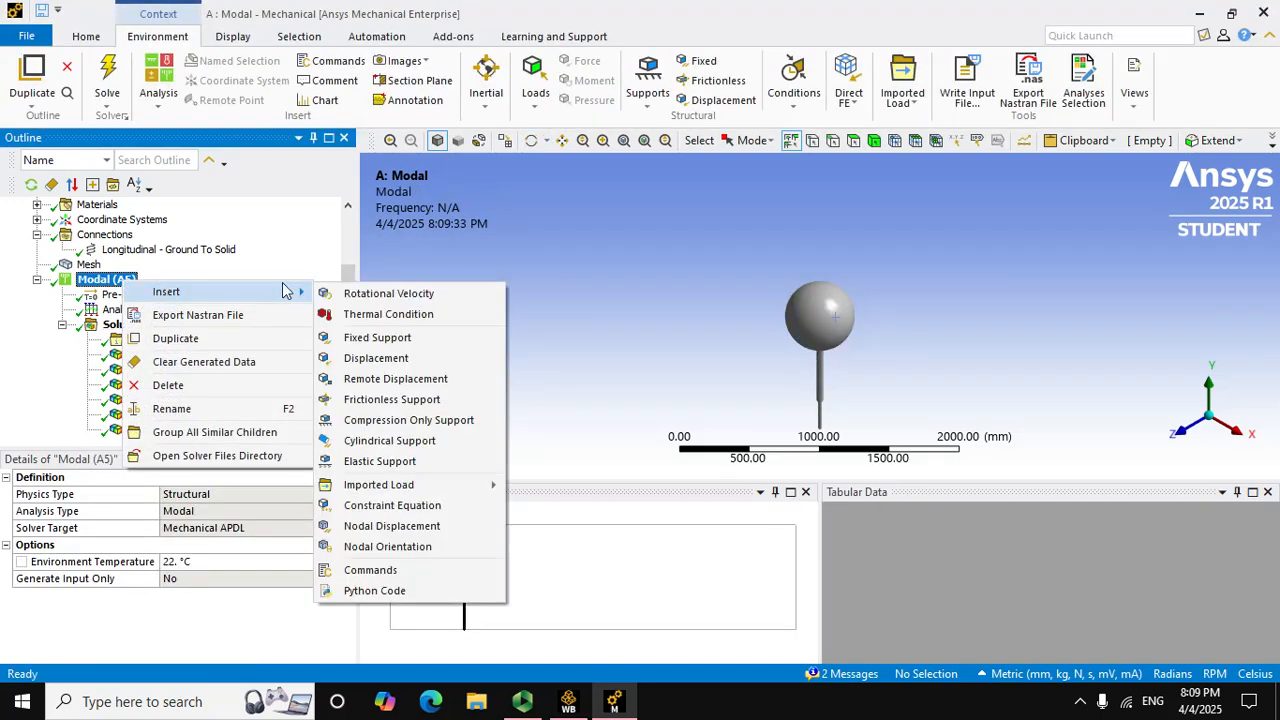
click(388, 359)
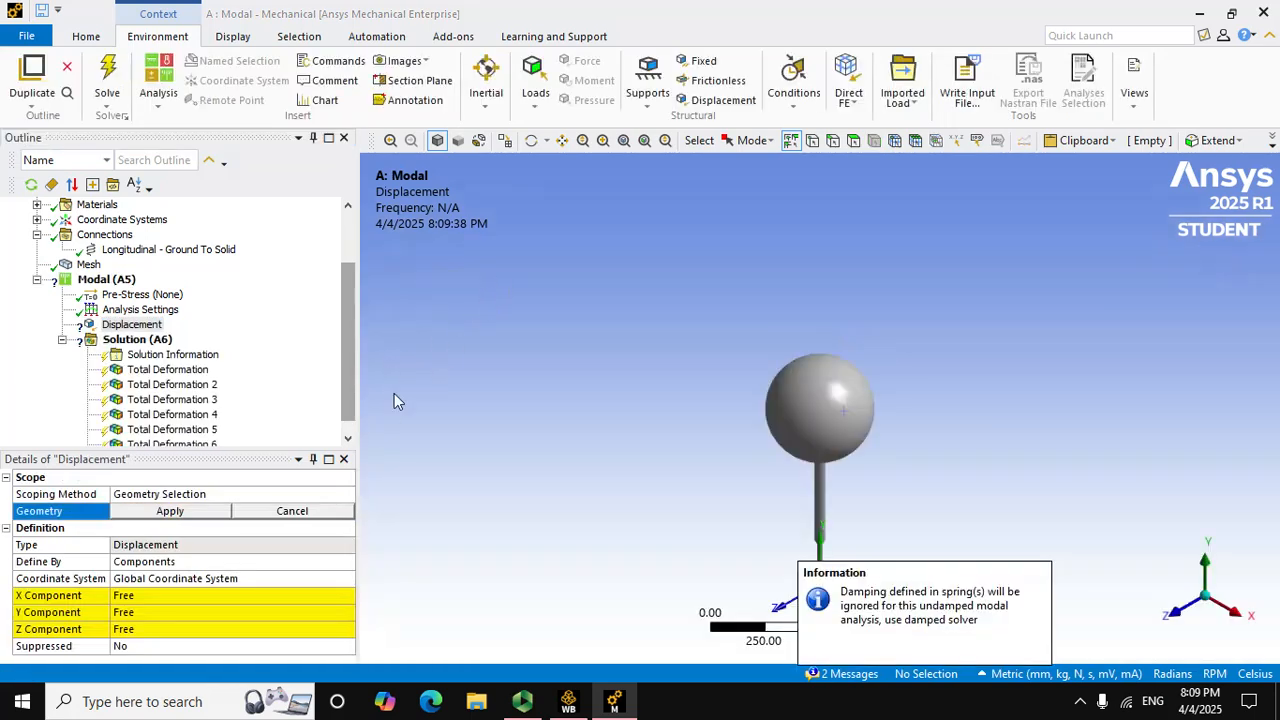
click(245, 597)
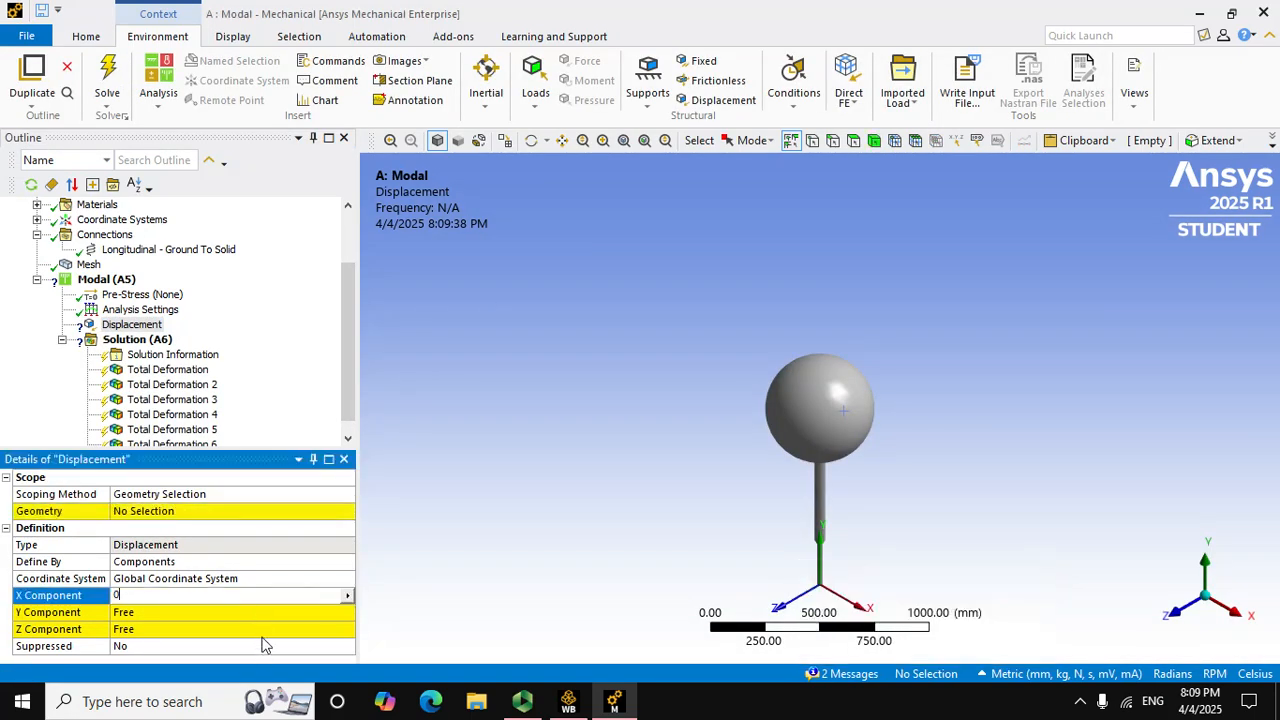
click(268, 634)
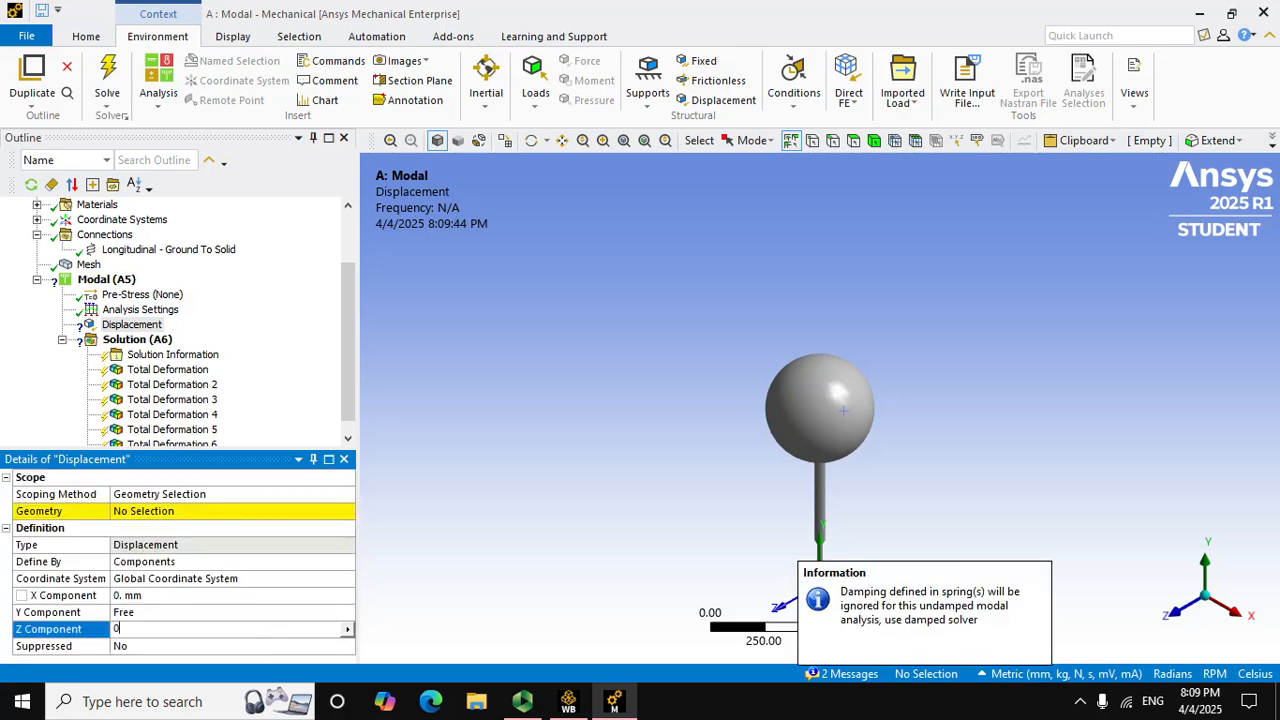
key(Return)
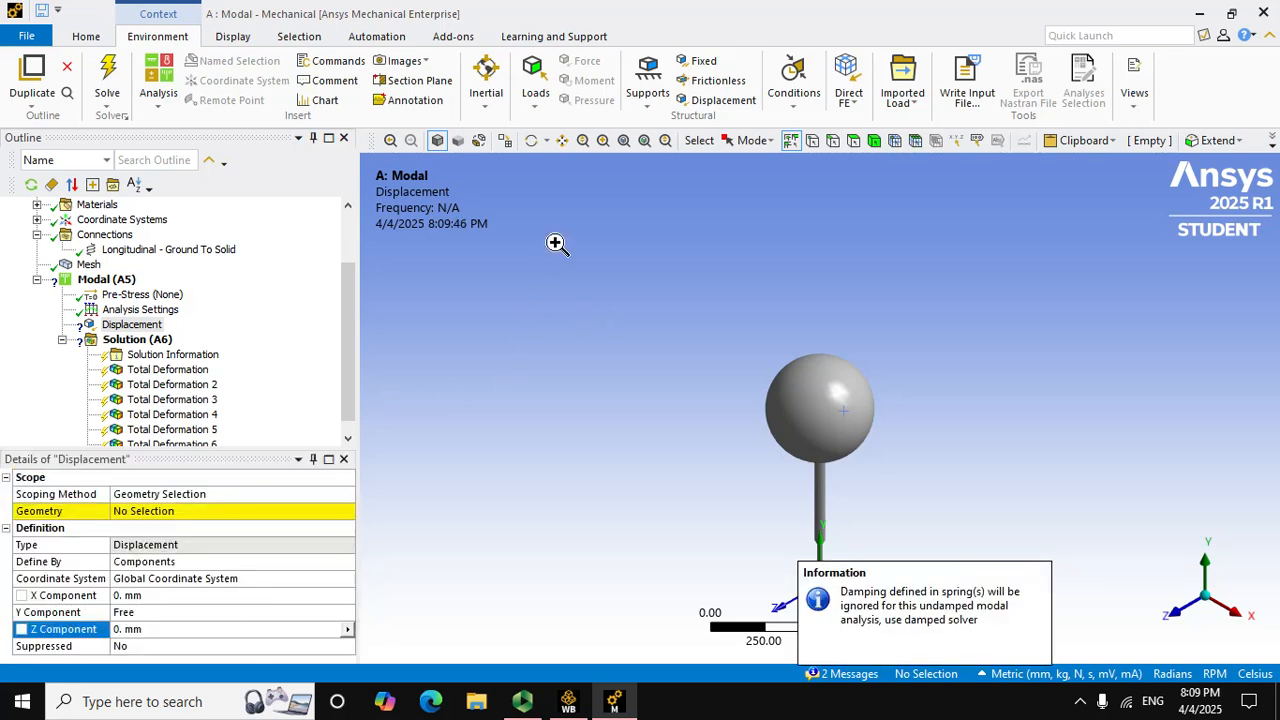
- Scope the Displacement support to the sphere's outer face
right_click(548, 236)
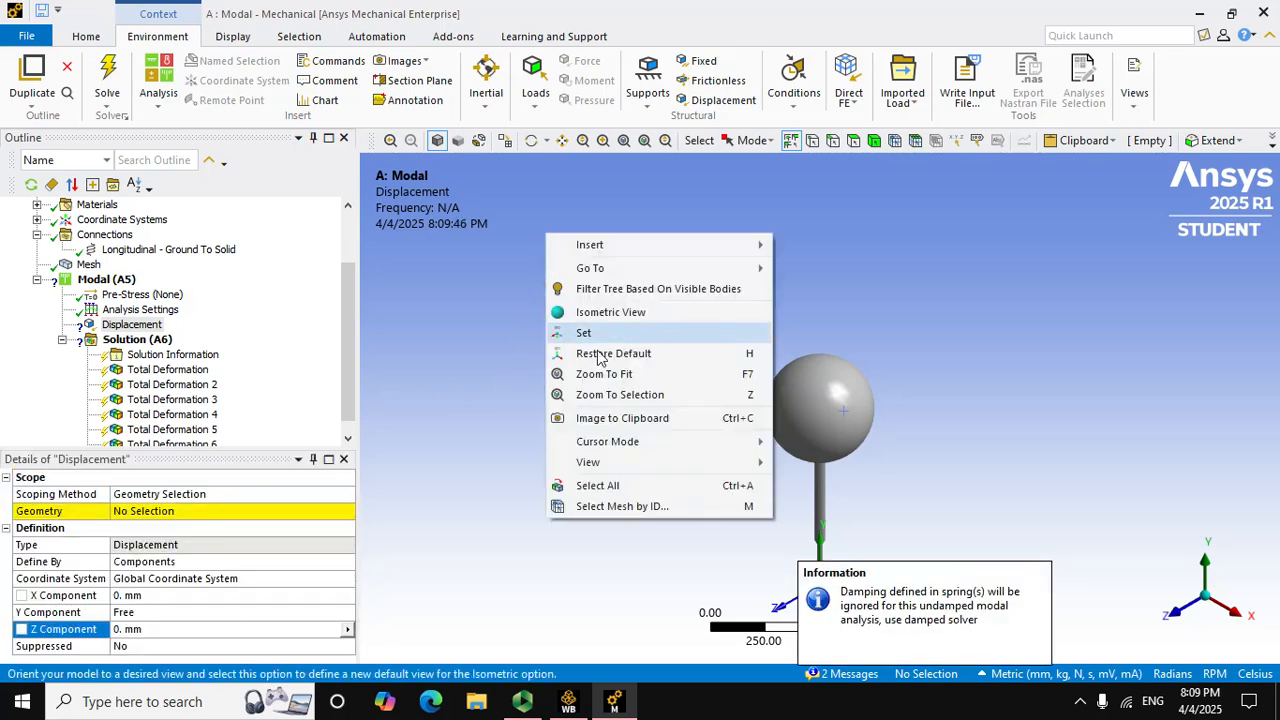
click(576, 486)
click(173, 513)
click(135, 511)
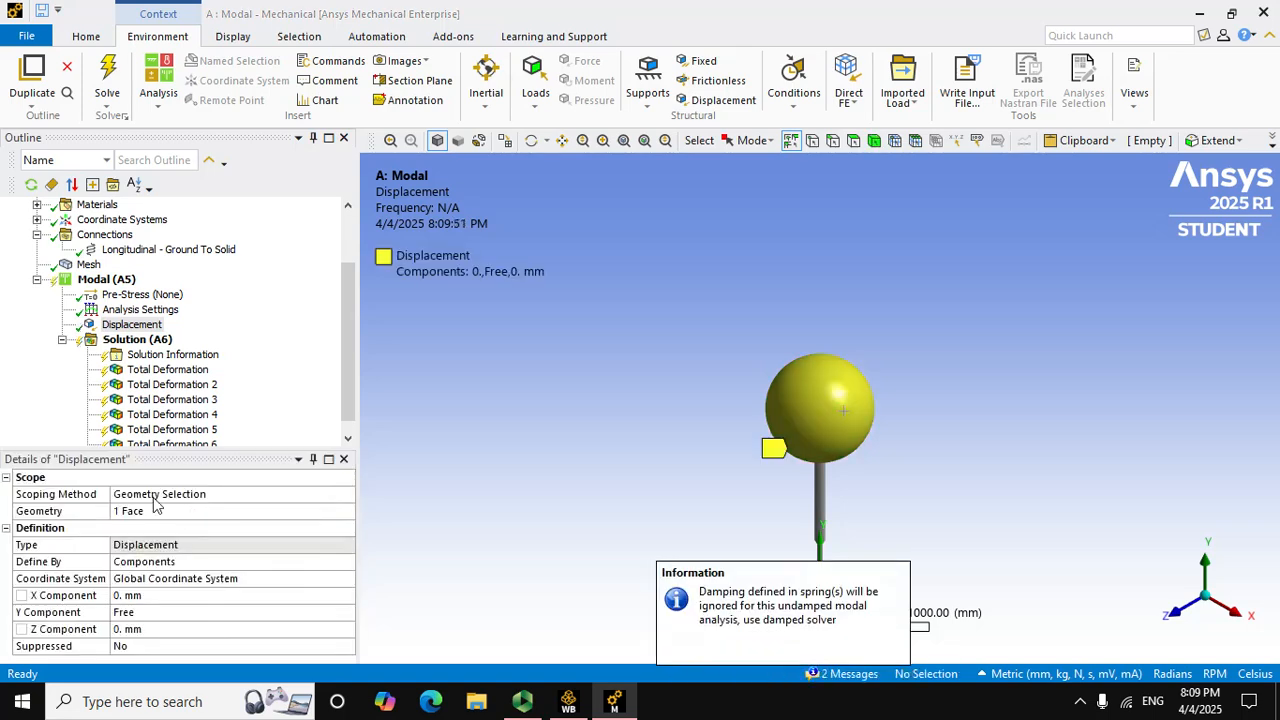
- Solve the modal analysis again with the Displacement support included
drag(353, 320, 353, 398)
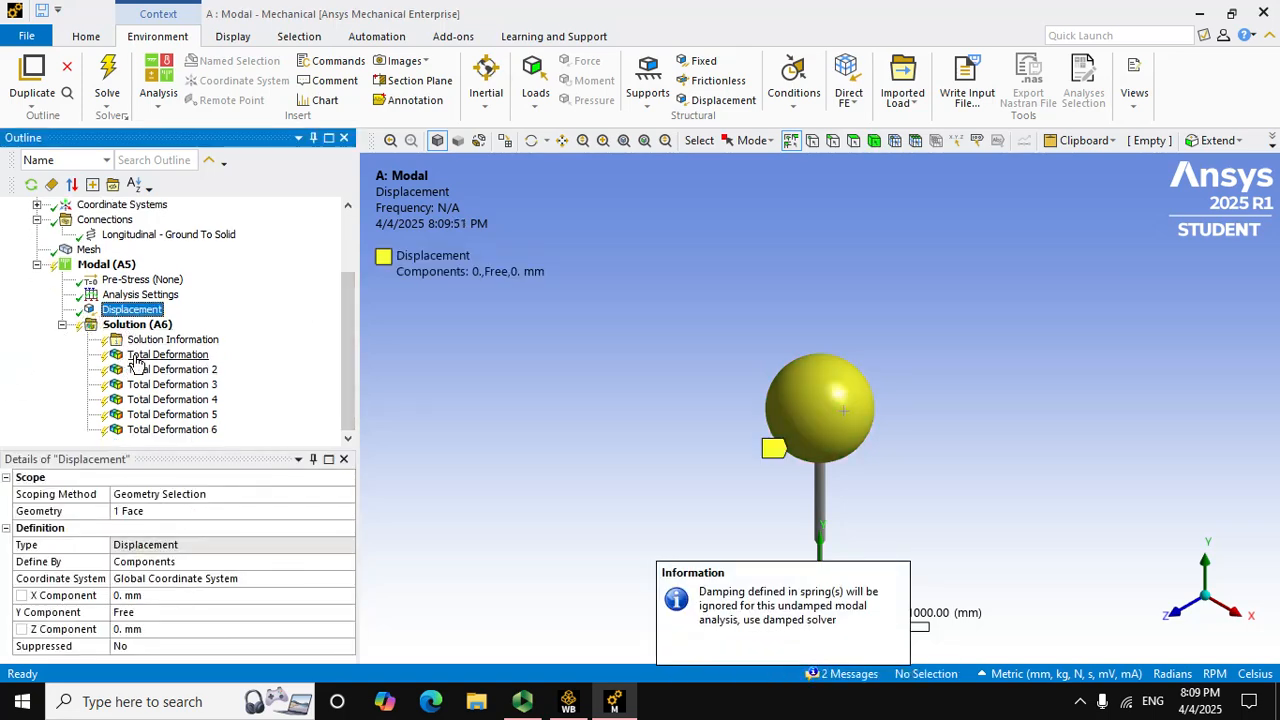
right_click(134, 321)
click(171, 355)
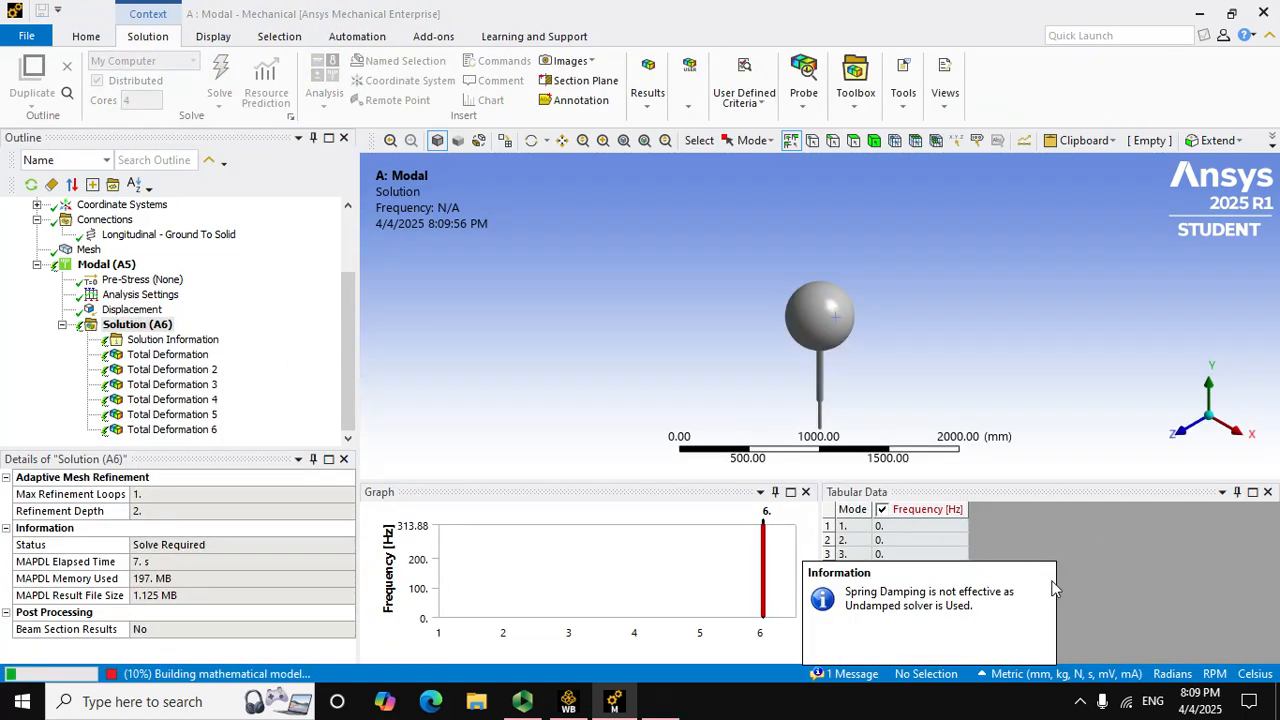
click(1078, 537)
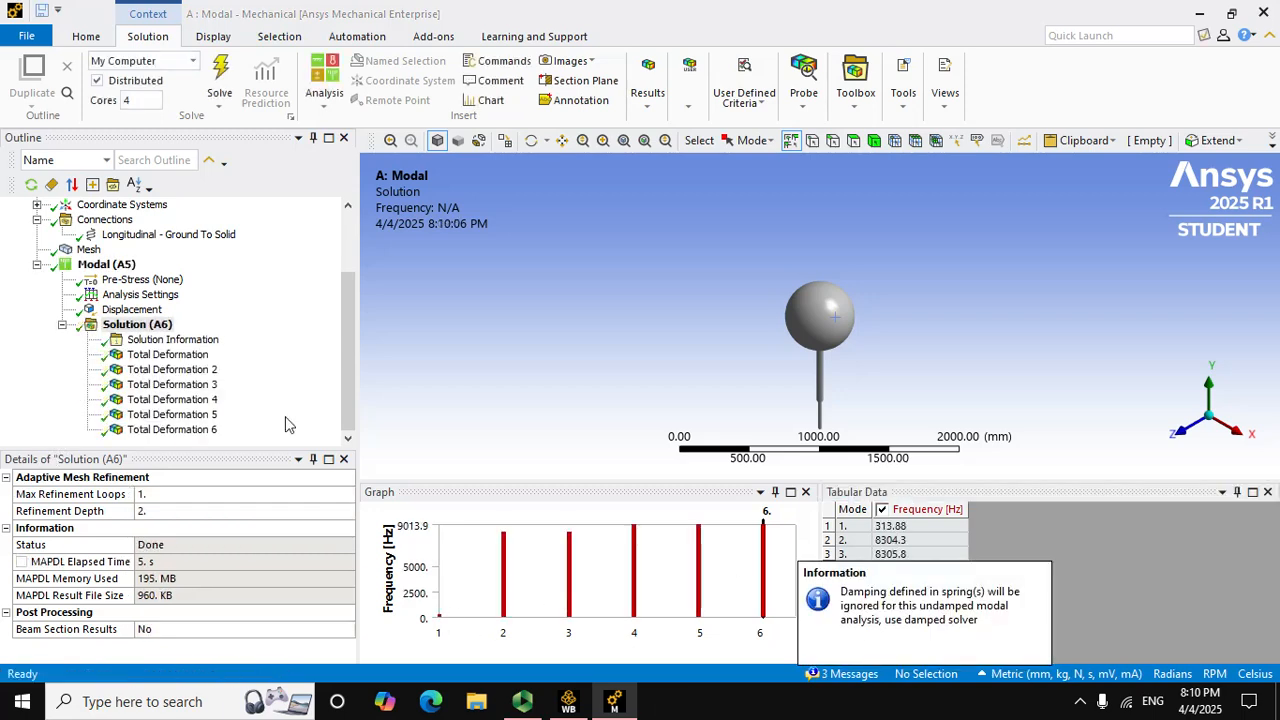
- Examine the recalculated mode frequencies in the solution table, comparing the first and second modes
click(160, 340)
click(165, 326)
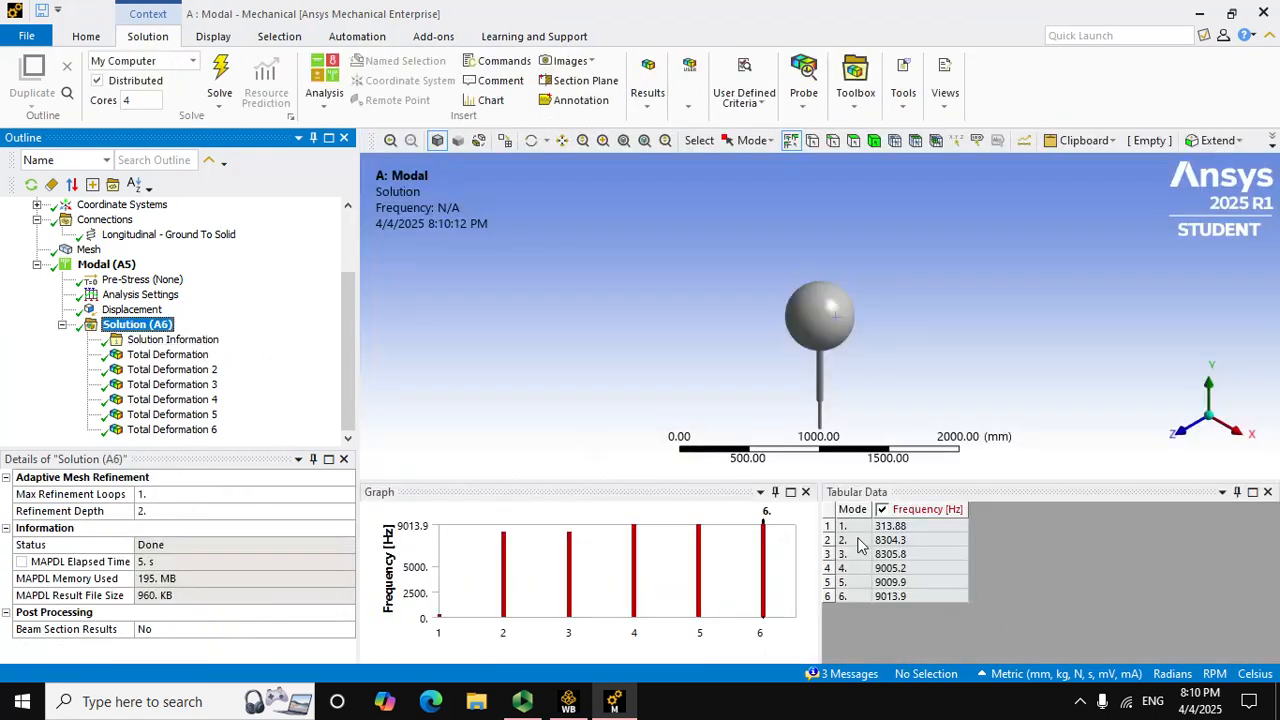
click(886, 526)
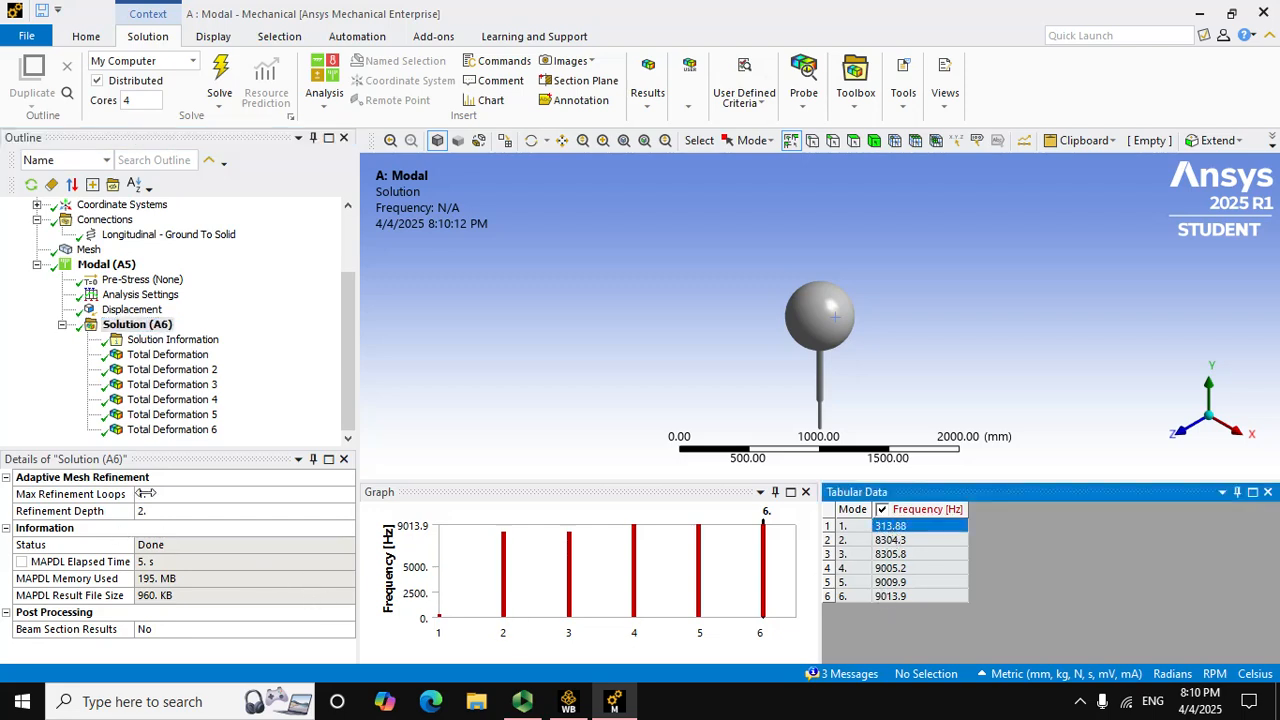
click(922, 541)
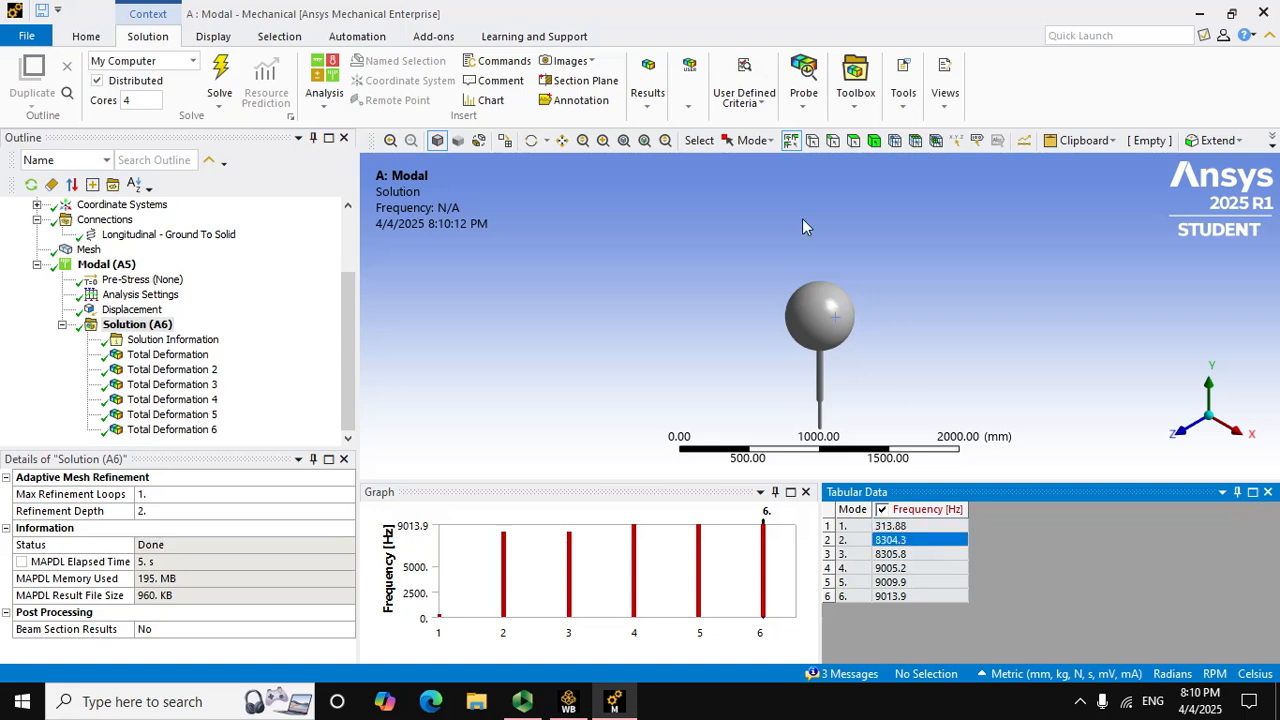
- Animate the first mode's total deformation and examine the sphere's motion on the spring from several angles
click(185, 355)
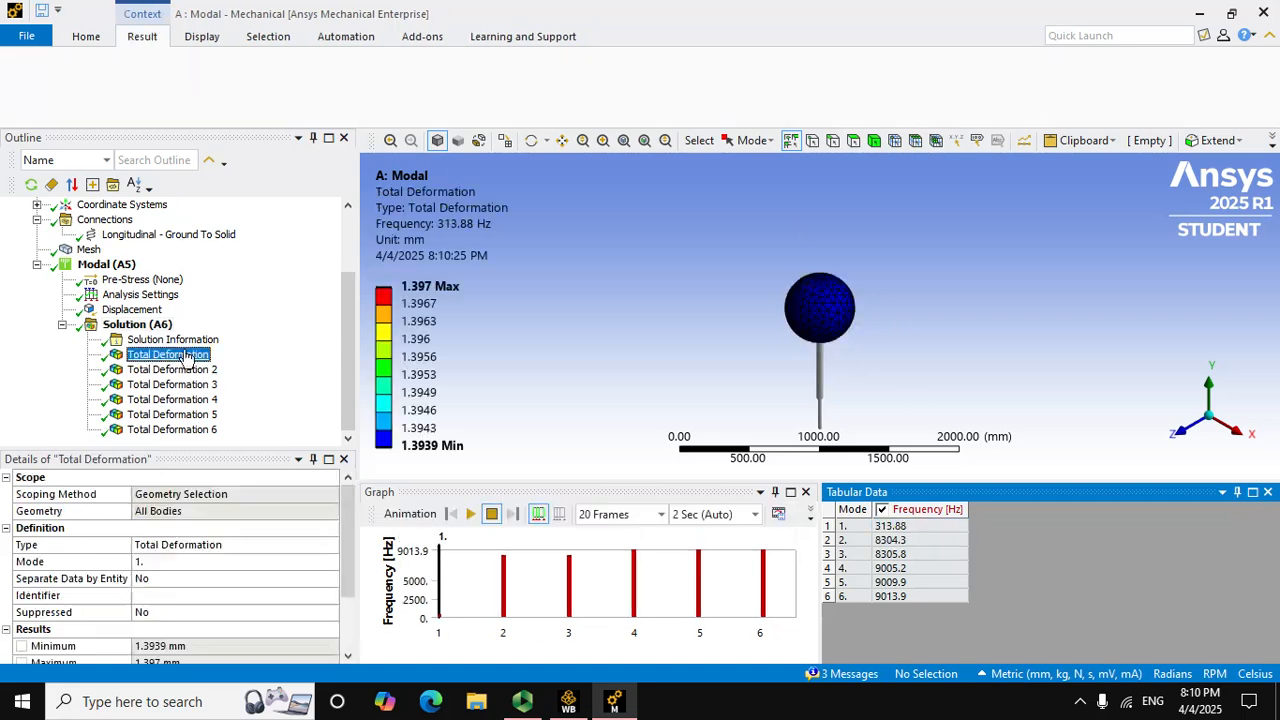
click(470, 513)
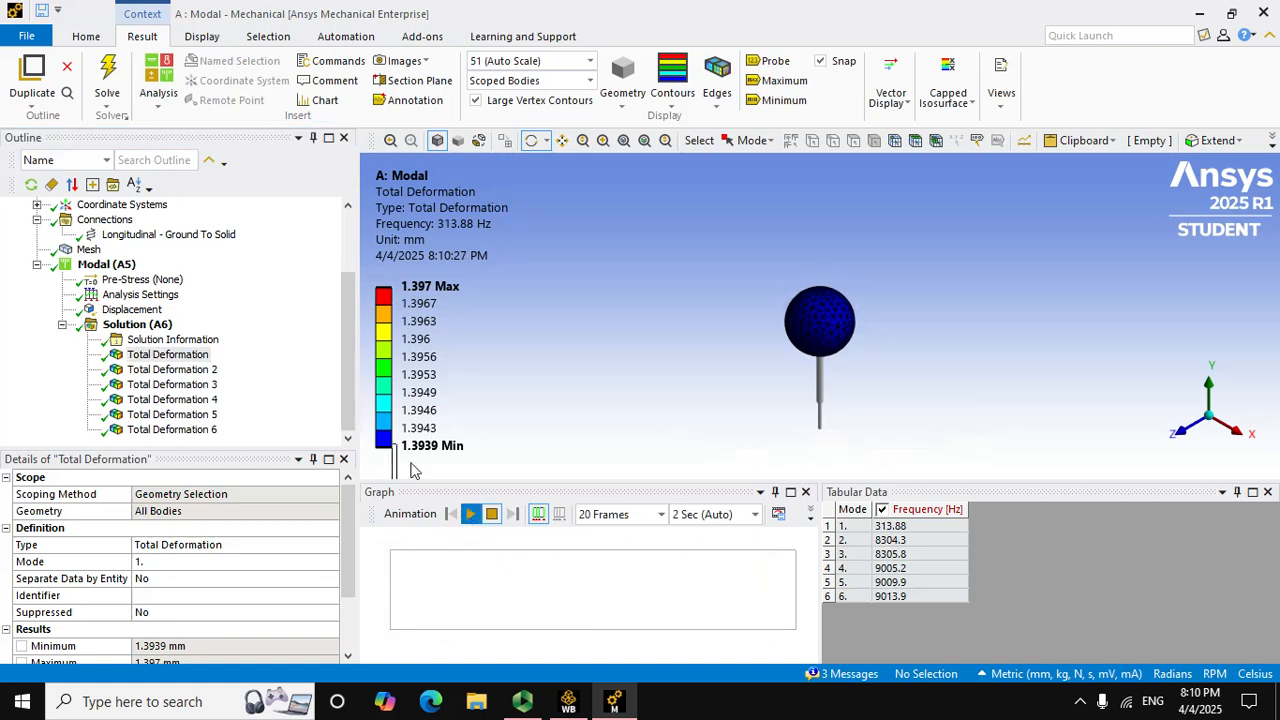
scroll(737, 350, down, 3)
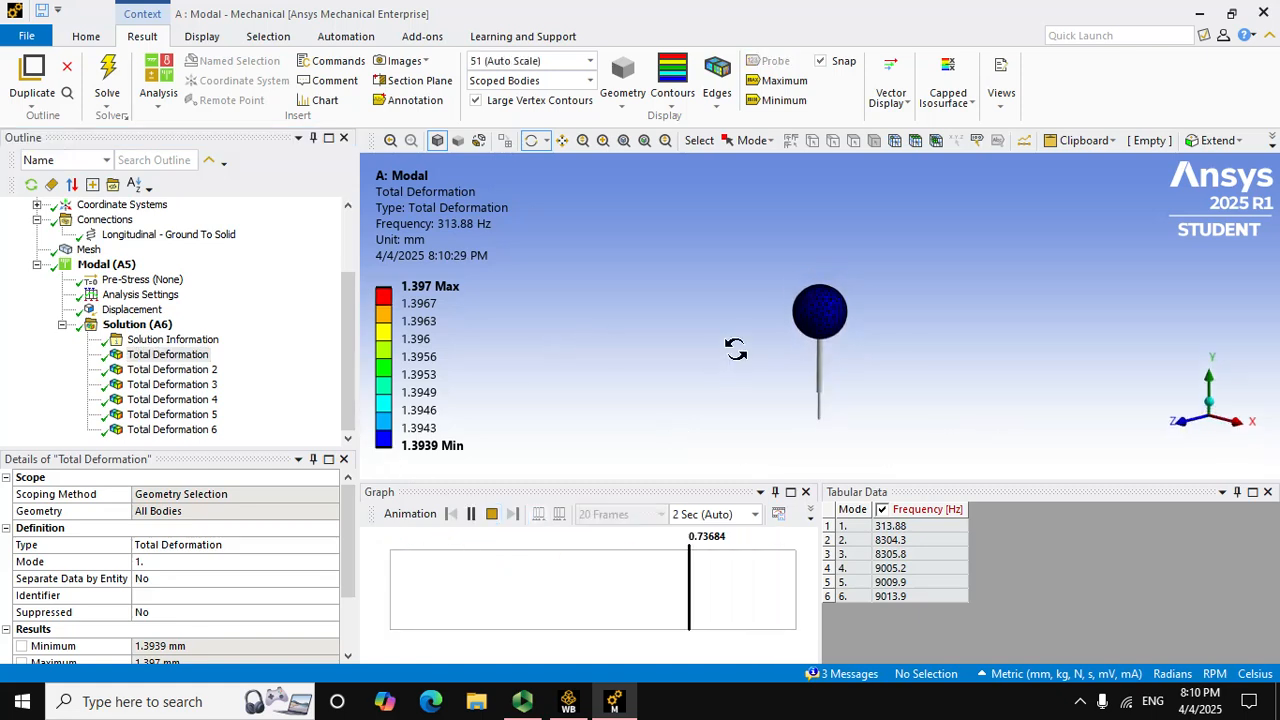
drag(735, 369, 726, 340)
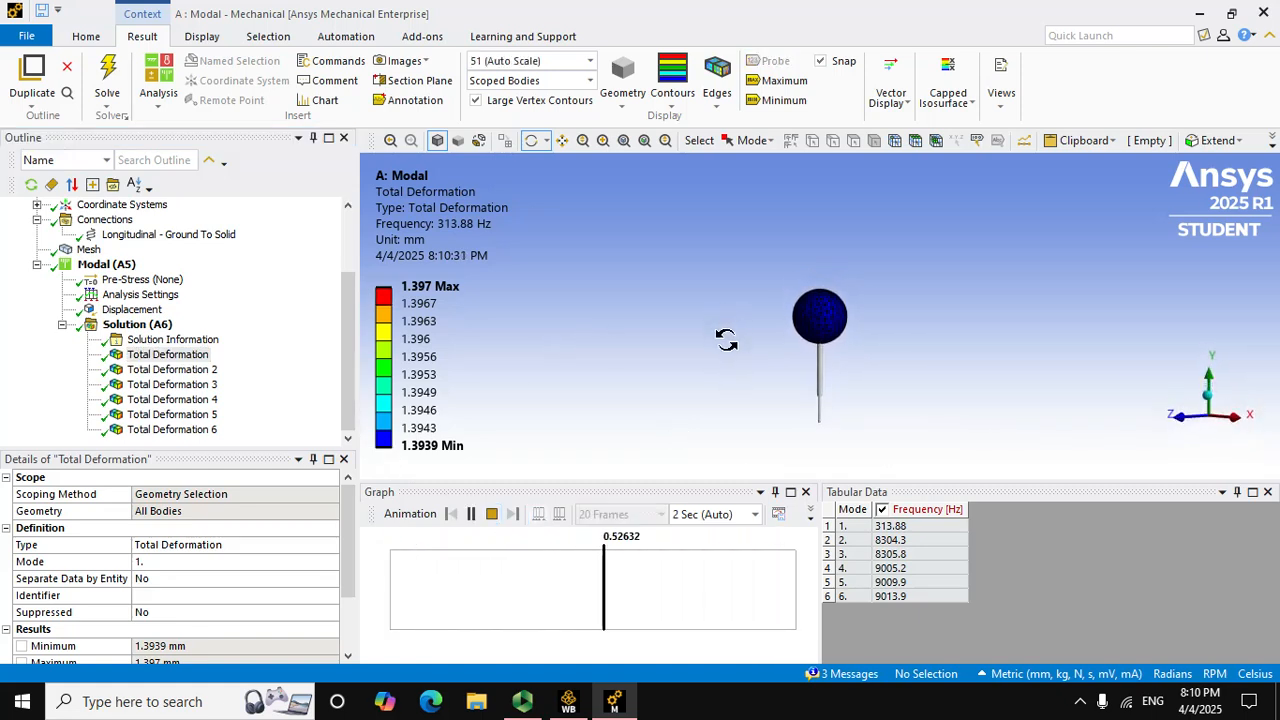
scroll(898, 388, up, 5)
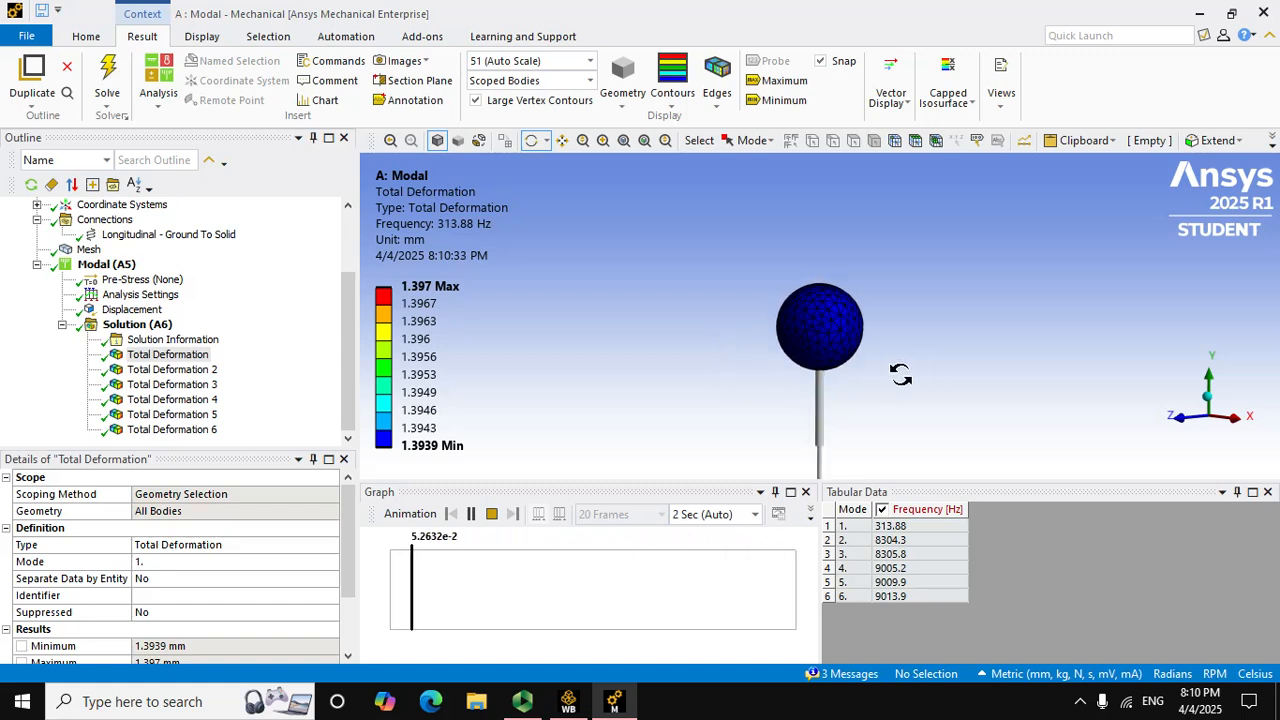
scroll(934, 446, down, 4)
drag(934, 446, 935, 420)
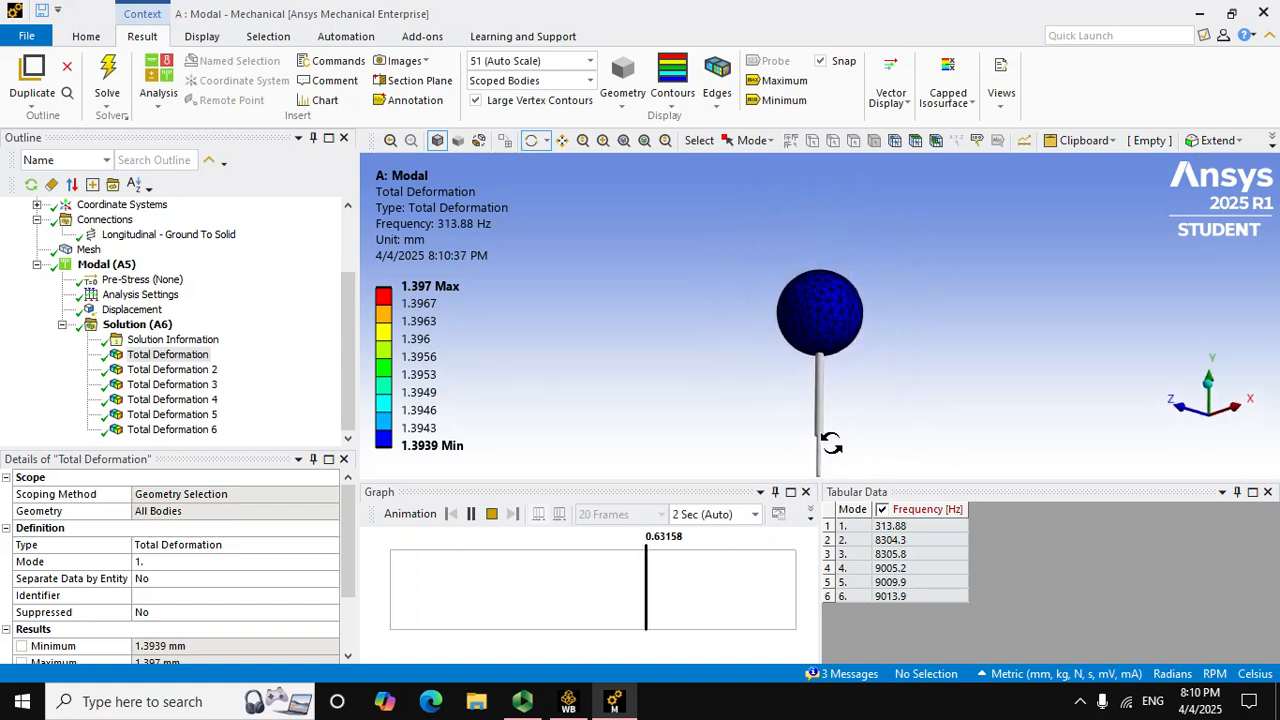
- Animate the second mode's total deformation, and view the third mode for comparison with the first
click(172, 370)
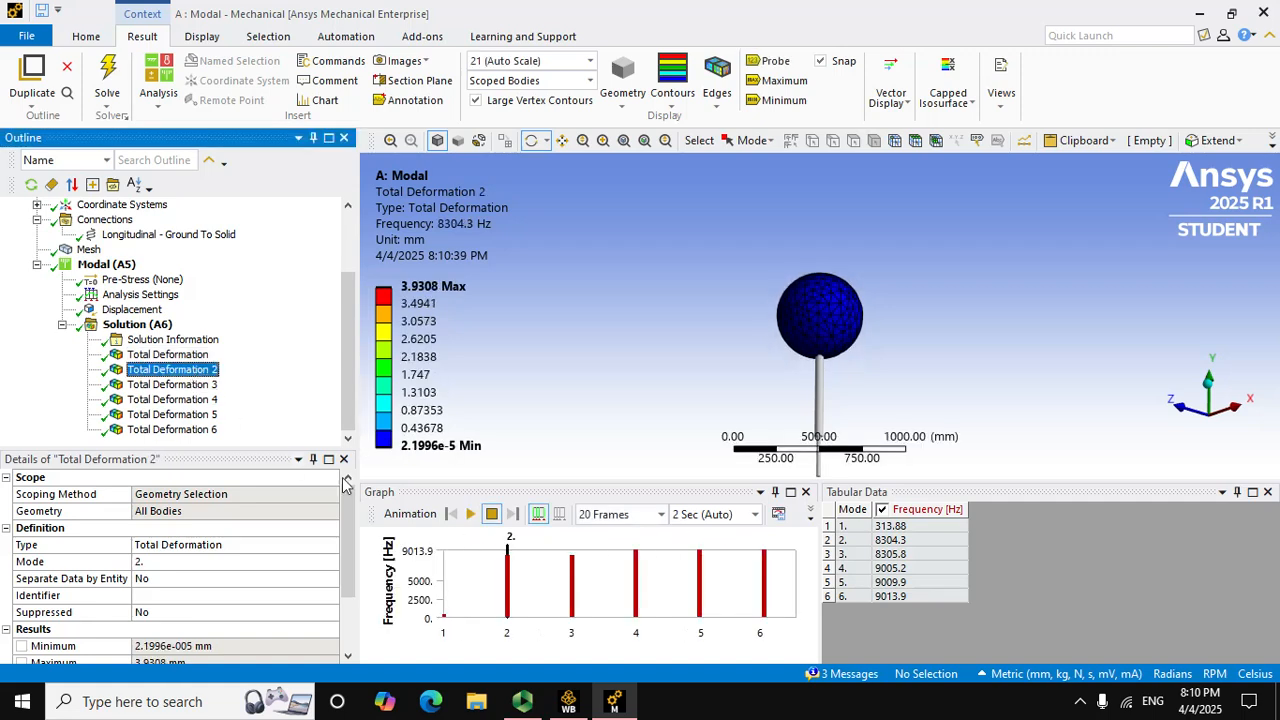
click(471, 514)
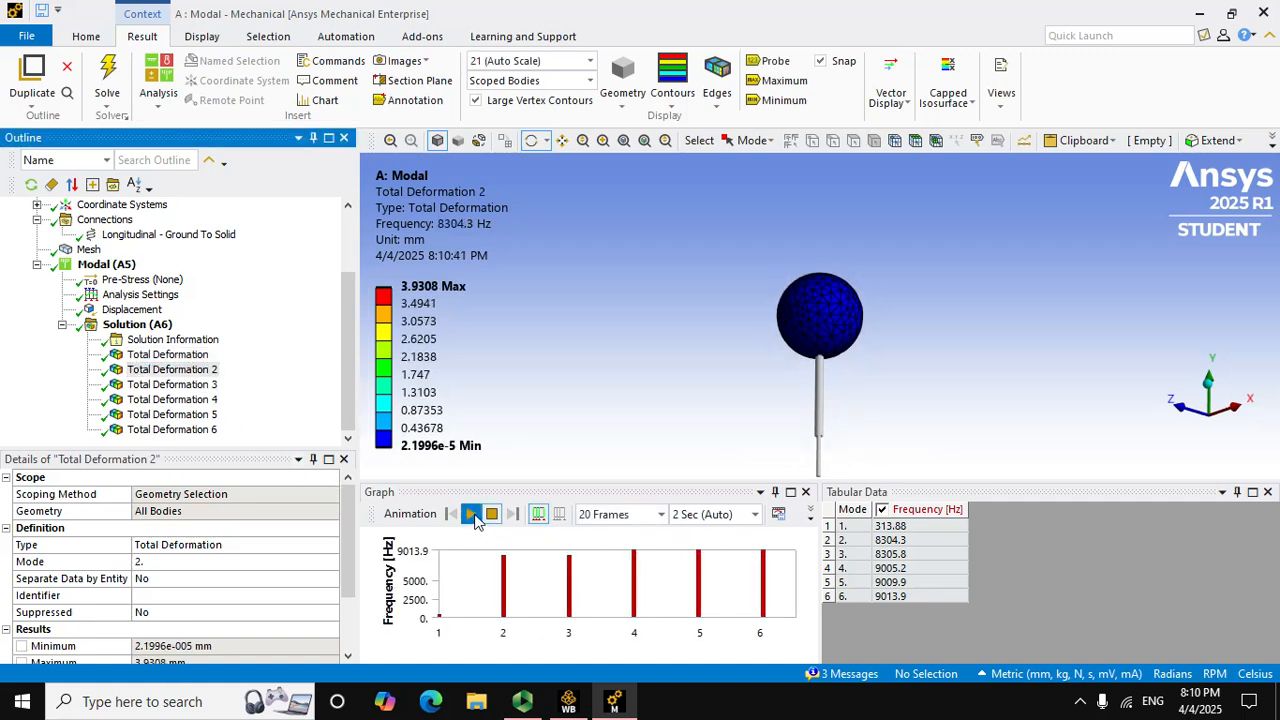
click(474, 516)
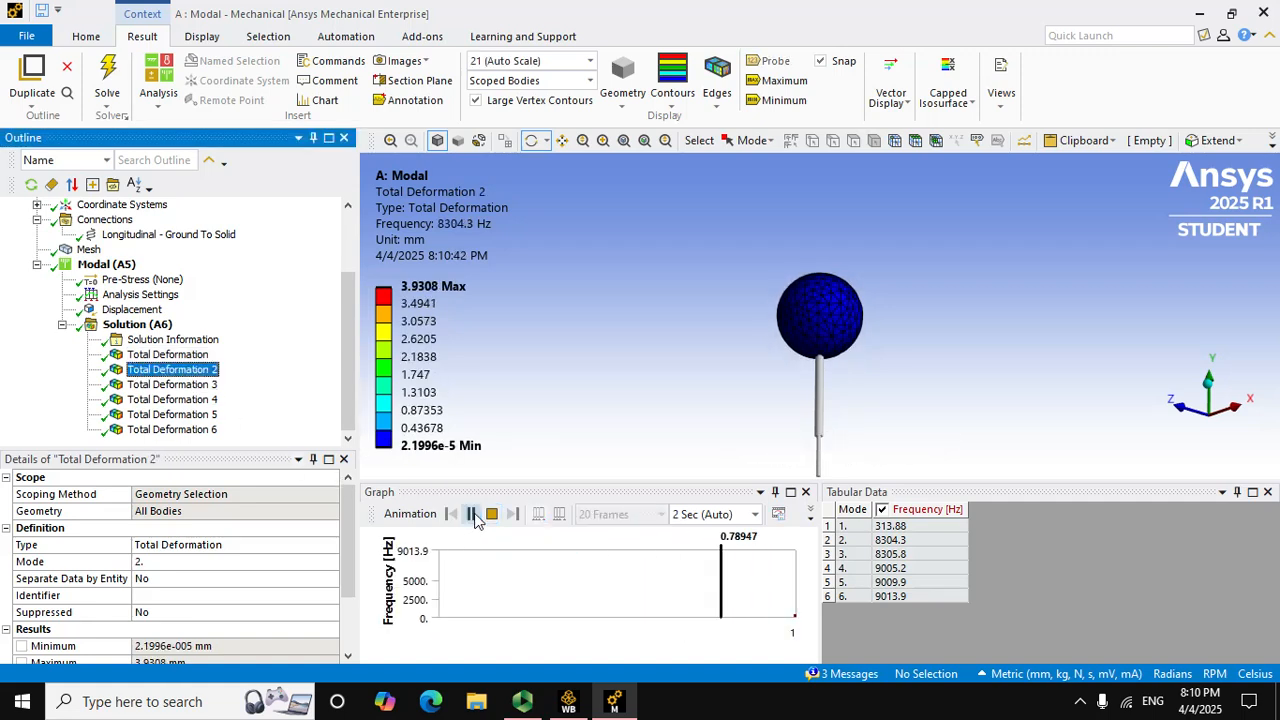
click(172, 386)
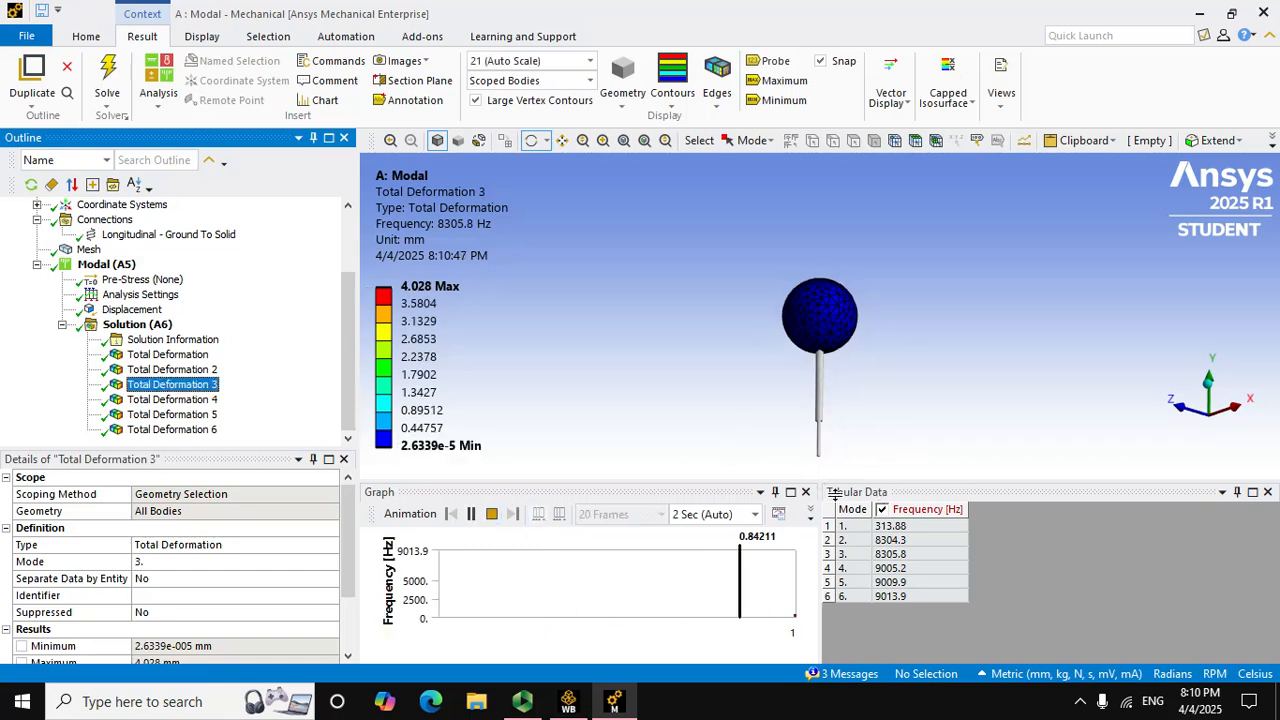
click(491, 513)
click(166, 355)
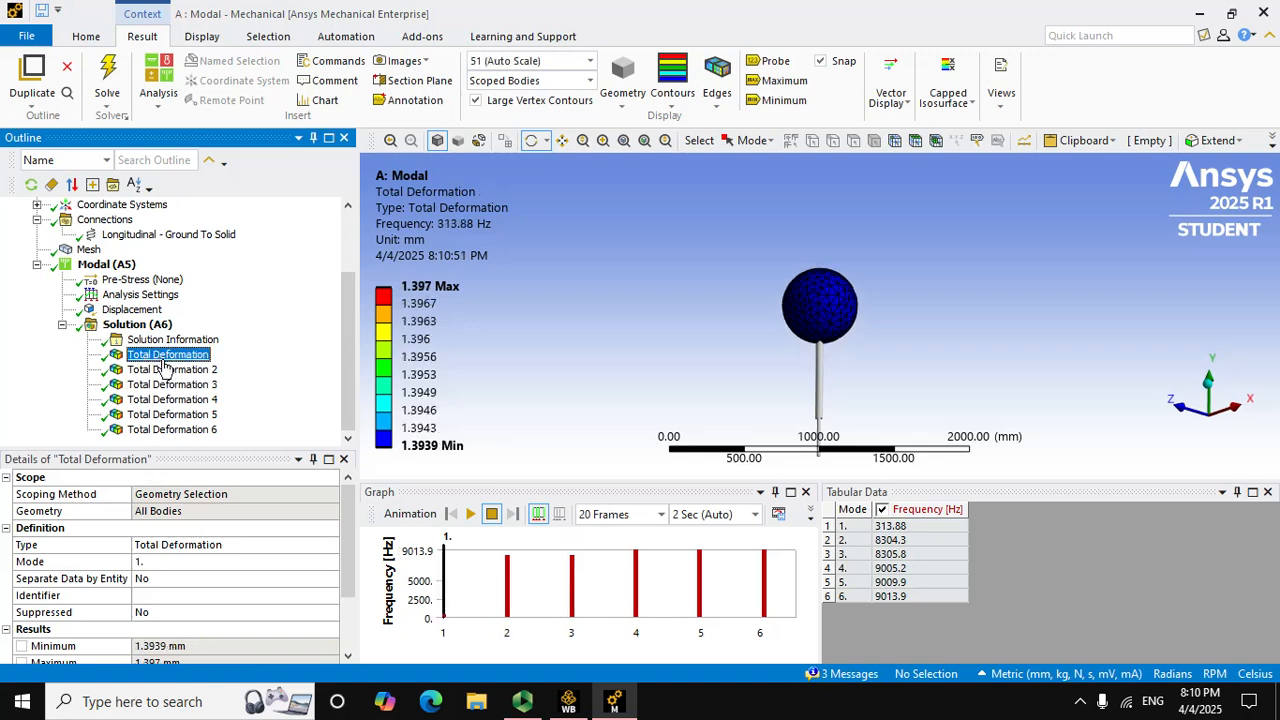
- Delete the results Total Deformation 2 through Total Deformation 6, keeping only the first mode's result
click(168, 371)
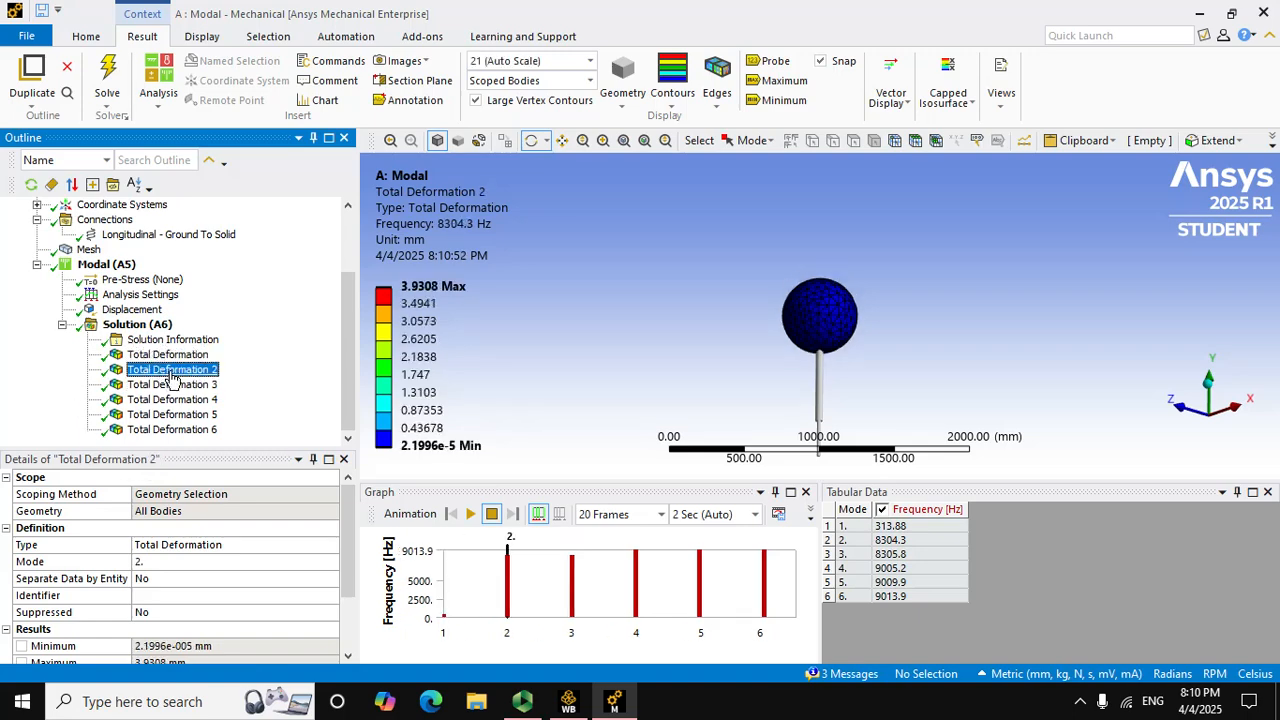
ctrl+click(170, 383)
key(shift+Down)
key(shift+Down)
key(shift+Down)
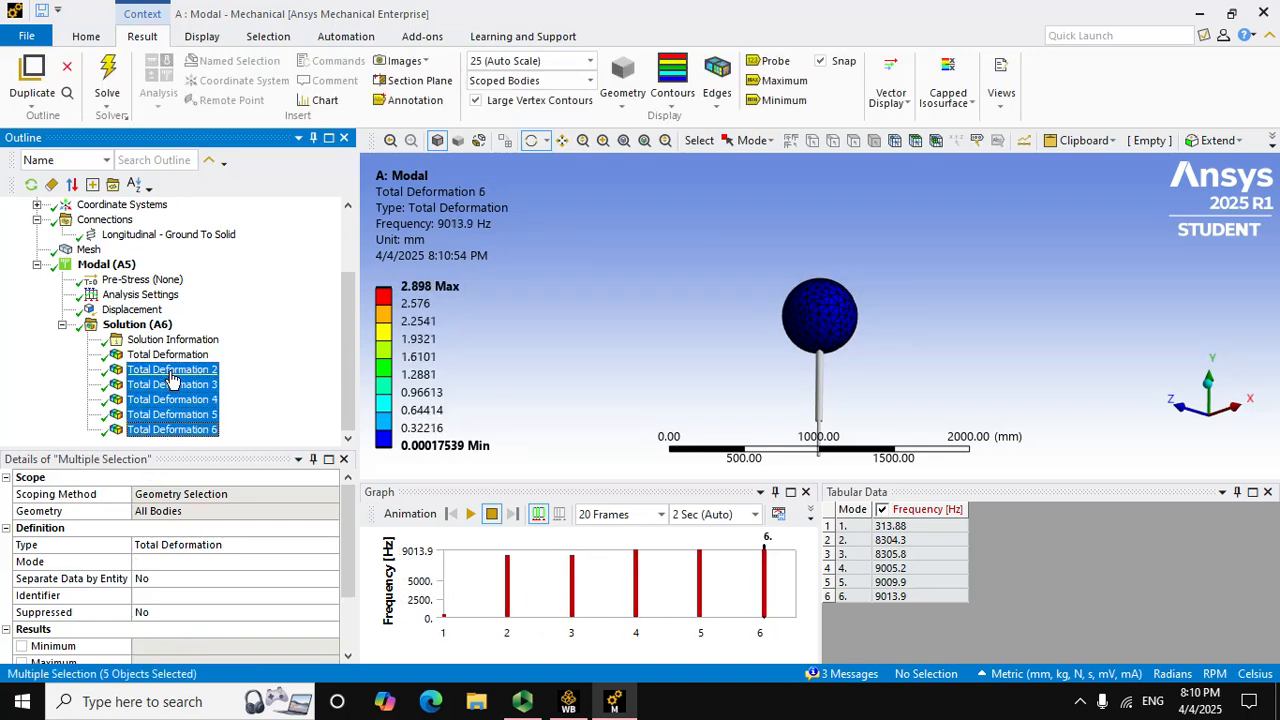
right_click(172, 378)
click(212, 545)
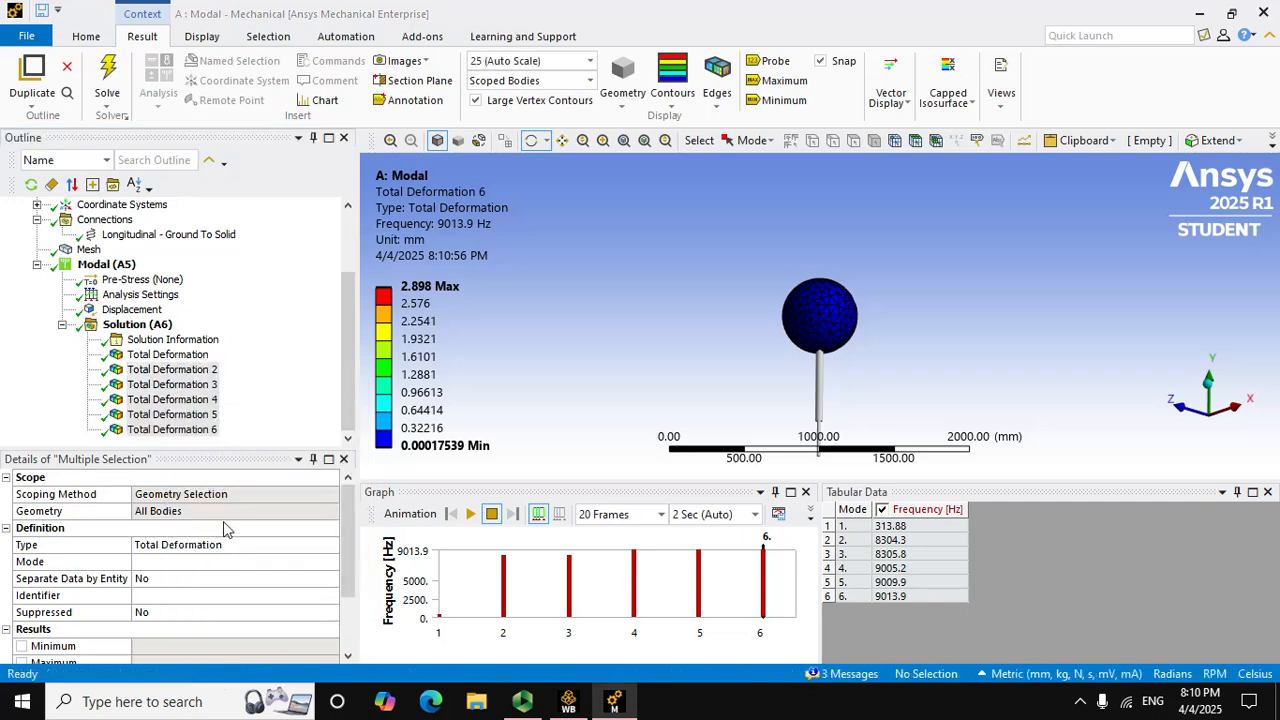
click(630, 424)
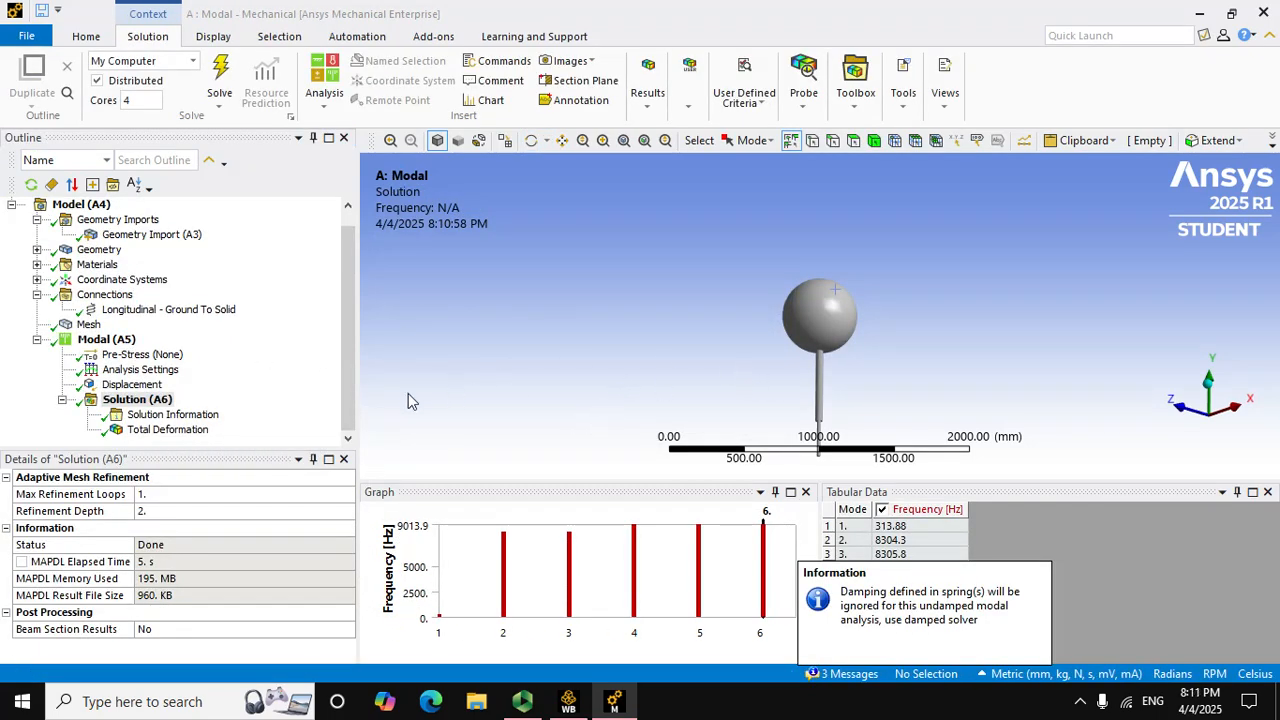
- Set Max Modes to Find to 1 in the modal analysis settings
click(135, 369)
click(209, 497)
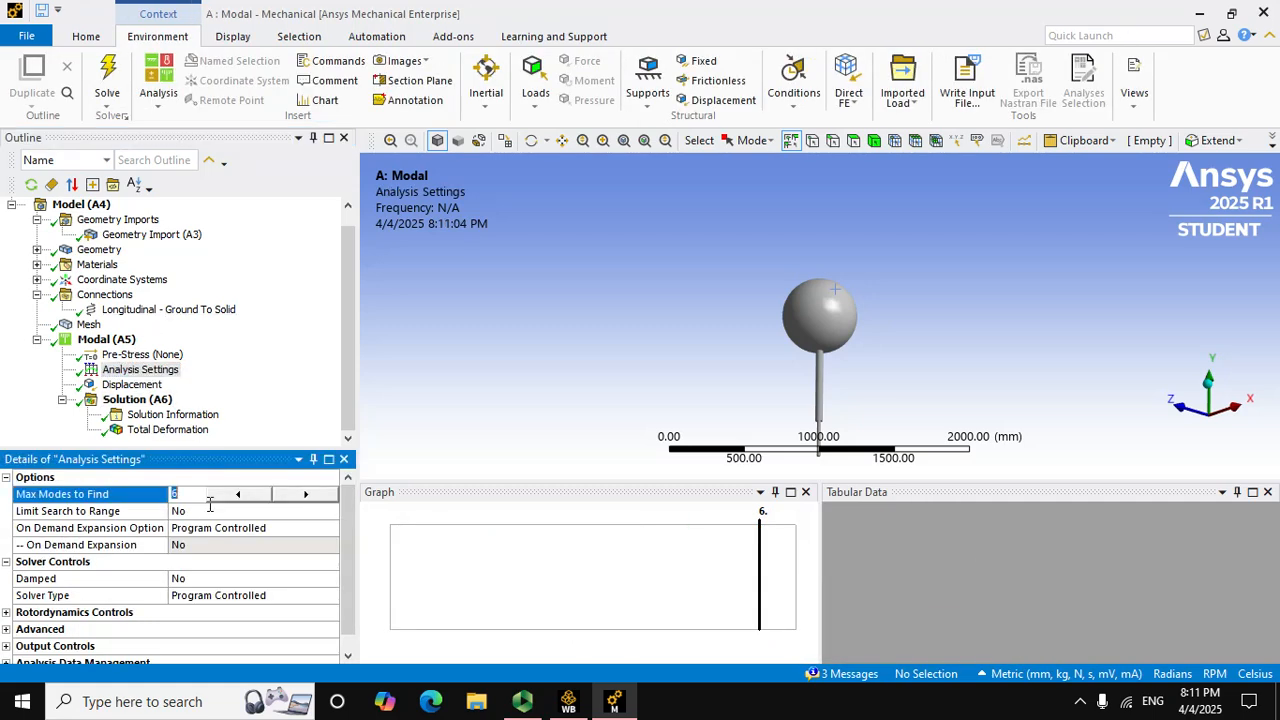
click(248, 366)
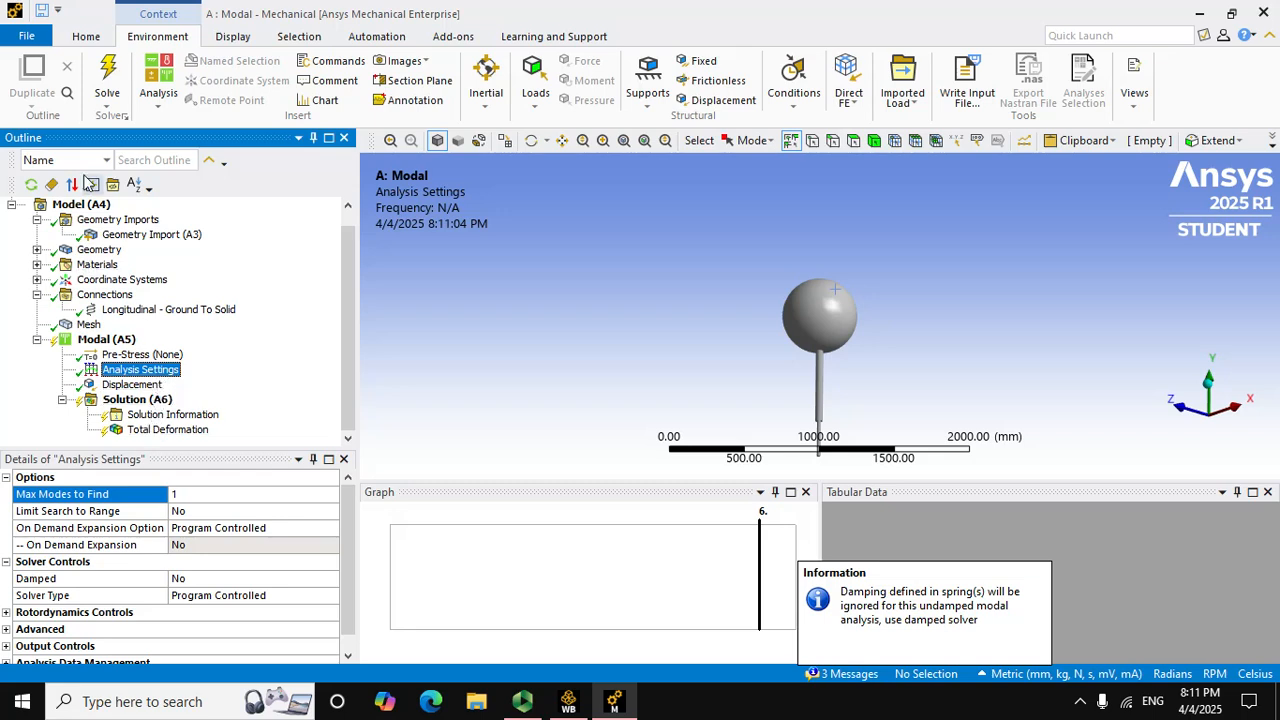
- Solve the modal analysis again with the reduced number of modes
click(107, 100)
click(398, 258)
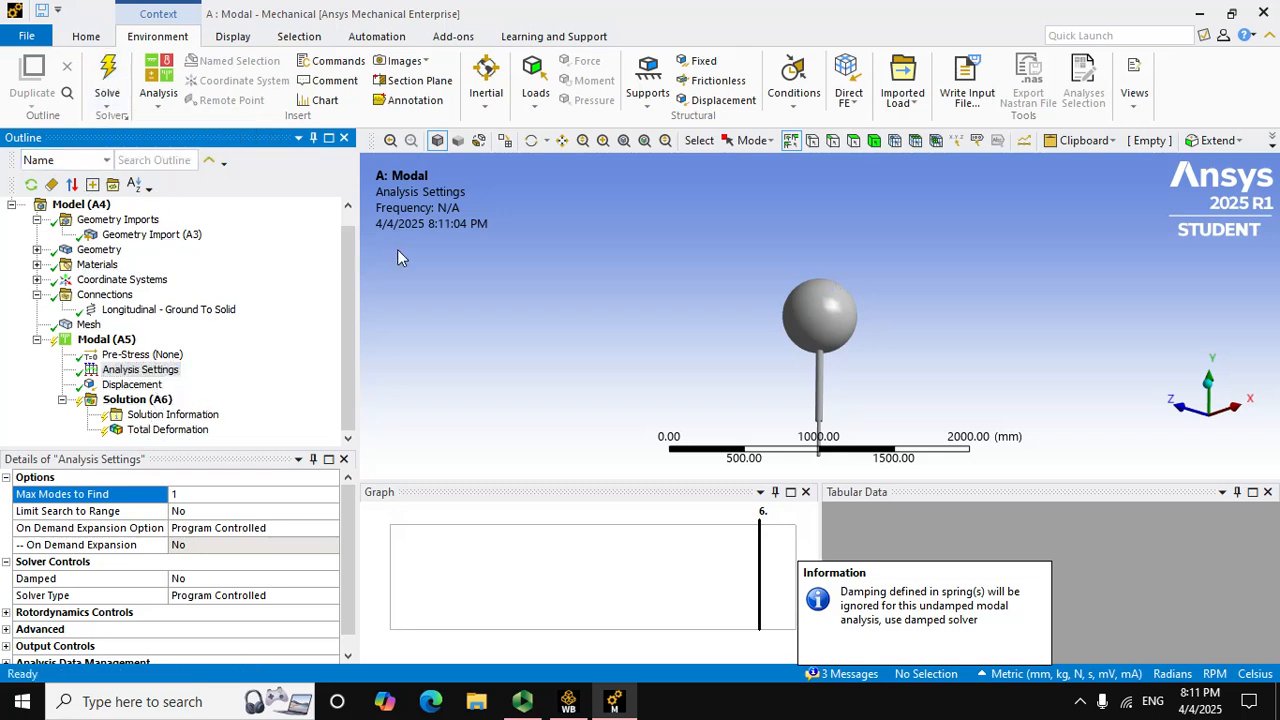
click(107, 75)
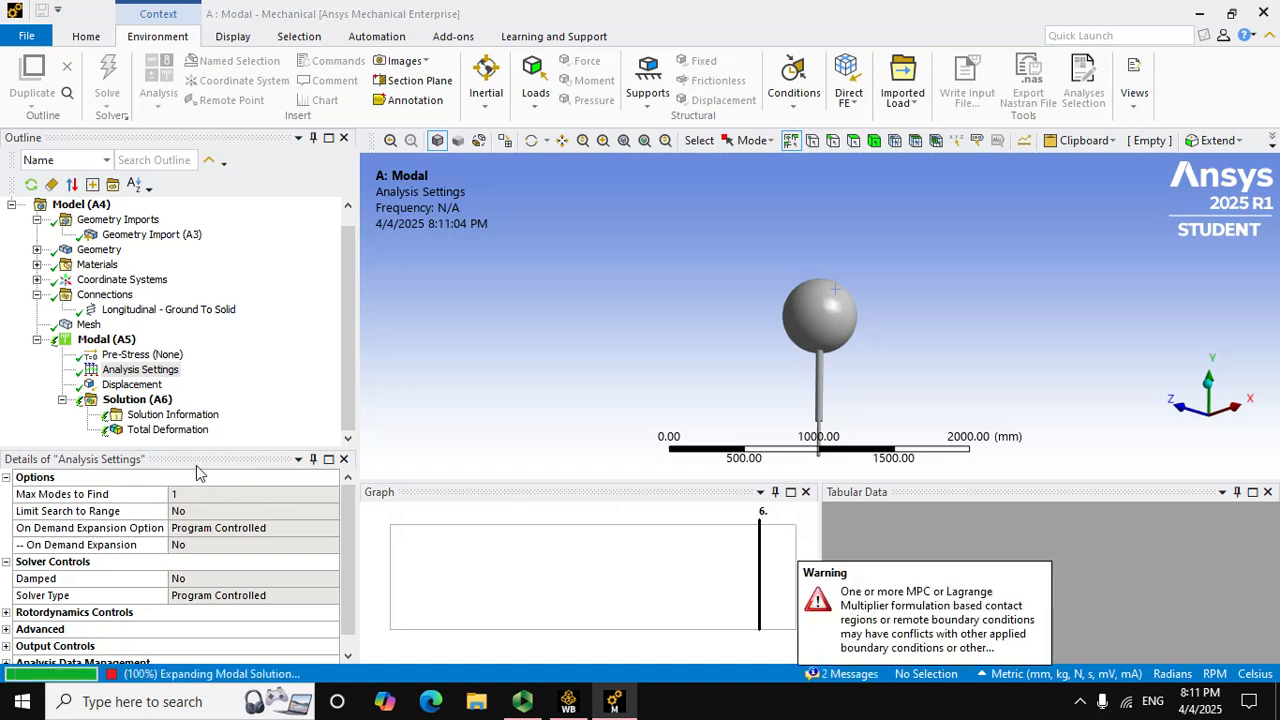
click(141, 420)
- Display and animate the total deformation of the single remaining mode
click(150, 429)
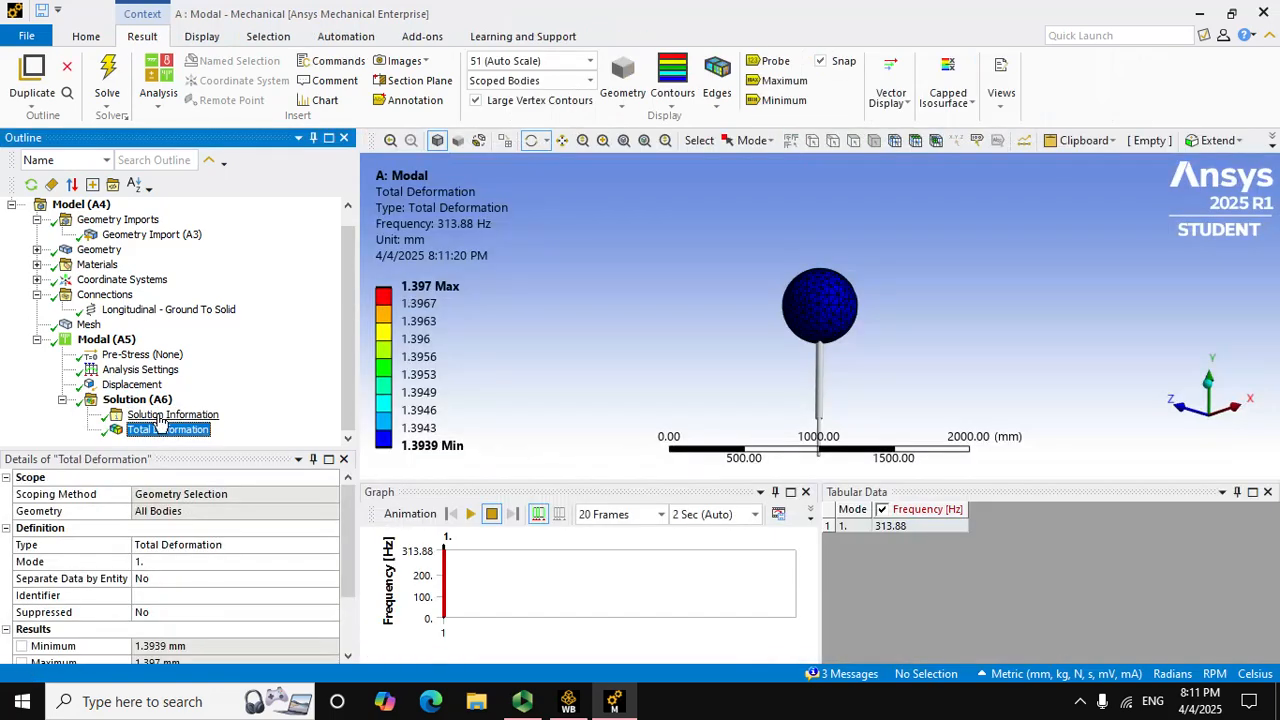
click(470, 513)
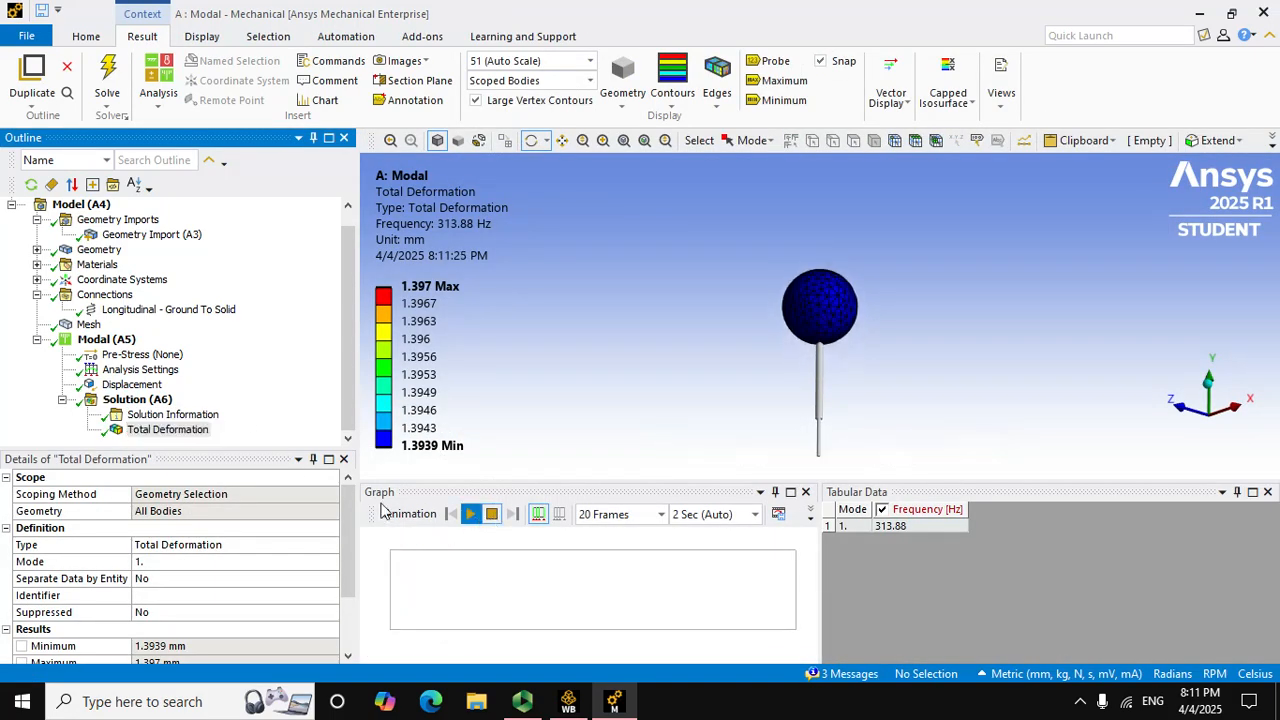
click(167, 429)
drag(350, 313, 351, 413)
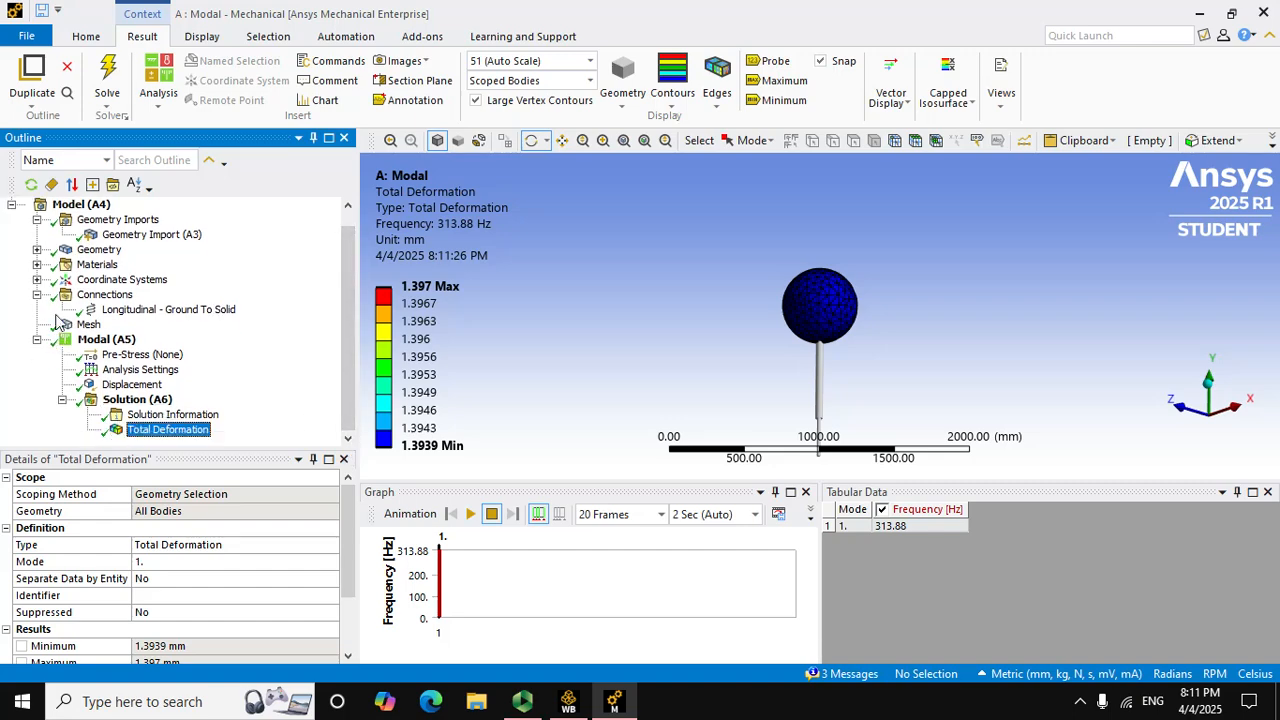
- Add a Harmonic Response analysis and set its frequency range from 200 Hz to 800 Hz
click(158, 74)
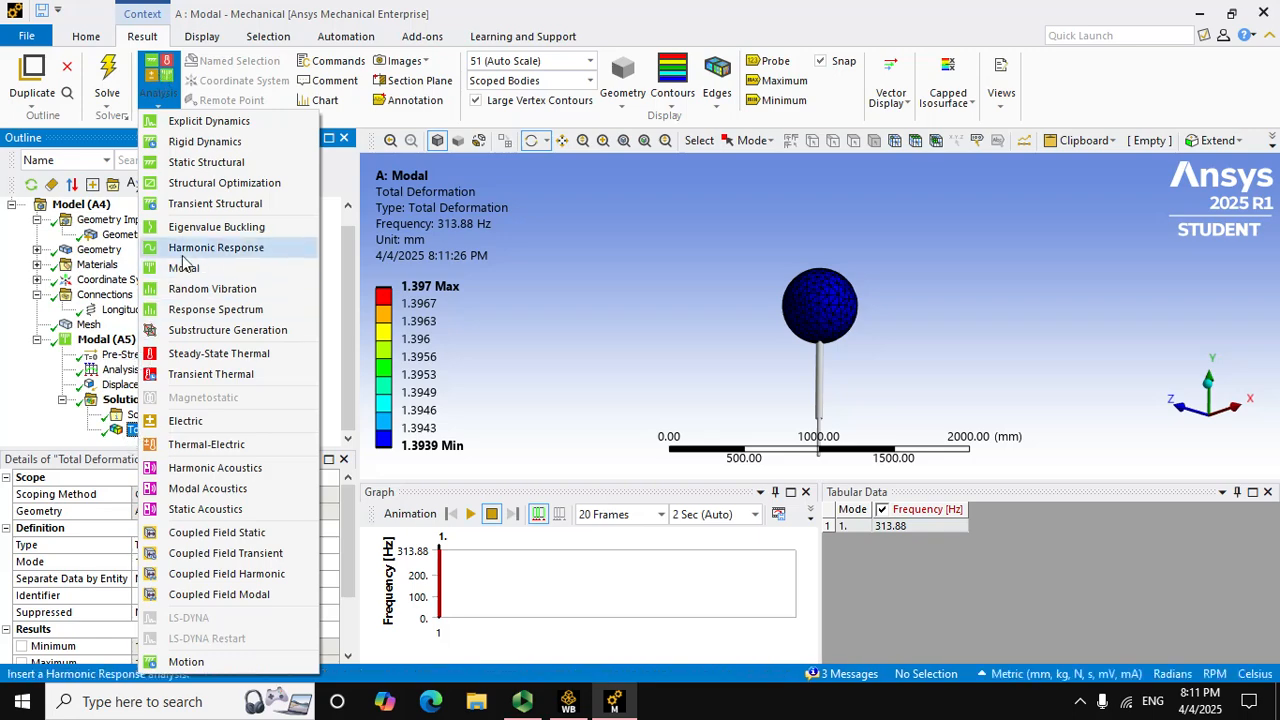
click(220, 247)
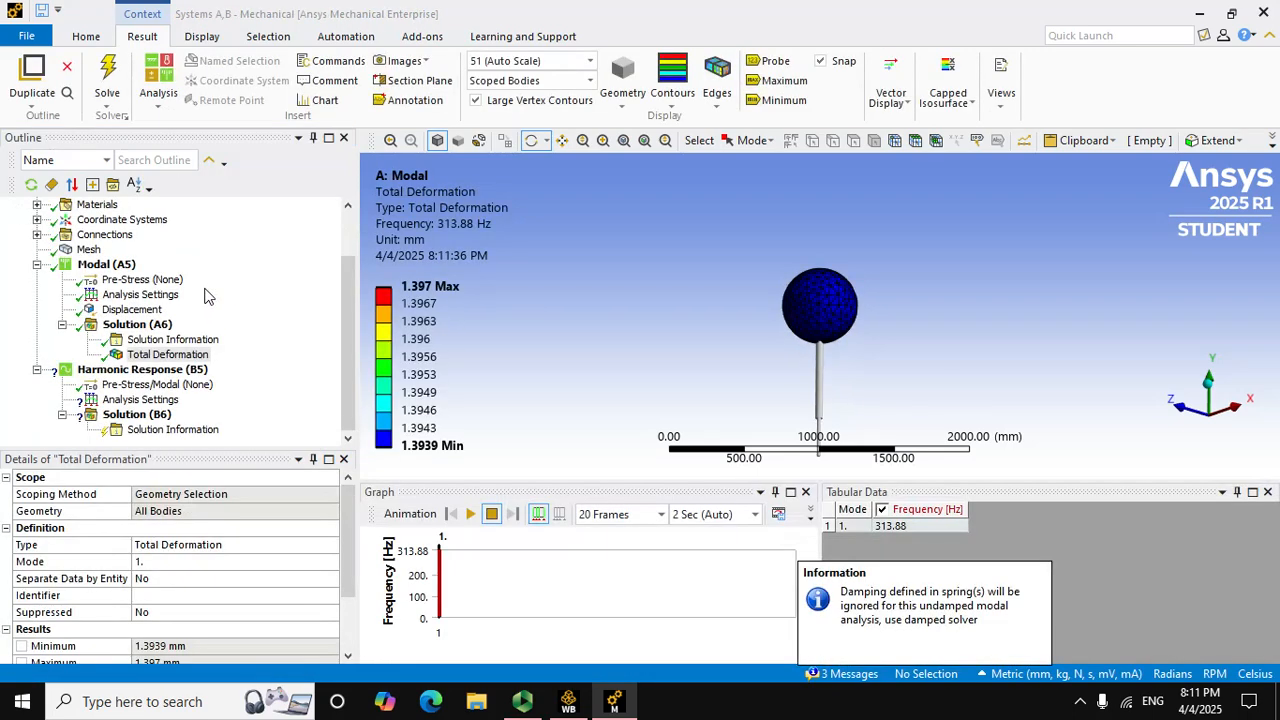
click(135, 401)
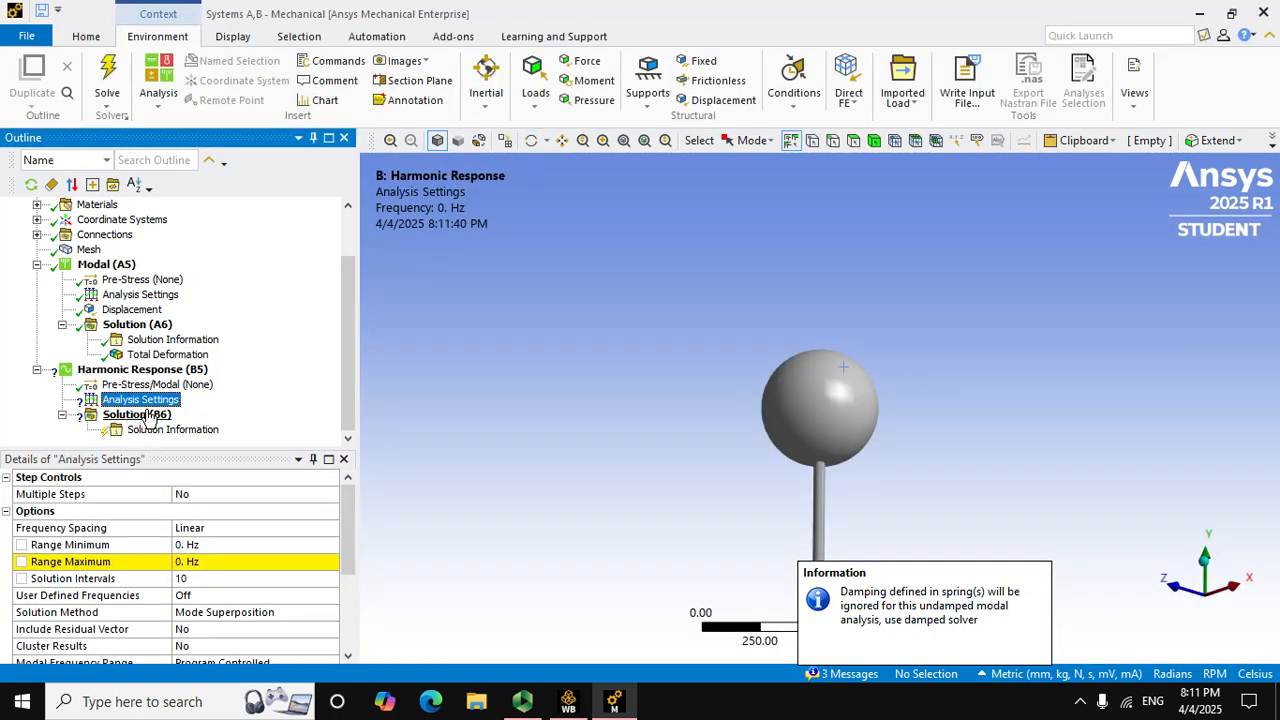
click(228, 545)
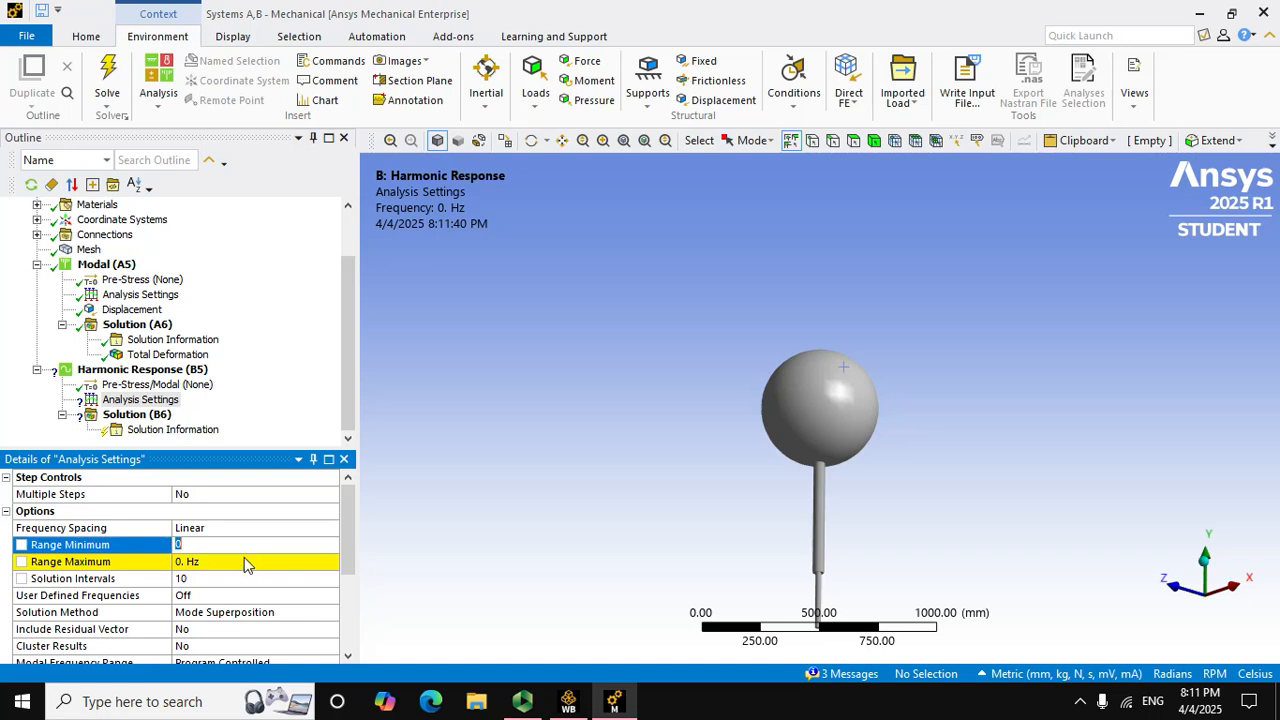
click(244, 560)
click(252, 549)
text(200)
key(Tab)
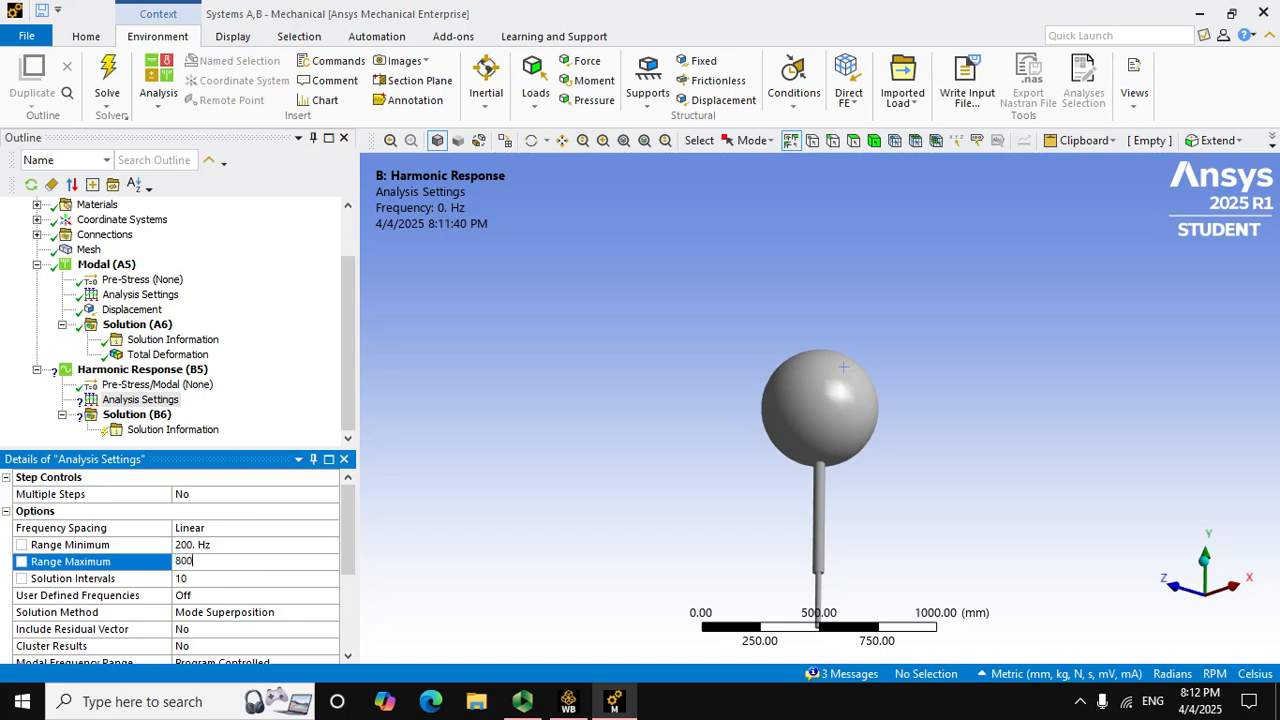
- Set the harmonic response analysis to 600 solution intervals
click(213, 584)
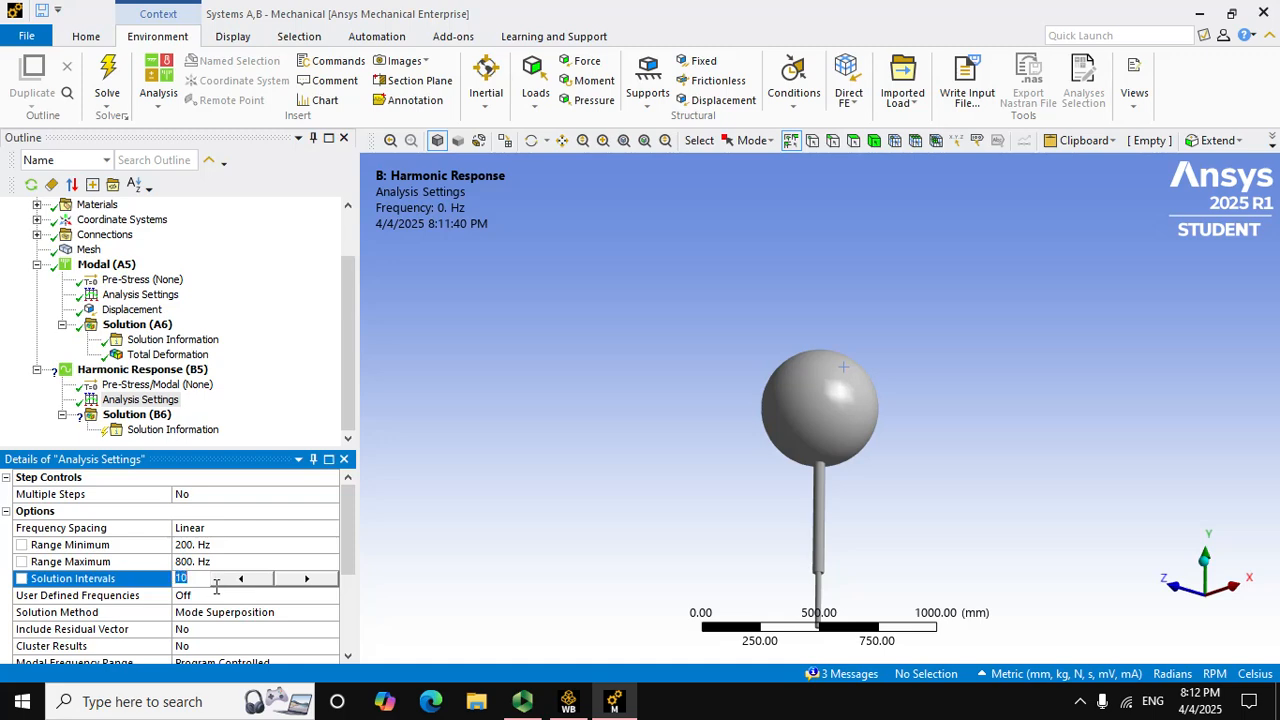
text(600)
click(270, 377)
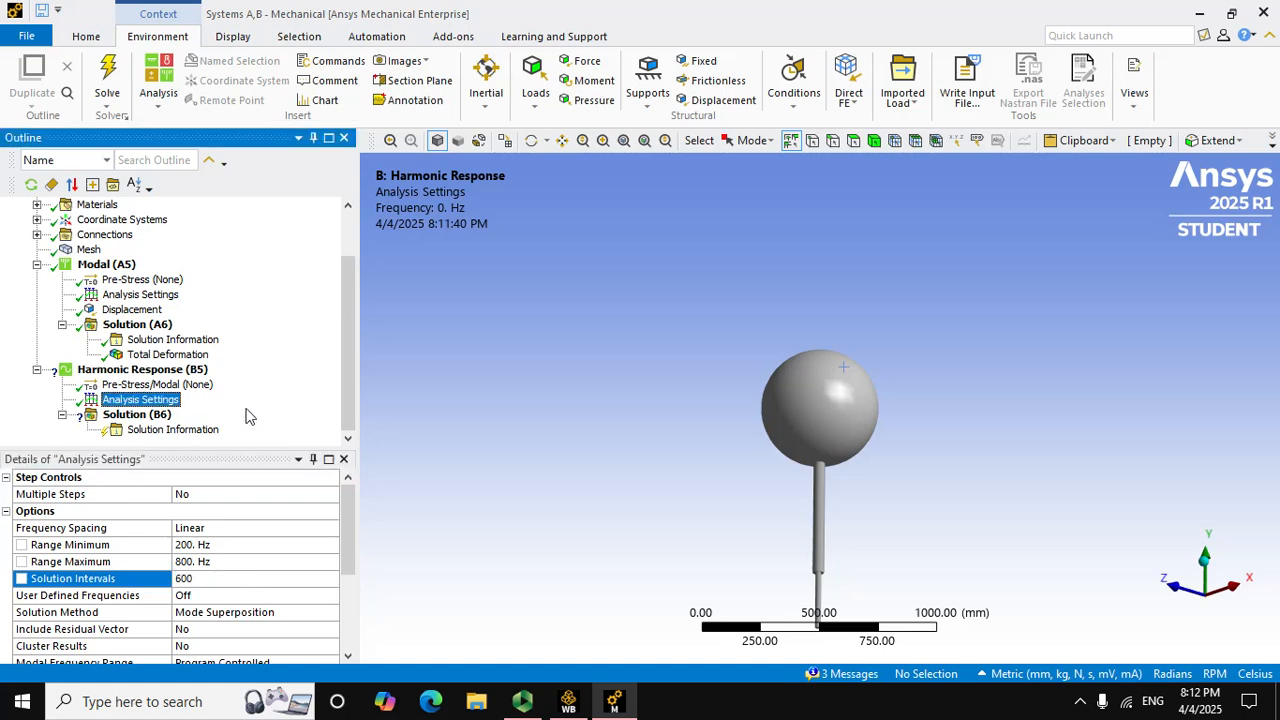
- Insert a deformation Frequency Response result in the harmonic solution and scope it to the sphere's outer face
click(165, 414)
right_click(170, 418)
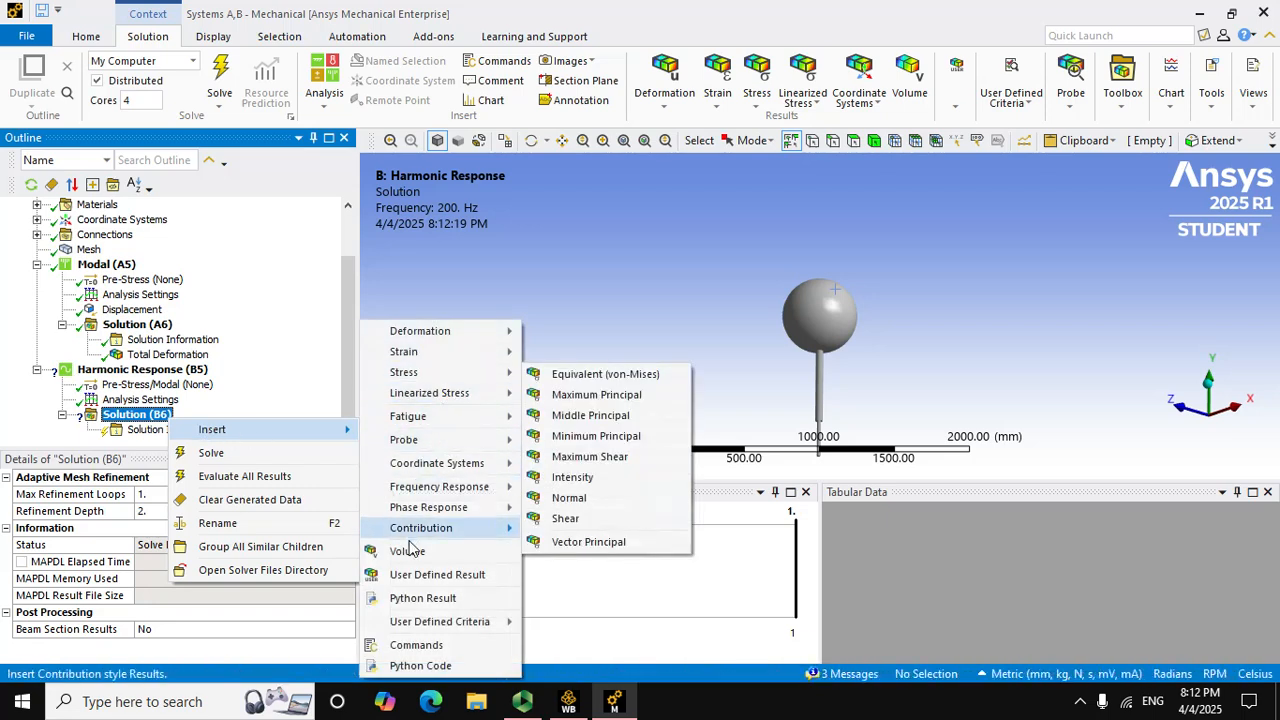
mouse_move(457, 491)
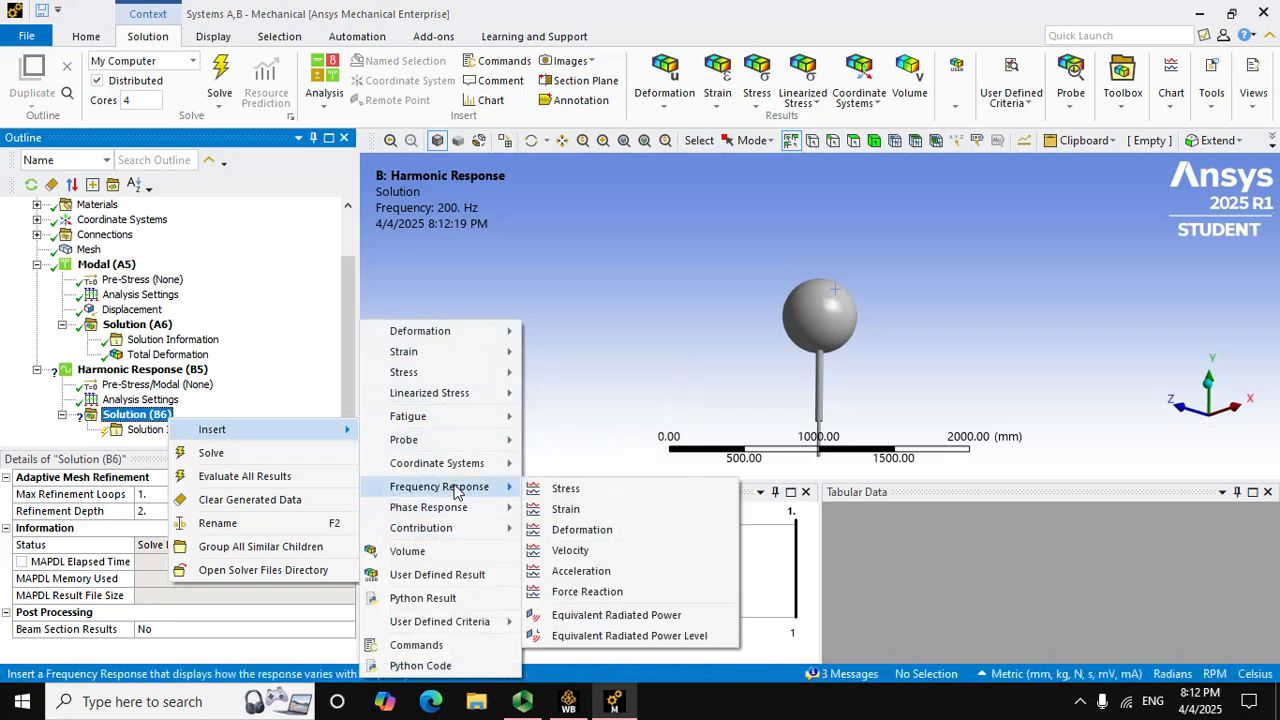
click(583, 530)
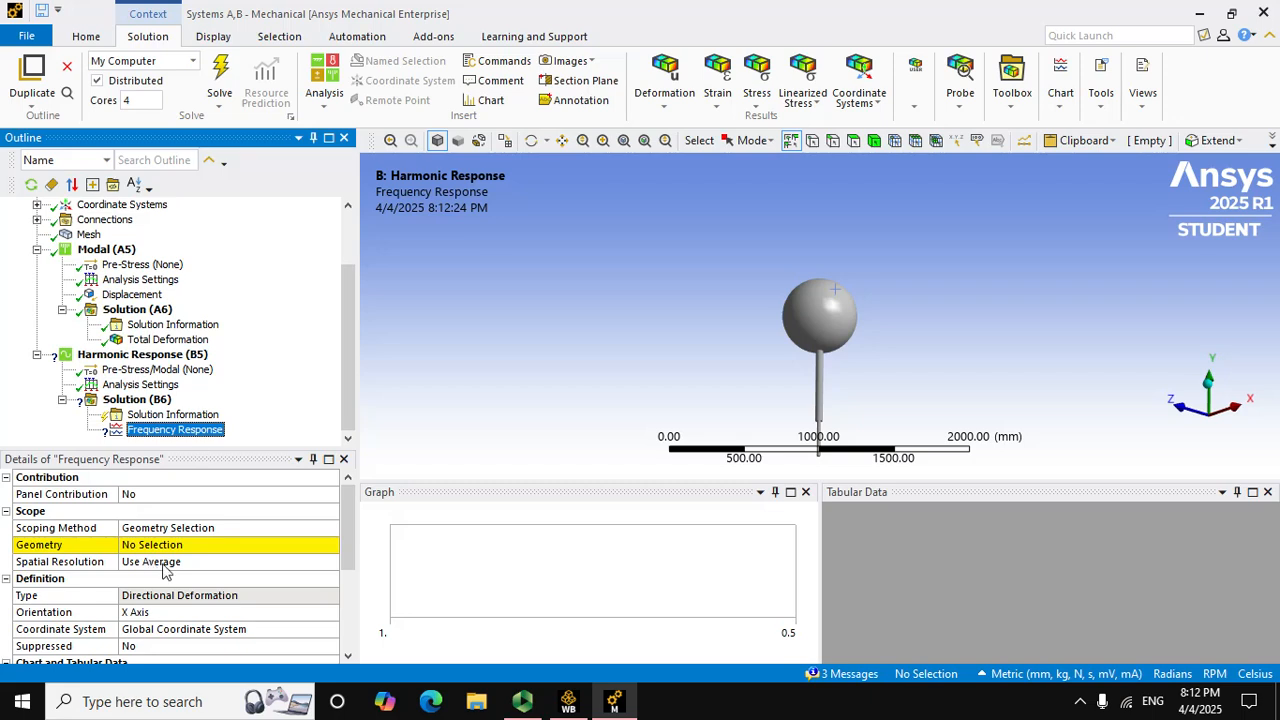
click(166, 548)
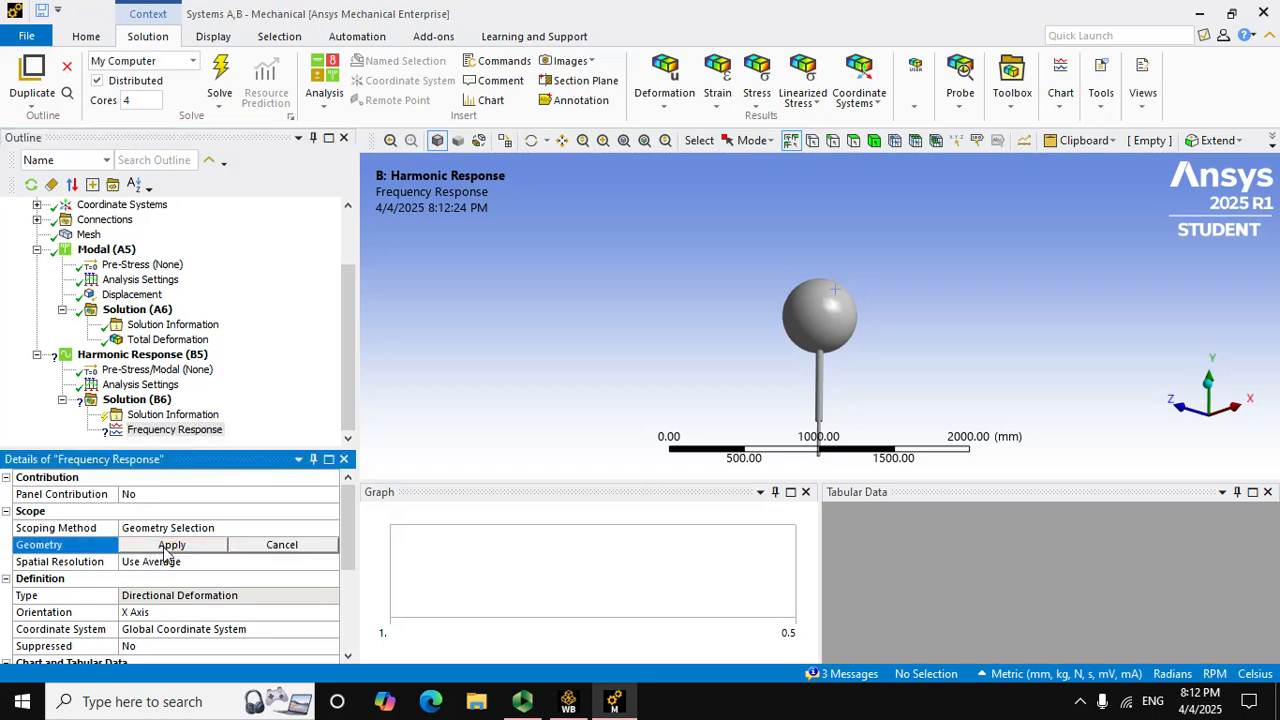
click(815, 318)
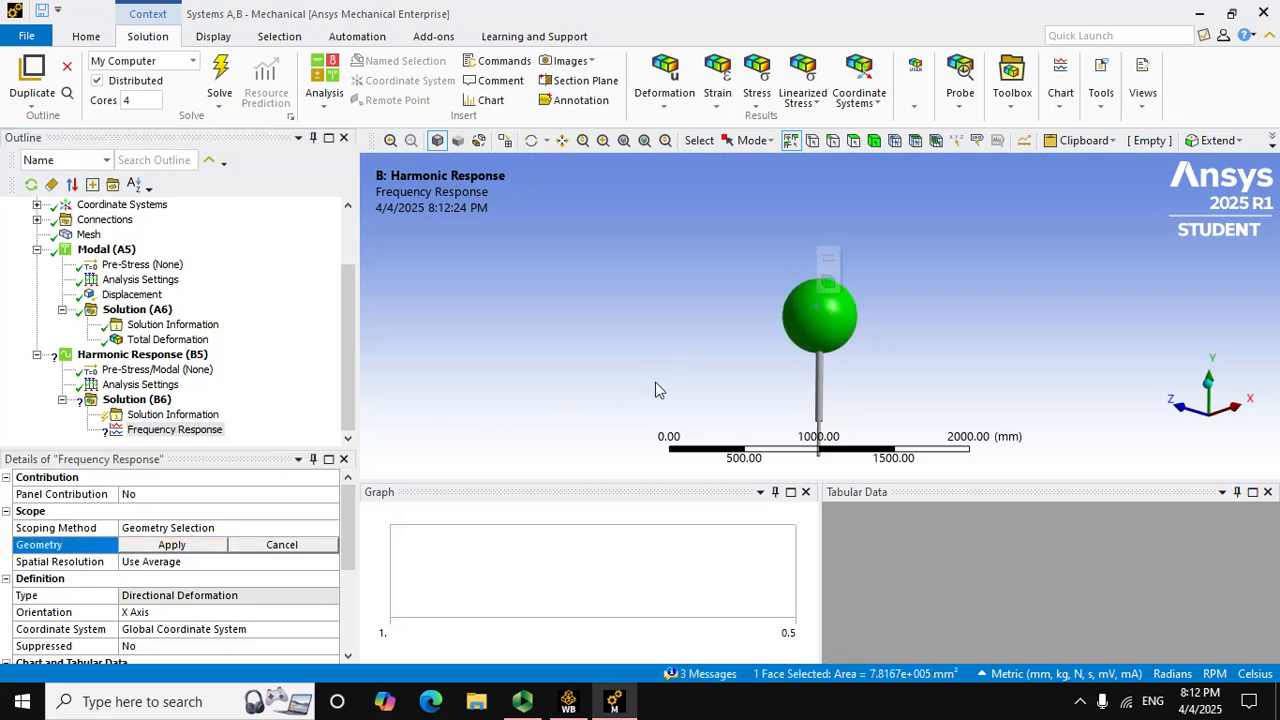
click(176, 546)
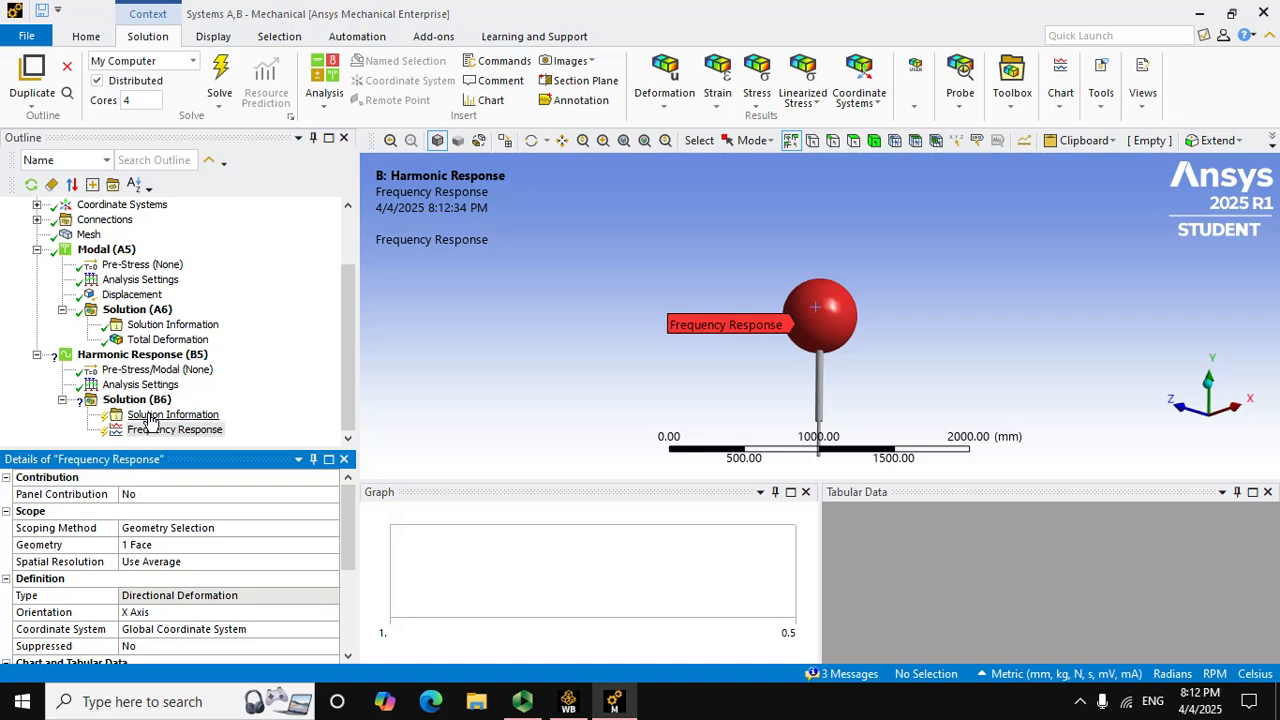
- Insert a Force load in the Harmonic Response analysis and define it by components
click(142, 355)
right_click(142, 356)
mouse_move(318, 367)
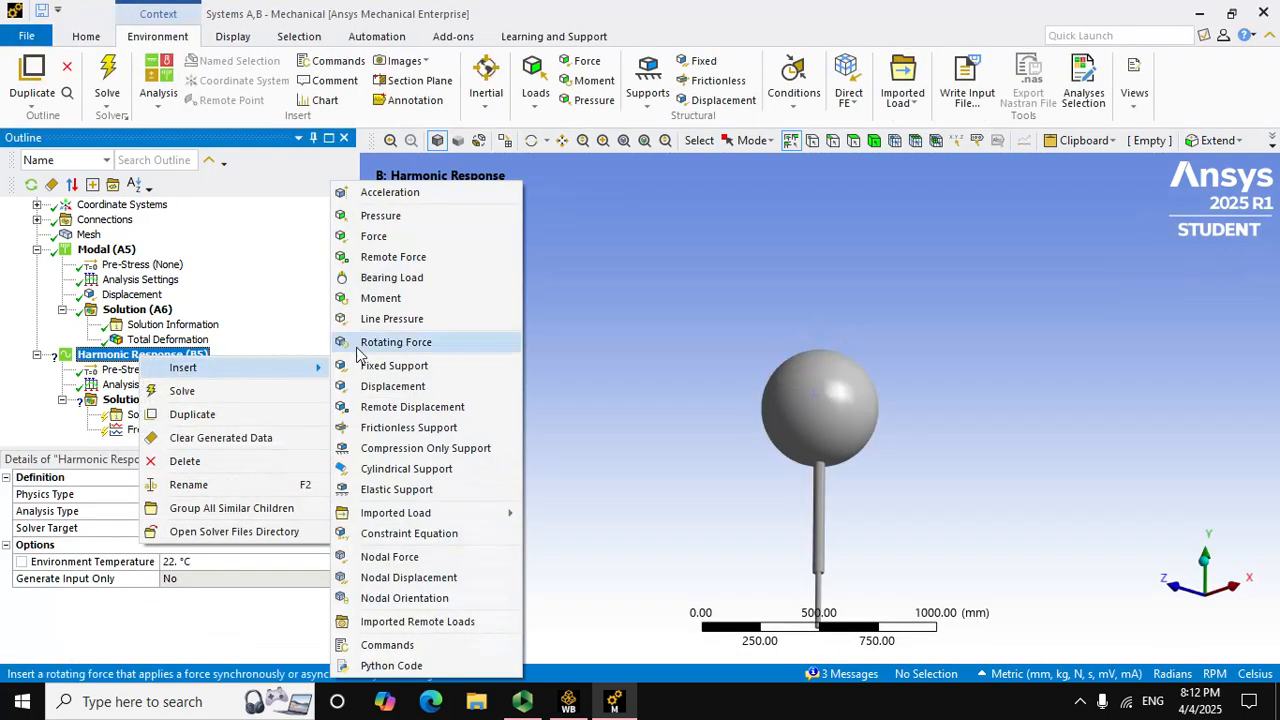
click(374, 237)
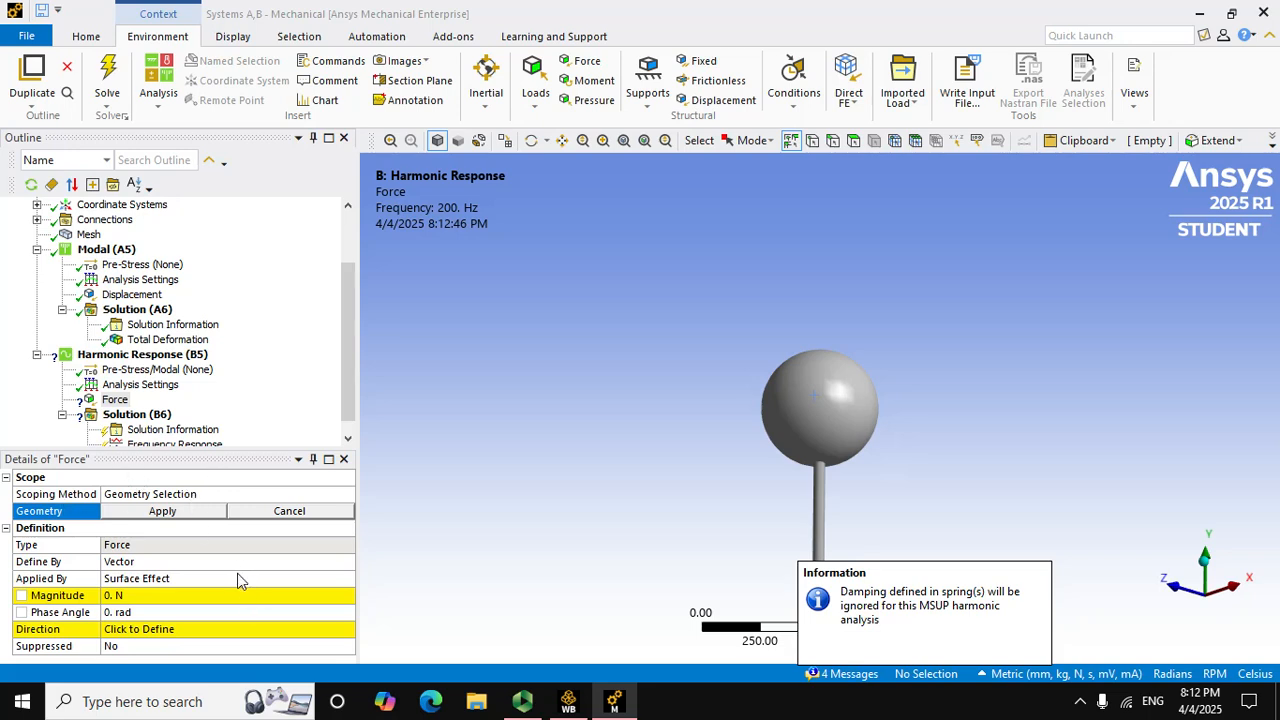
click(240, 564)
click(345, 563)
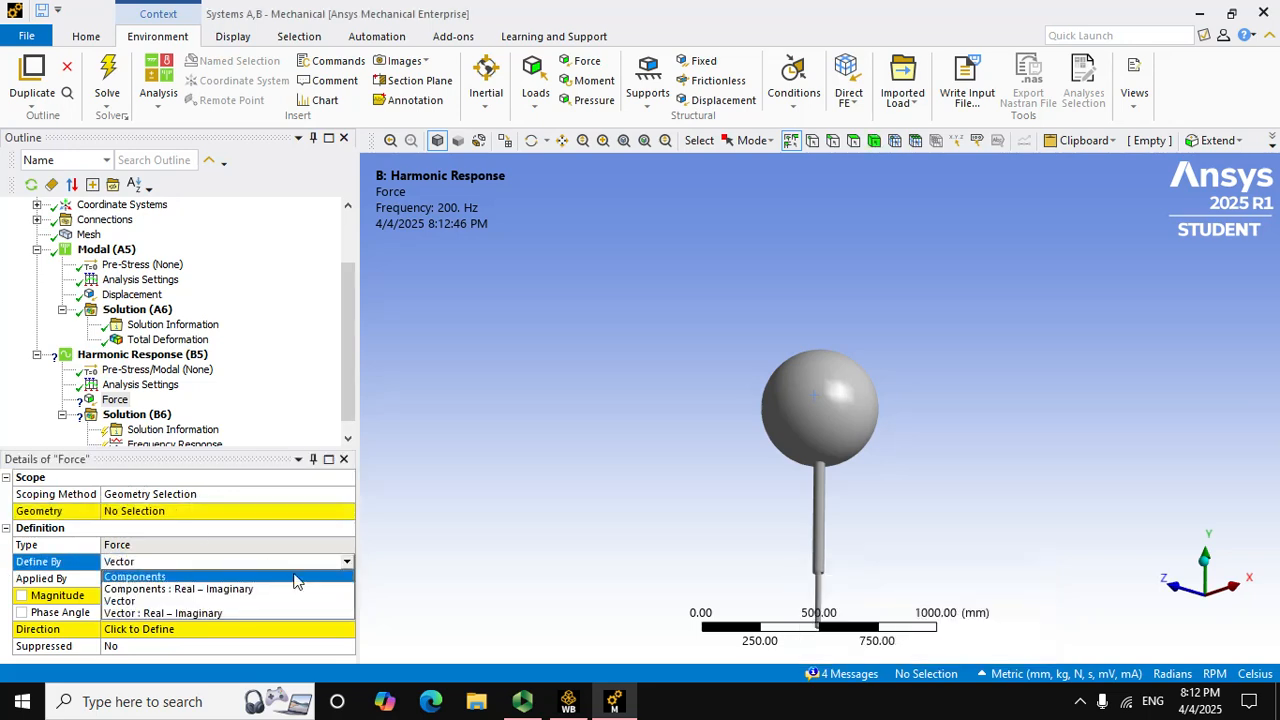
click(213, 578)
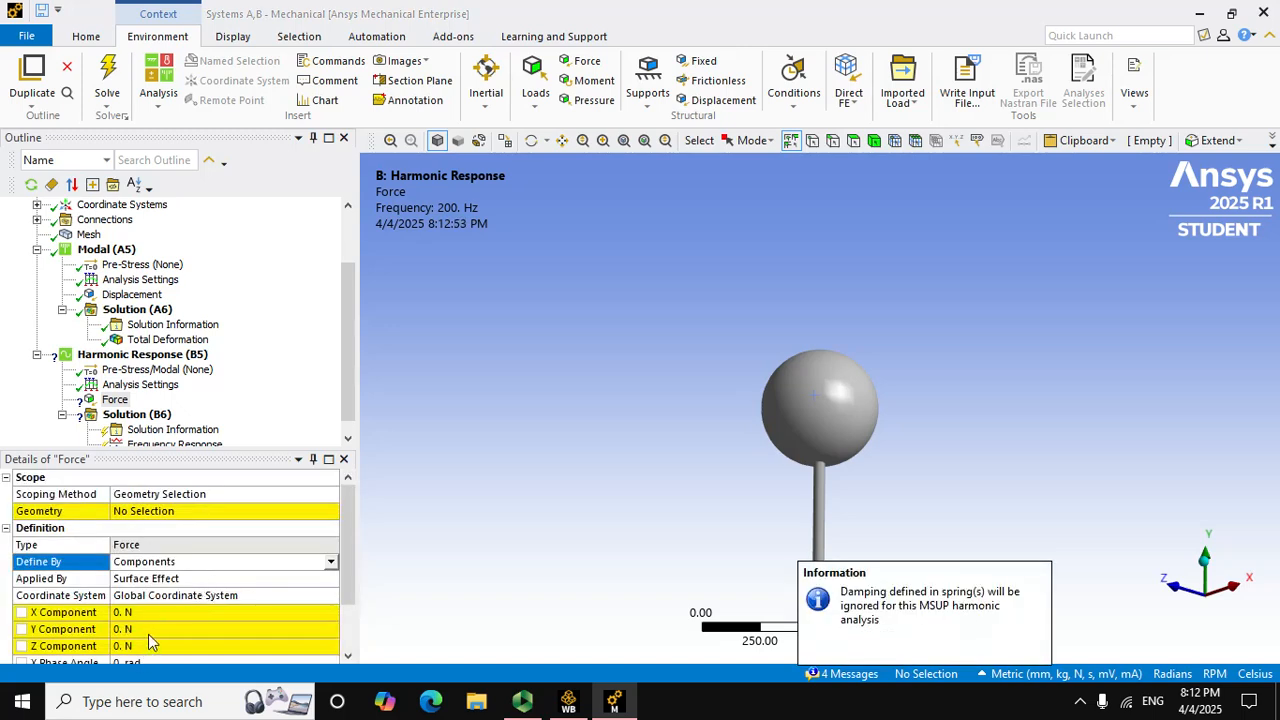
- Set the force's Y component to 1000 N and scope the load to the sphere's outer face
click(149, 632)
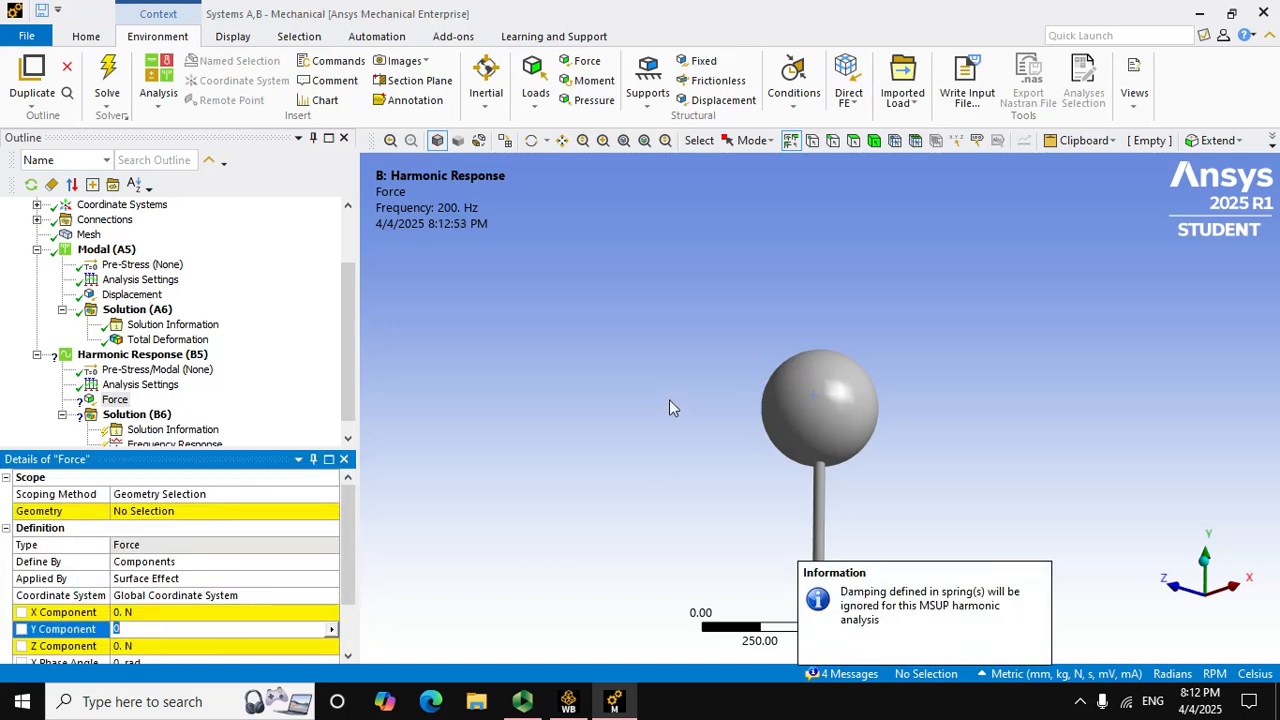
scroll(675, 405, down, 3)
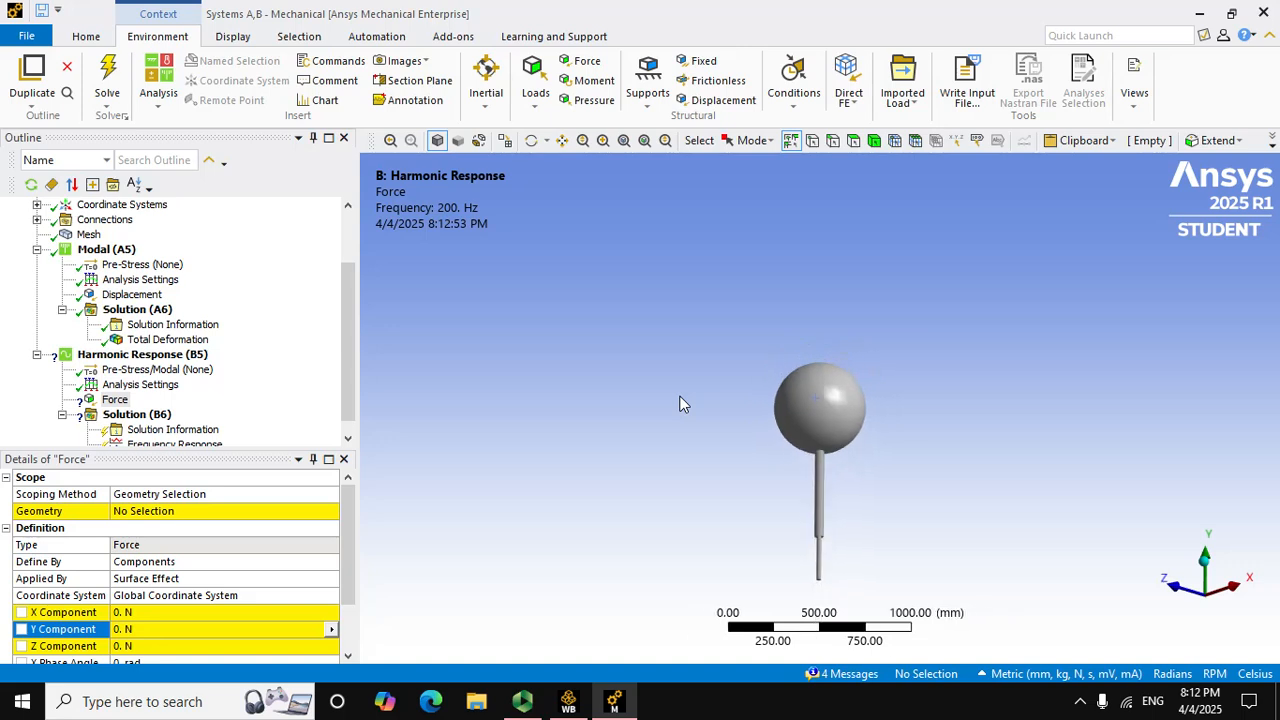
click(267, 644)
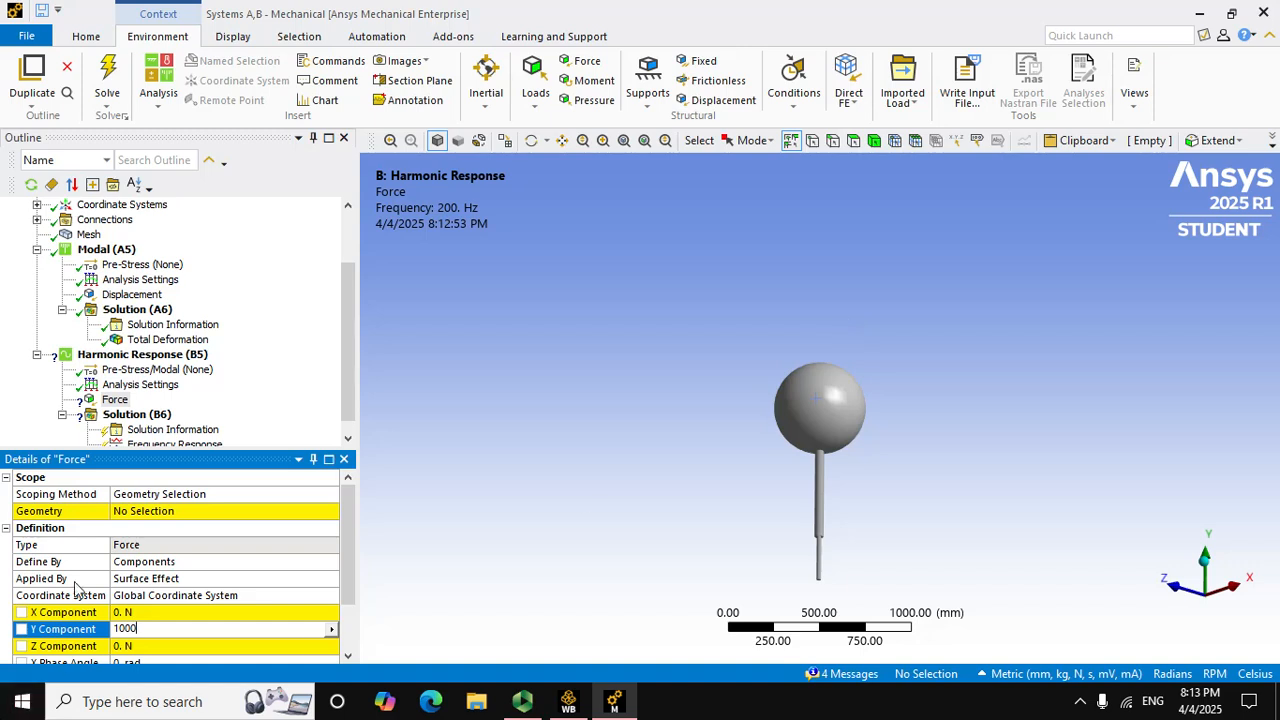
key(Return)
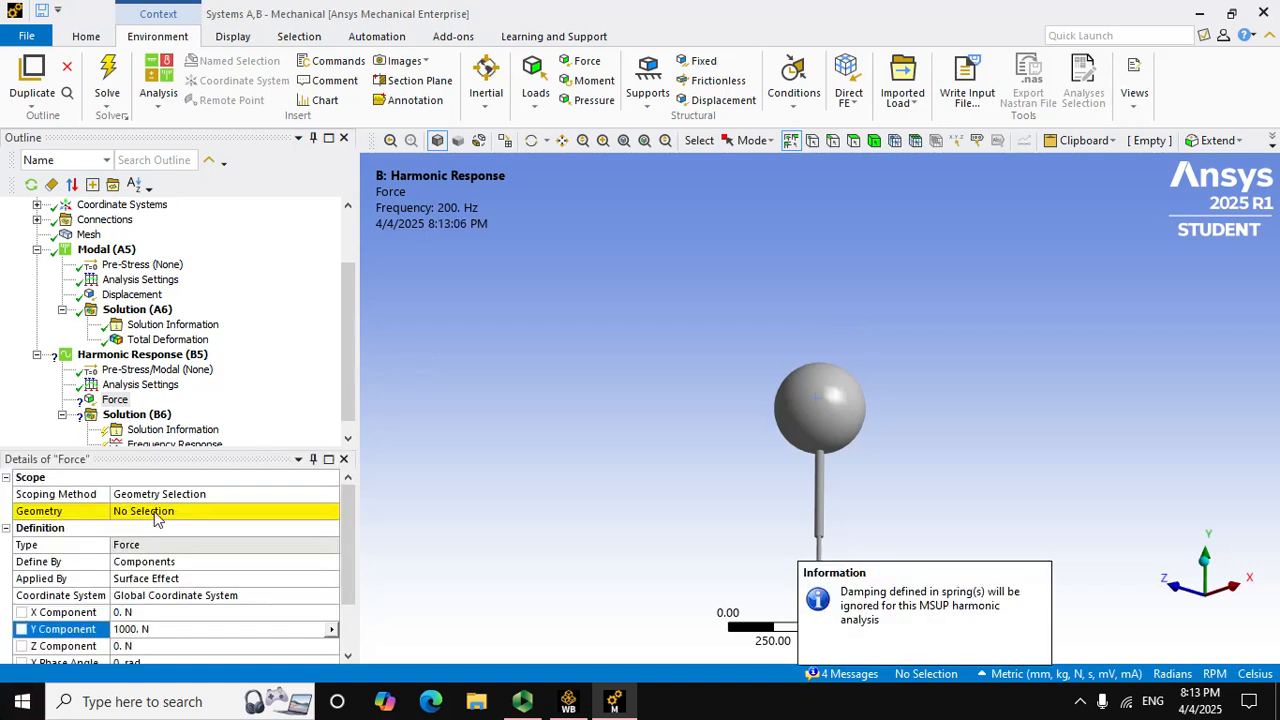
click(157, 511)
click(835, 400)
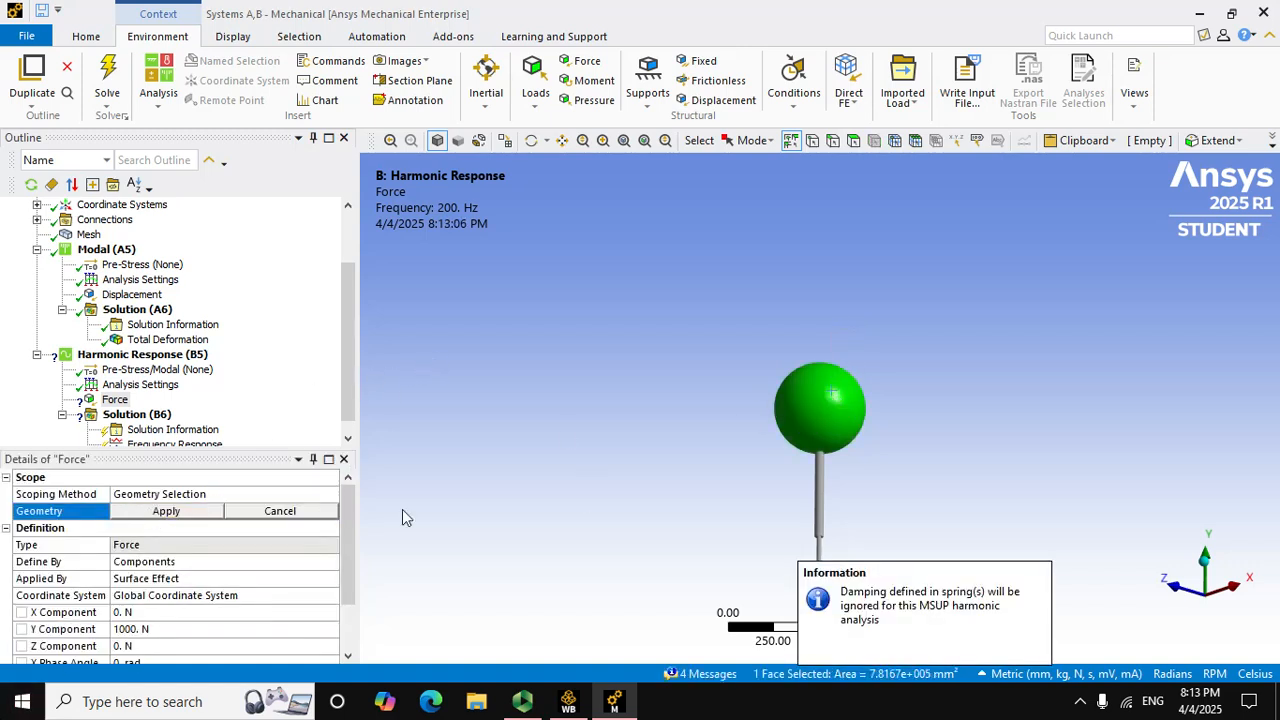
click(197, 511)
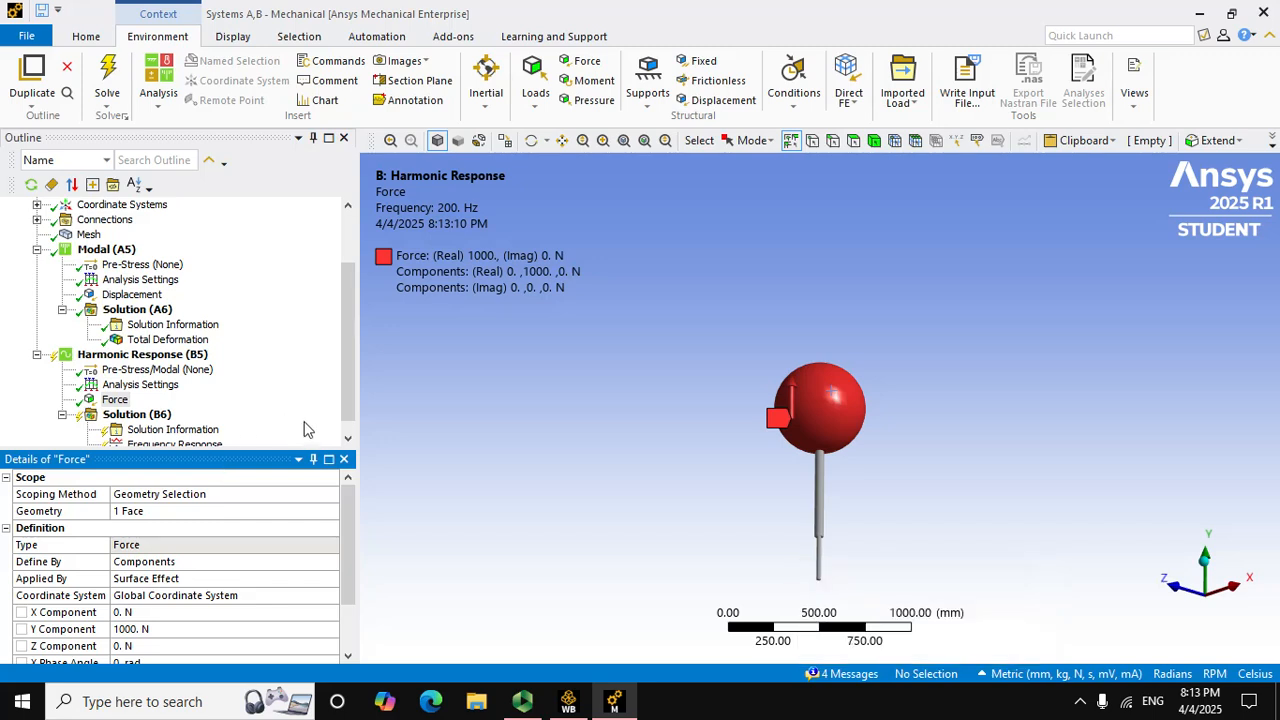
- Solve the harmonic response analysis
scroll(310, 392, down, 1)
click(136, 399)
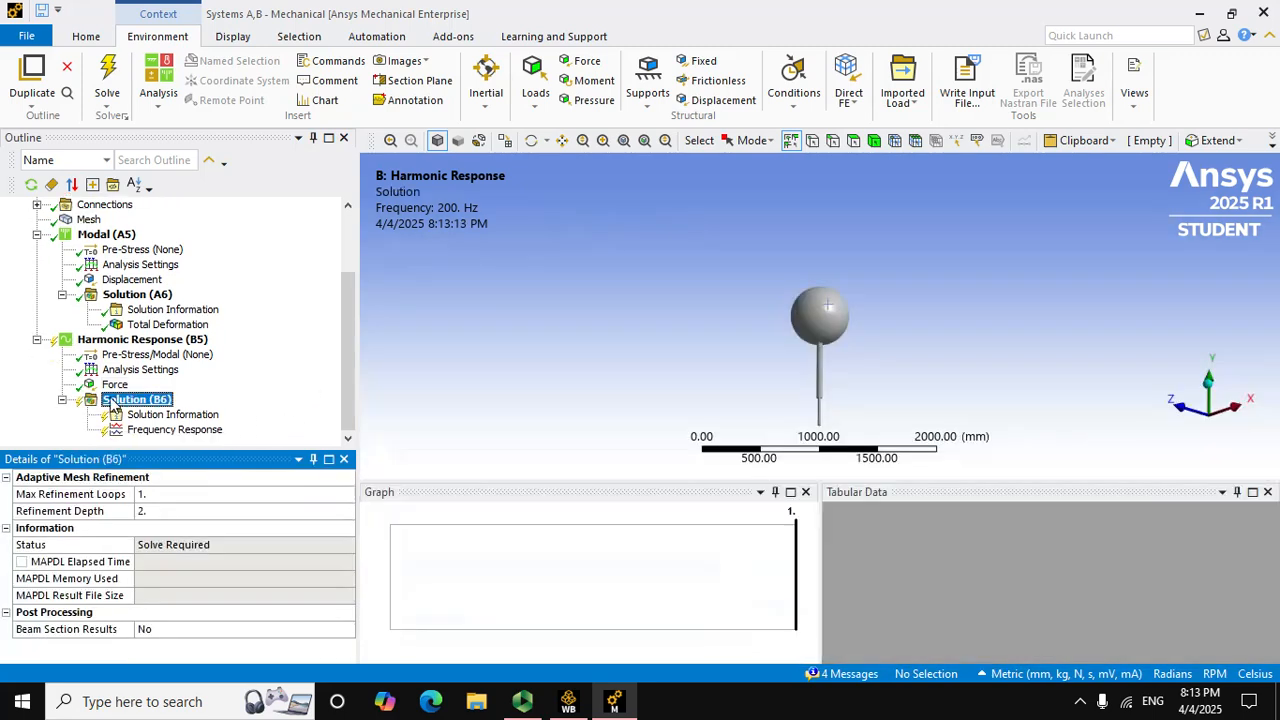
right_click(135, 401)
key(Escape)
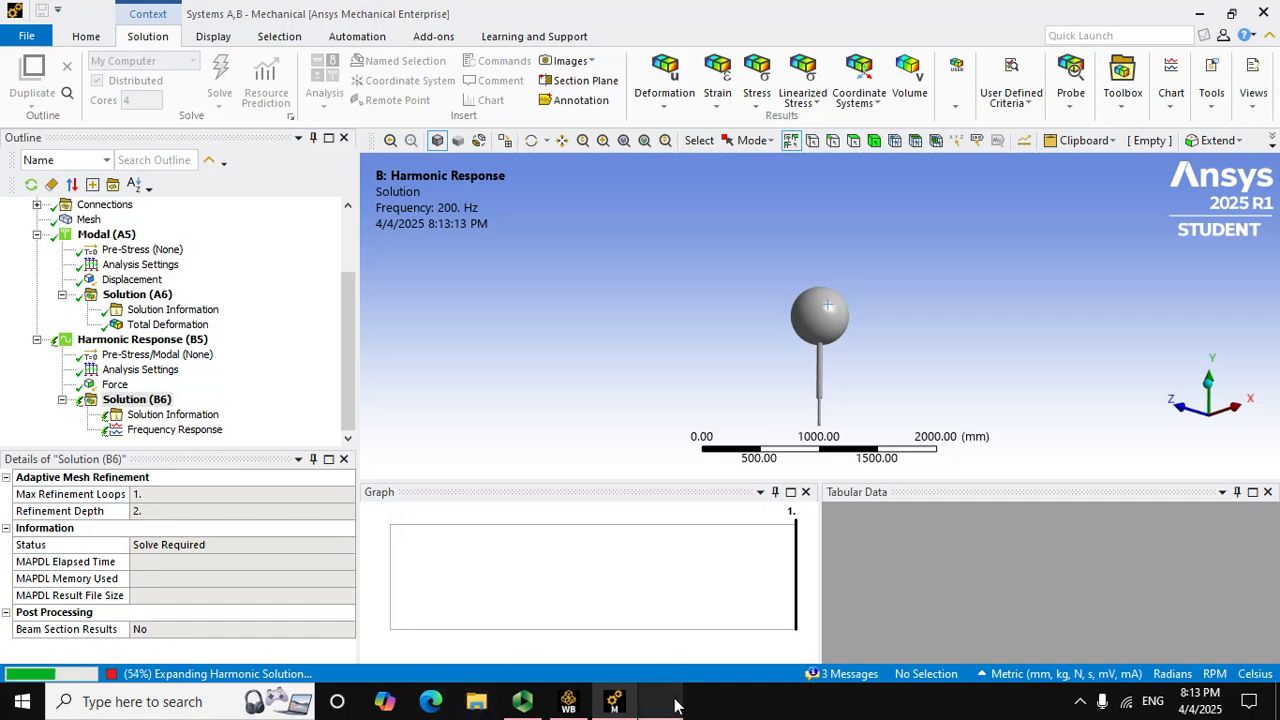
click(614, 700)
click(616, 699)
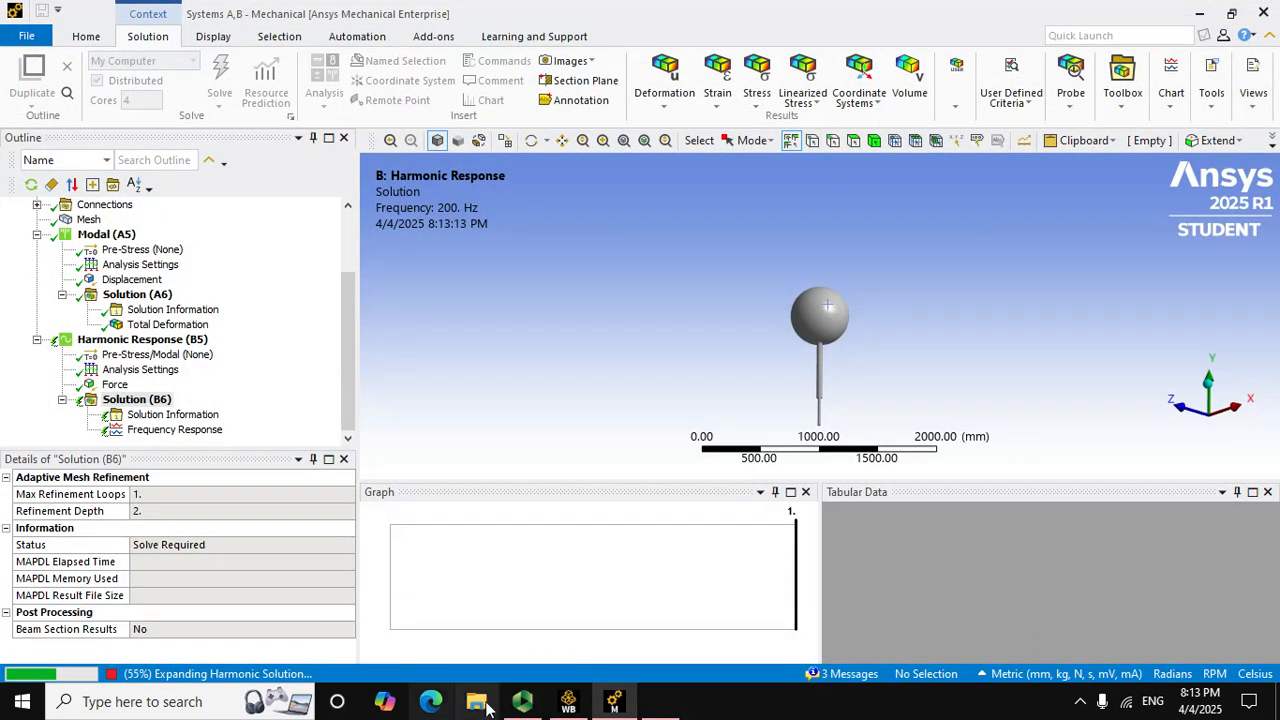
click(521, 703)
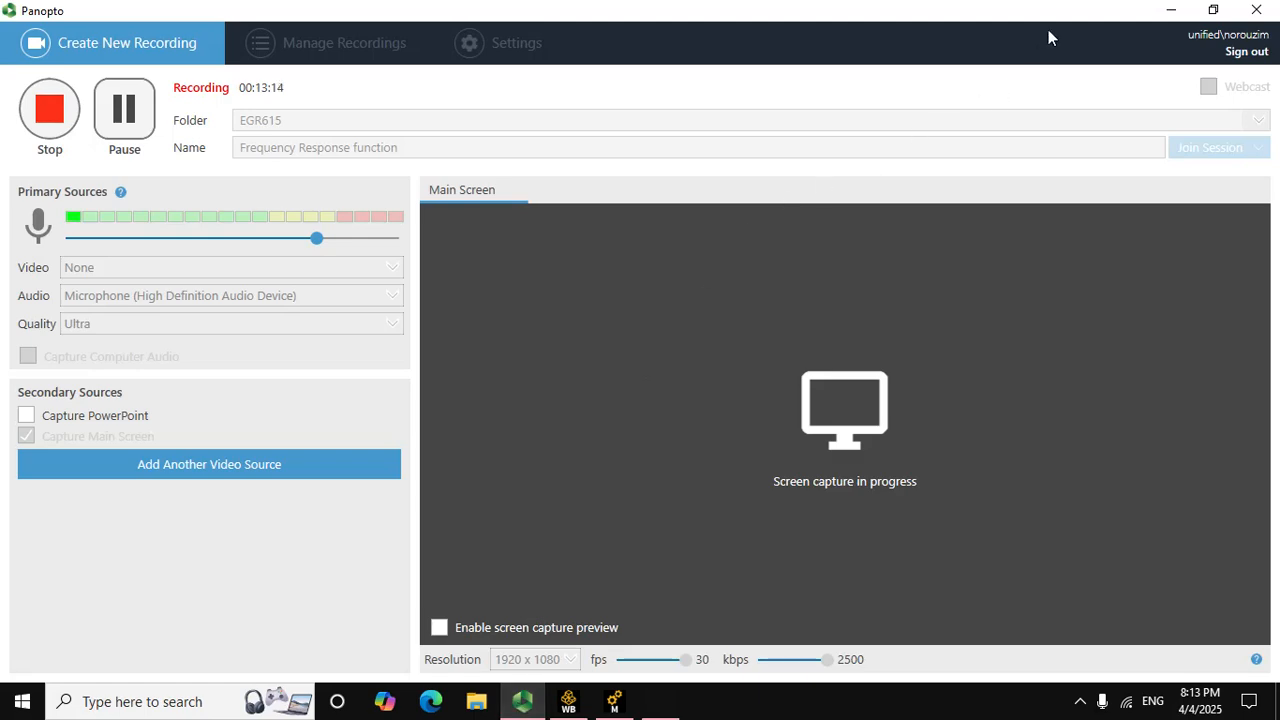
click(1171, 10)
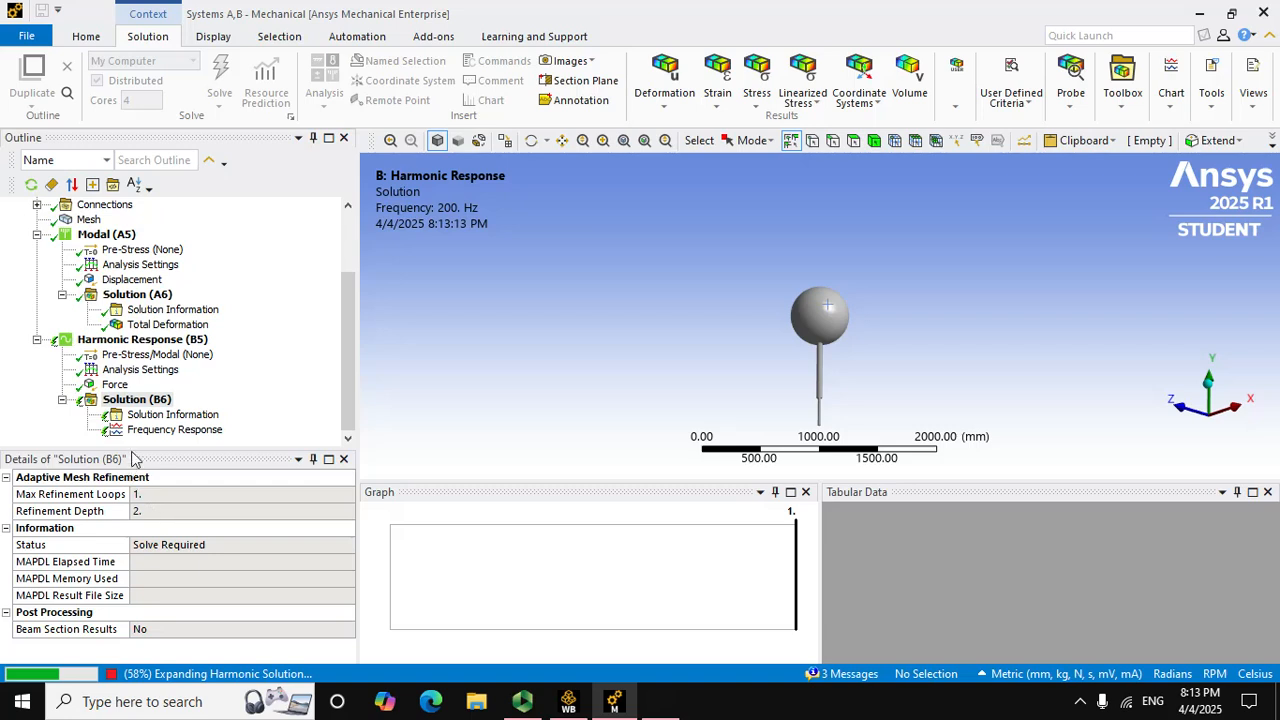
- Review the harmonic analysis settings, the modal total deformation result and the Frequency Response definition
click(140, 369)
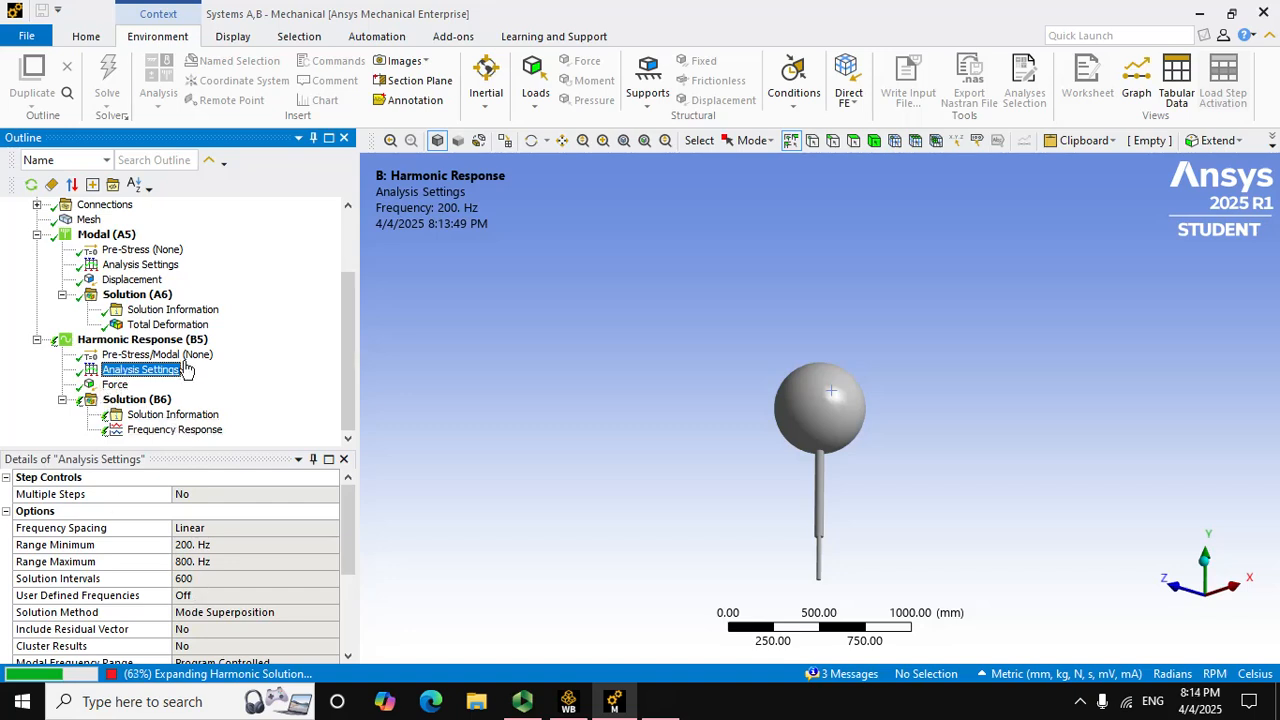
scroll(152, 372, up, 2)
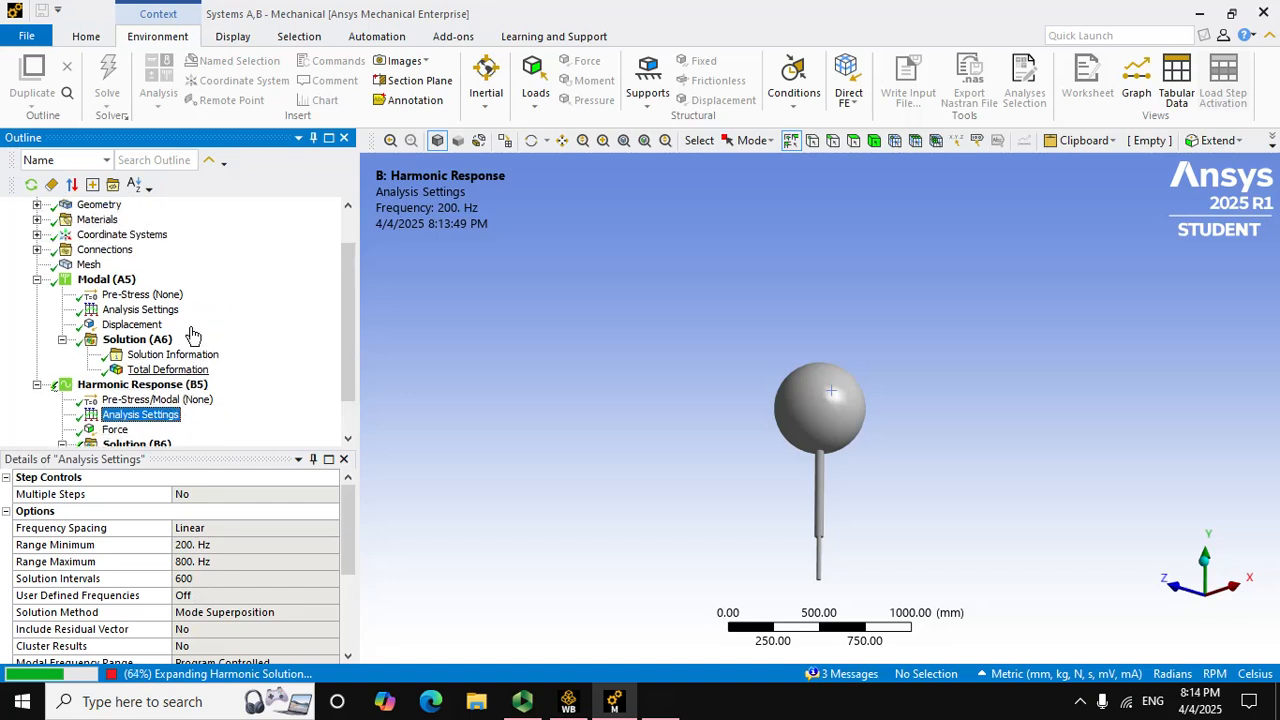
scroll(145, 362, down, 2)
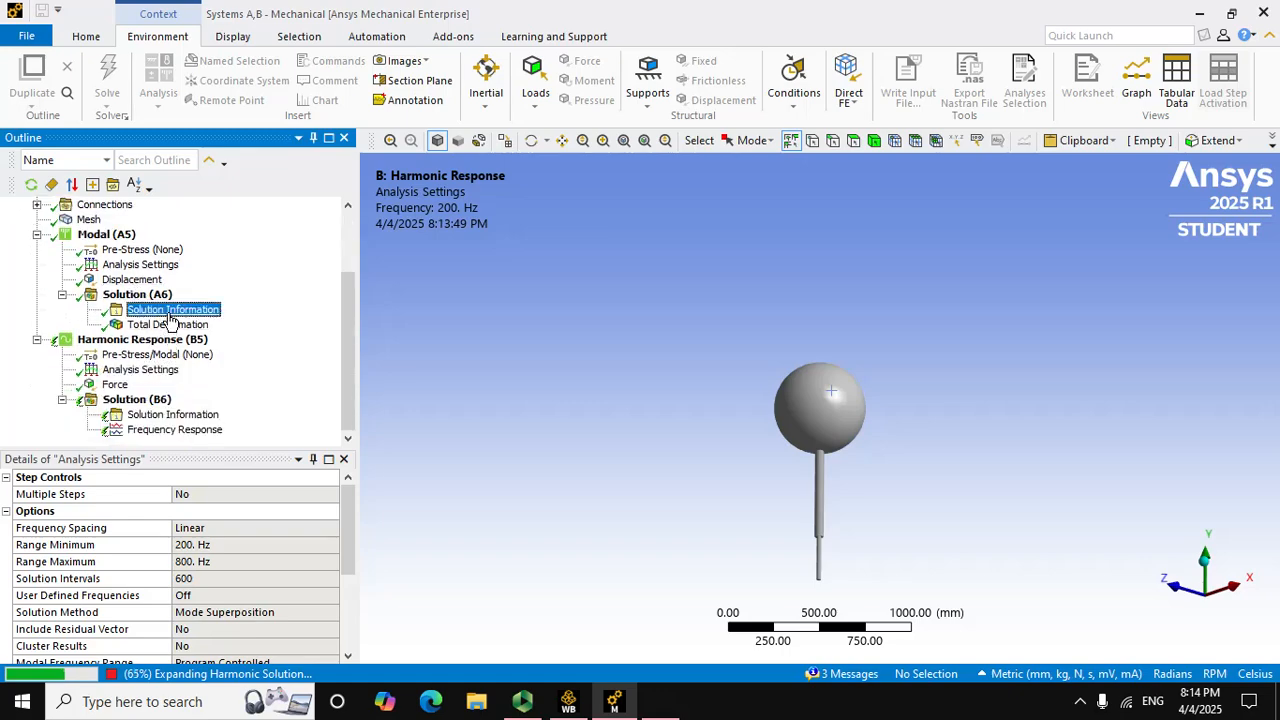
click(170, 310)
click(168, 324)
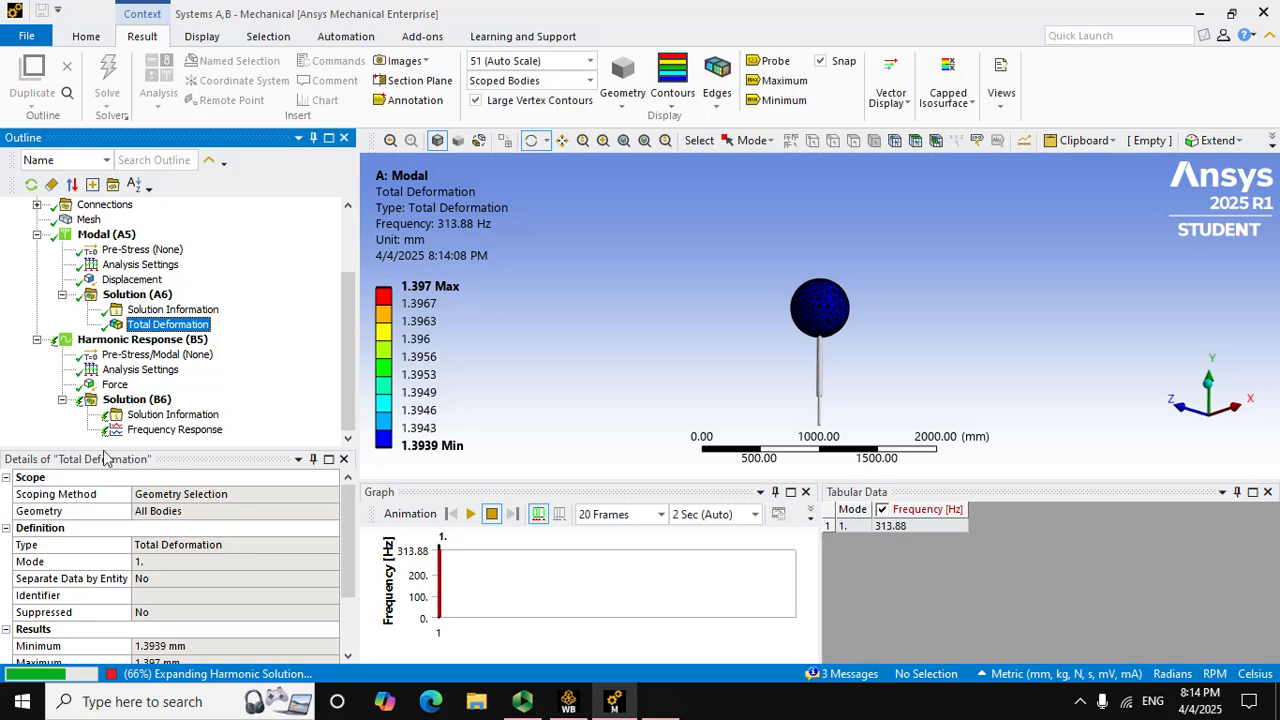
click(175, 429)
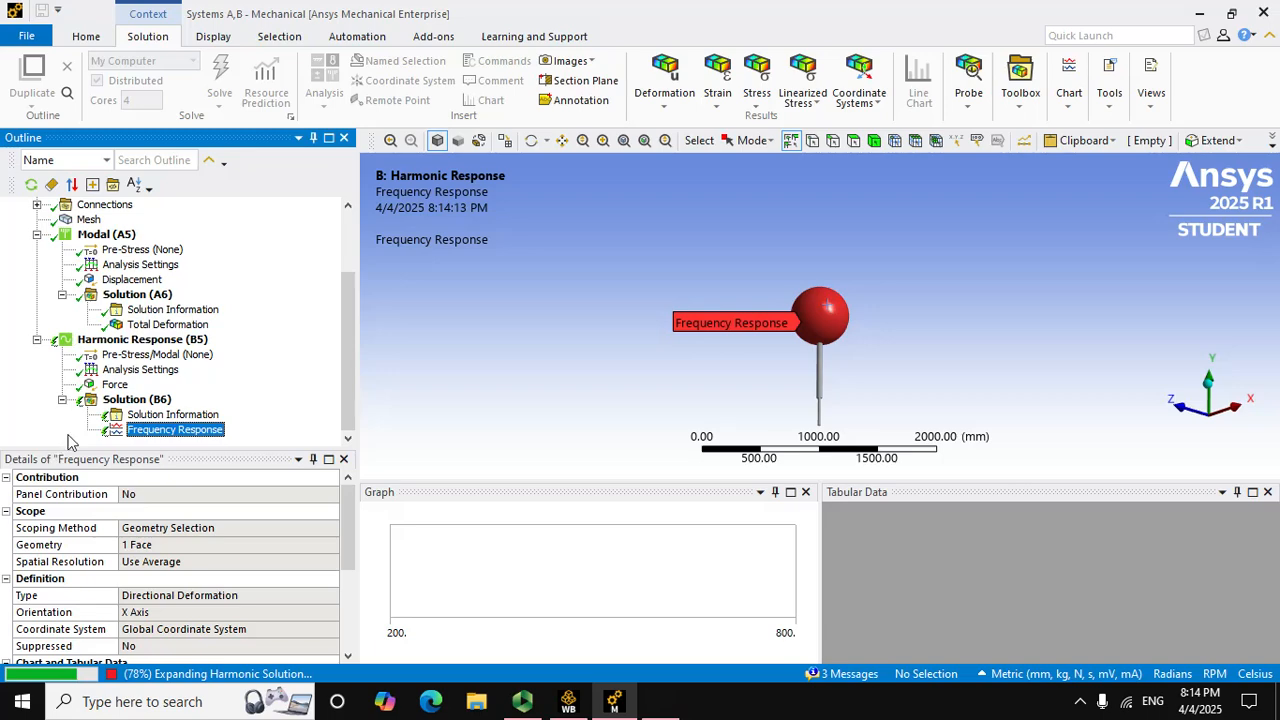
click(1077, 699)
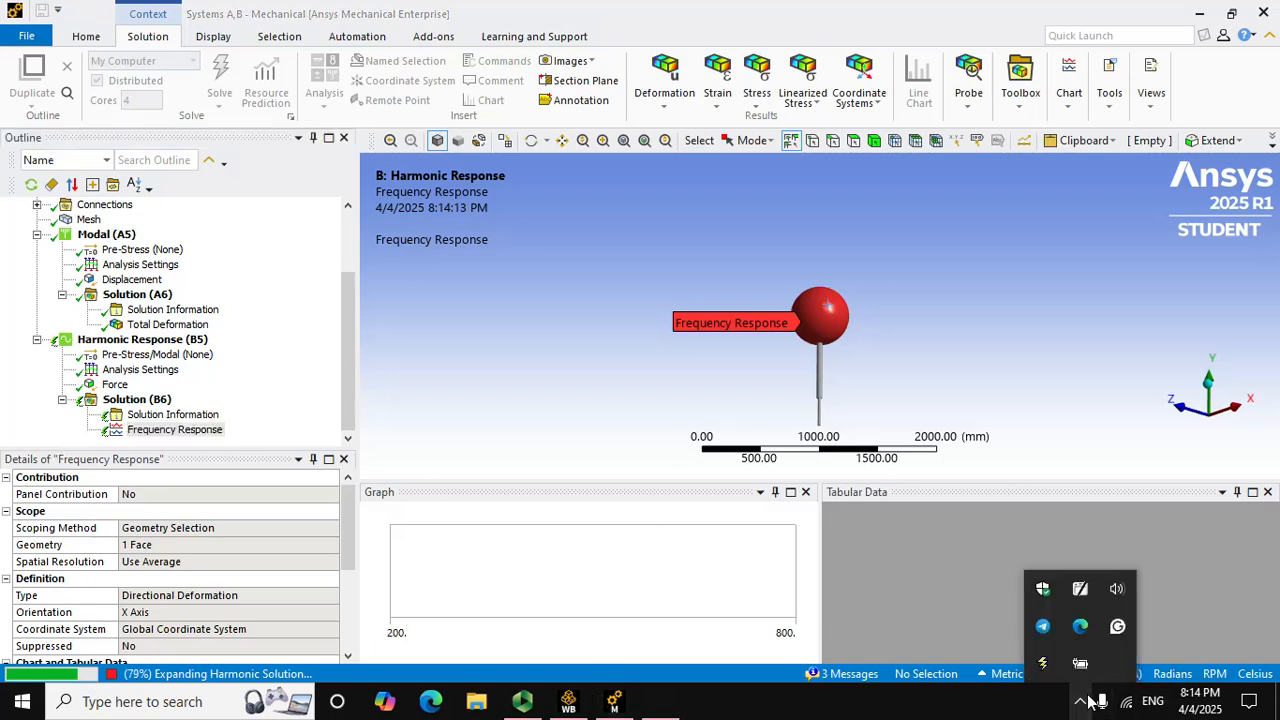
click(1043, 626)
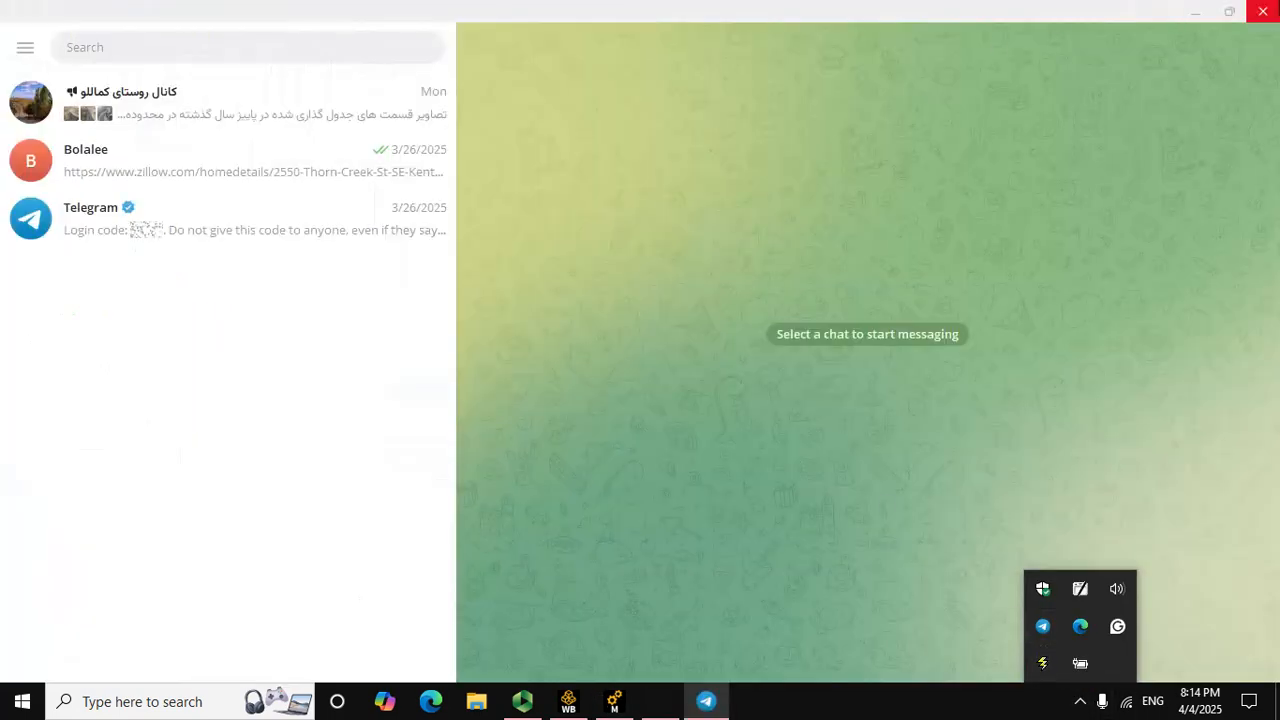
click(1263, 11)
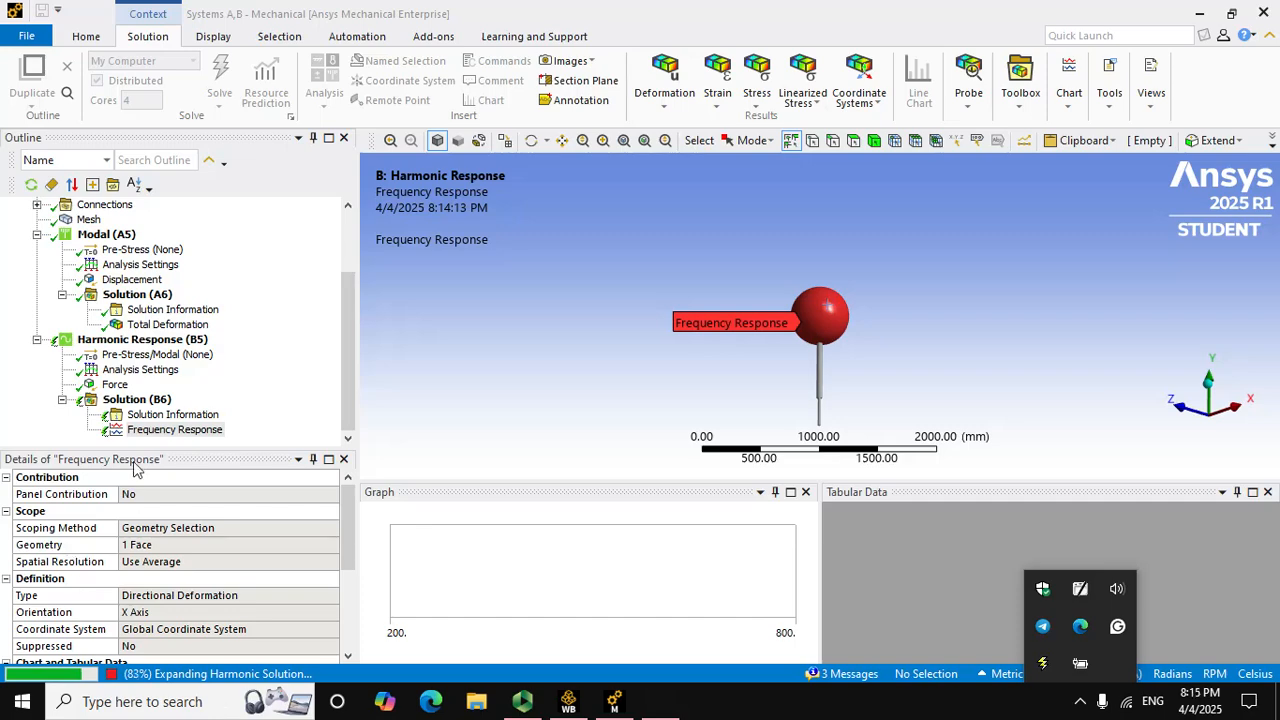
- Review the harmonic force's definition and display the Frequency Response amplitude and phase plots
click(170, 414)
click(172, 429)
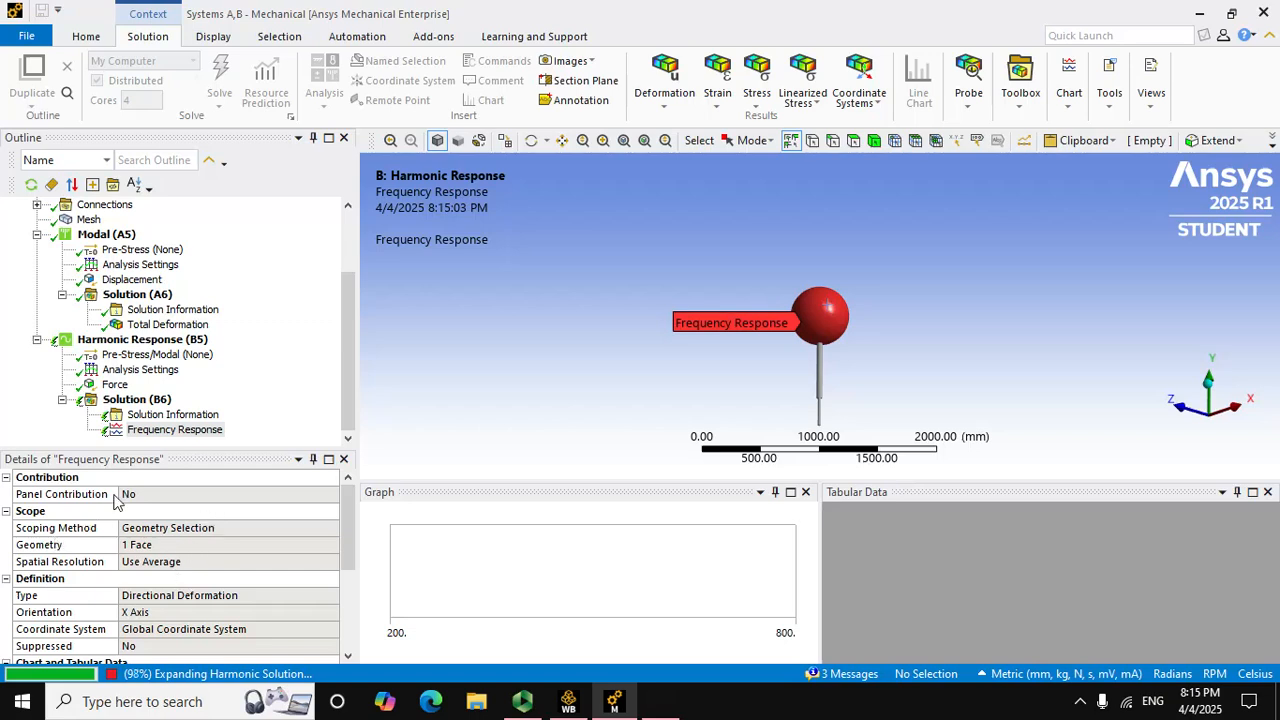
click(116, 385)
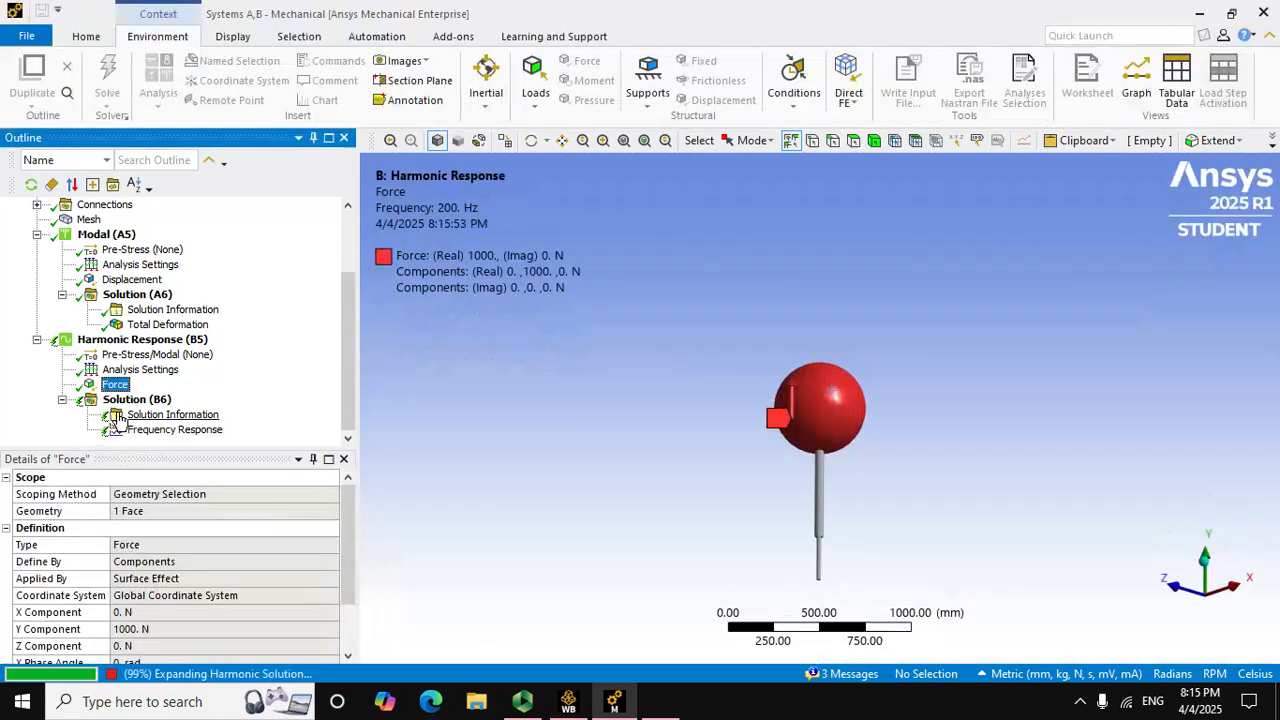
scroll(258, 490, down, 2)
scroll(258, 495, down, 1)
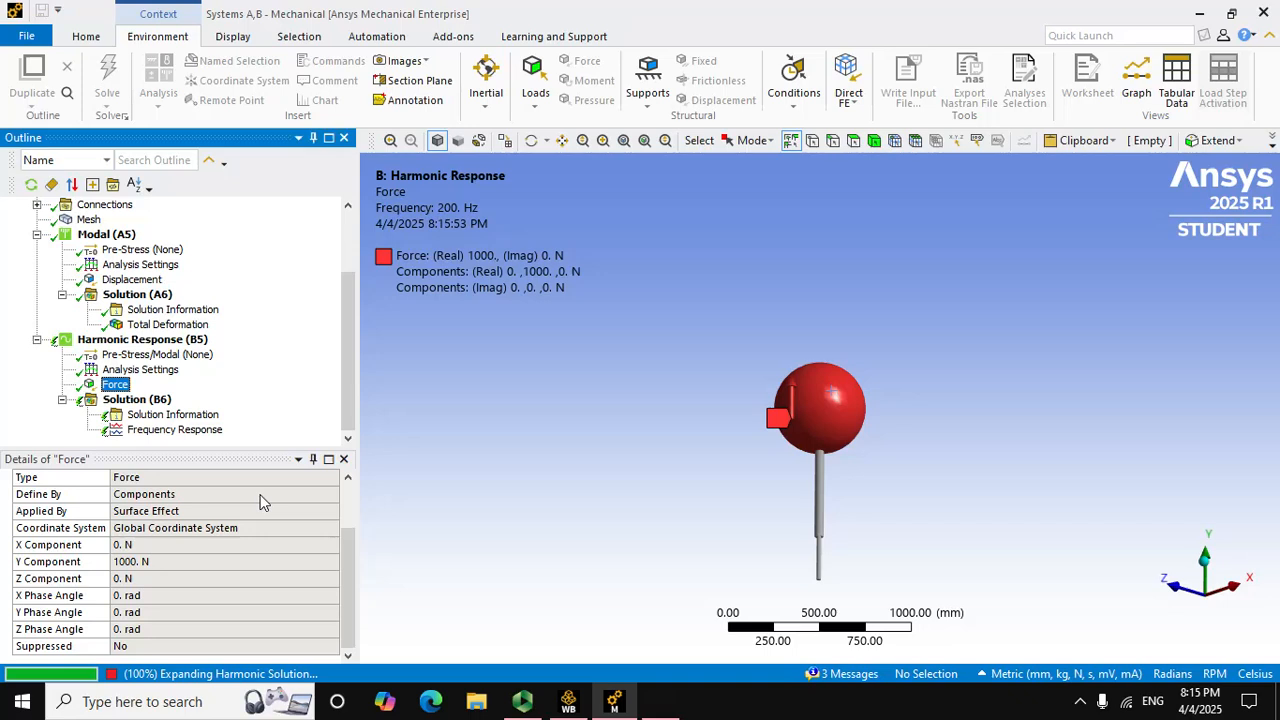
scroll(262, 502, up, 2)
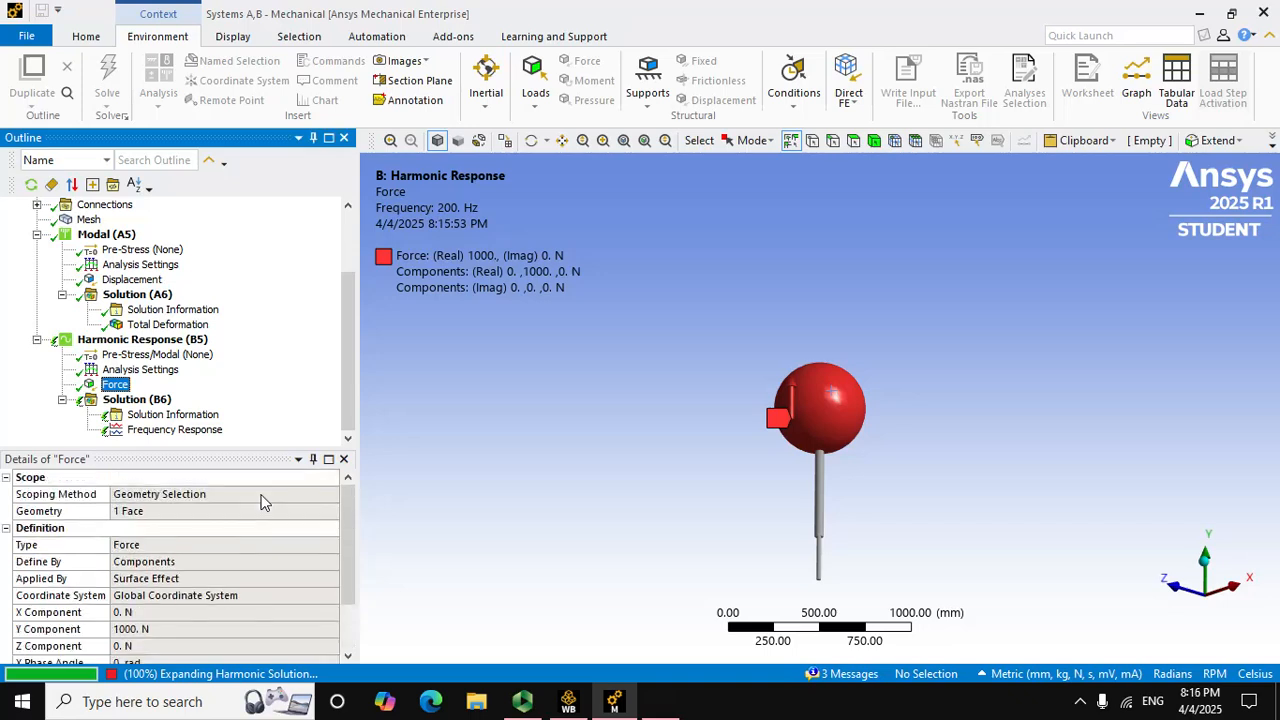
click(132, 432)
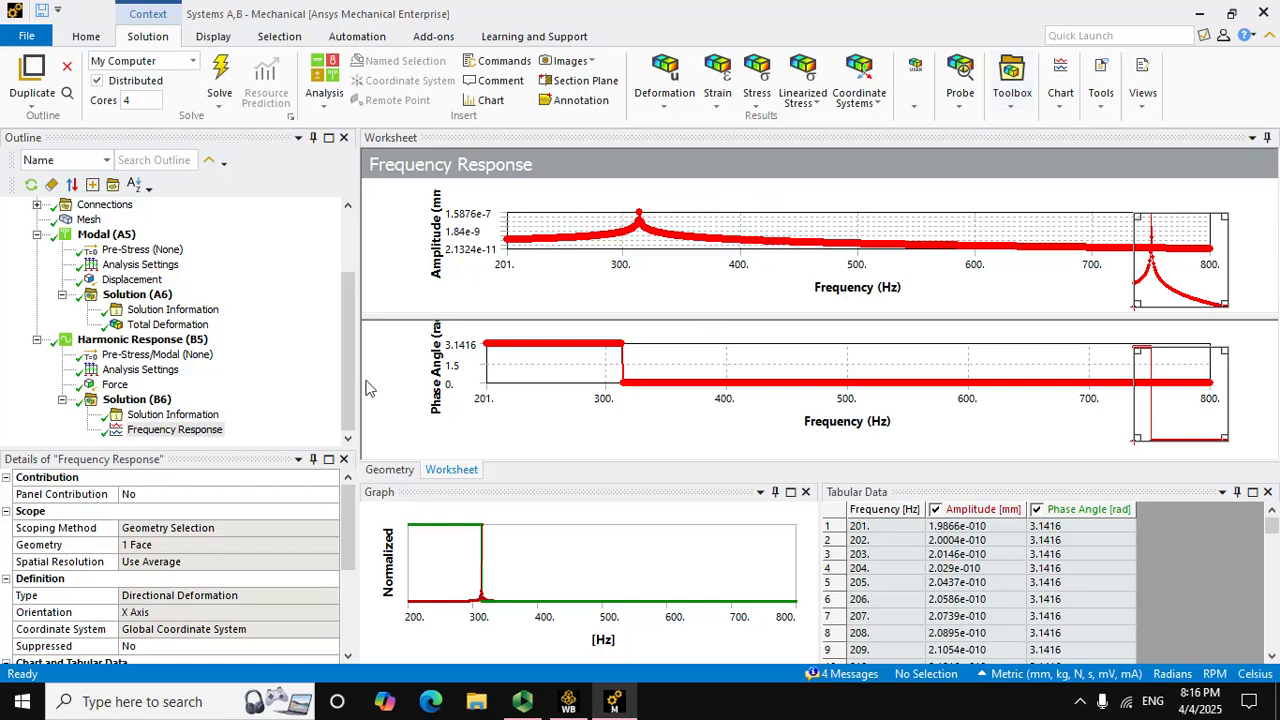
- Delete the Frequency Response result from the harmonic solution
click(150, 430)
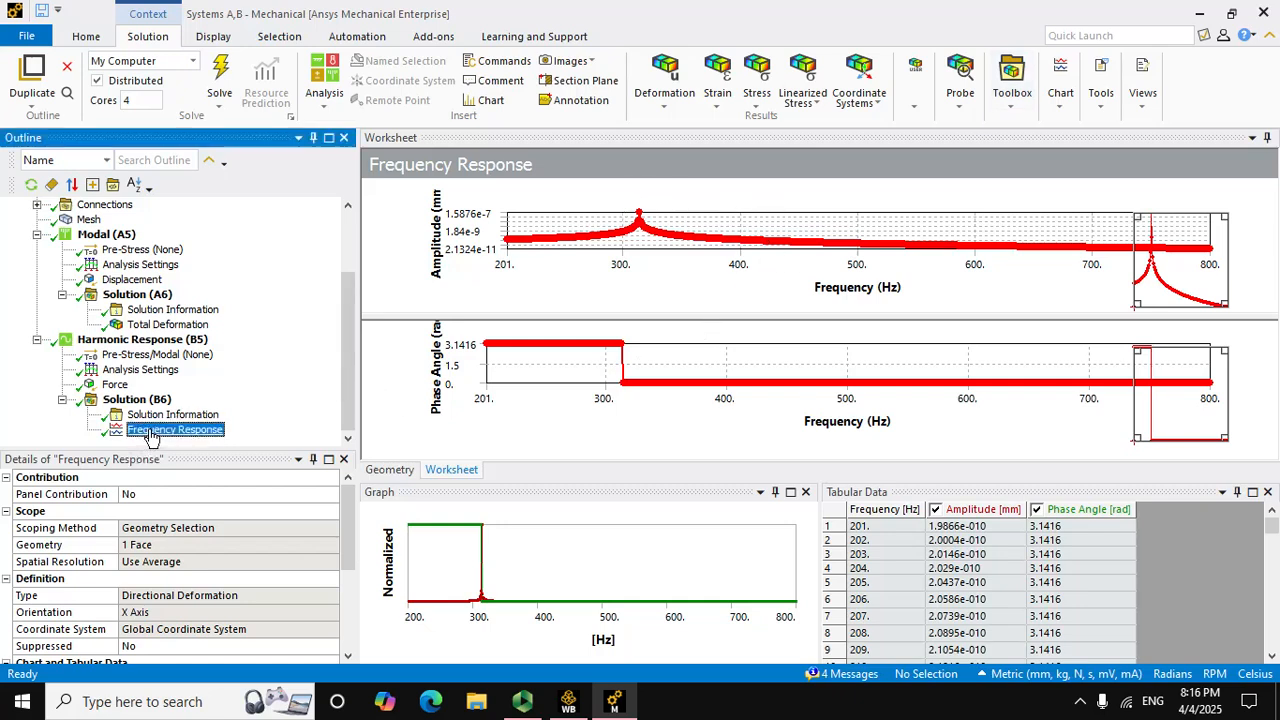
right_click(170, 432)
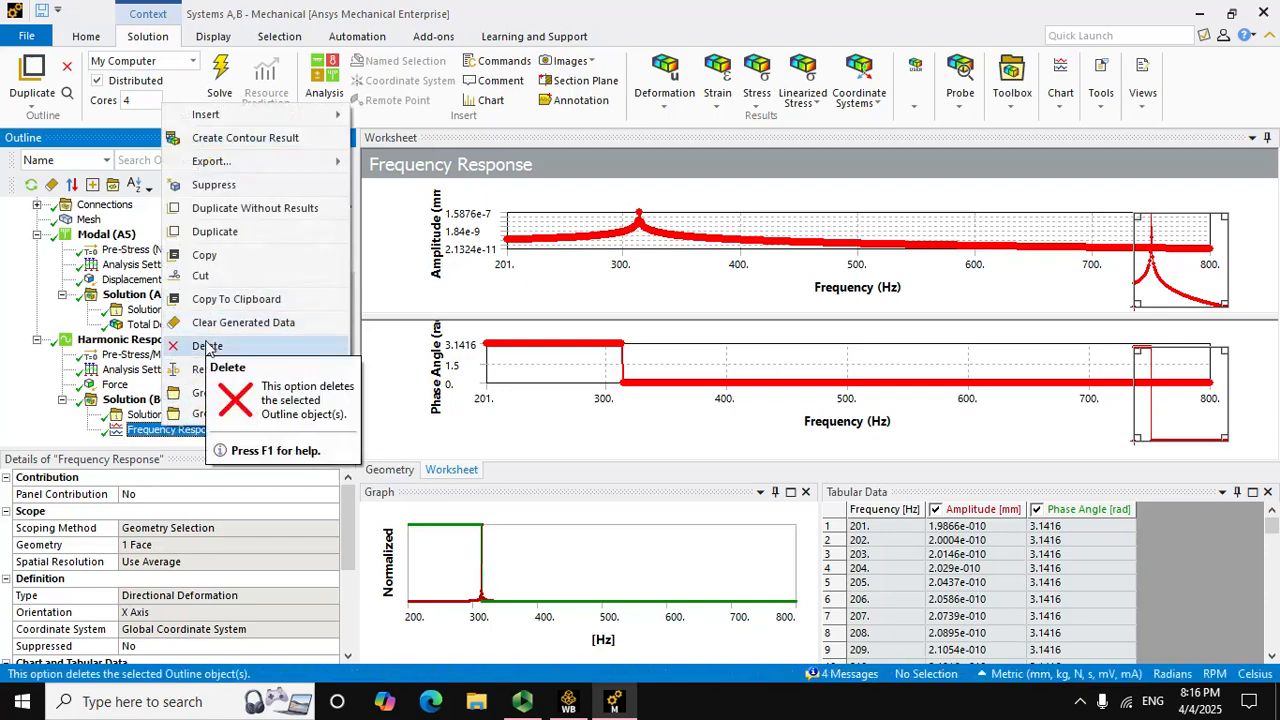
click(207, 346)
click(645, 420)
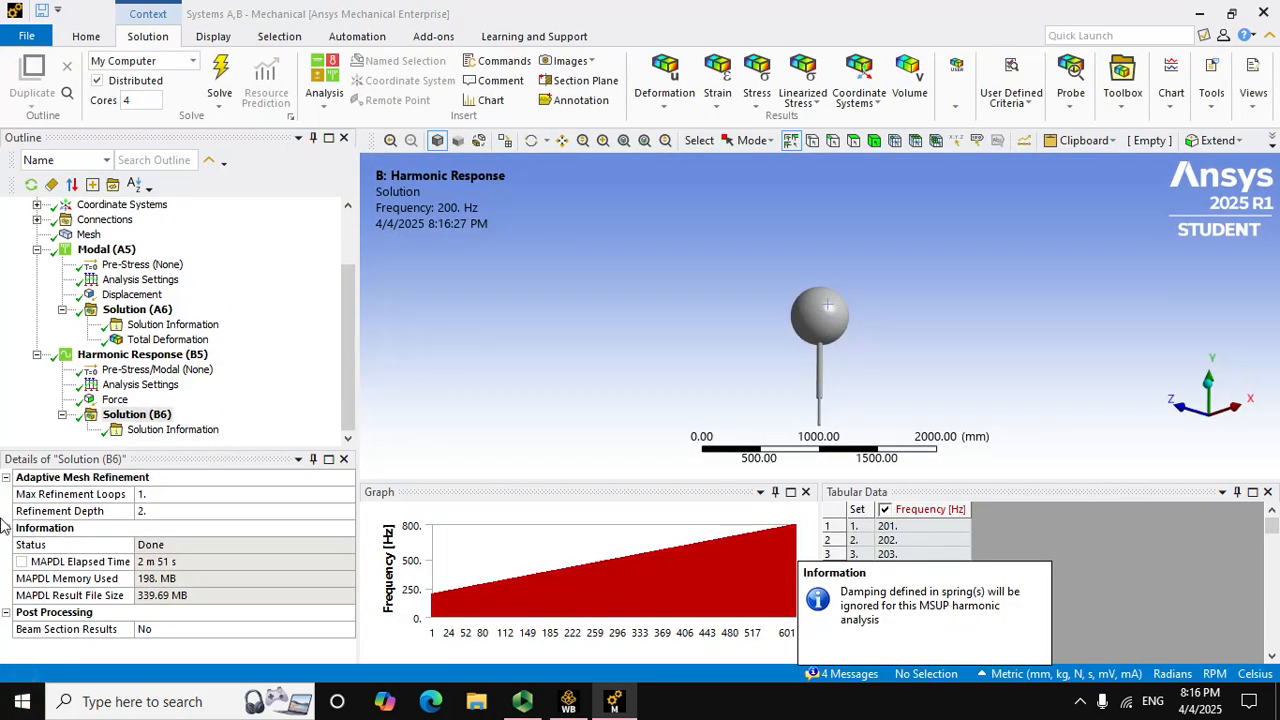
- Add a Directional Deformation result along the Y axis to the harmonic solution and evaluate all results
middle_drag(950, 303, 961, 352)
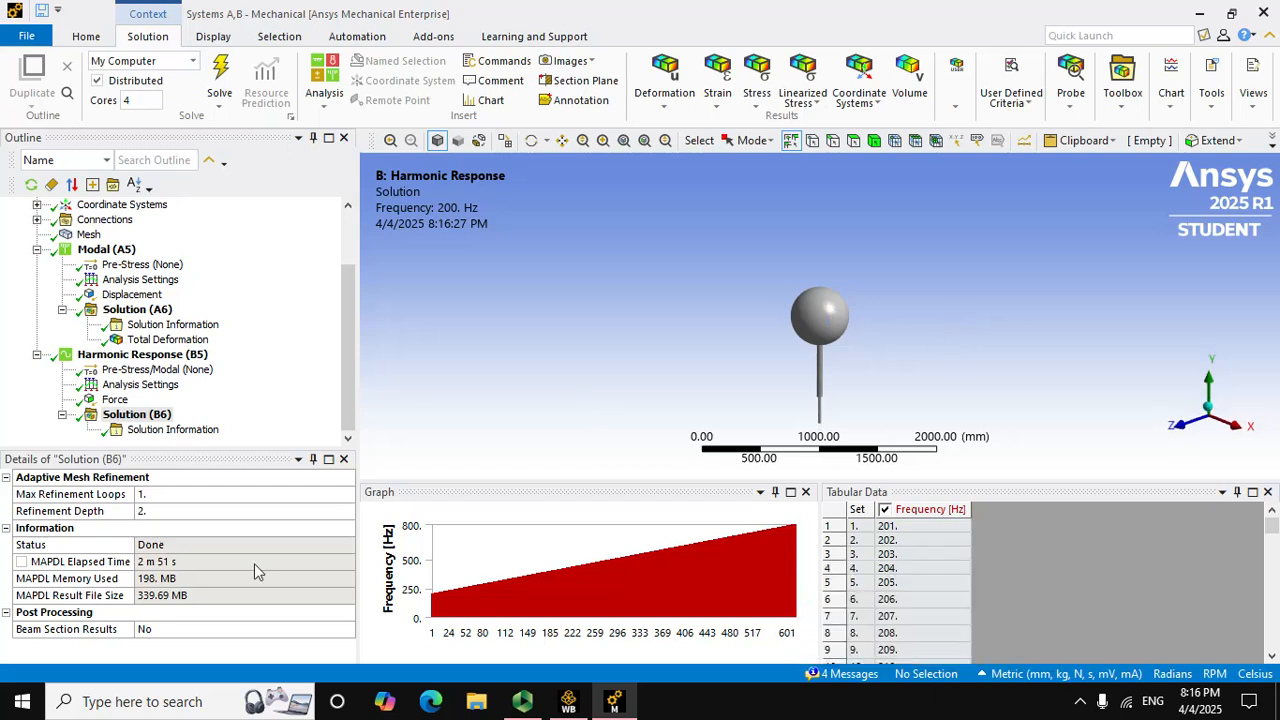
right_click(137, 414)
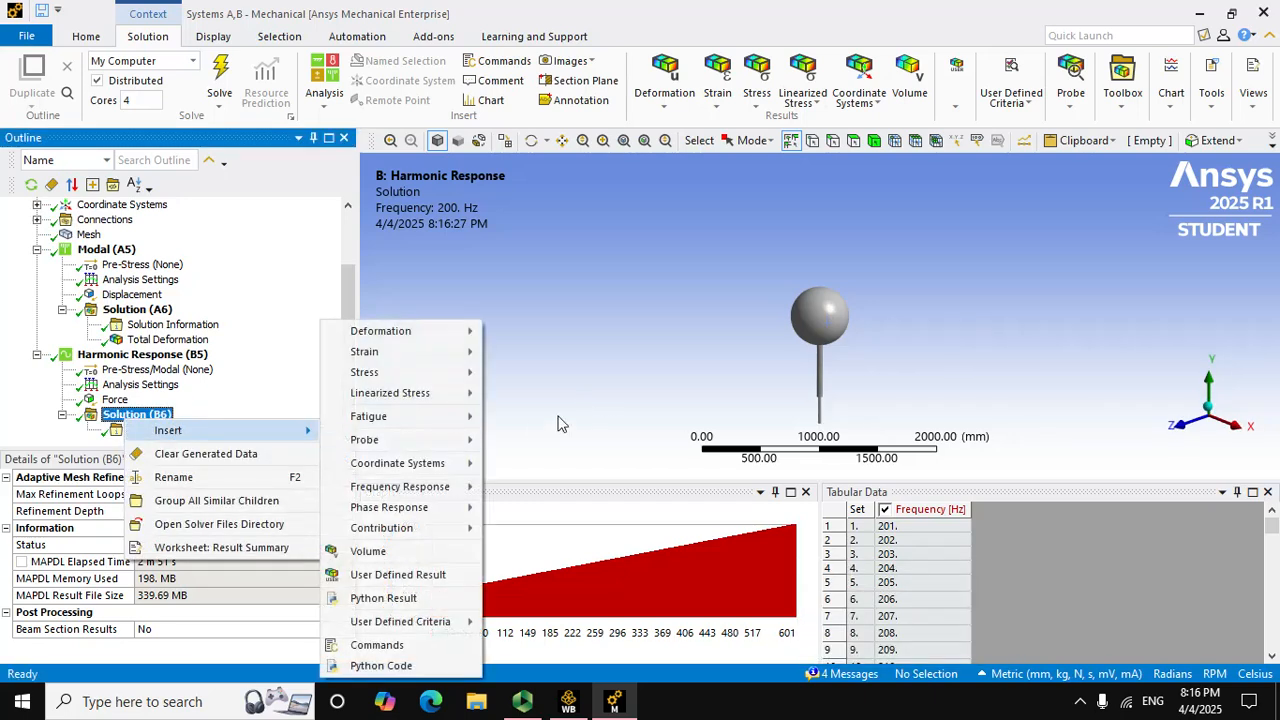
mouse_move(405, 331)
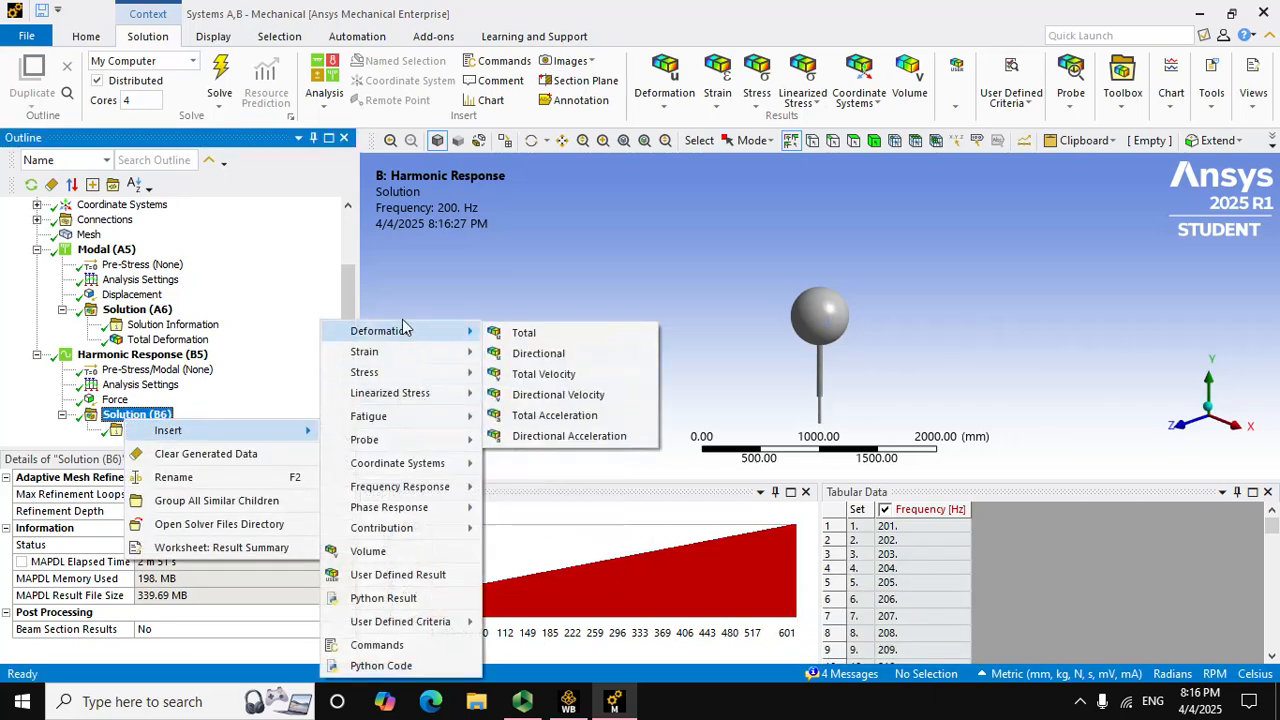
click(540, 353)
click(218, 566)
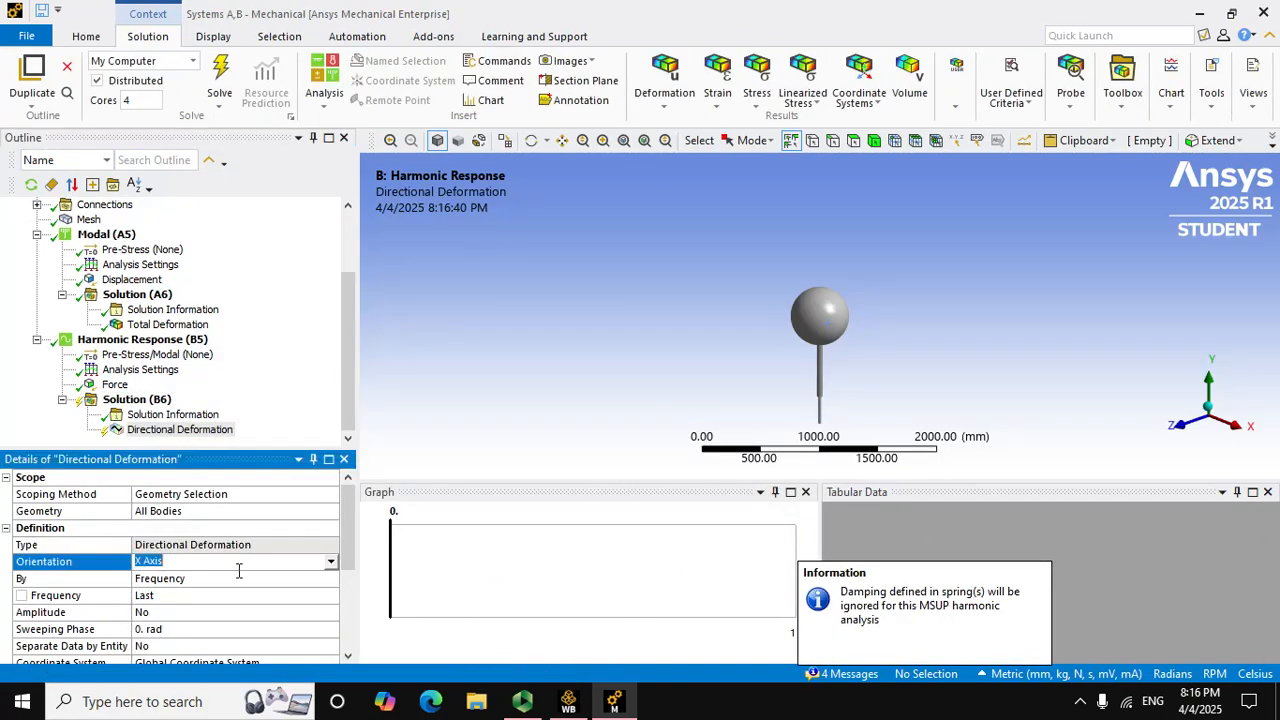
click(330, 562)
click(205, 594)
scroll(340, 560, down, 3)
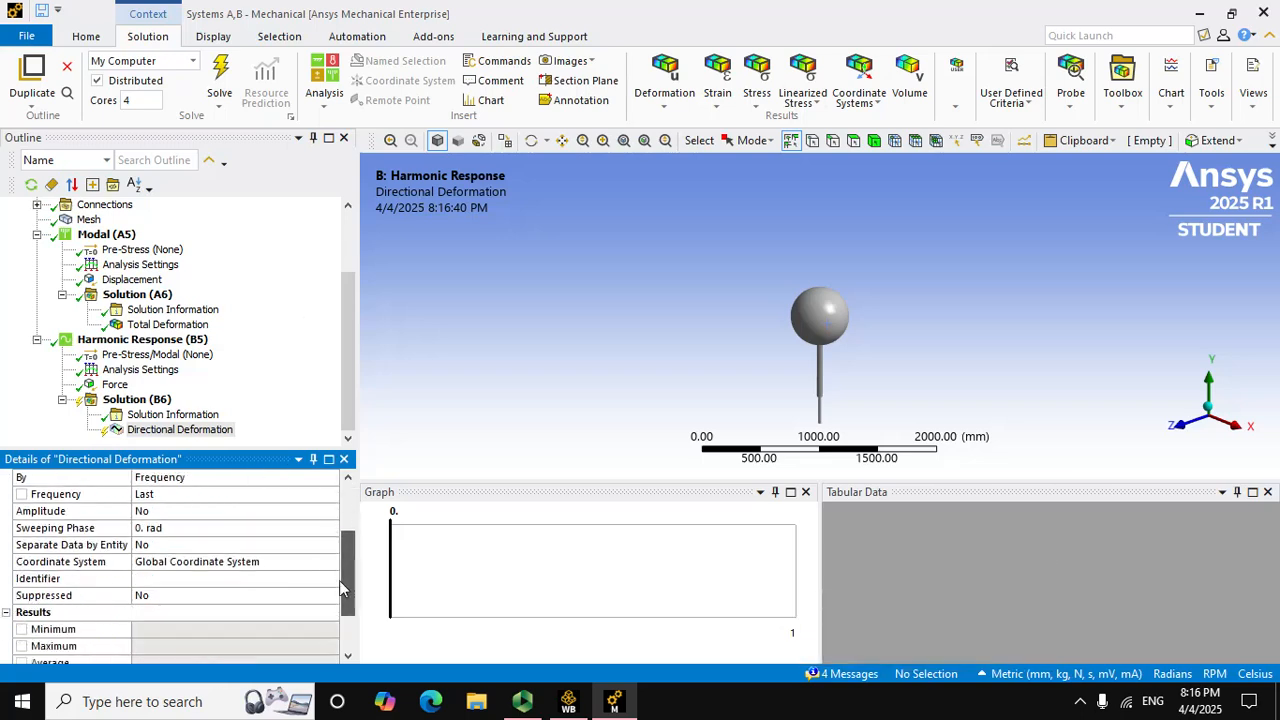
scroll(340, 549, up, 2)
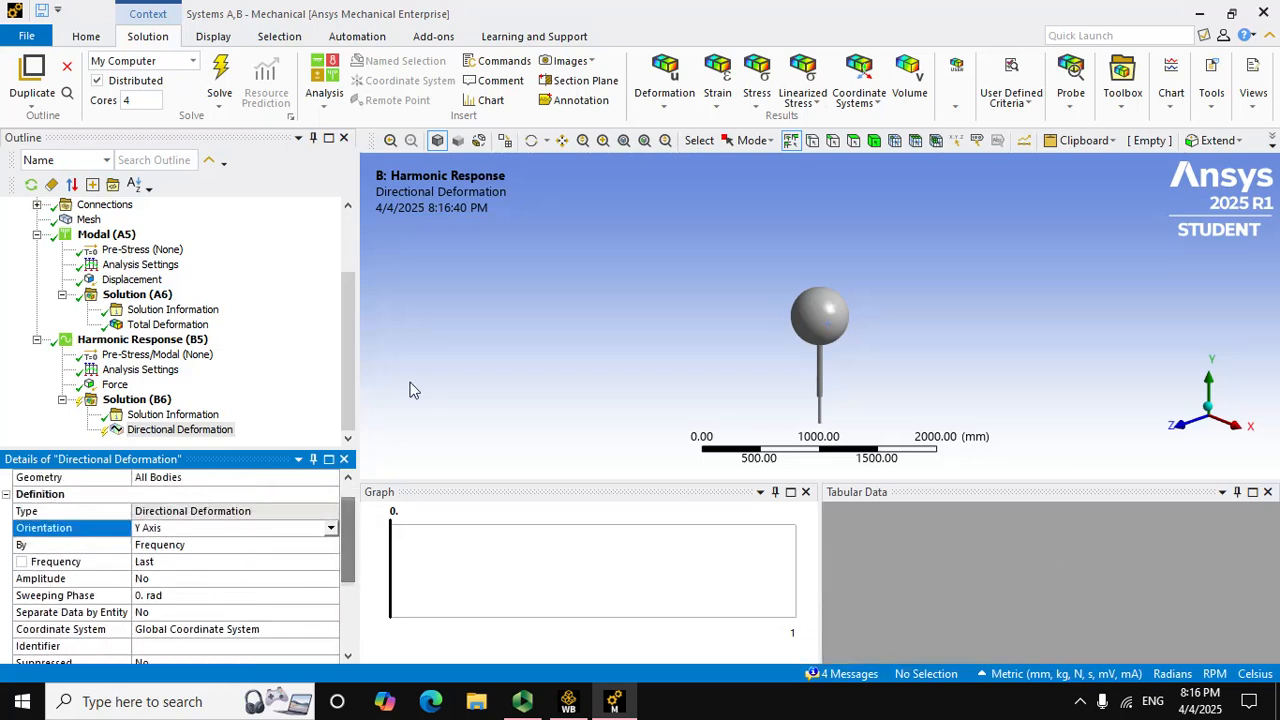
right_click(178, 429)
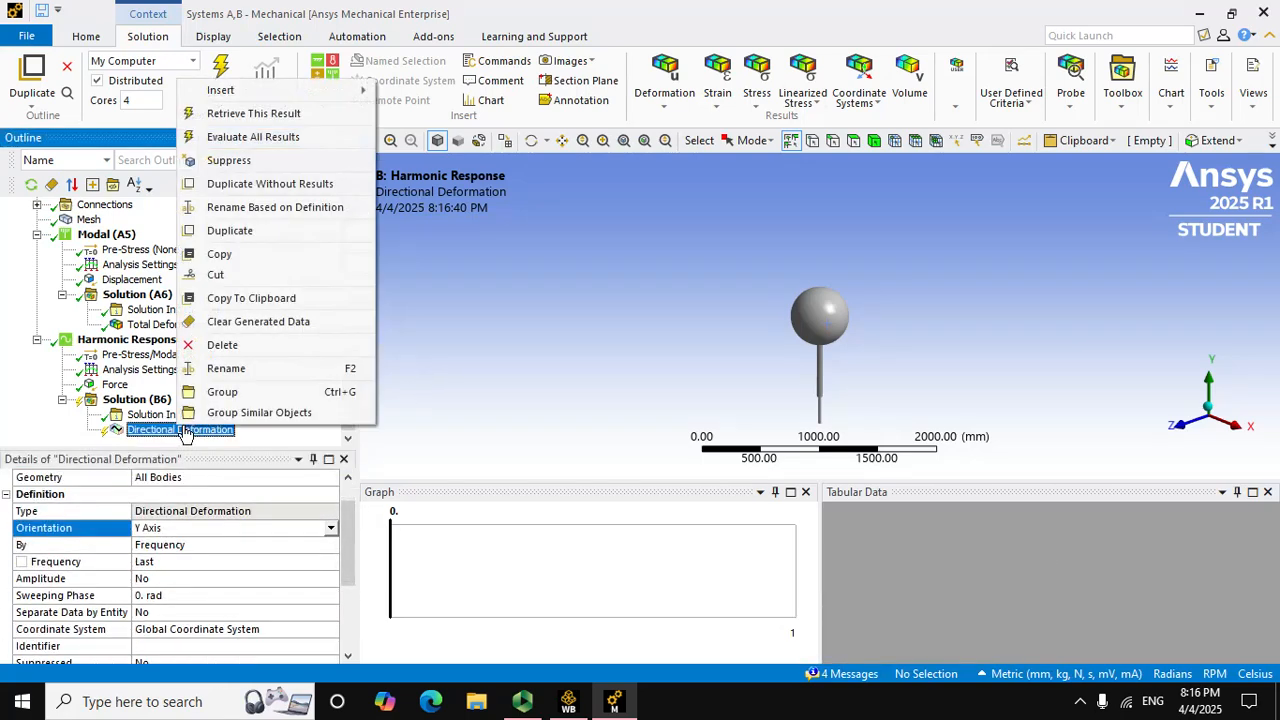
click(212, 137)
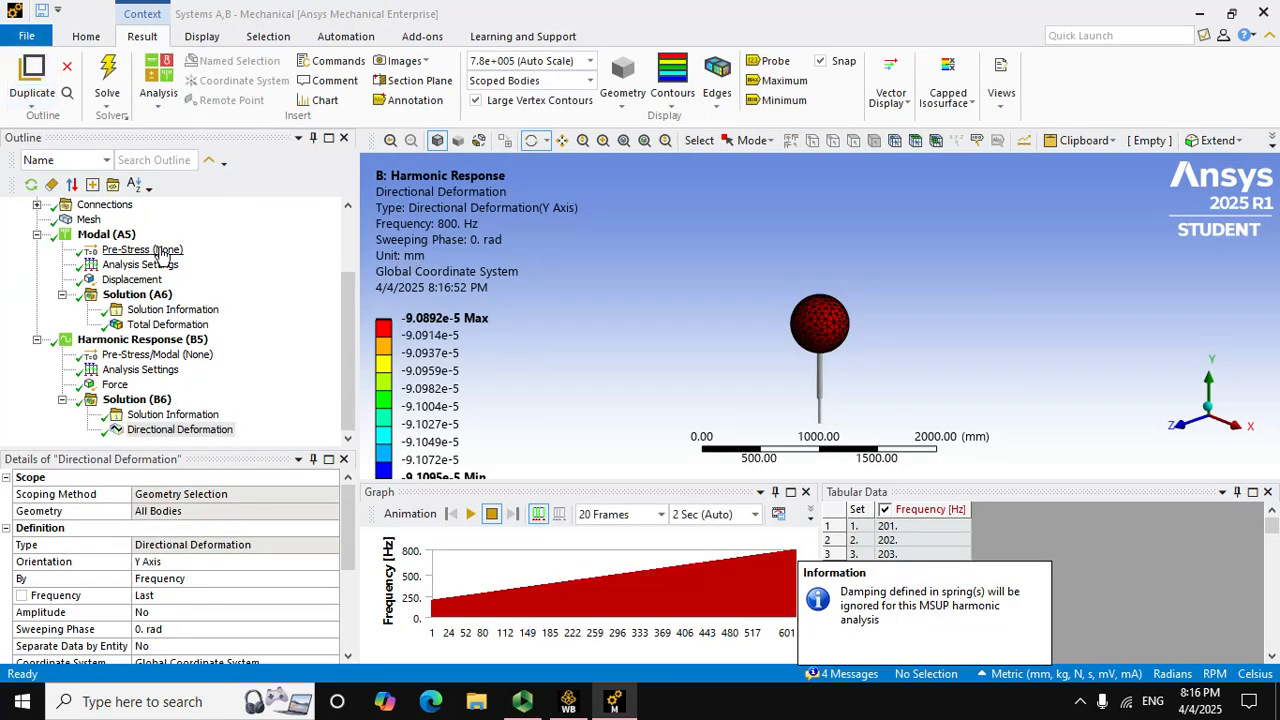
- Examine the Directional Deformation result's tabulated frequencies and play its animation
click(1038, 542)
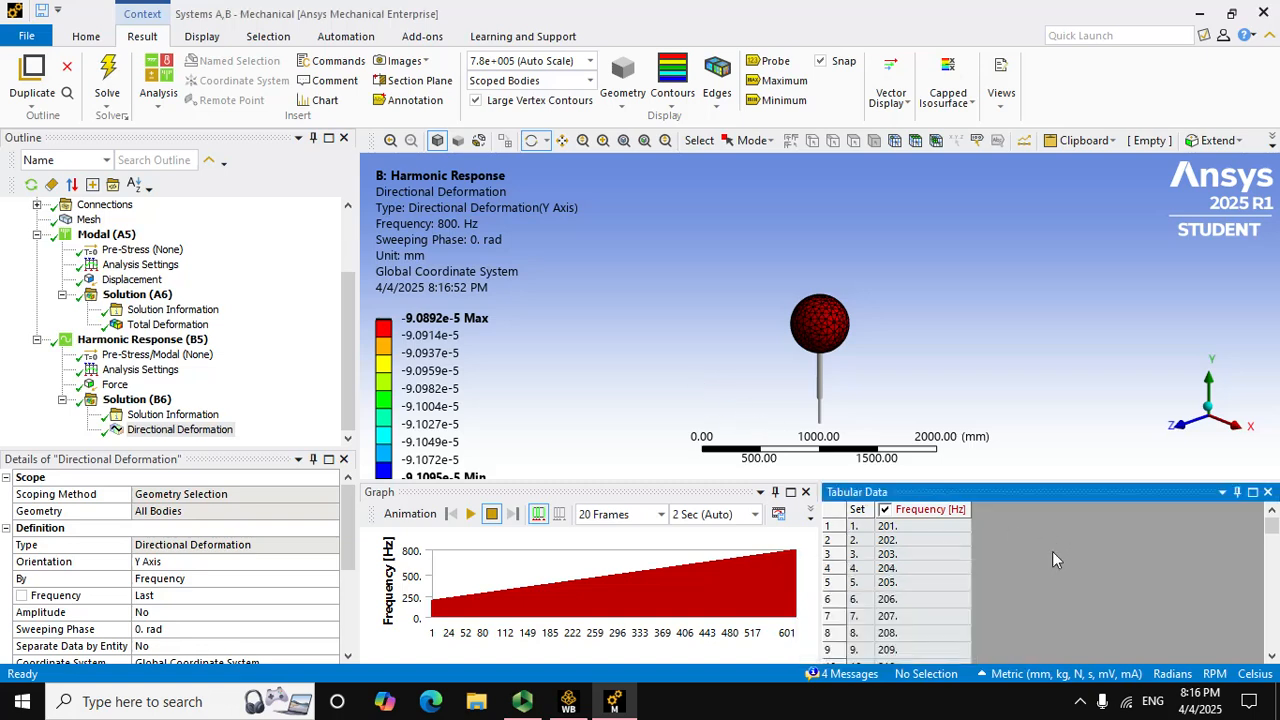
scroll(922, 598, down, 14)
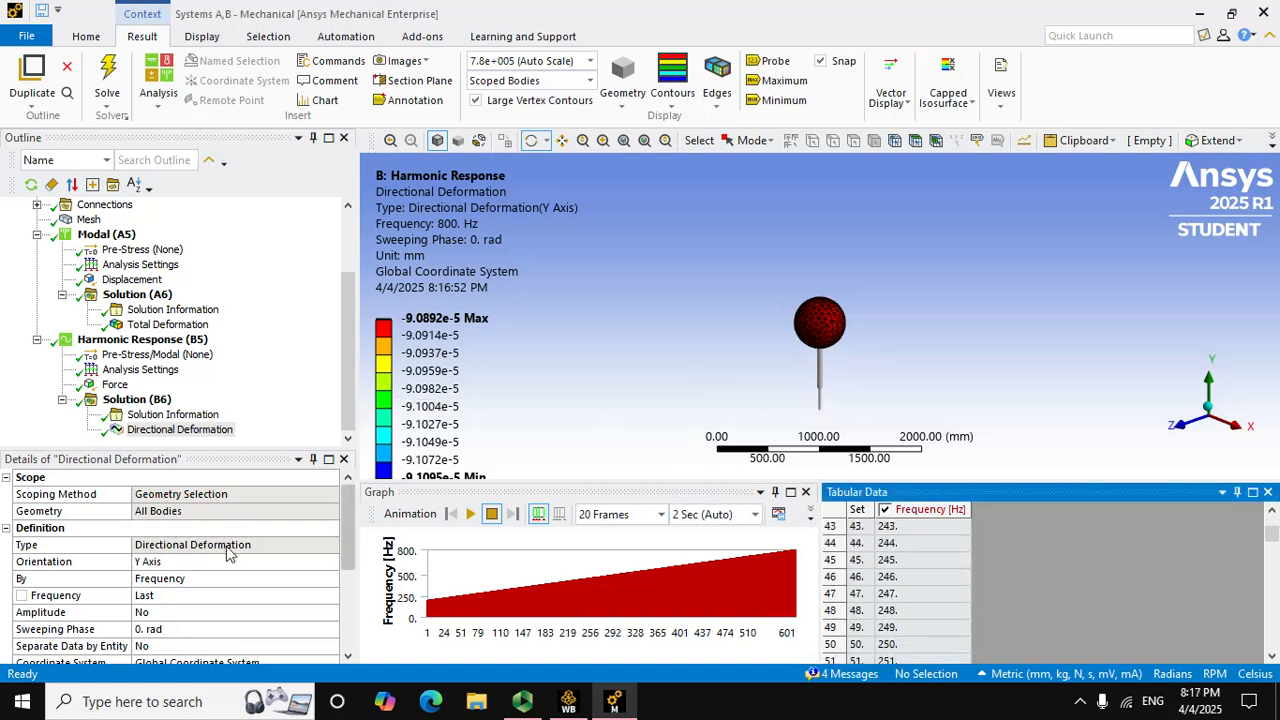
drag(348, 352, 331, 424)
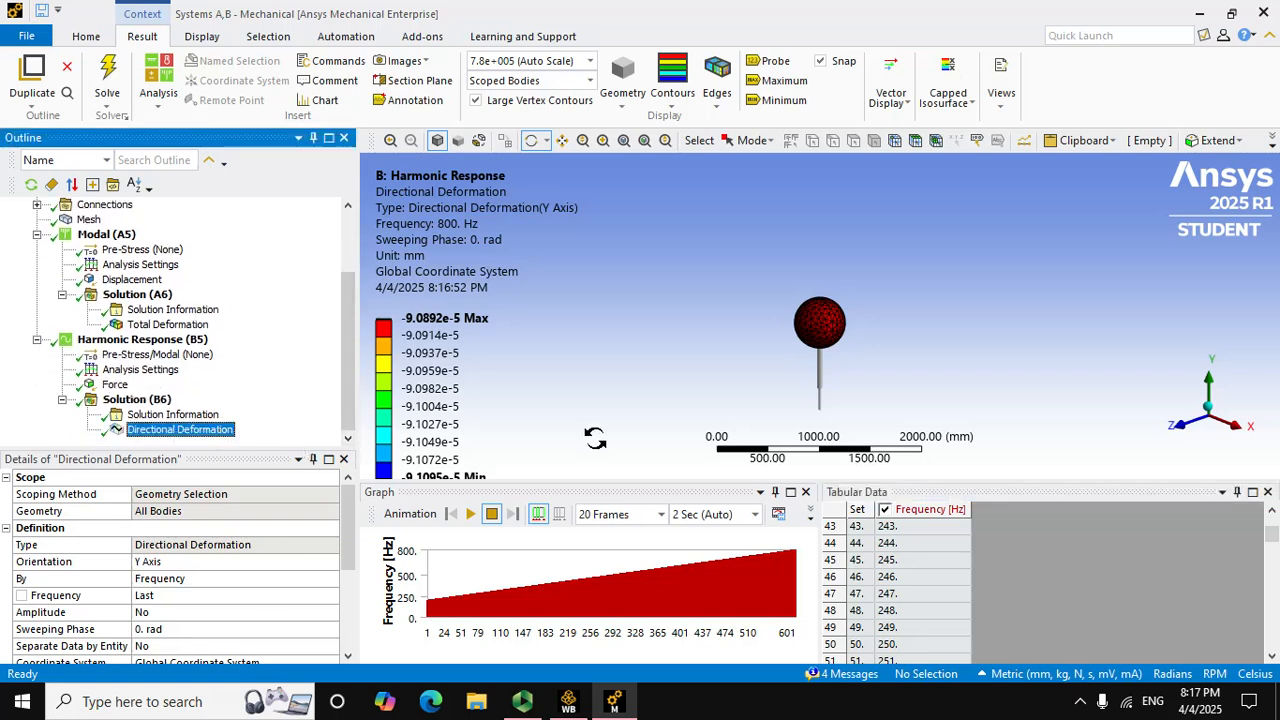
click(475, 521)
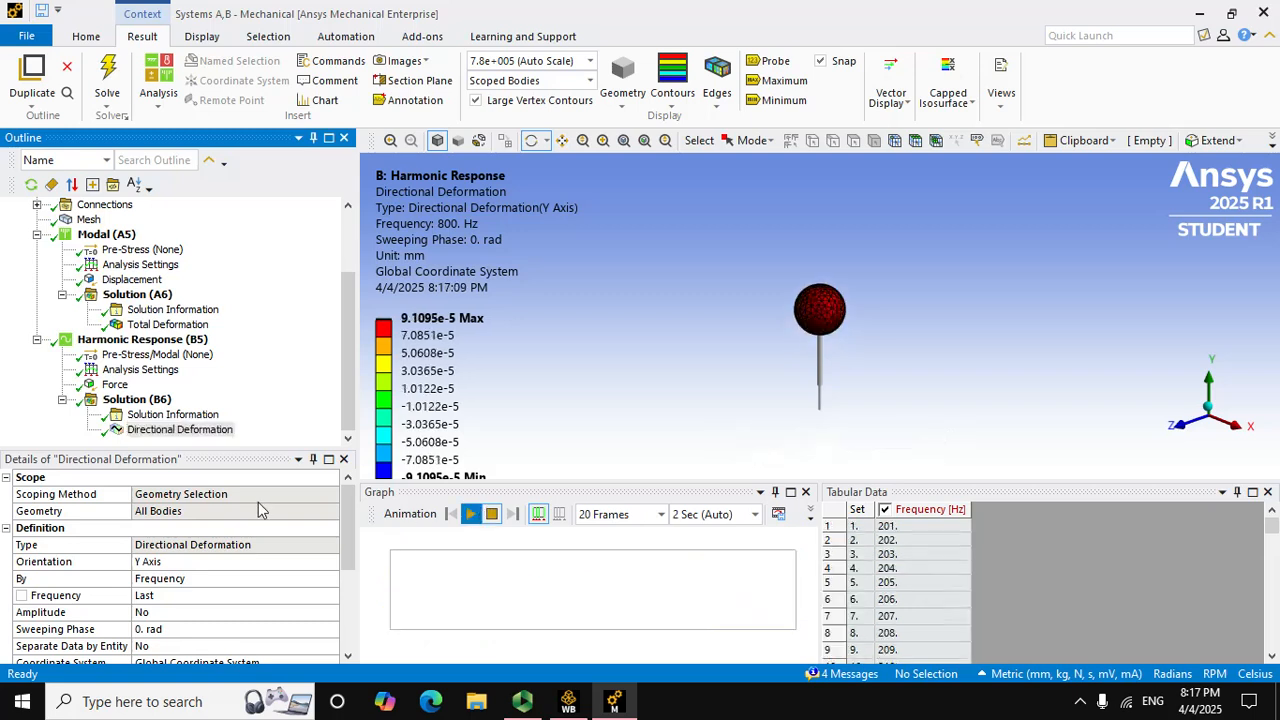
click(491, 514)
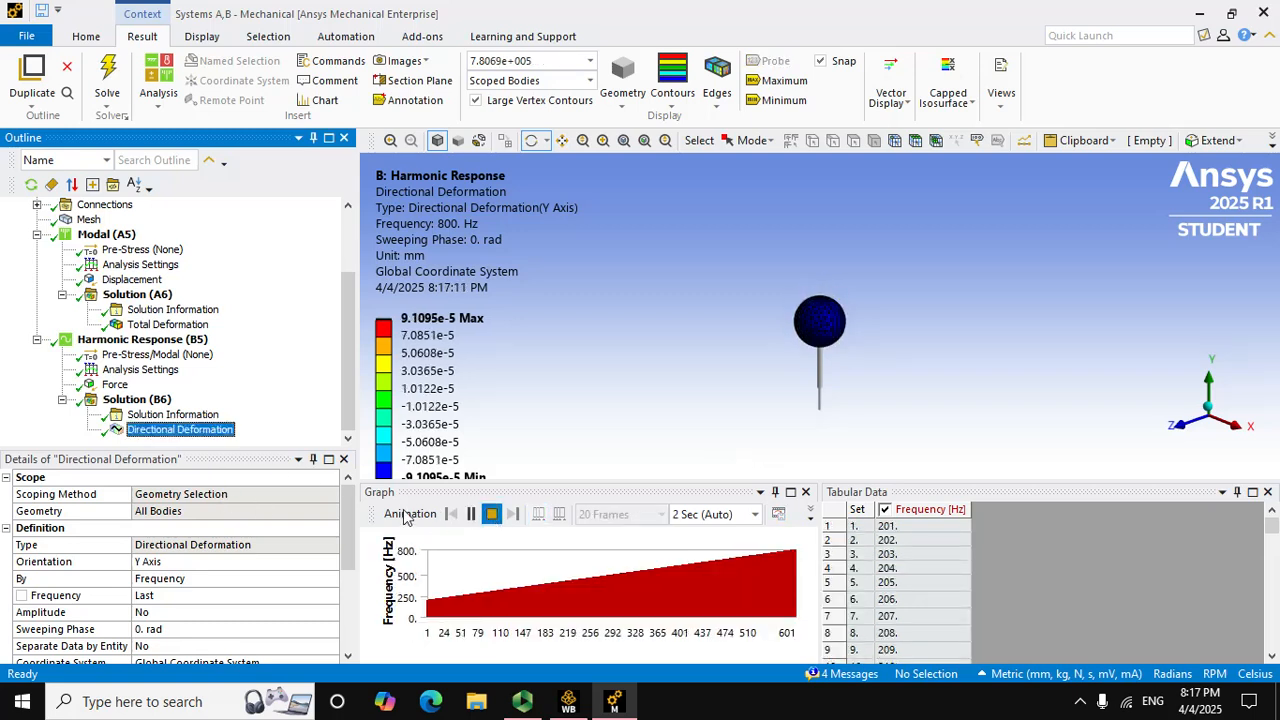
- Delete the Directional Deformation result from the harmonic solution
right_click(142, 429)
click(184, 344)
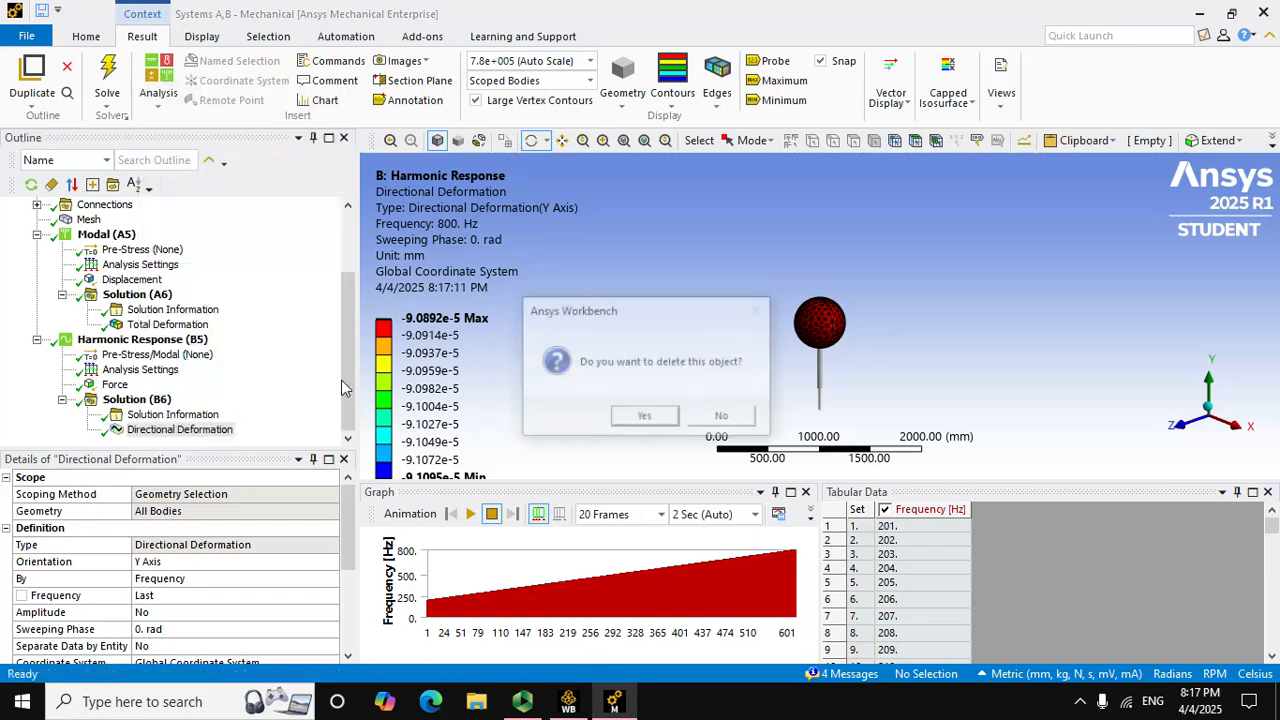
click(644, 414)
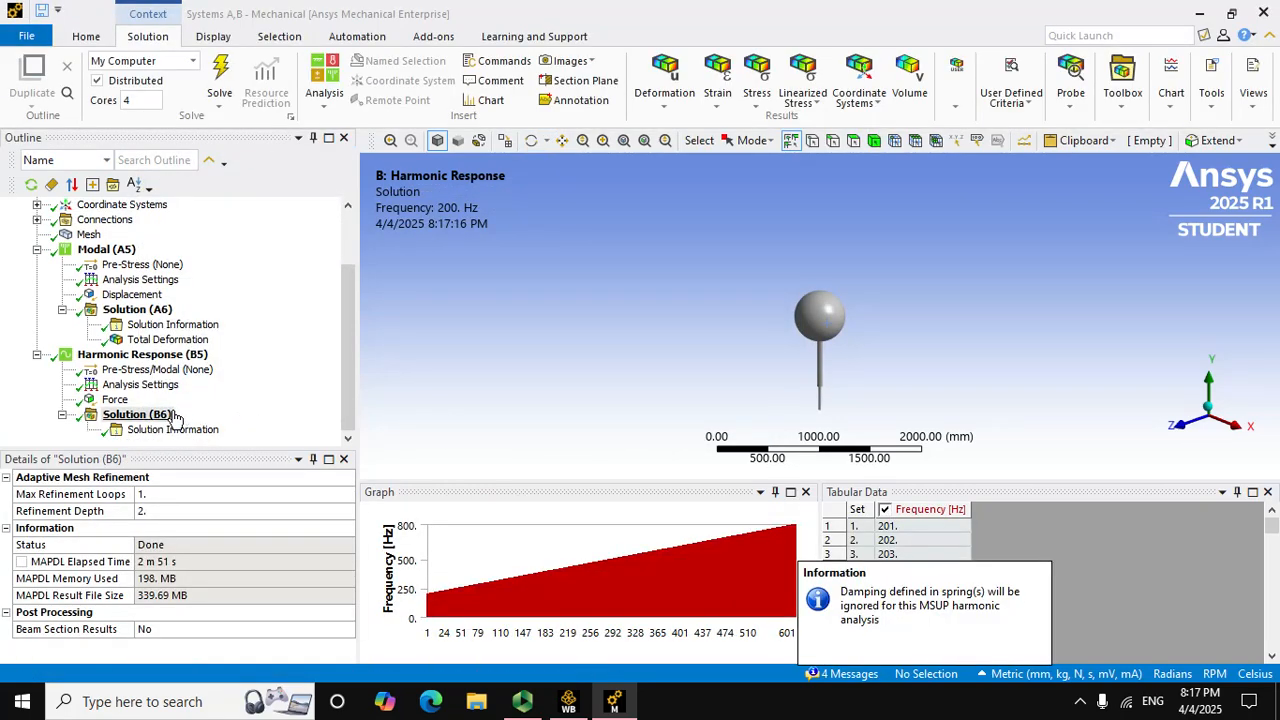
- Add a deformation Frequency Response result to the harmonic solution, scoped to the sphere's face
right_click(172, 414)
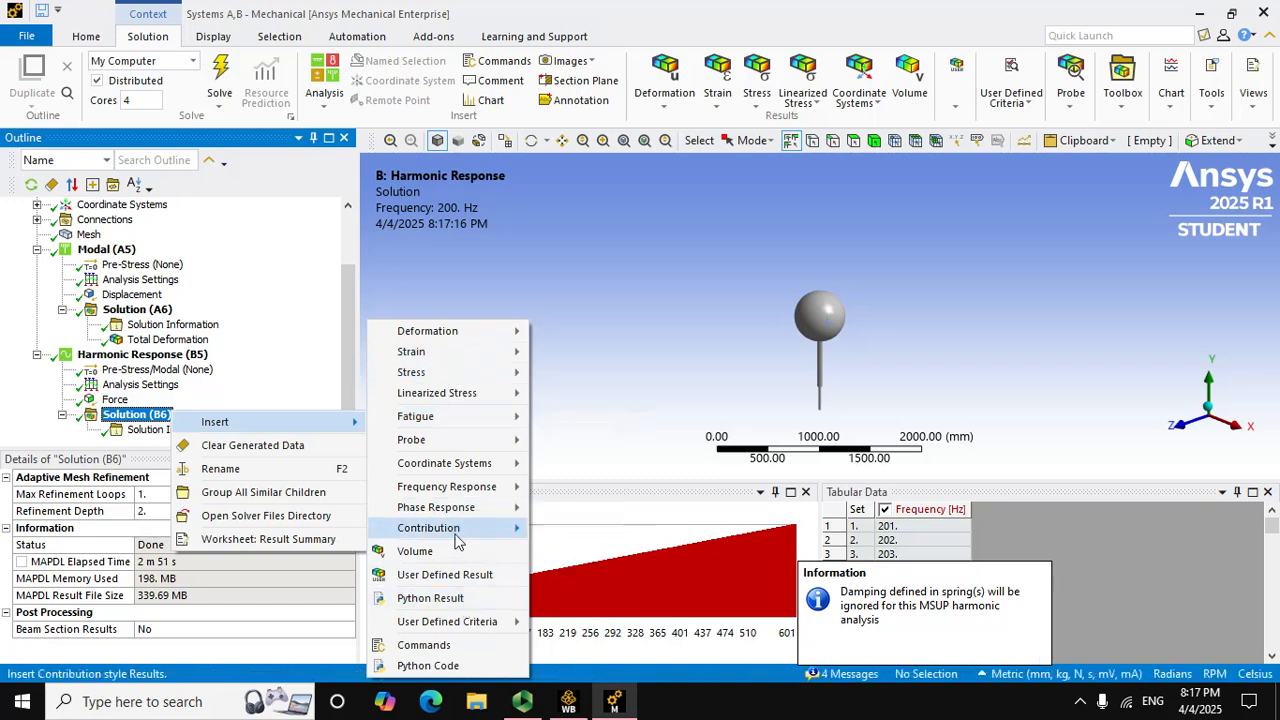
mouse_move(480, 463)
mouse_move(468, 487)
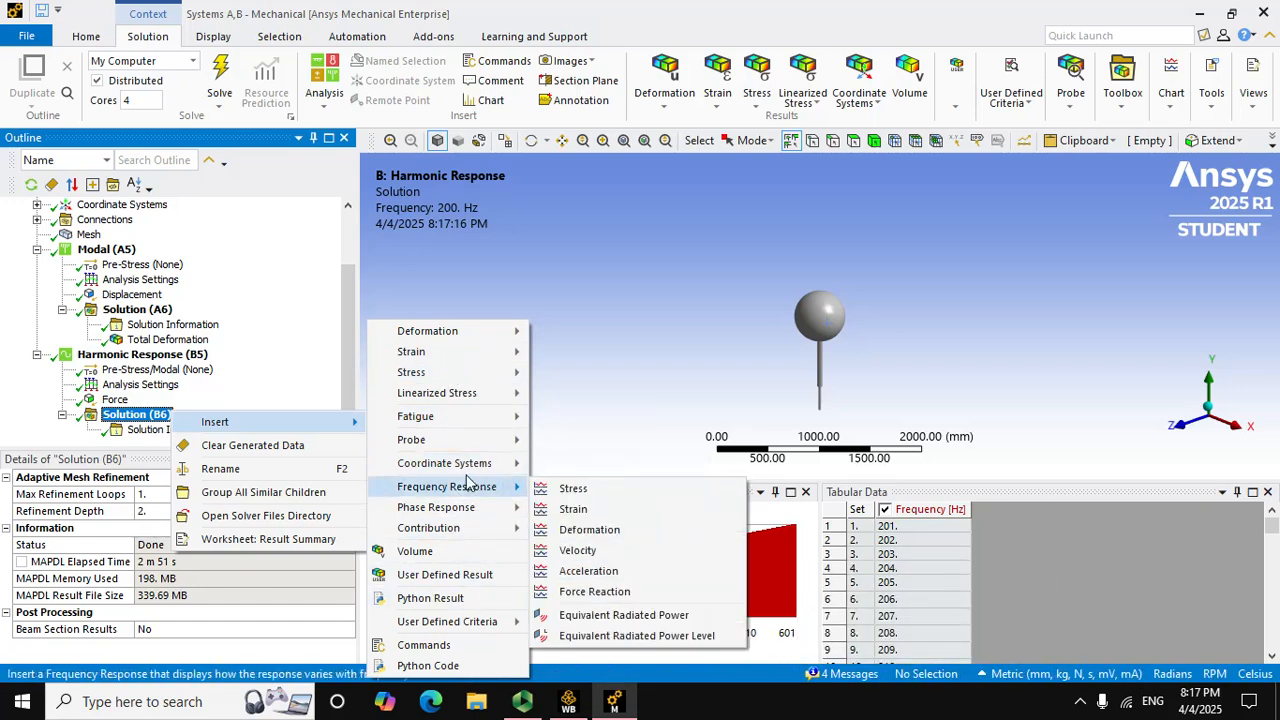
click(589, 530)
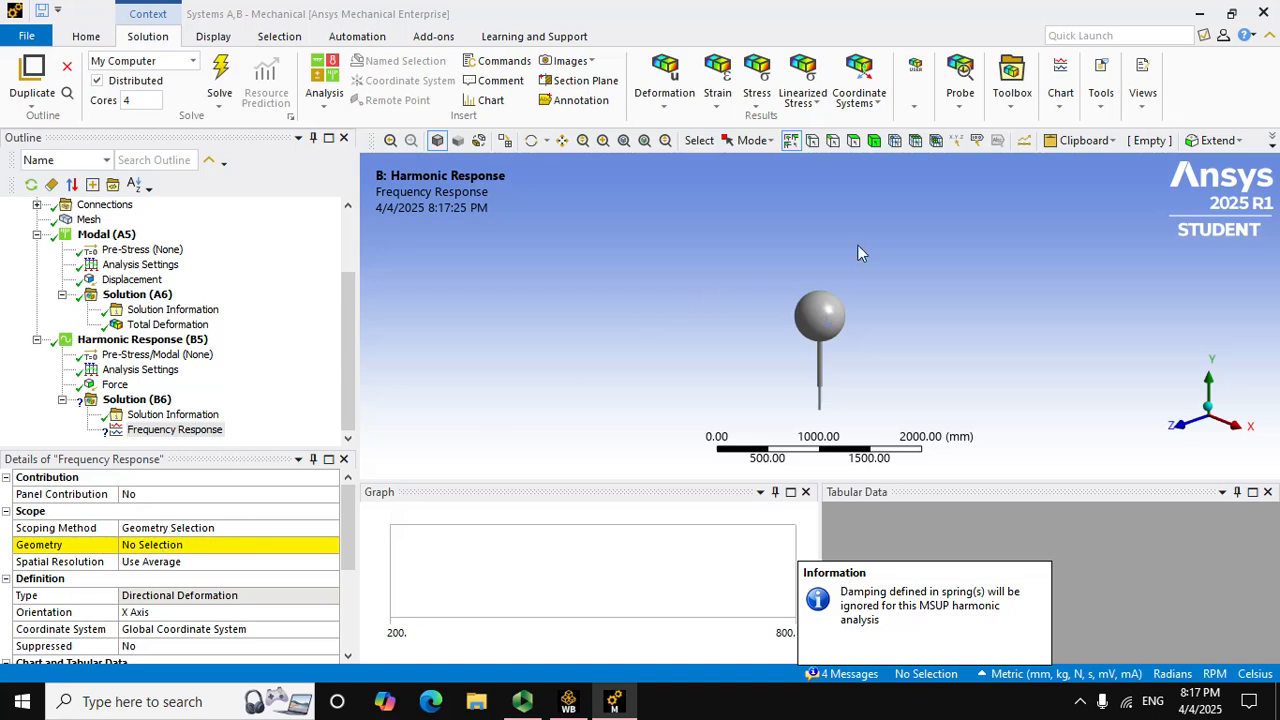
click(832, 323)
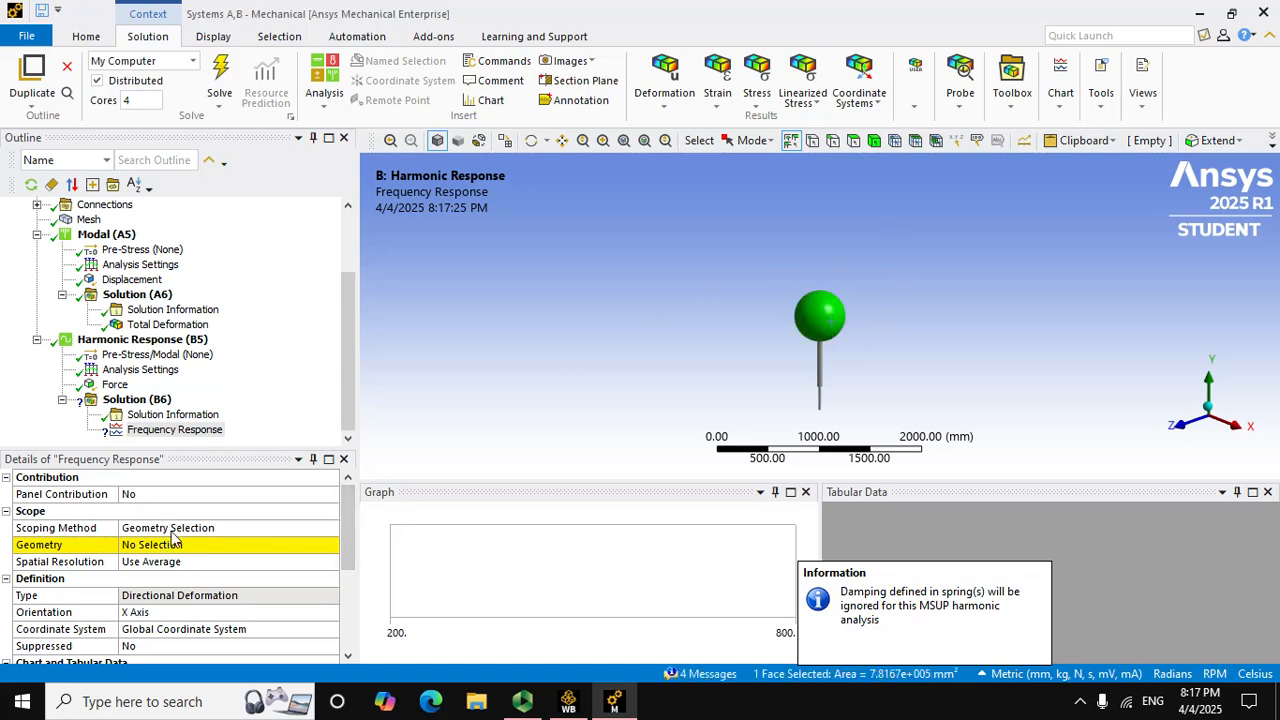
click(168, 545)
click(171, 545)
- Set the Frequency Response orientation to Y Axis and evaluate all results
click(156, 613)
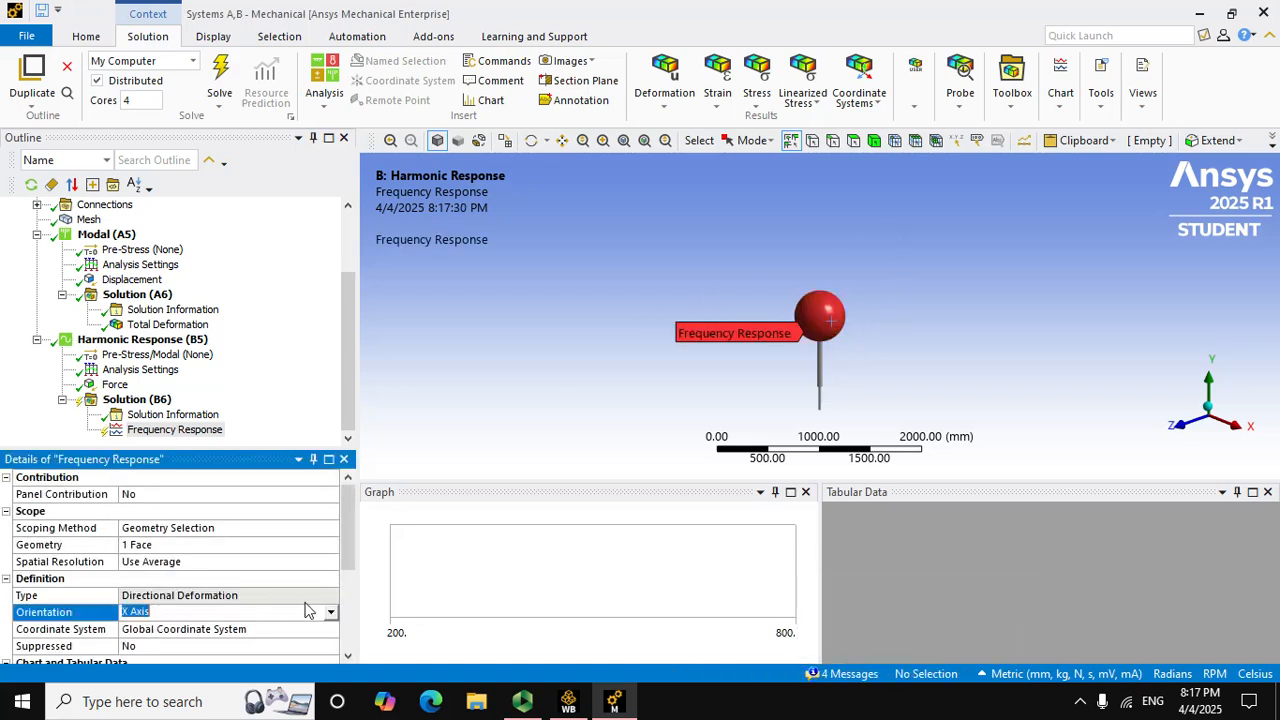
click(331, 613)
click(134, 640)
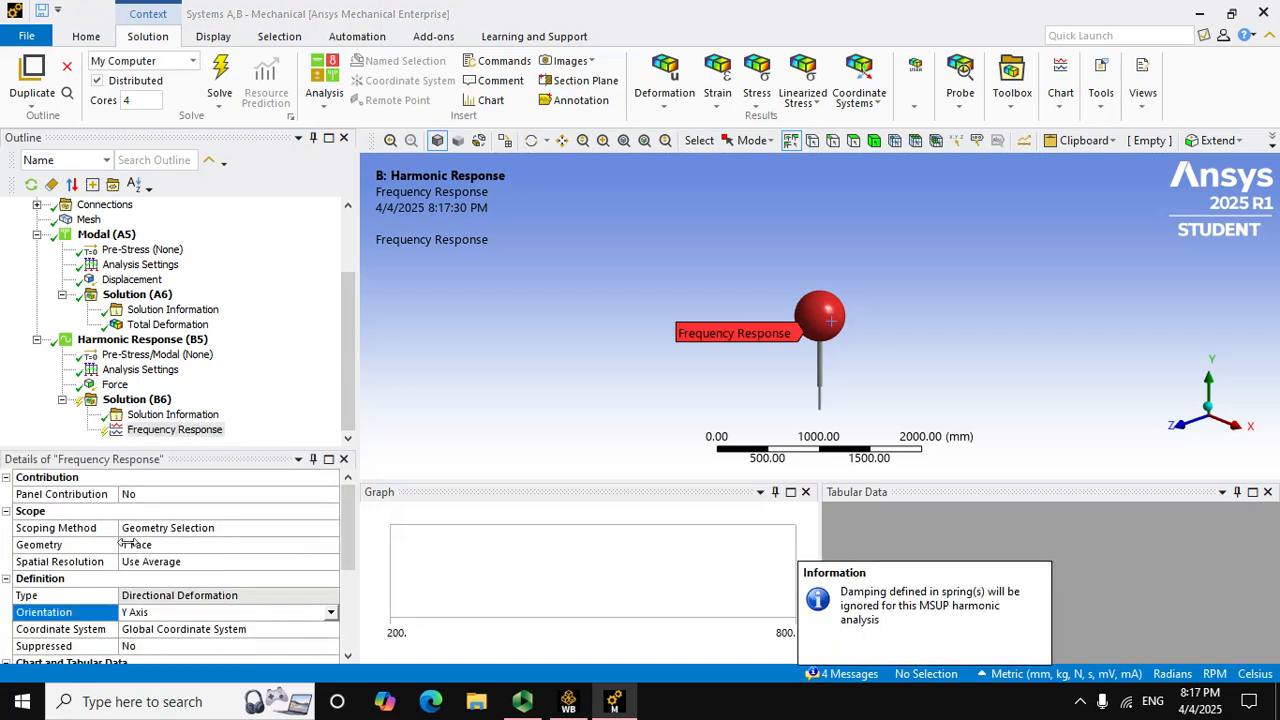
right_click(150, 430)
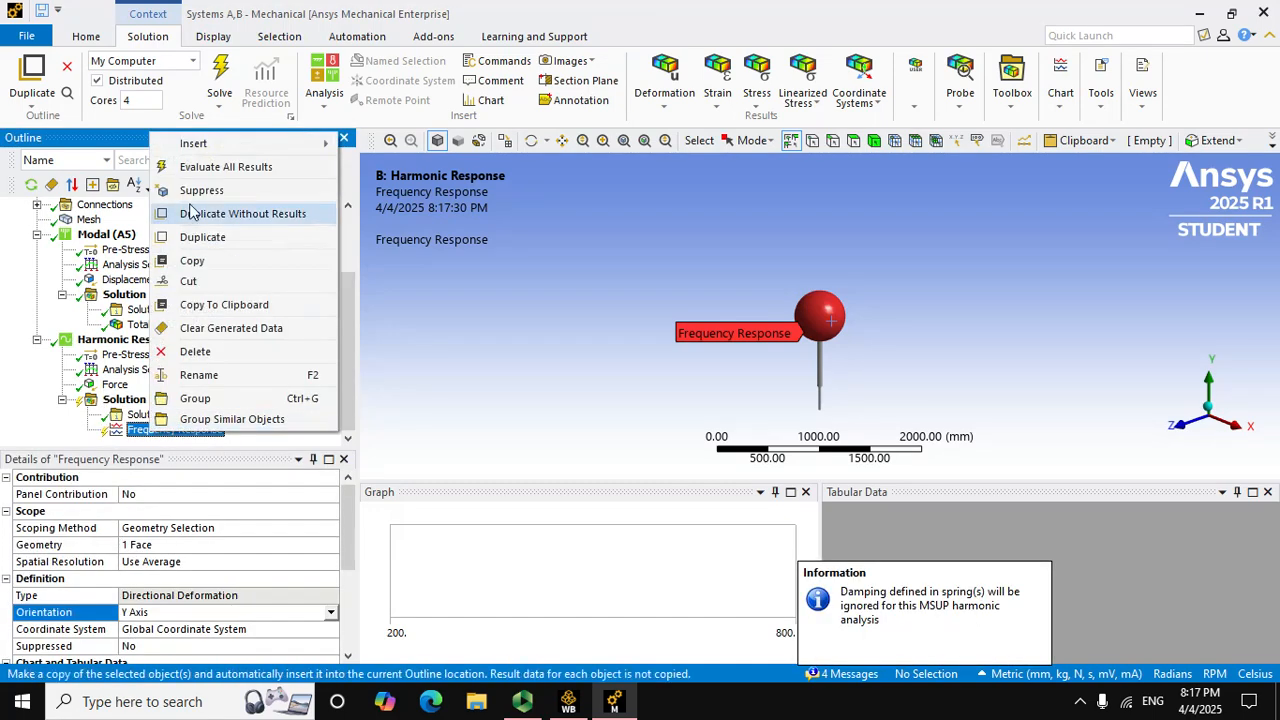
click(197, 168)
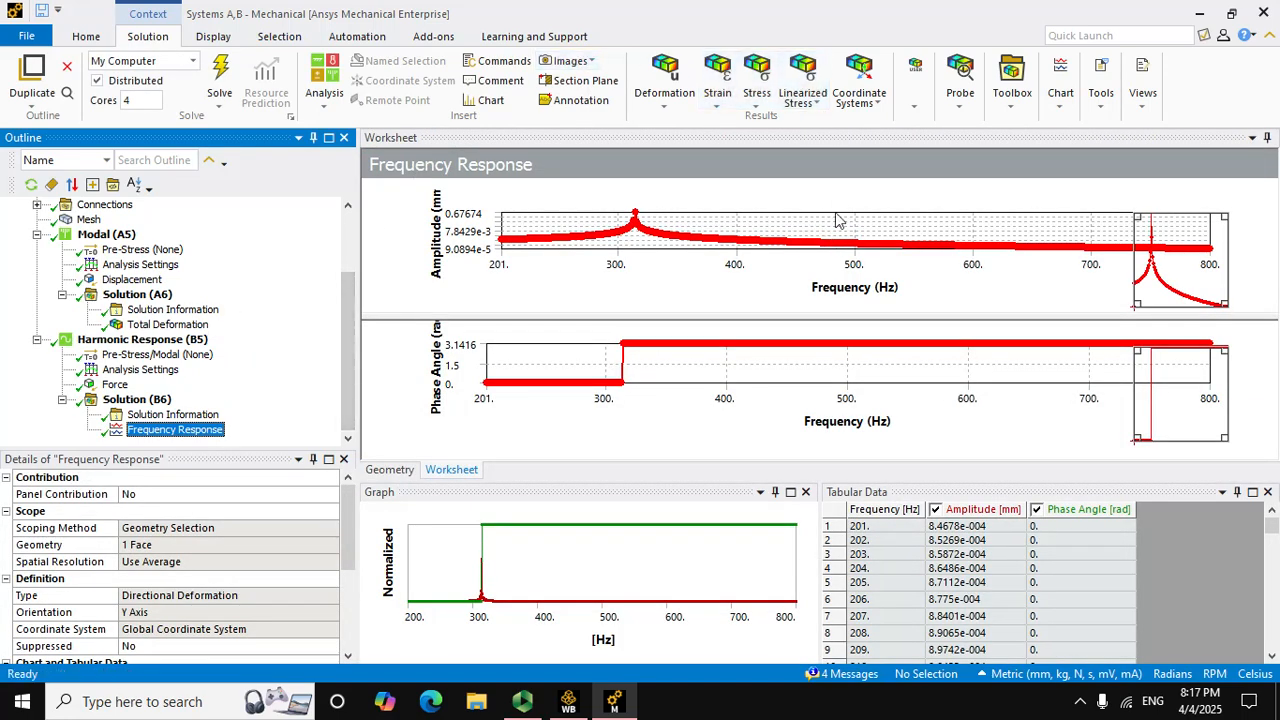
- Enlarge the Frequency Response worksheet and its amplitude plot to examine the resonance peak
right_click(656, 491)
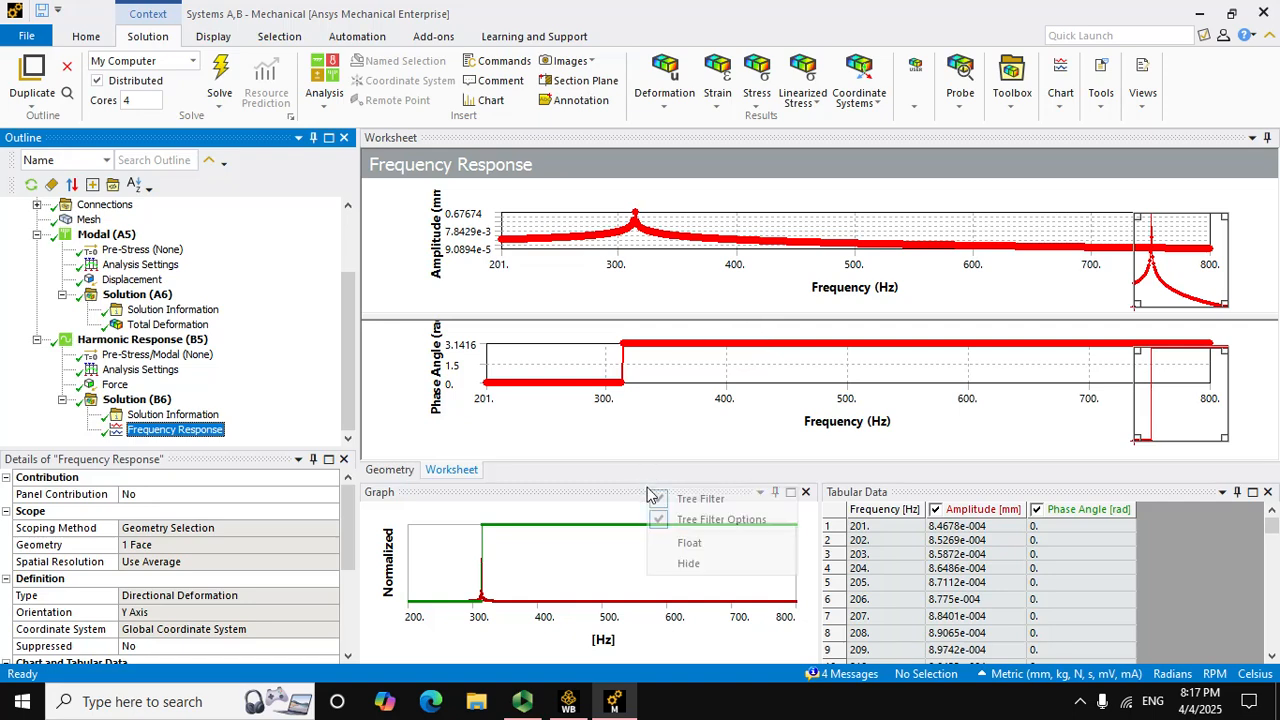
click(652, 491)
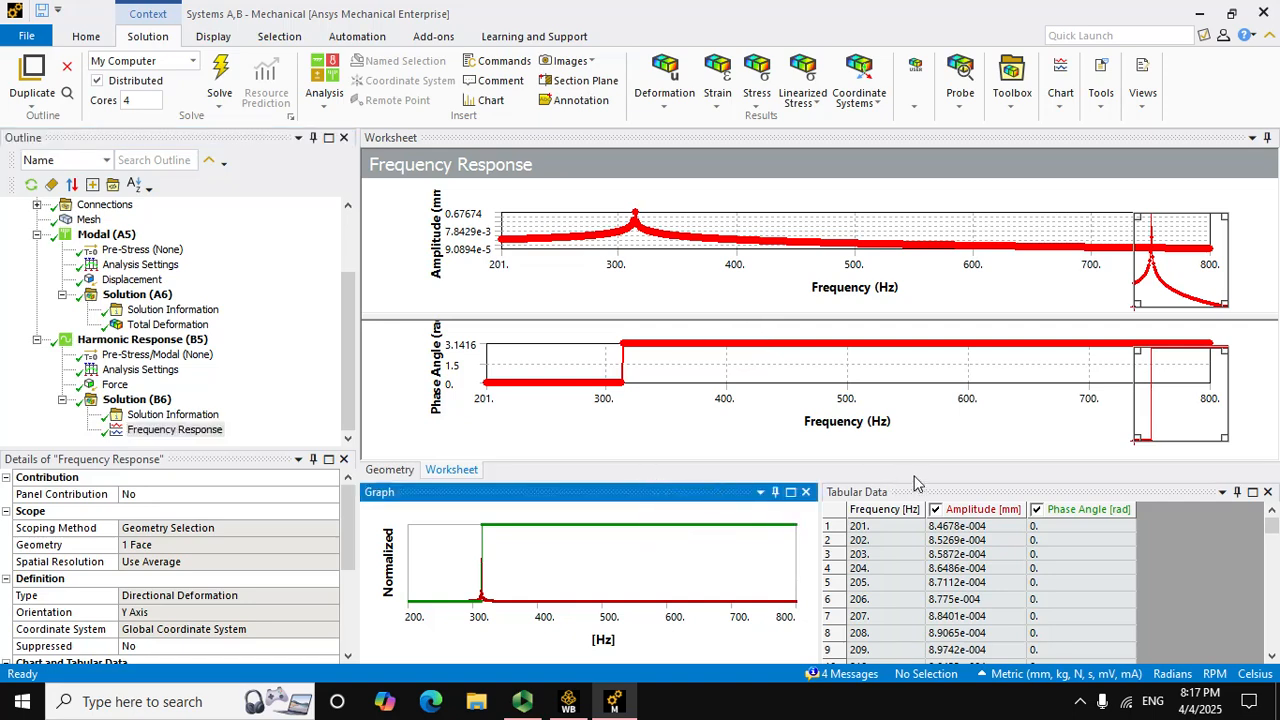
drag(928, 494, 916, 605)
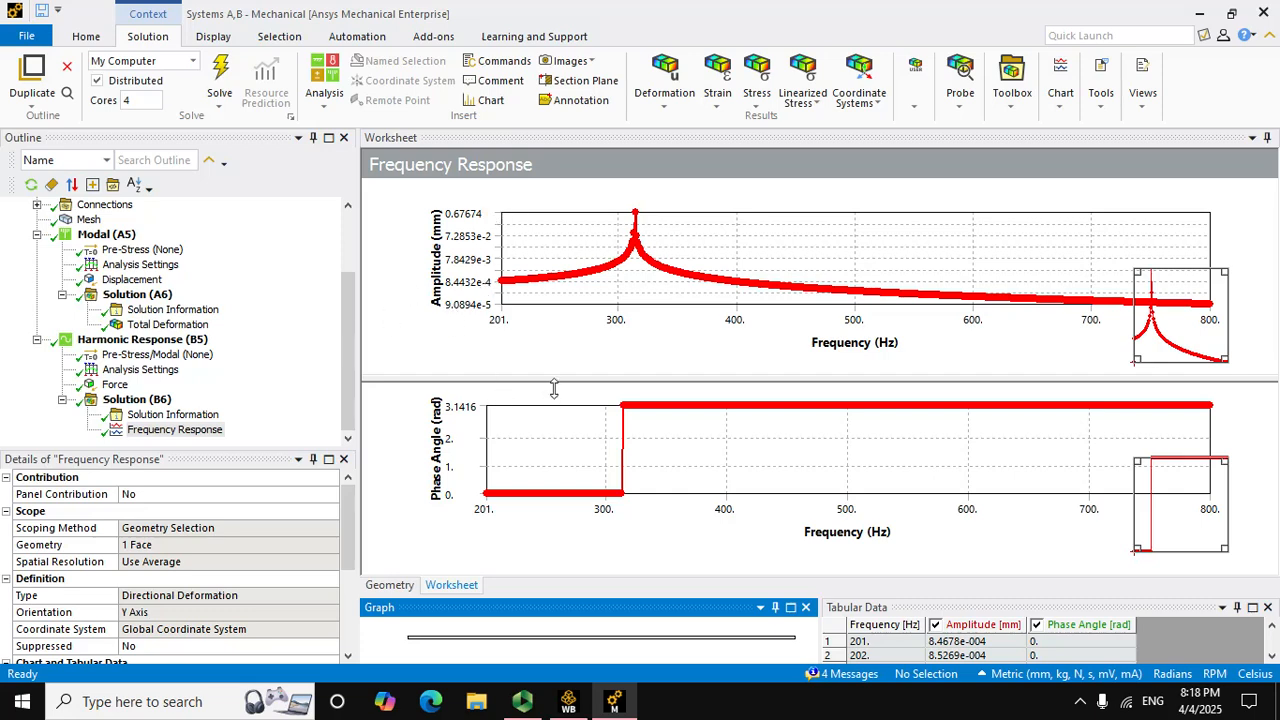
drag(554, 388, 553, 448)
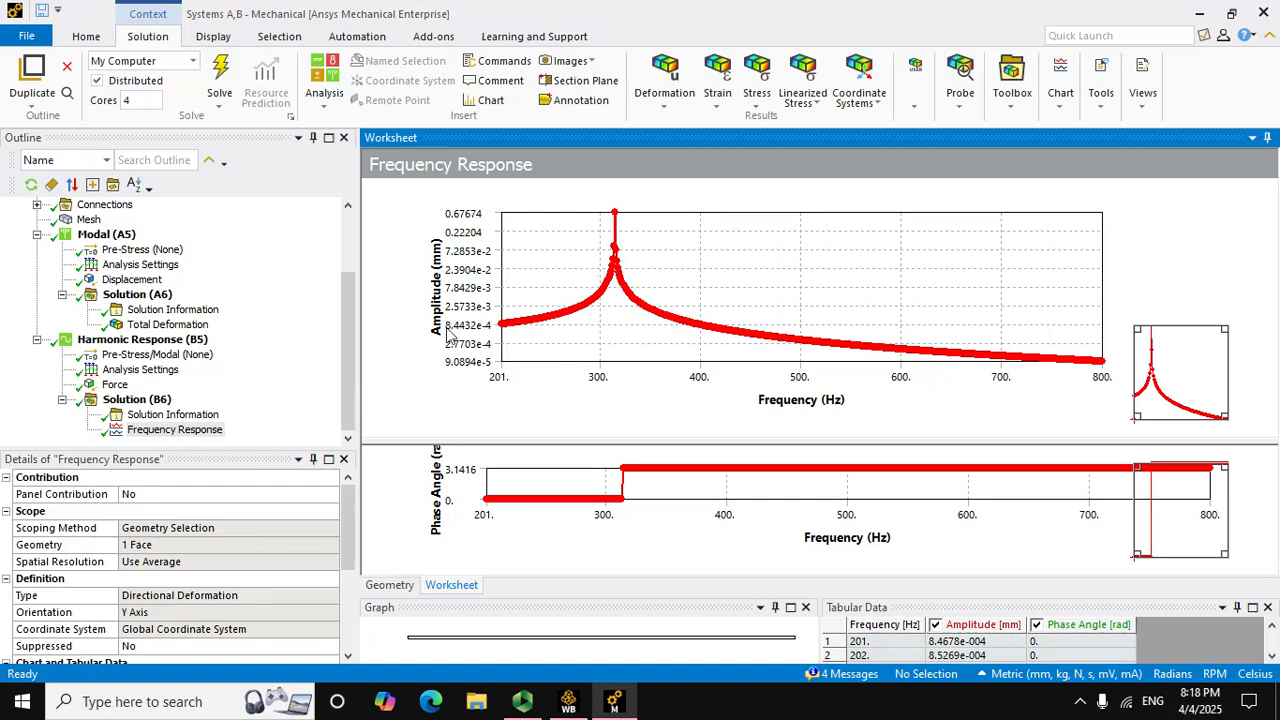
- Set the longitudinal damping of the ground-to-solid spring connection to 1.e+006 N·s/mm
click(342, 303)
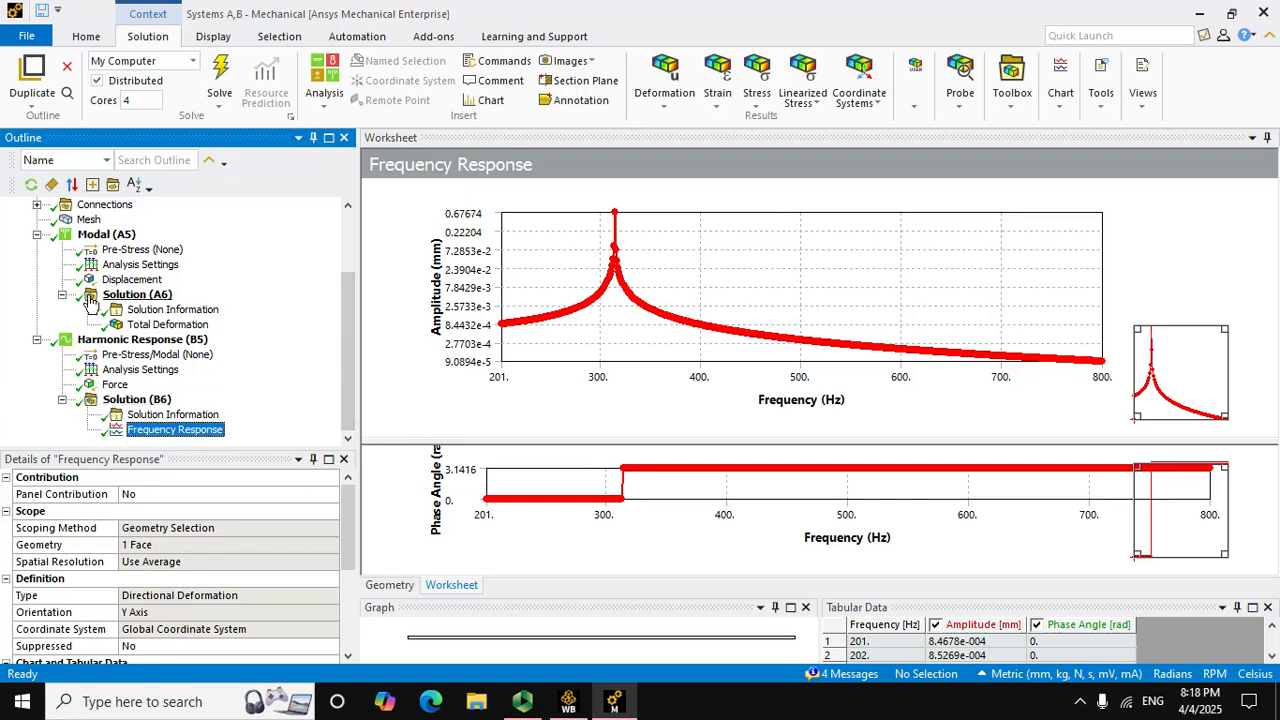
drag(339, 345, 346, 259)
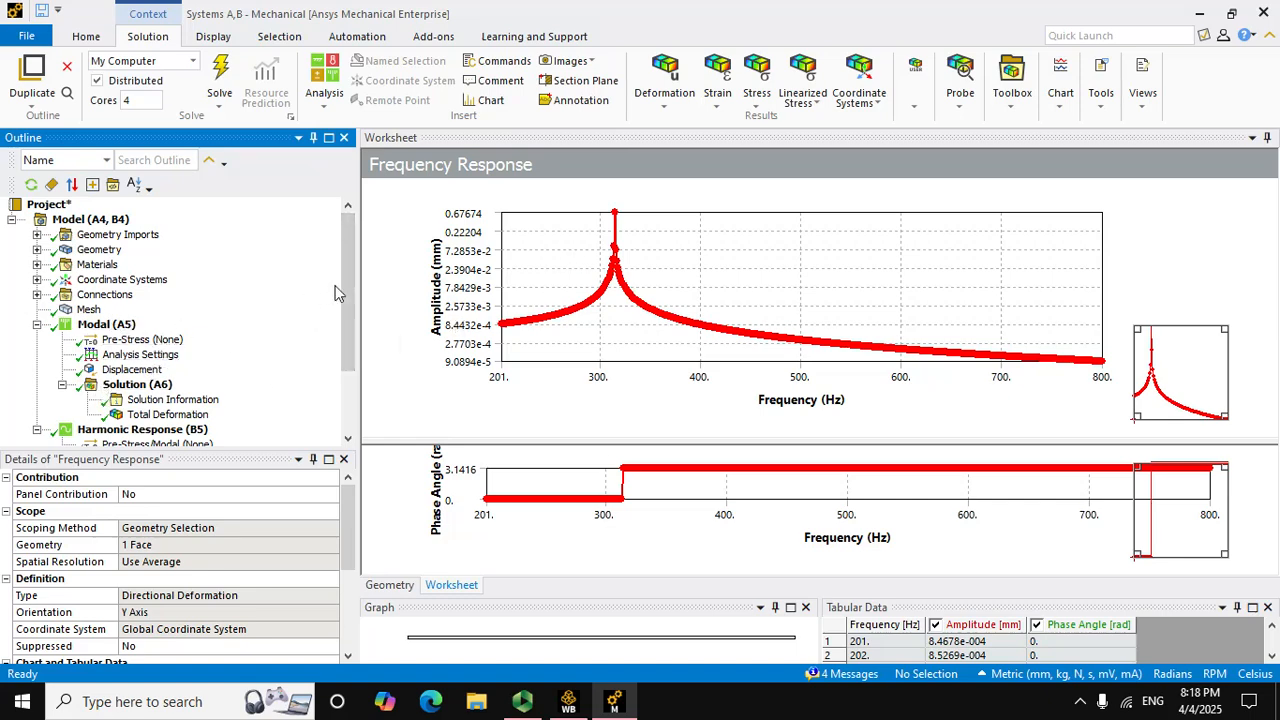
drag(345, 293, 345, 415)
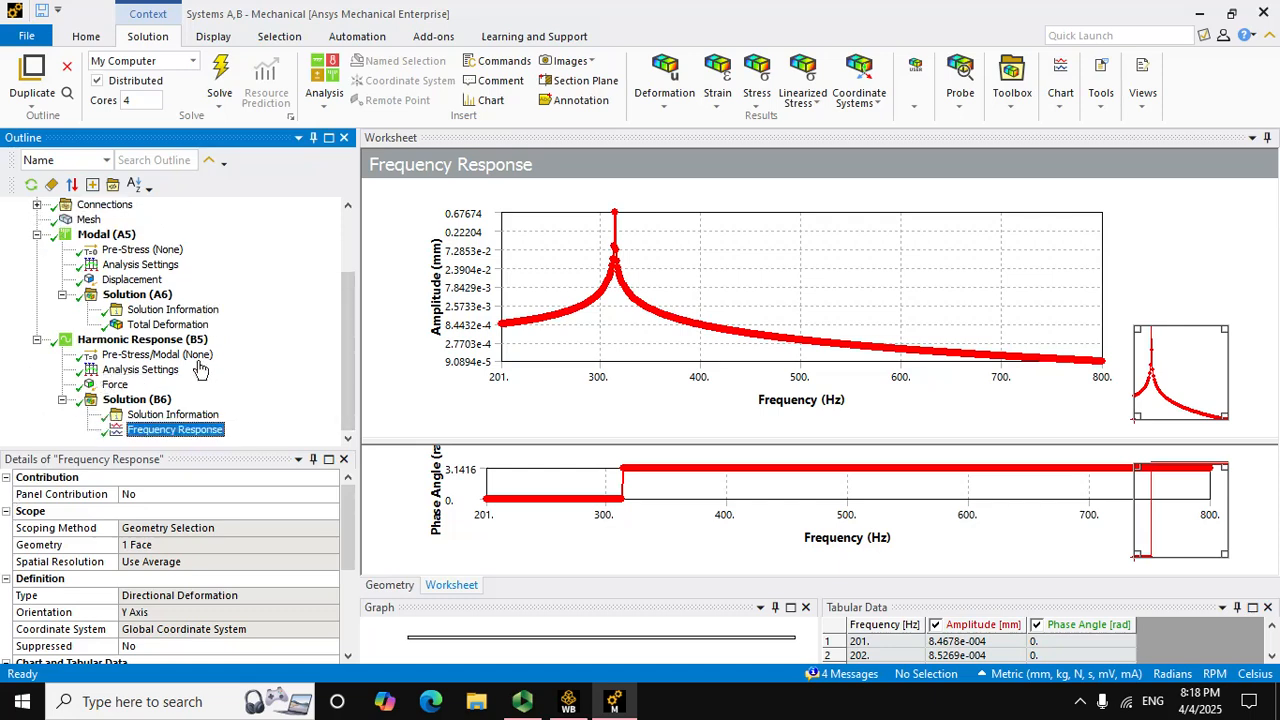
drag(353, 328, 327, 244)
click(36, 294)
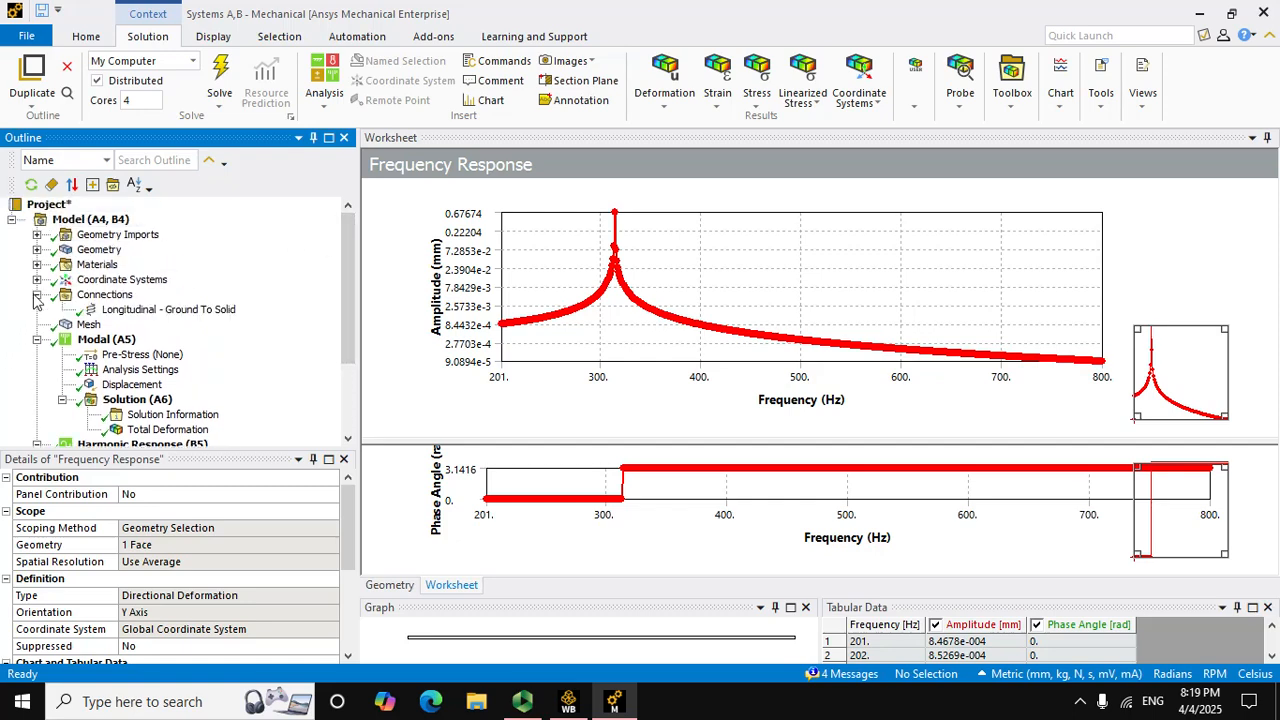
click(128, 310)
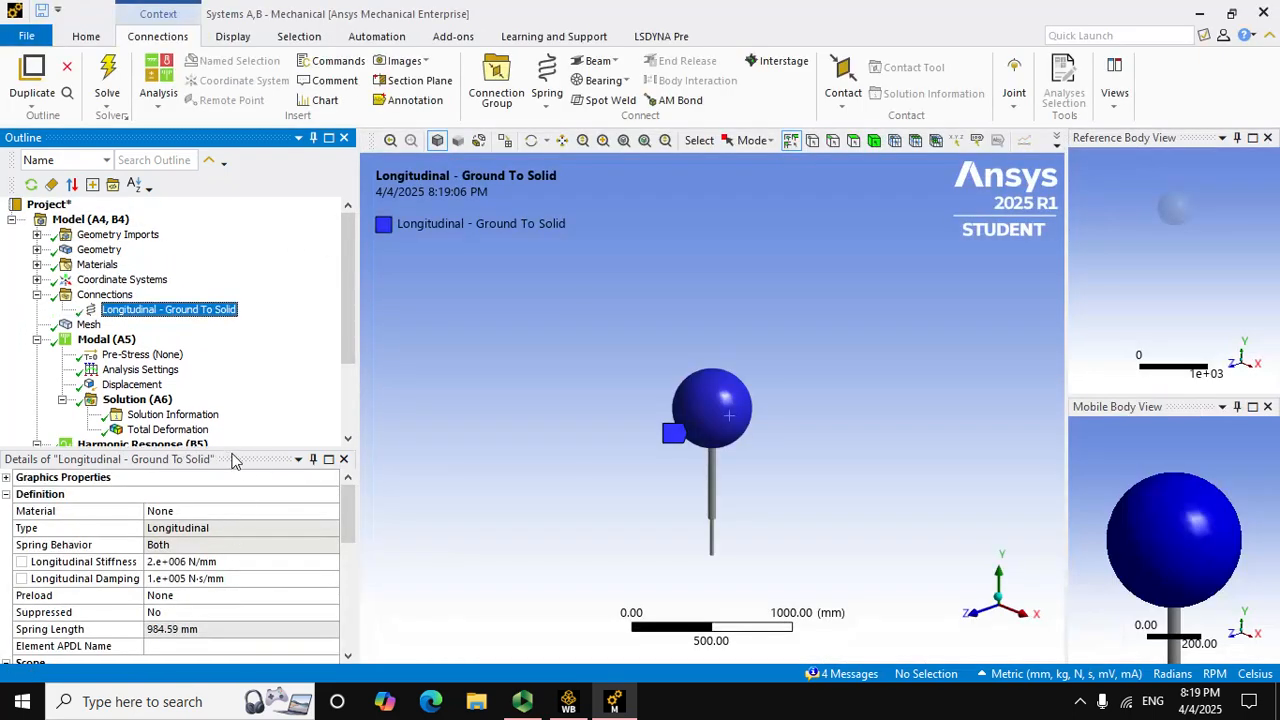
drag(246, 452, 271, 340)
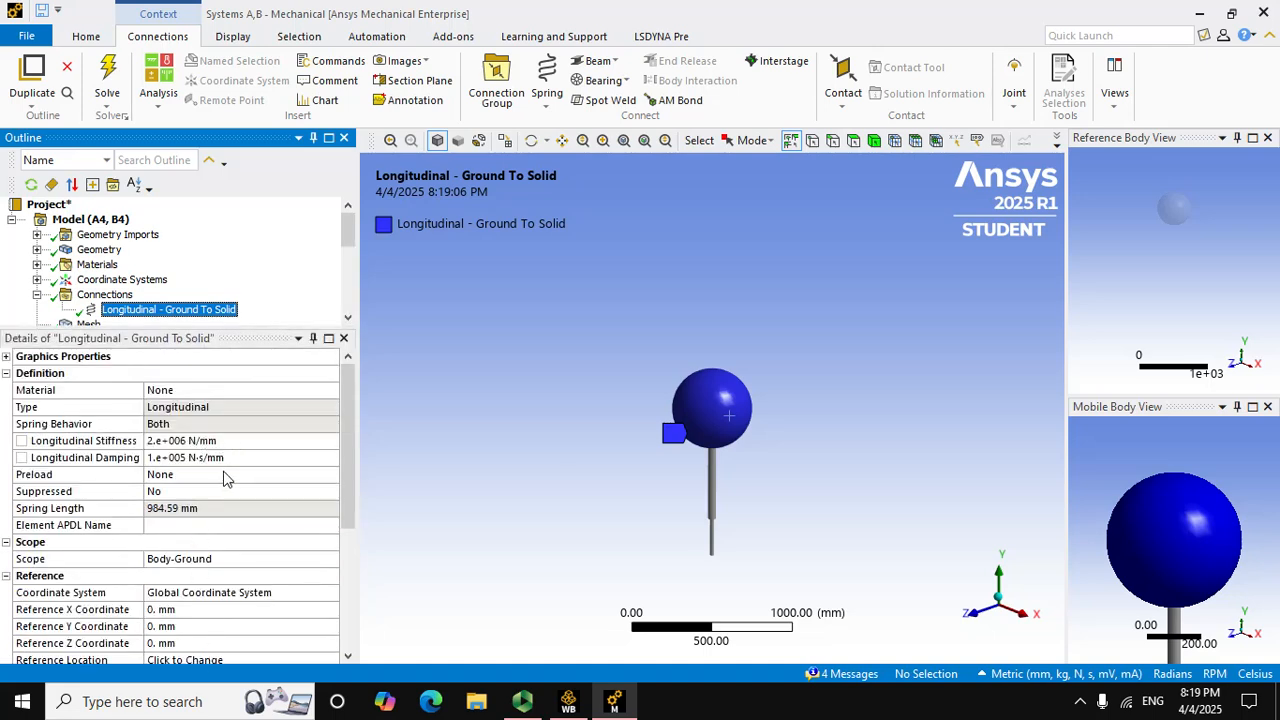
click(224, 478)
click(240, 460)
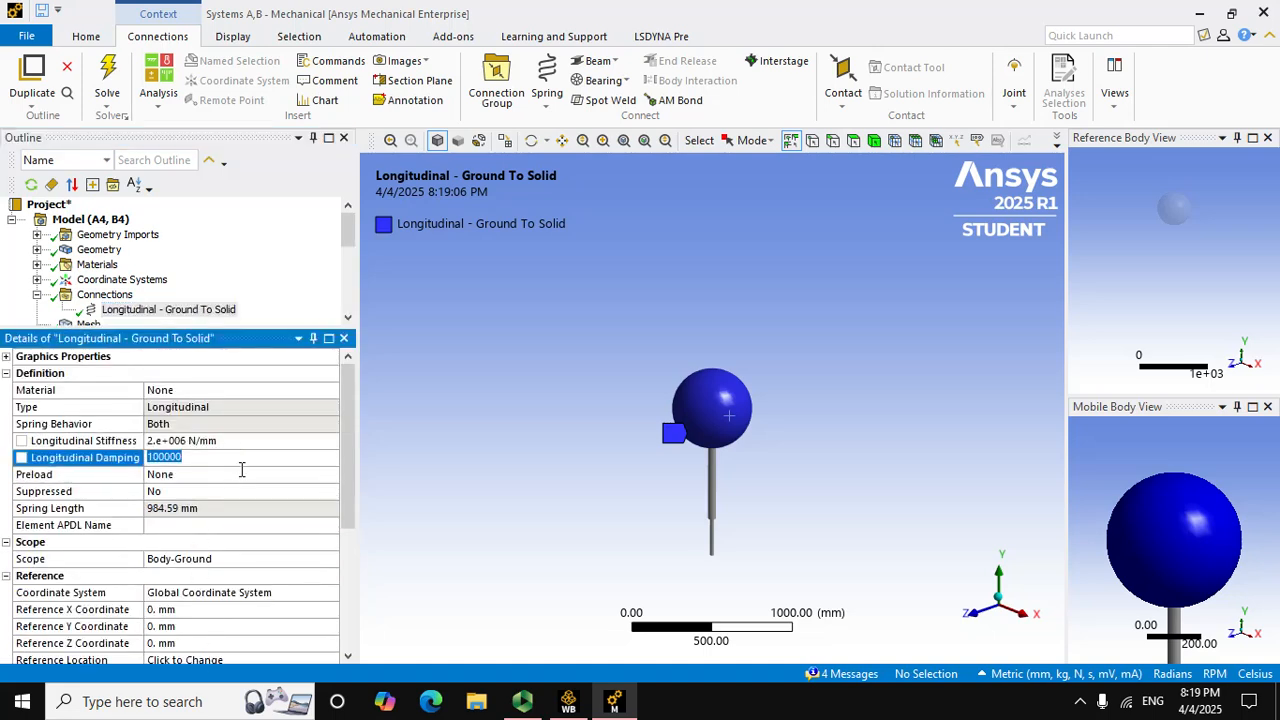
click(242, 468)
click(391, 414)
drag(352, 230, 348, 304)
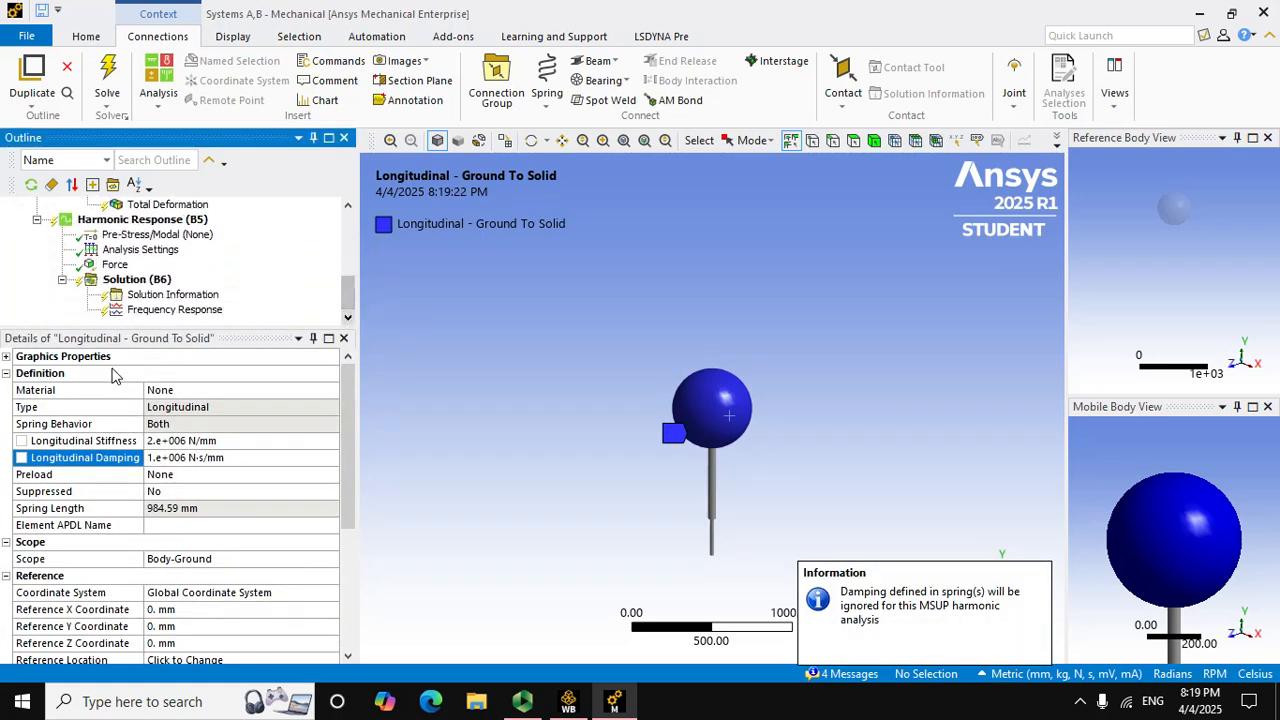
- Solve the harmonic response again with the updated spring damping, with the Frequency Response result on display
click(165, 311)
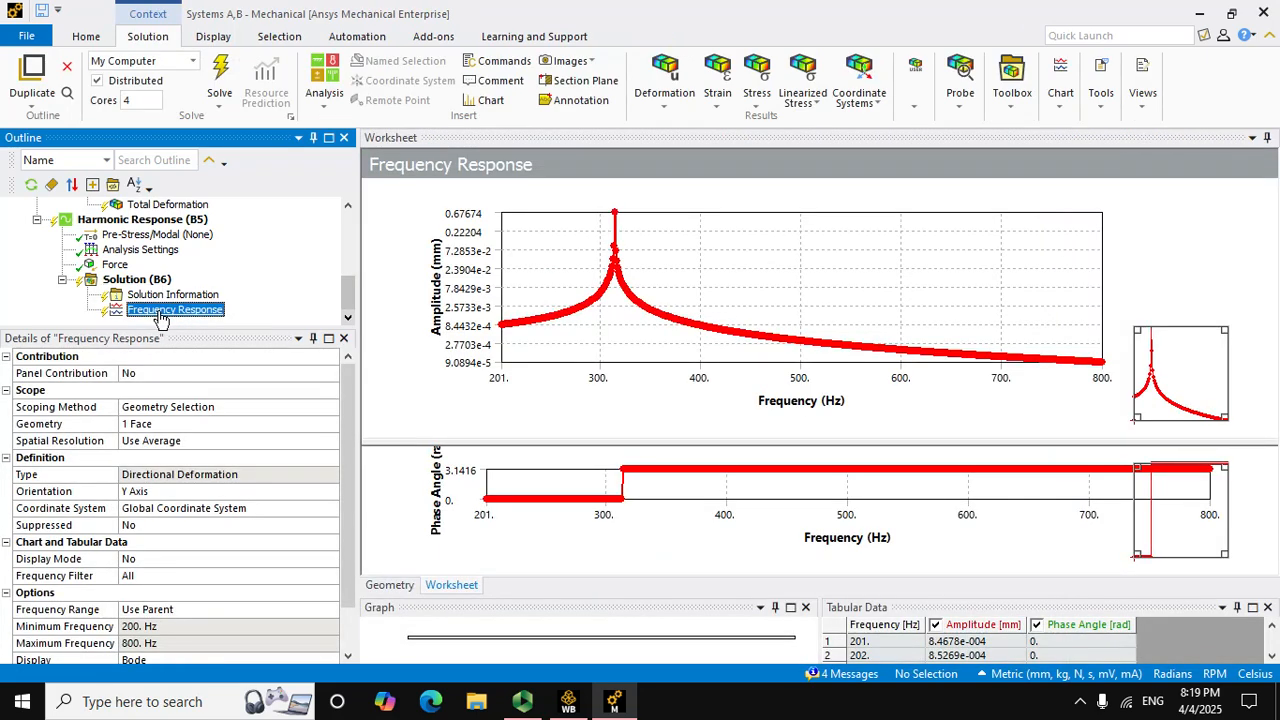
click(212, 96)
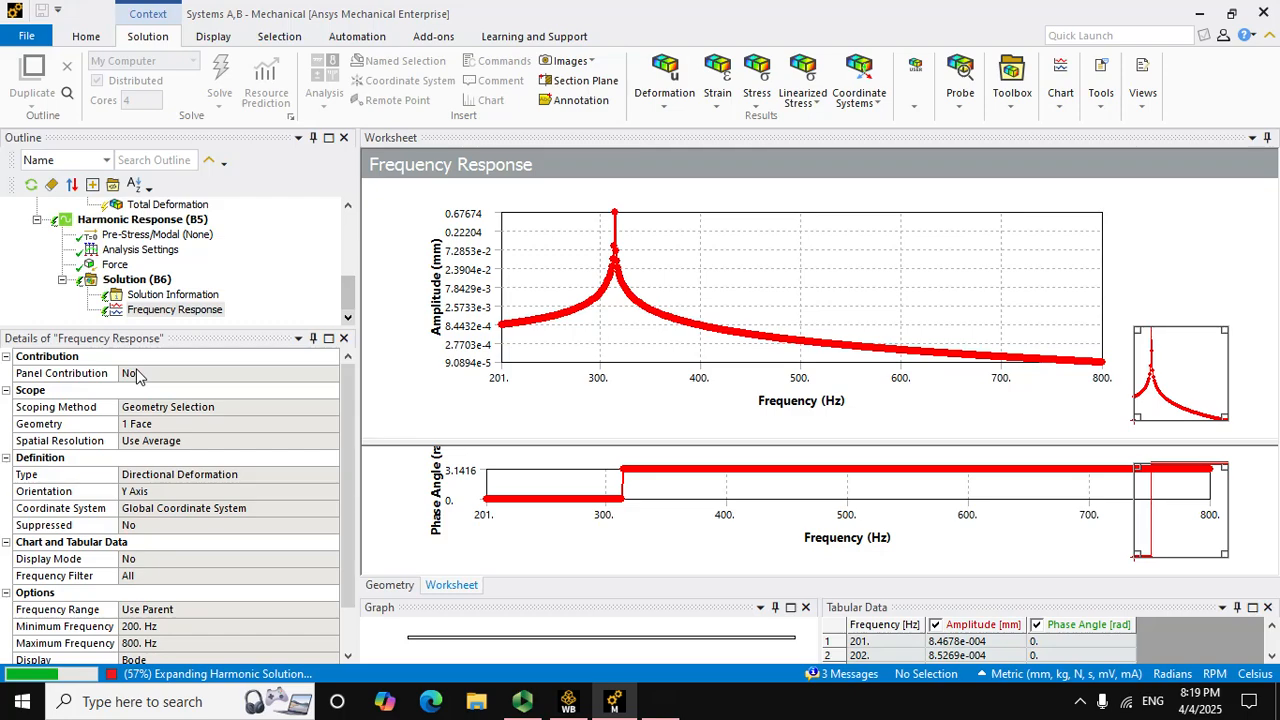
click(521, 704)
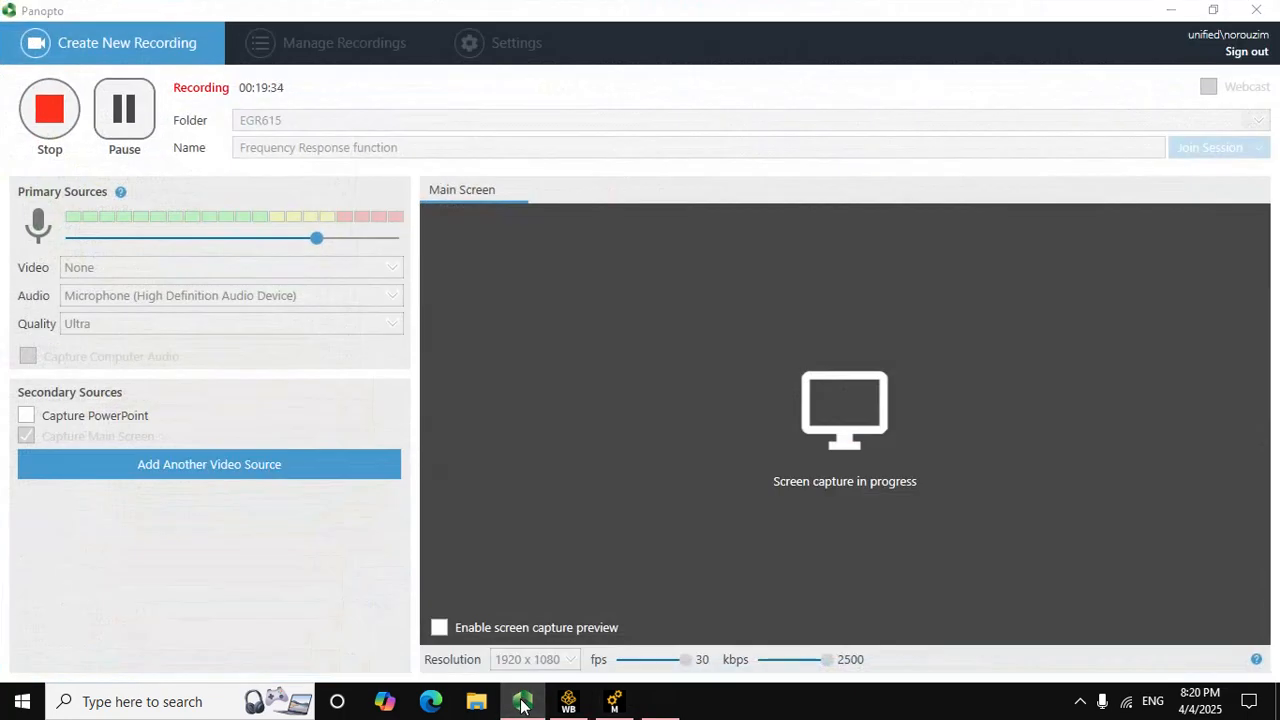
click(521, 704)
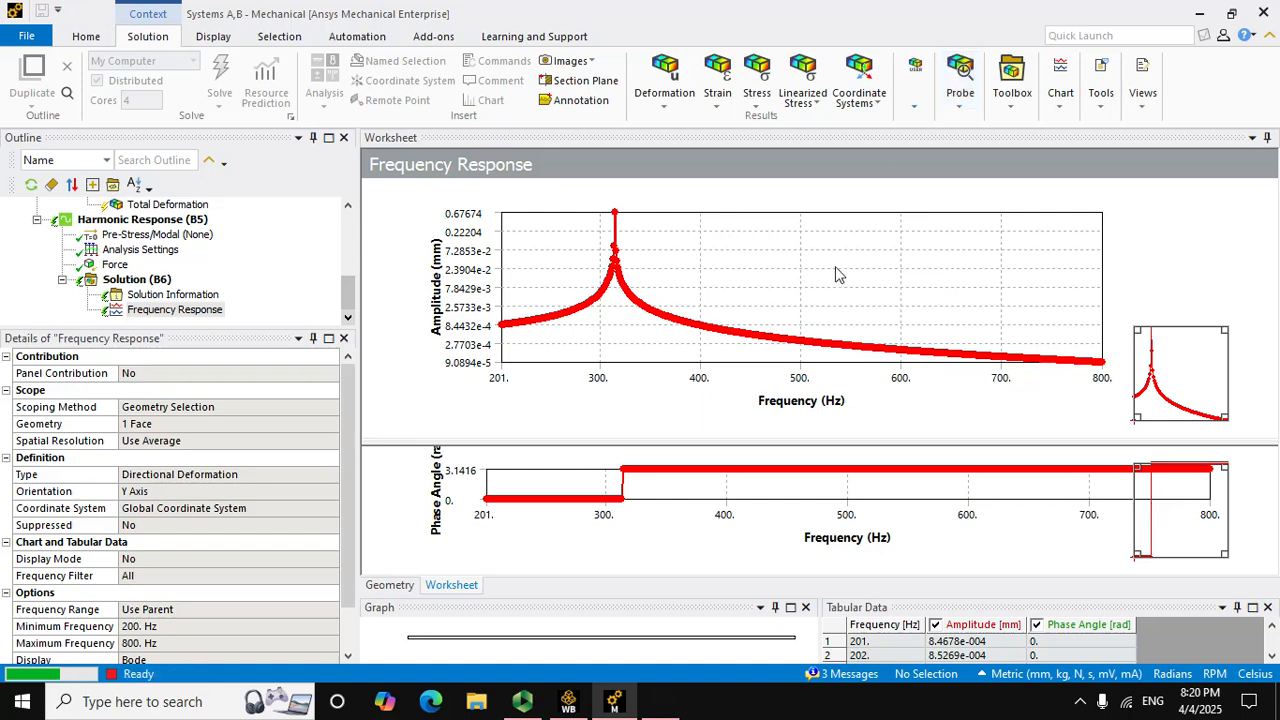
click(536, 152)
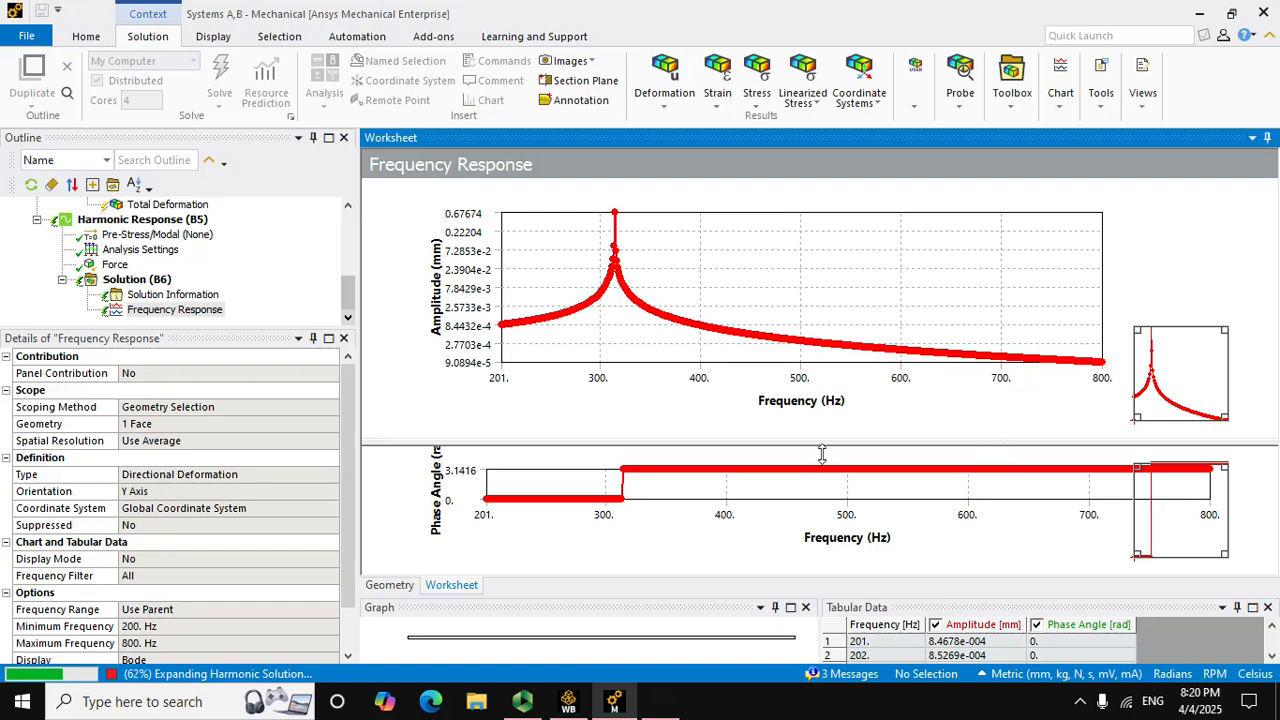
mouse_move(821, 452)
mouse_down()
mouse_move(832, 263)
mouse_move(829, 448)
mouse_up()
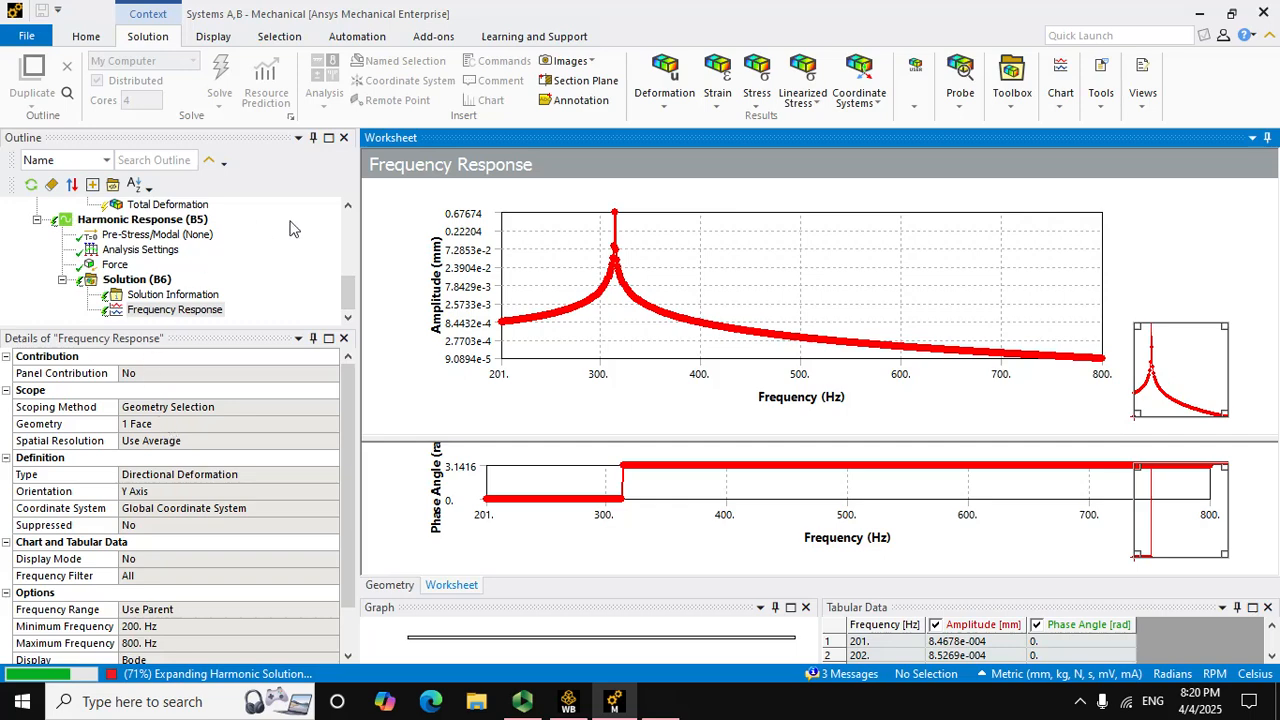
mouse_move(345, 300)
mouse_down()
mouse_move(345, 232)
mouse_move(343, 316)
mouse_up()
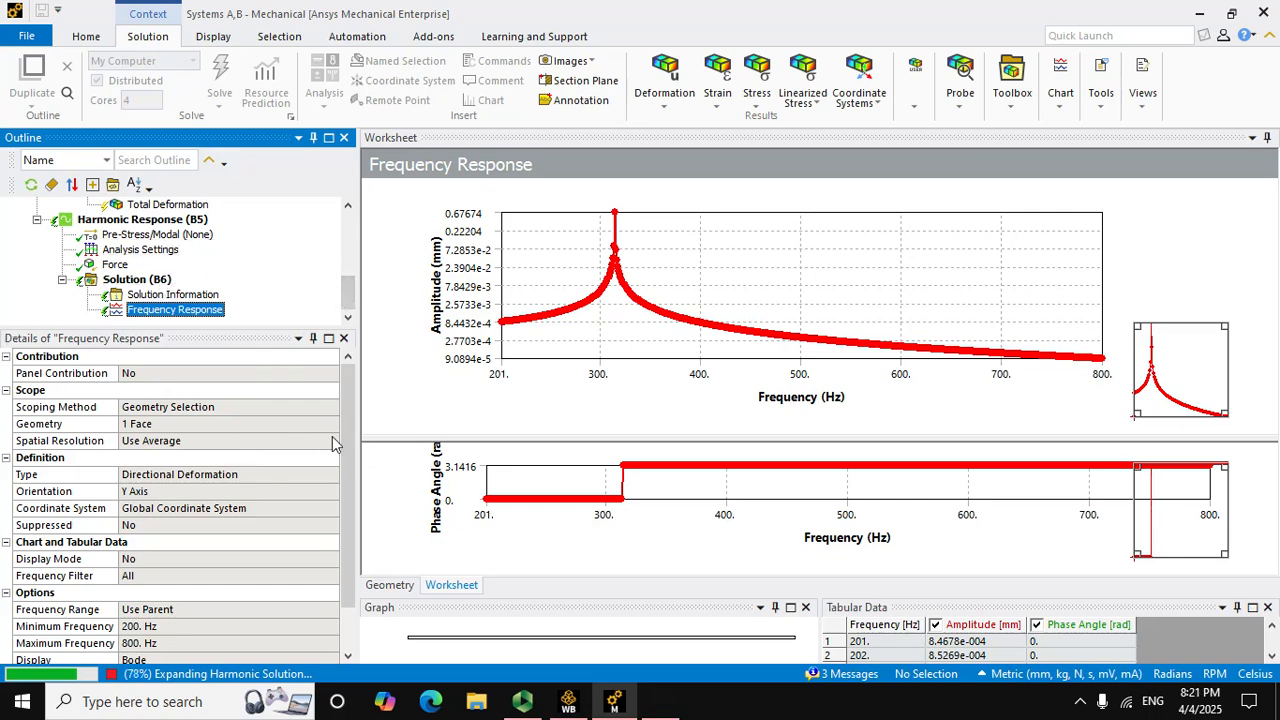
drag(348, 296, 351, 332)
- Enlarge the Frequency Response graph and tabular data, and select the frequency, amplitude and phase angle columns
drag(1076, 609, 1084, 274)
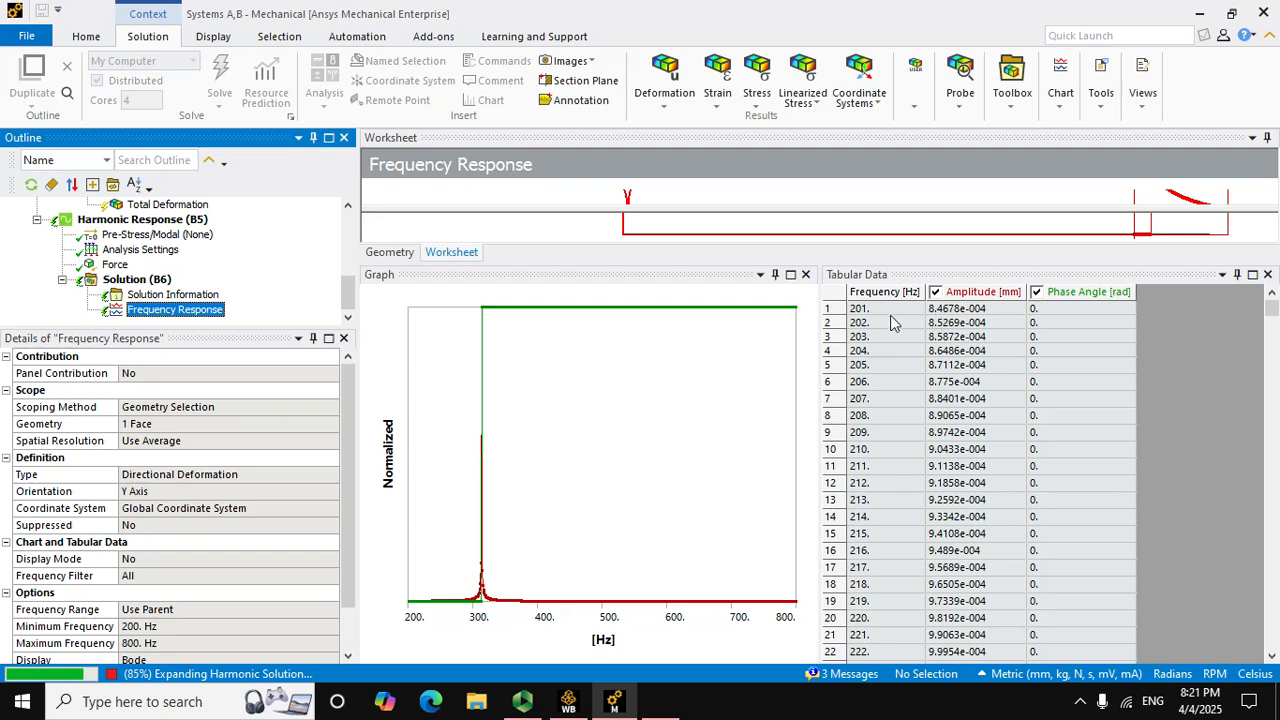
click(1098, 300)
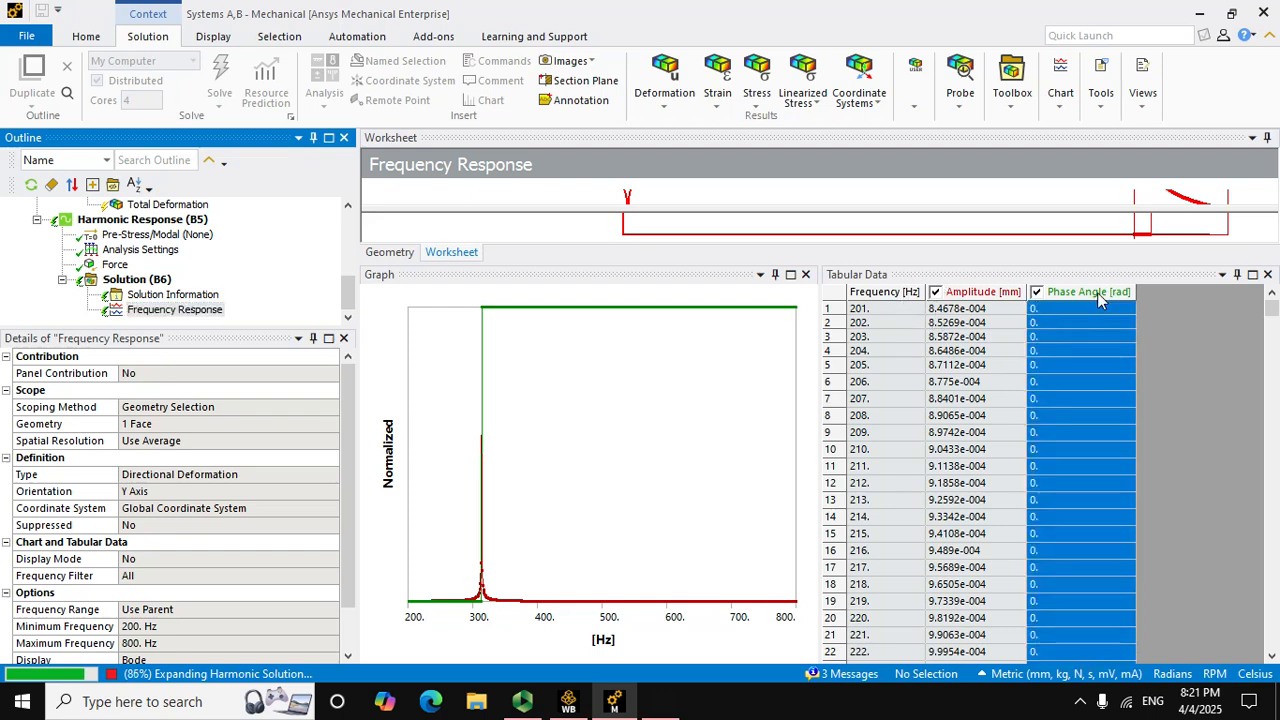
click(968, 298)
click(901, 297)
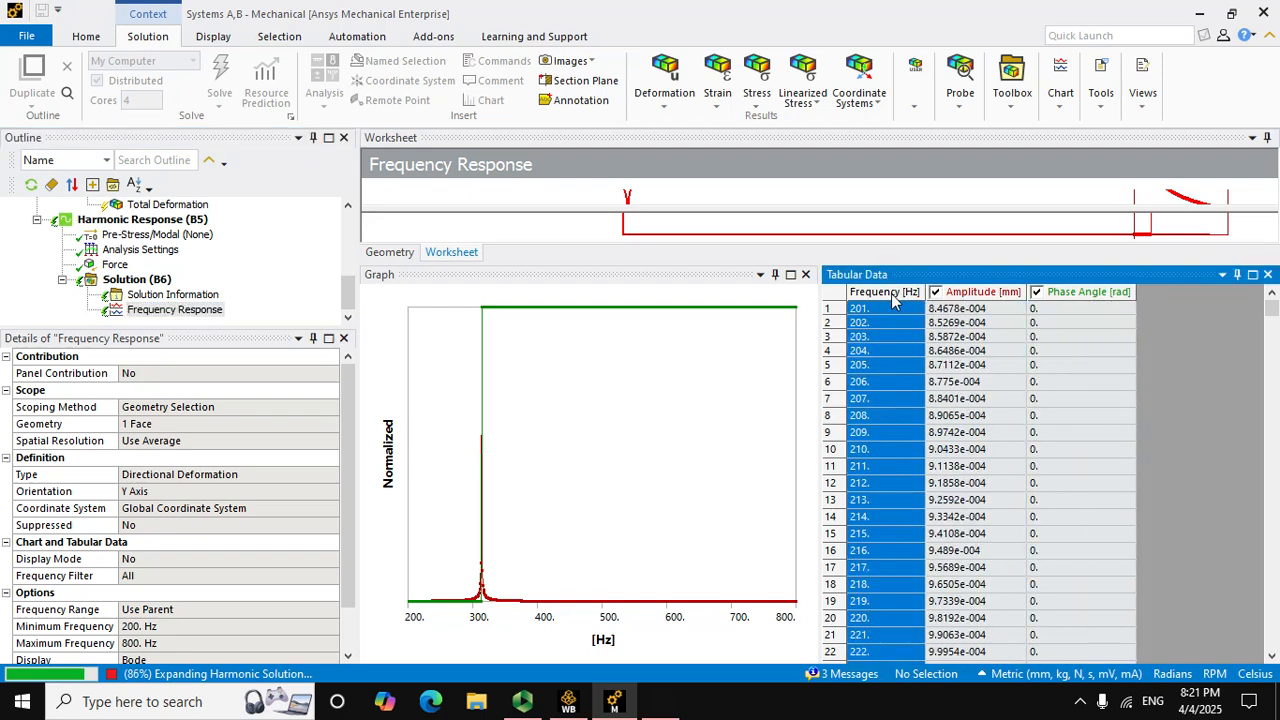
drag(878, 290, 1052, 281)
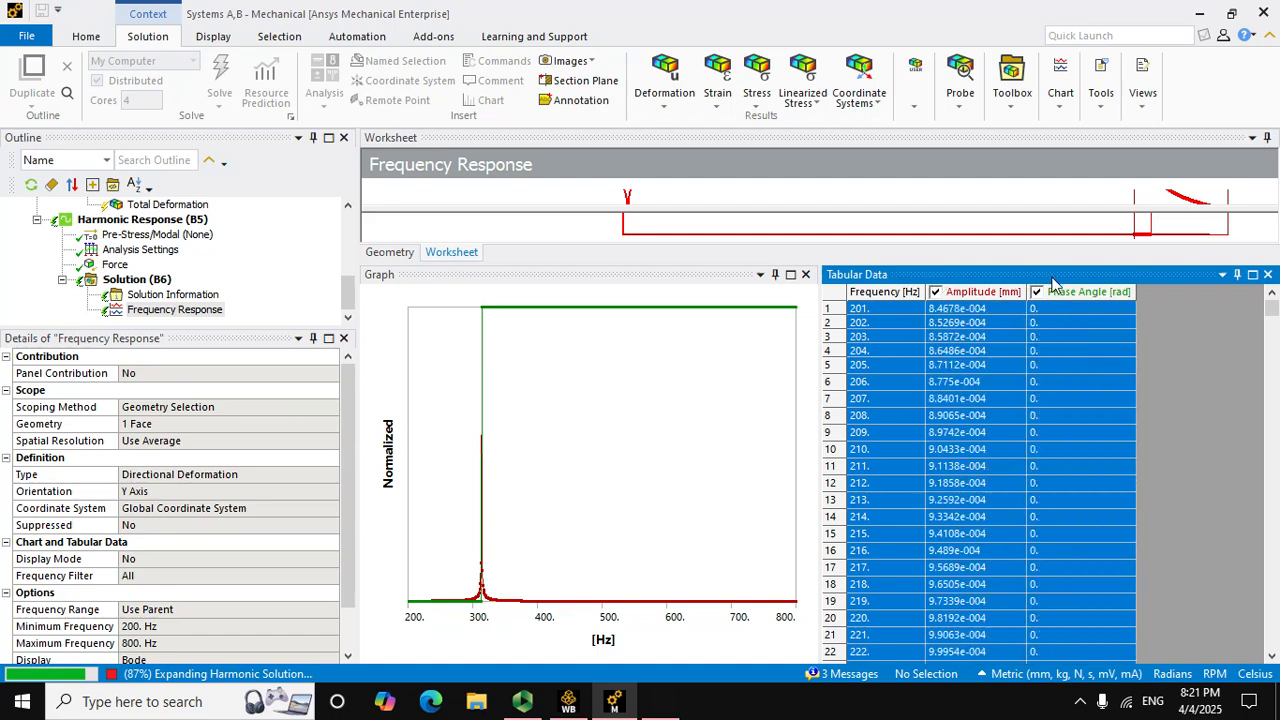
right_click(954, 293)
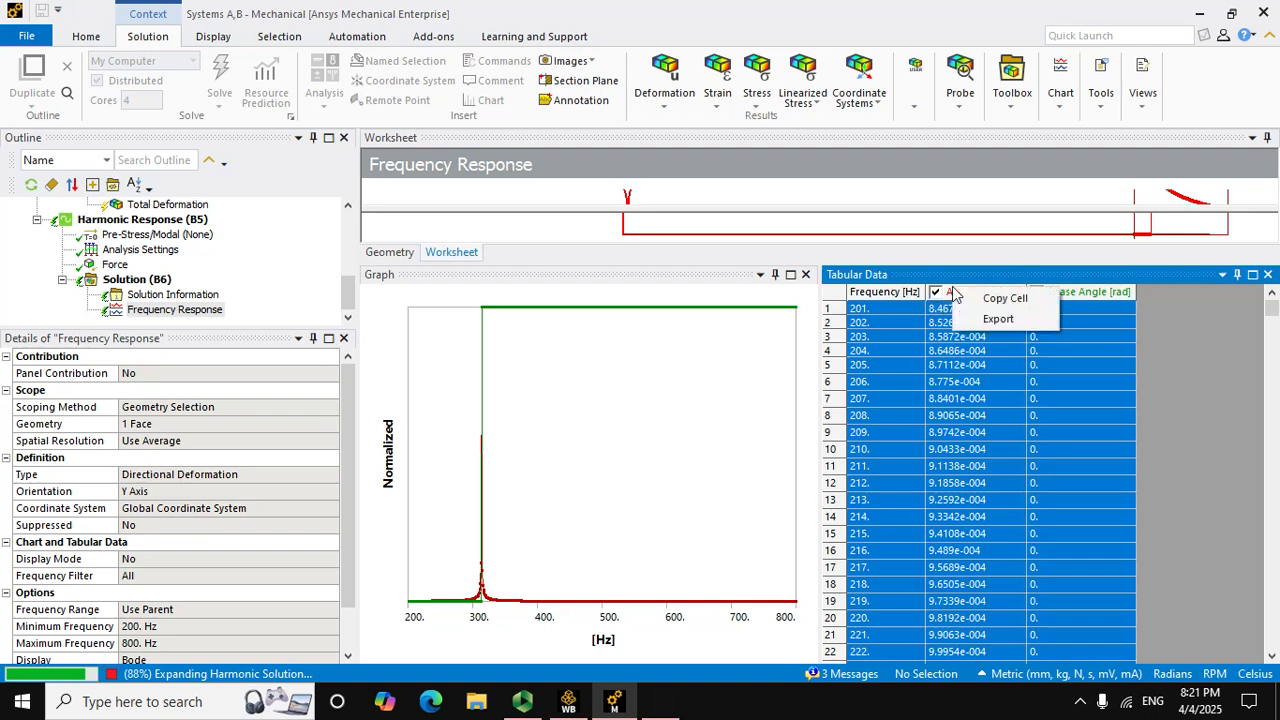
- Export the selected table to the Desktop as an Excel file named FreqRes and maximize the opened workbook
click(1018, 320)
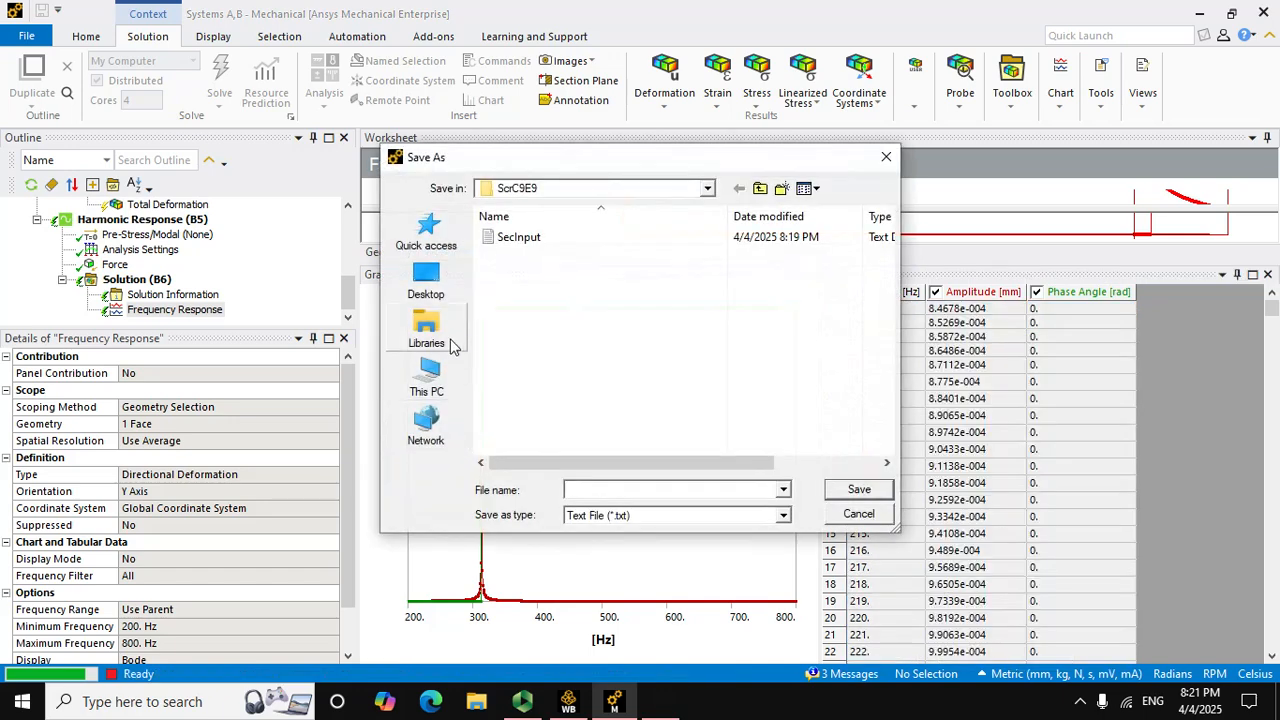
click(430, 285)
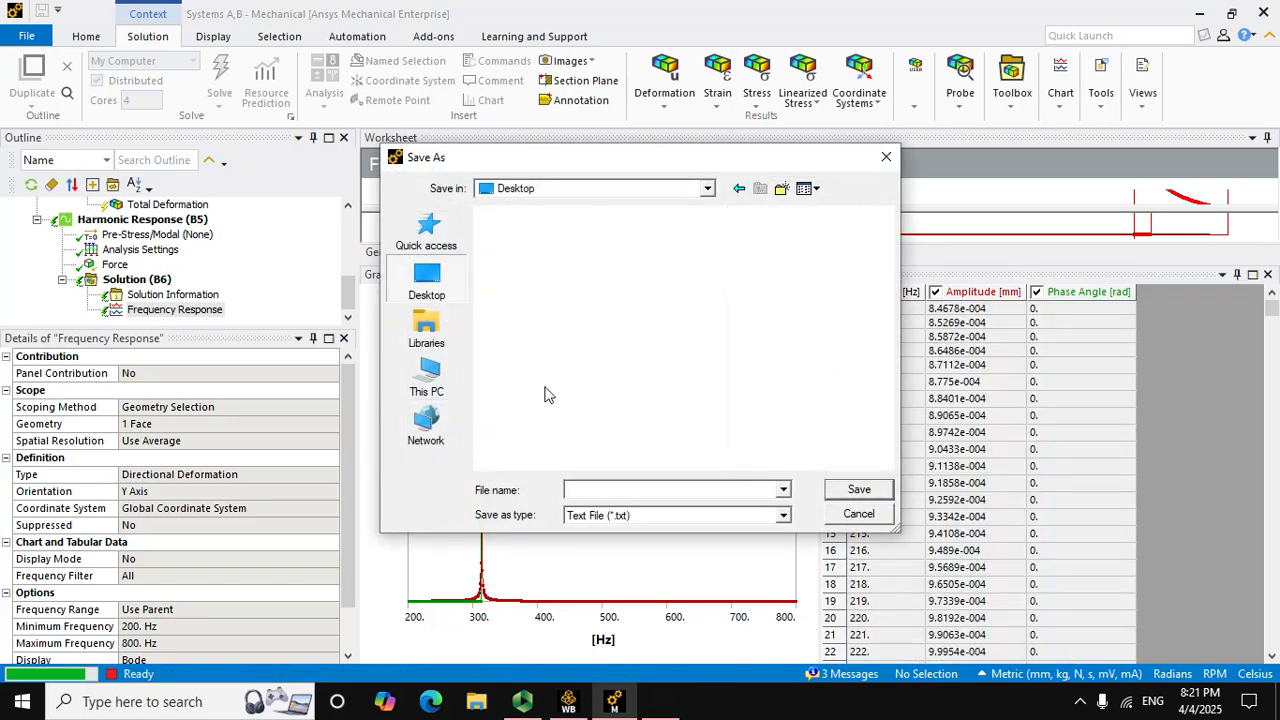
click(638, 517)
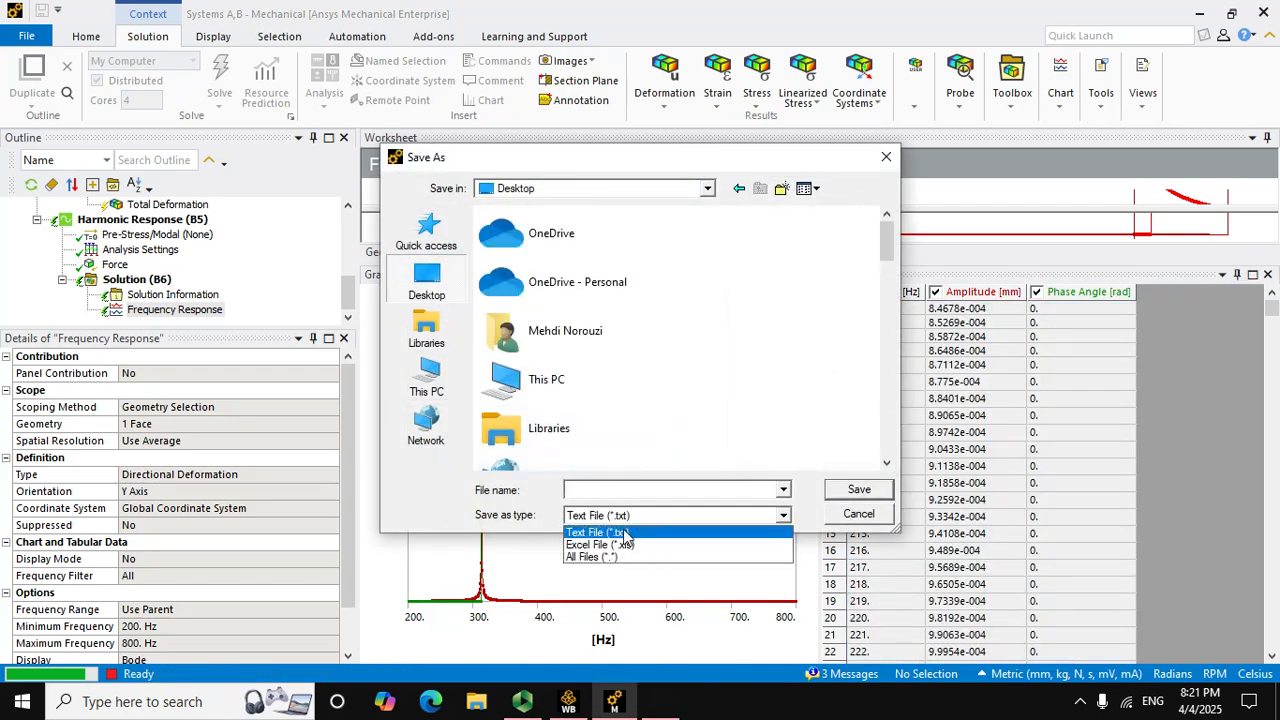
click(626, 532)
click(627, 494)
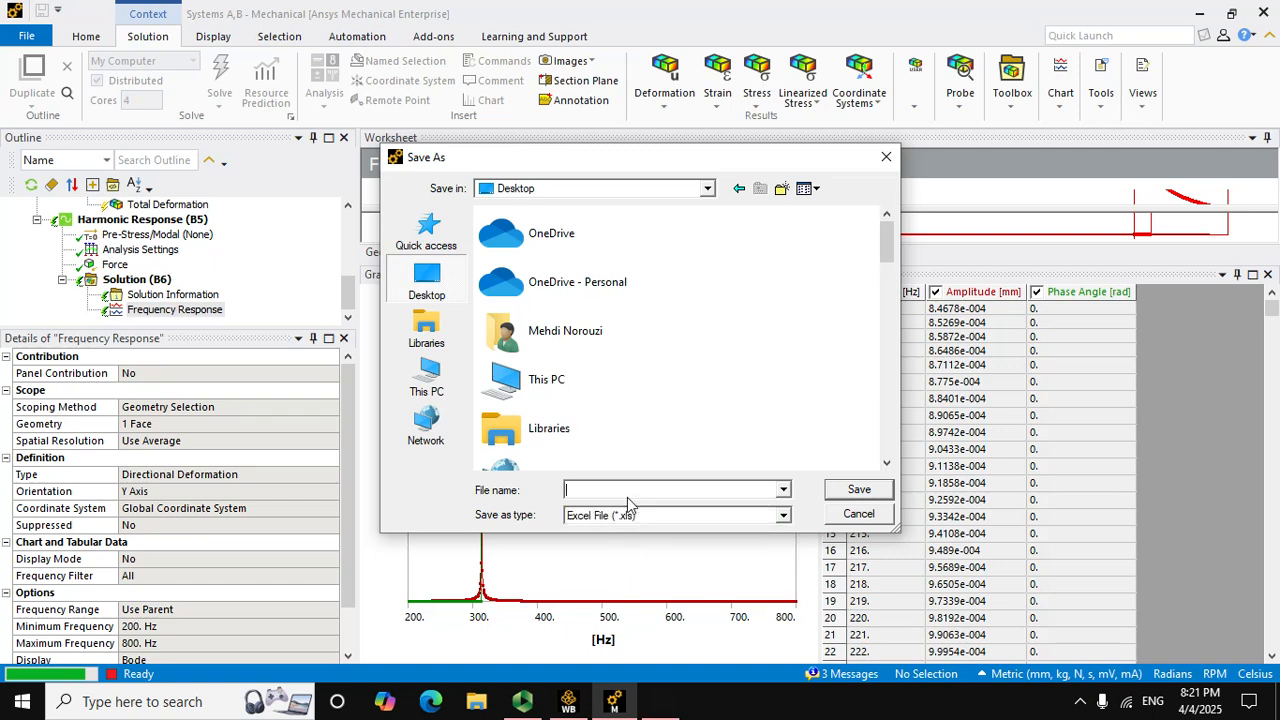
text(Fr)
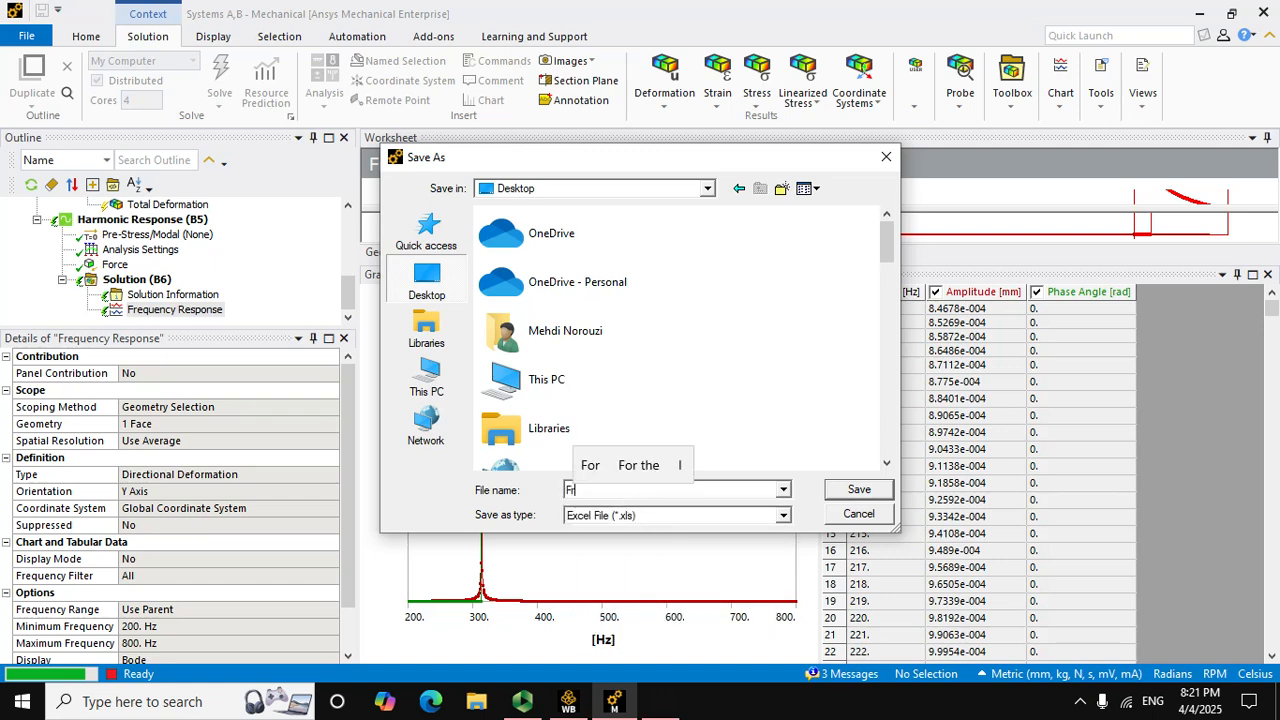
text(eqRes)
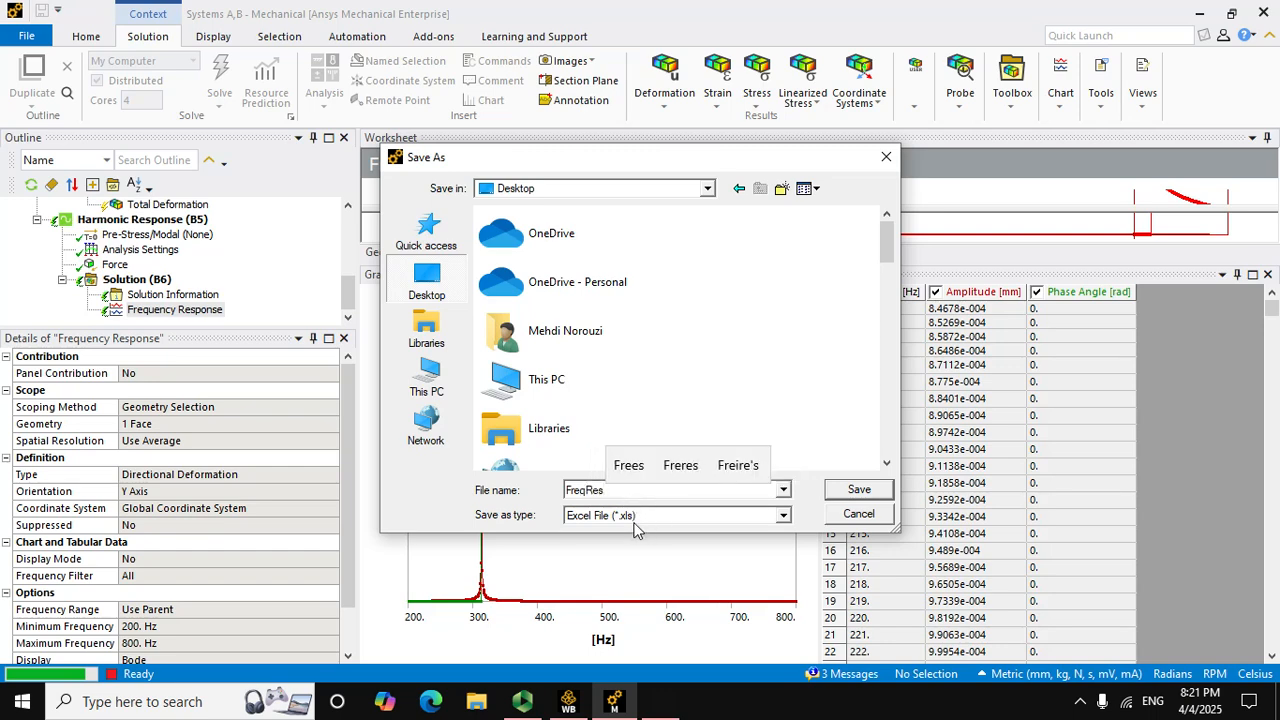
click(856, 490)
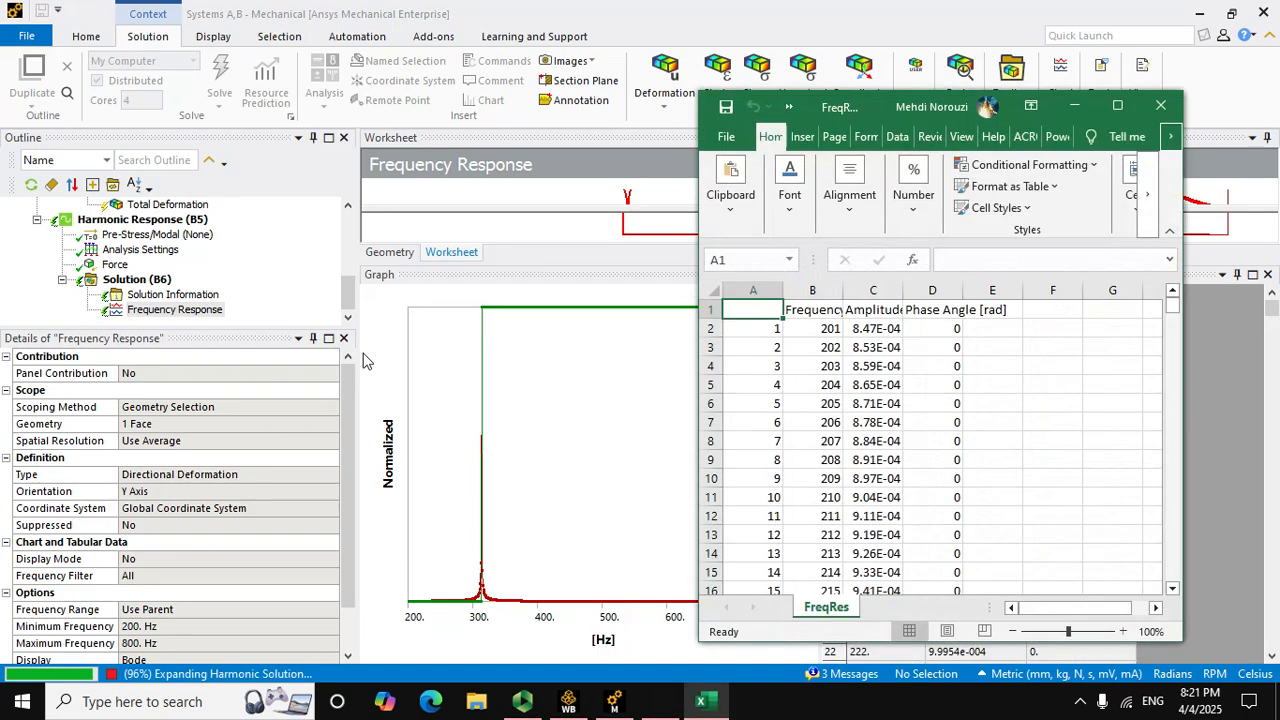
click(1117, 105)
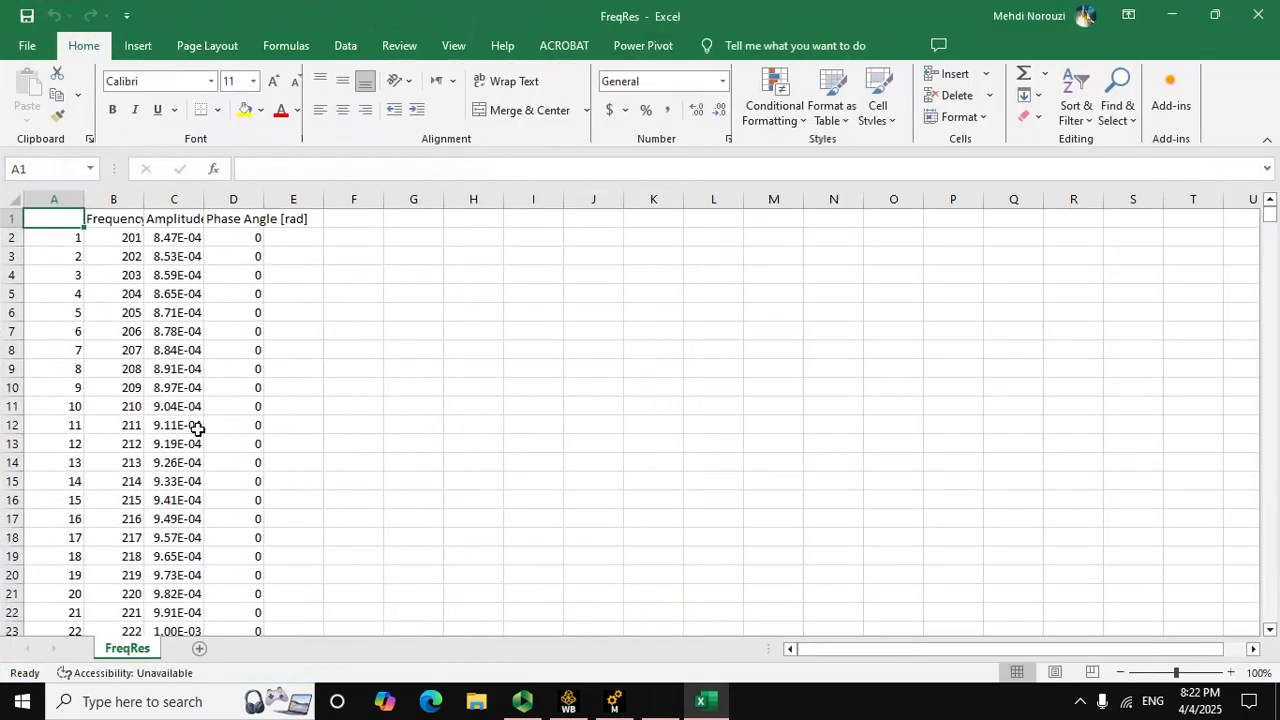
click(286, 313)
click(140, 217)
key(ctrl+shift+Down)
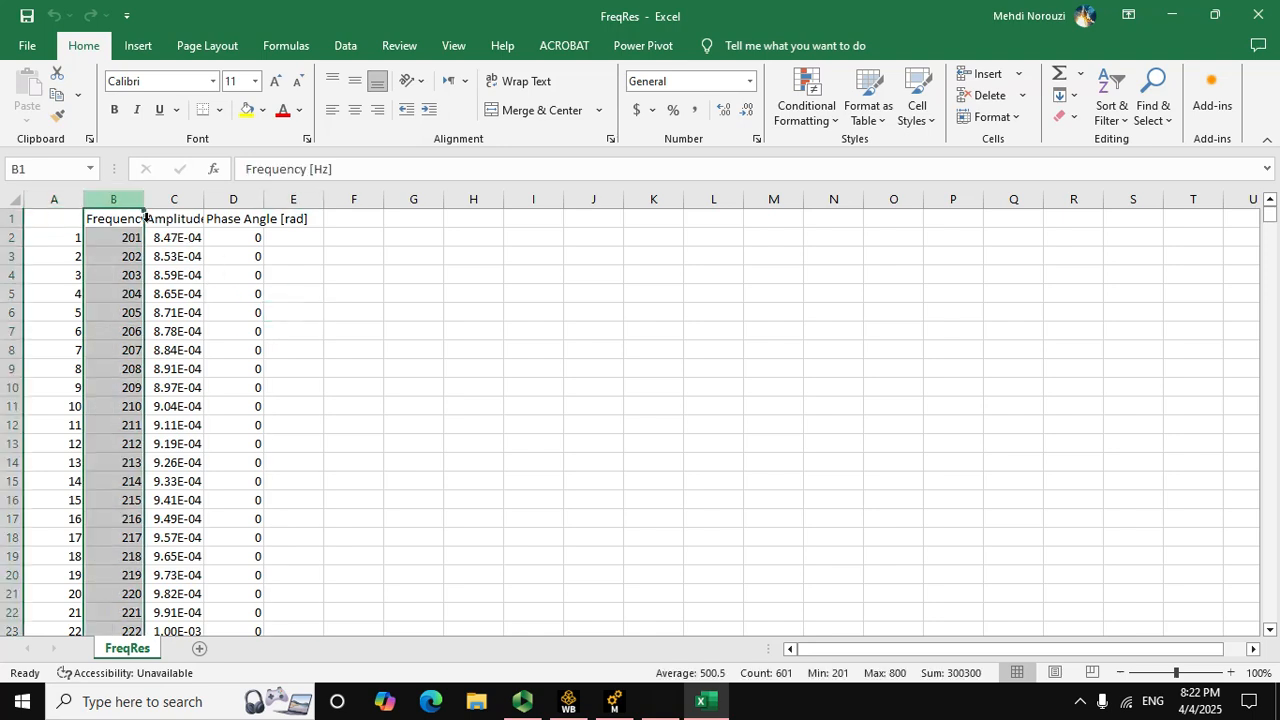
click(140, 45)
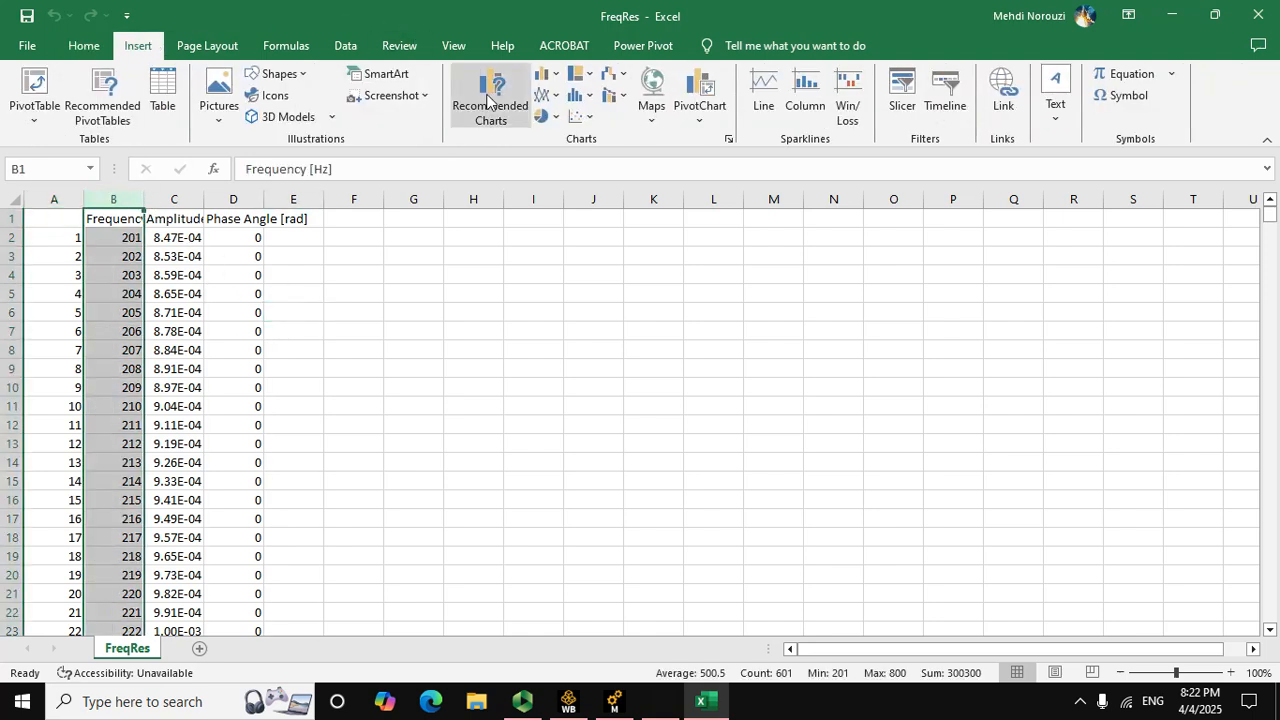
click(548, 95)
click(548, 167)
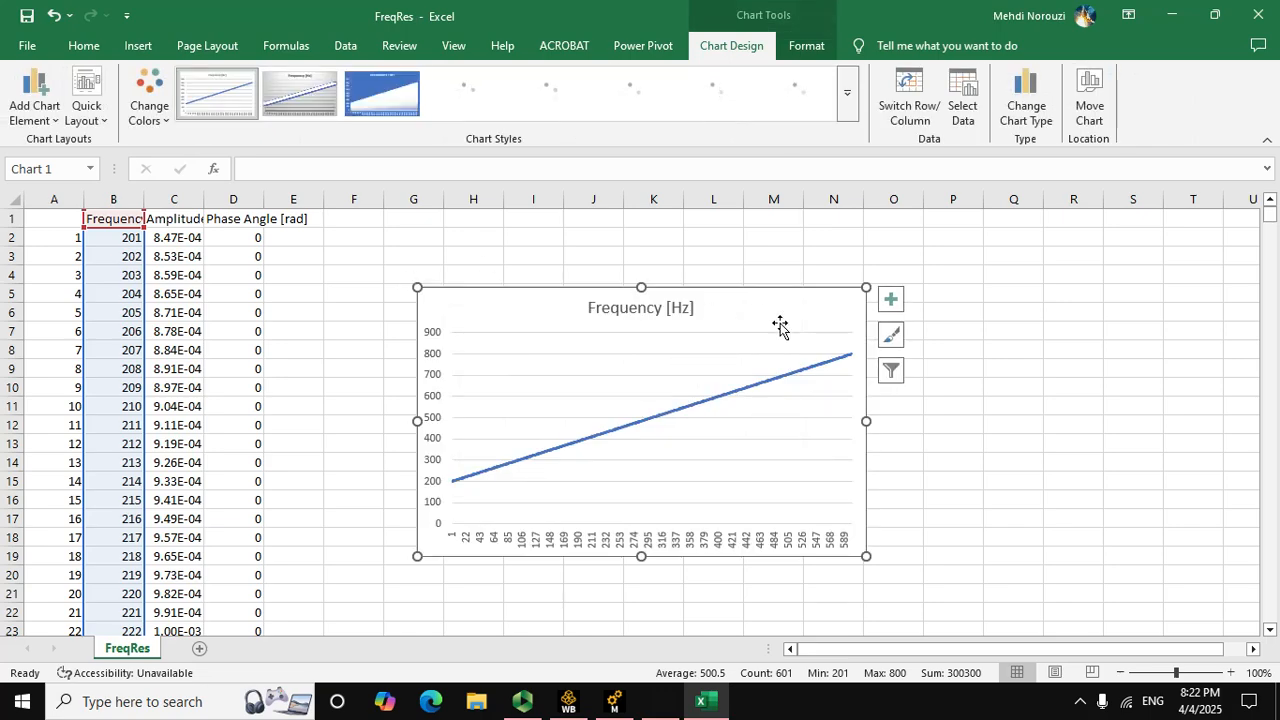
key(Delete)
- Insert a line chart of the amplitude values in column C and widen it to span about columns F to T
click(174, 199)
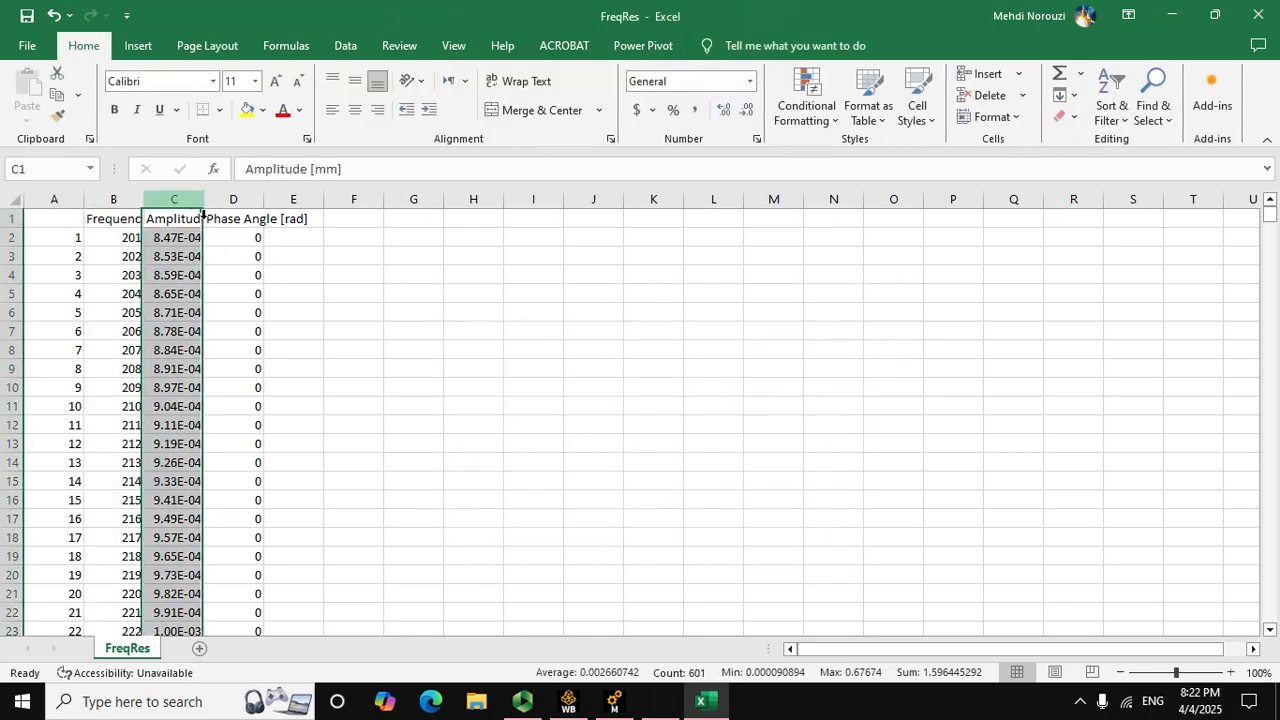
click(138, 45)
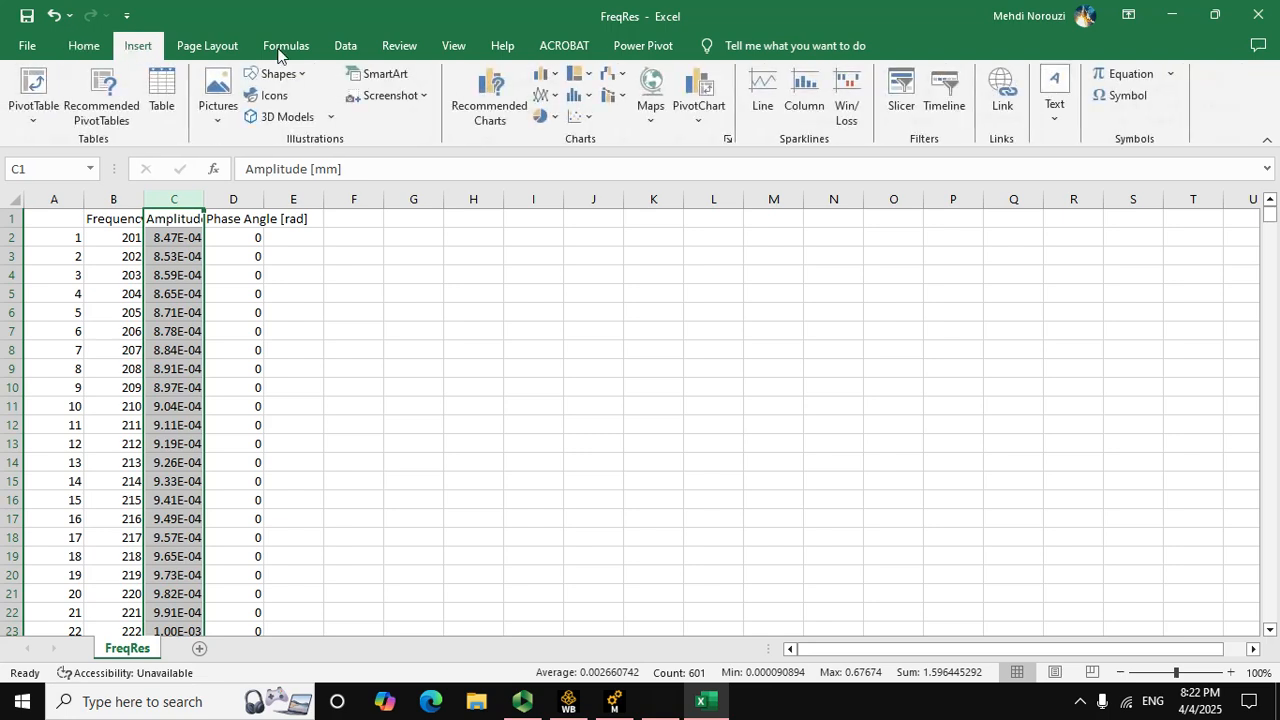
click(547, 95)
click(555, 160)
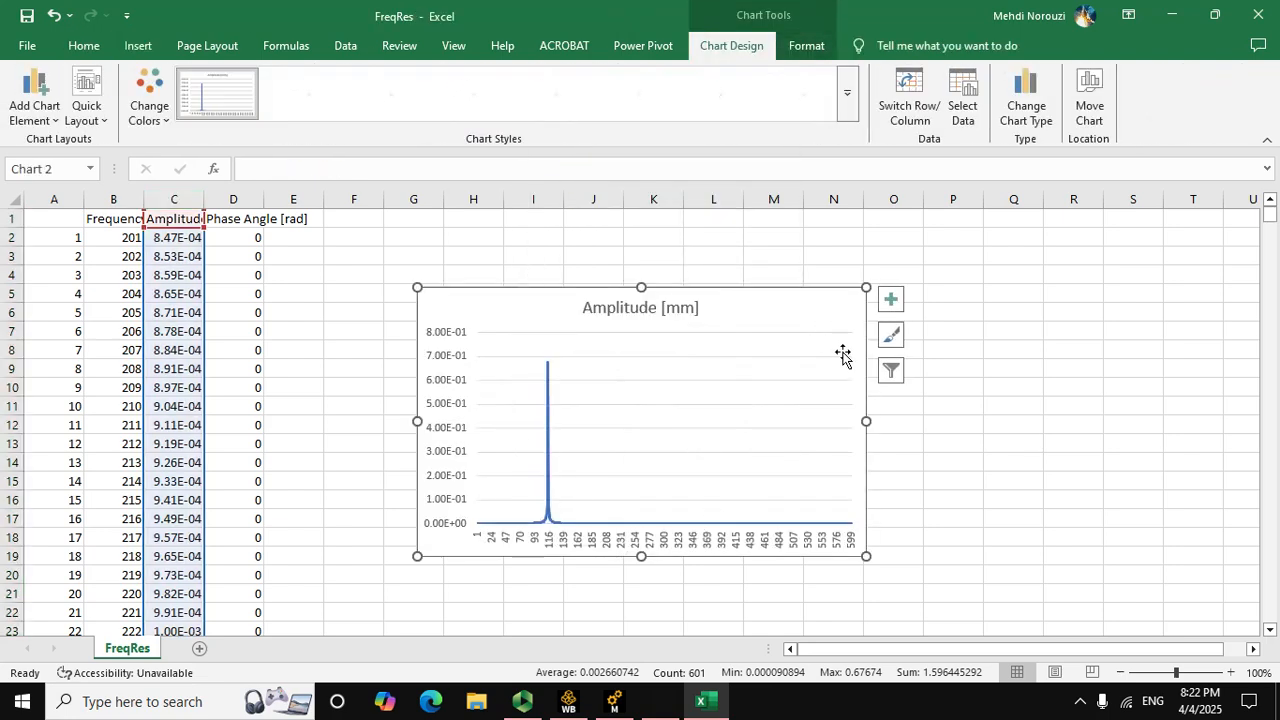
drag(868, 421, 697, 558)
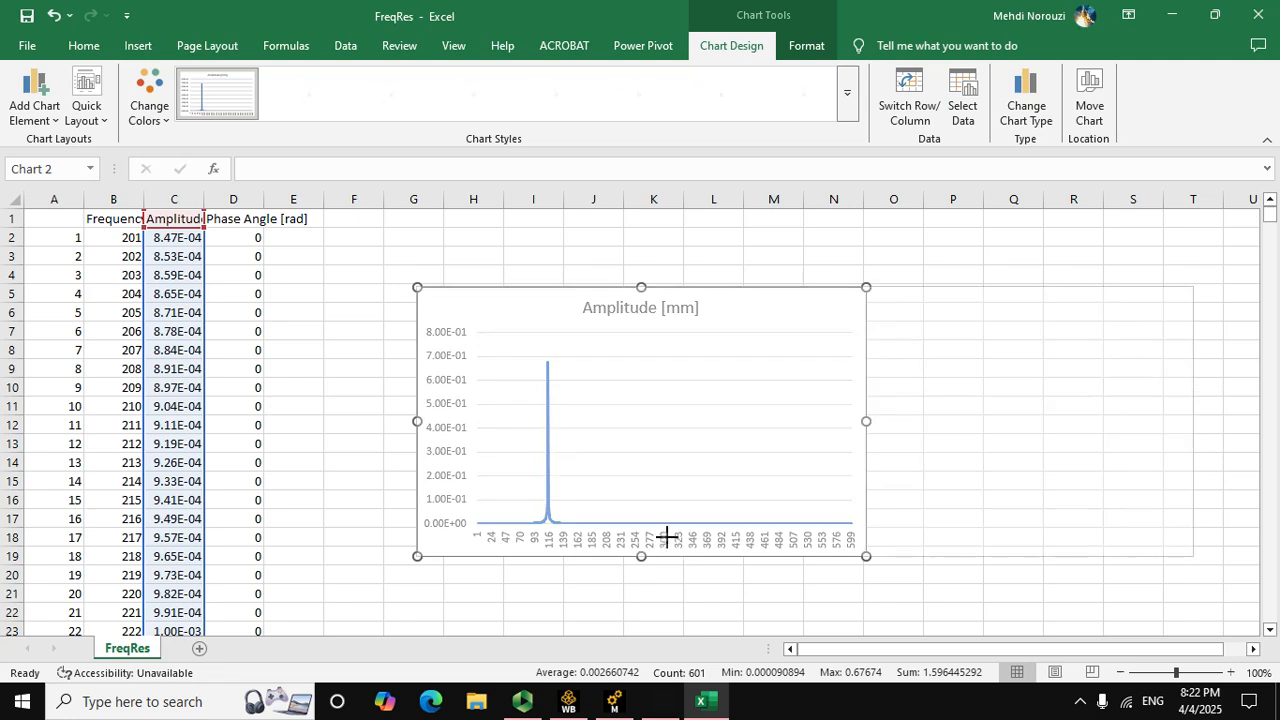
drag(416, 424, 337, 443)
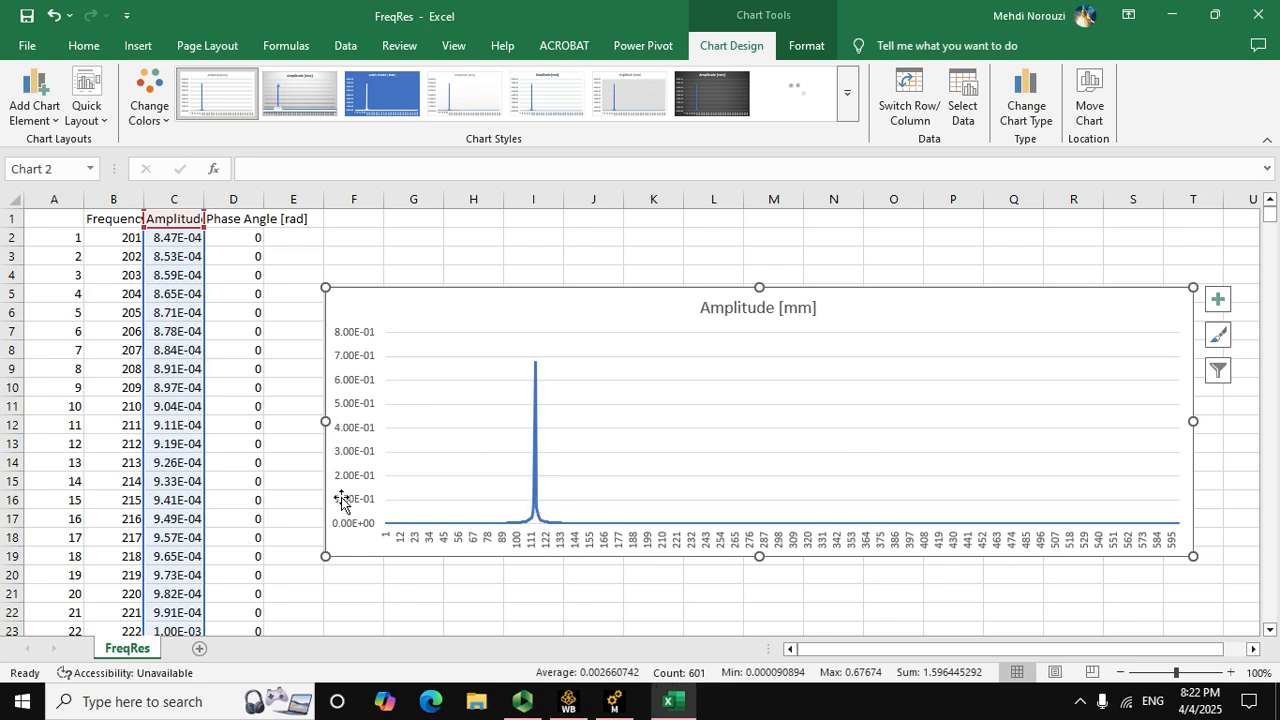
- Inspect the bounds, units and scale options of the amplitude chart's vertical axis
right_click(365, 408)
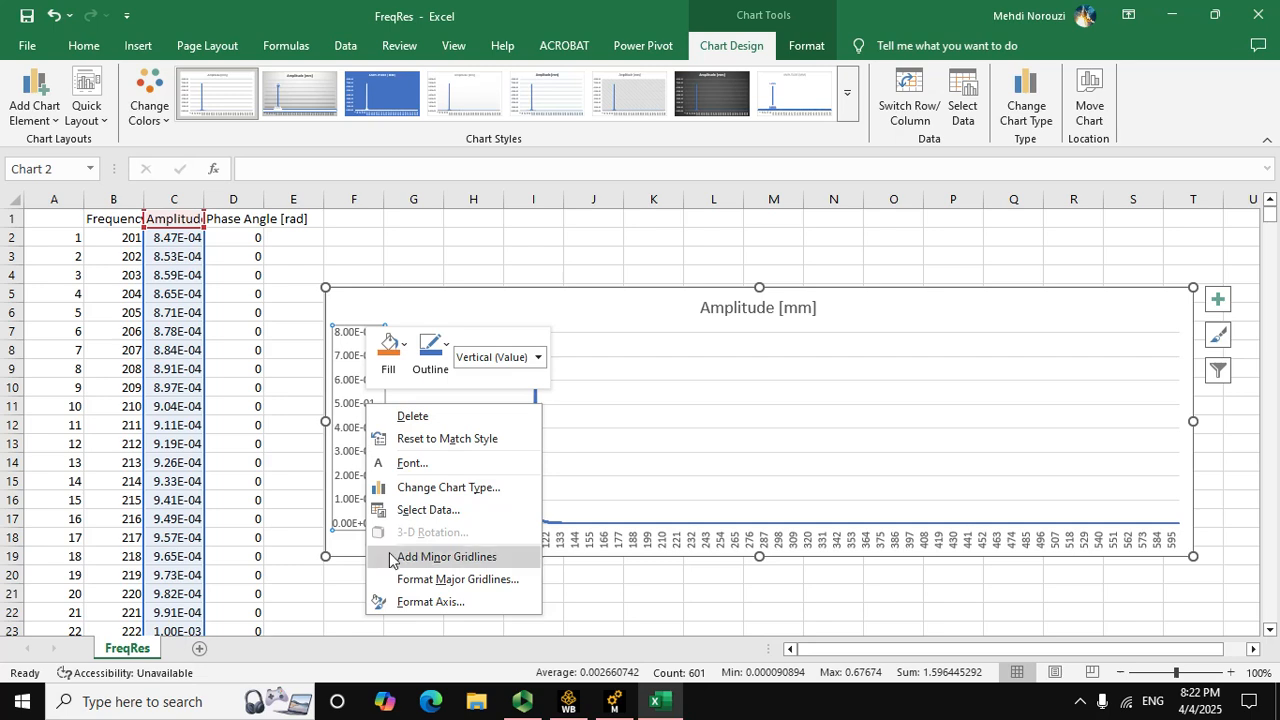
click(418, 608)
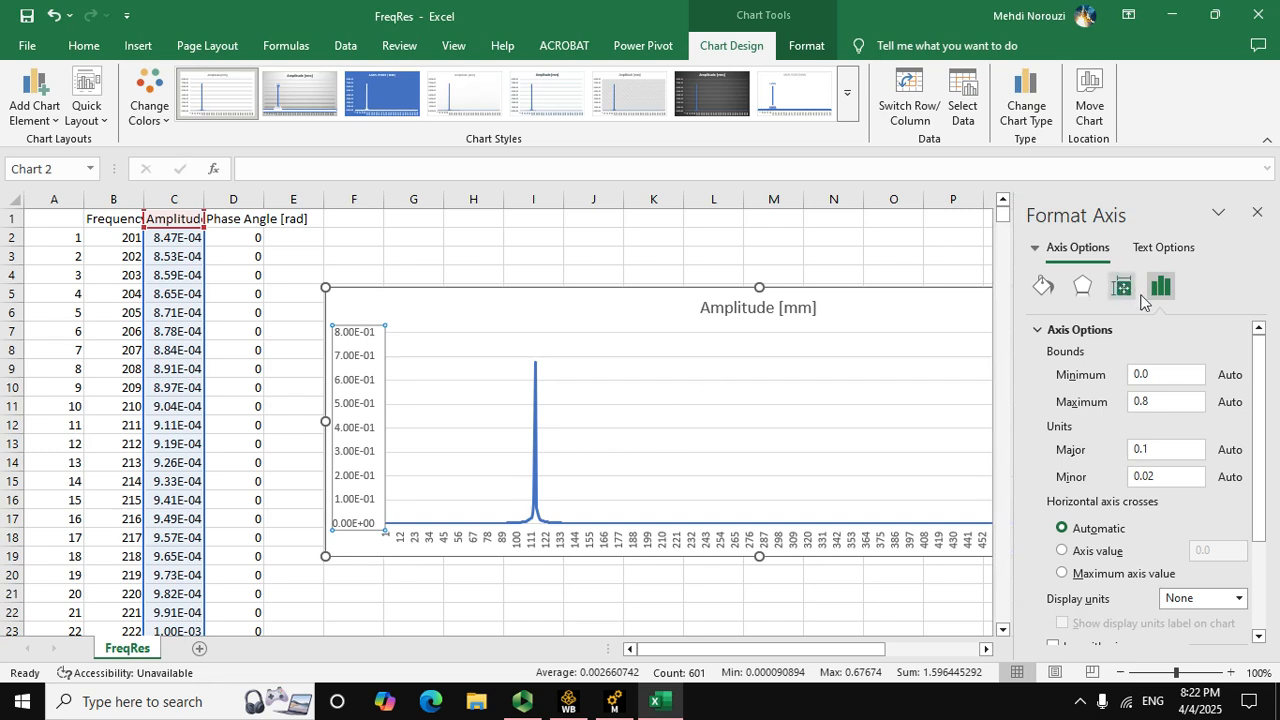
scroll(1140, 405, down, 3)
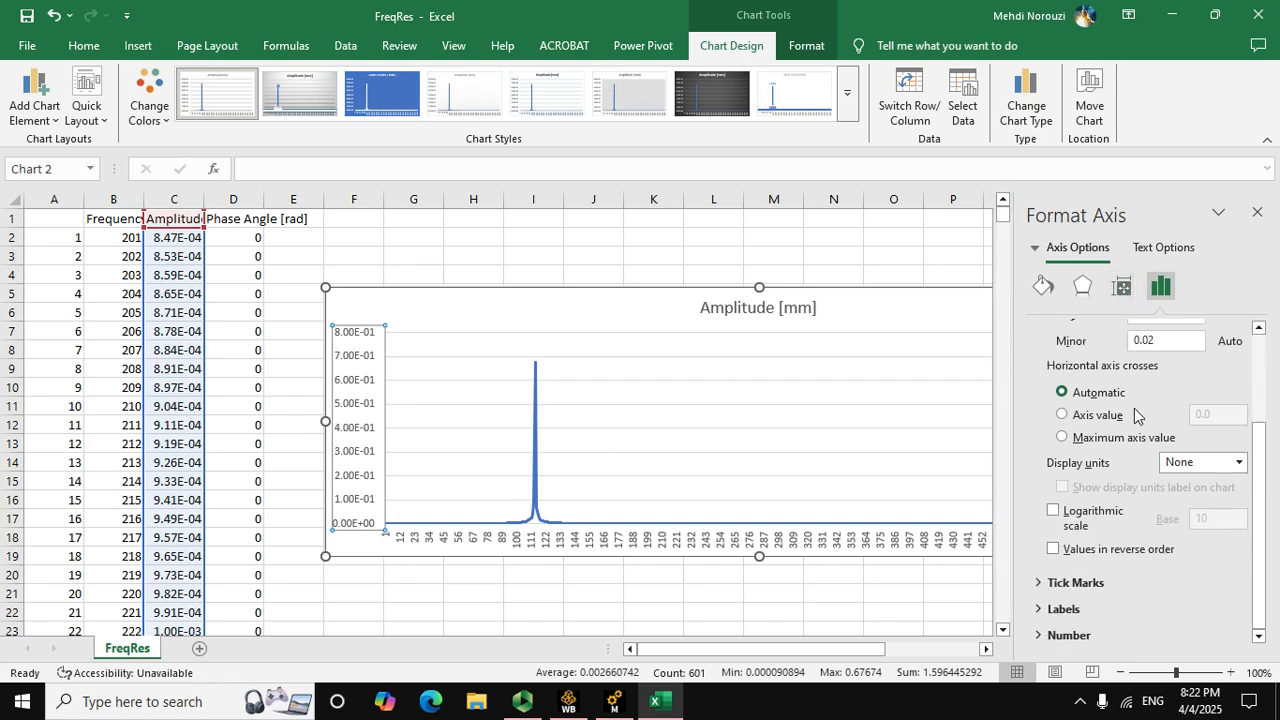
scroll(1135, 415, up, 3)
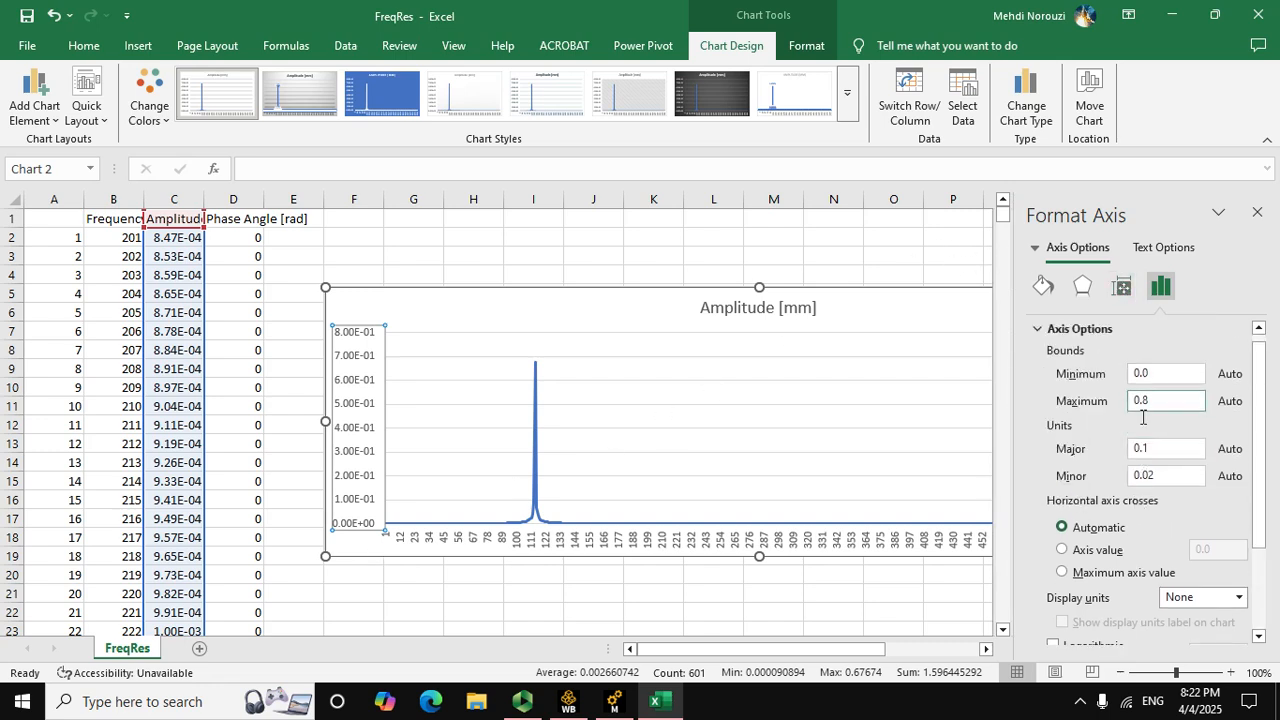
click(1257, 212)
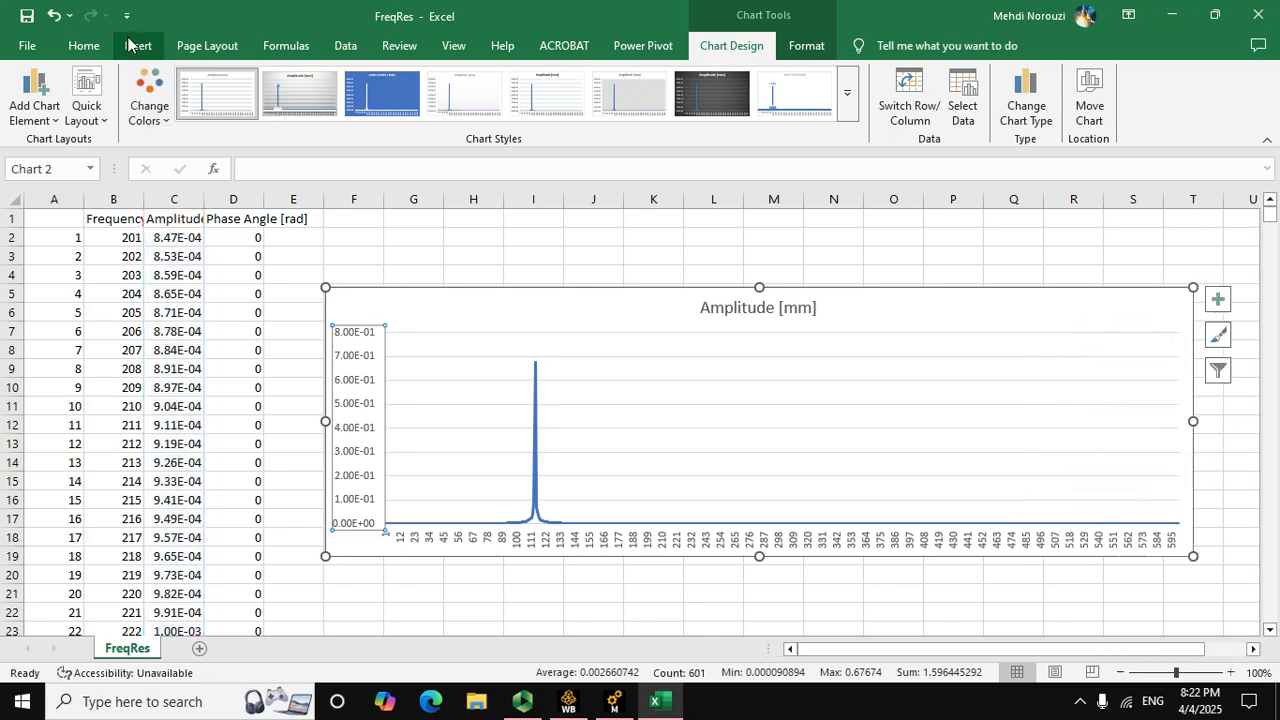
click(84, 46)
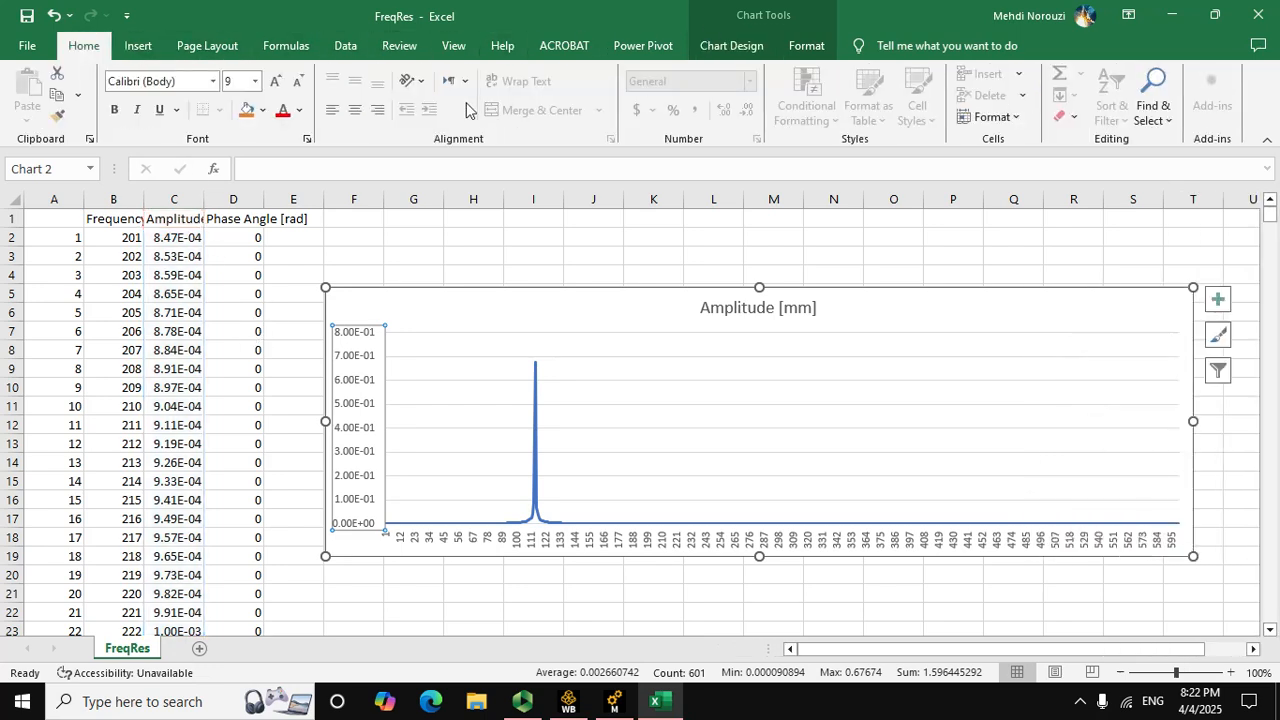
click(142, 46)
click(210, 45)
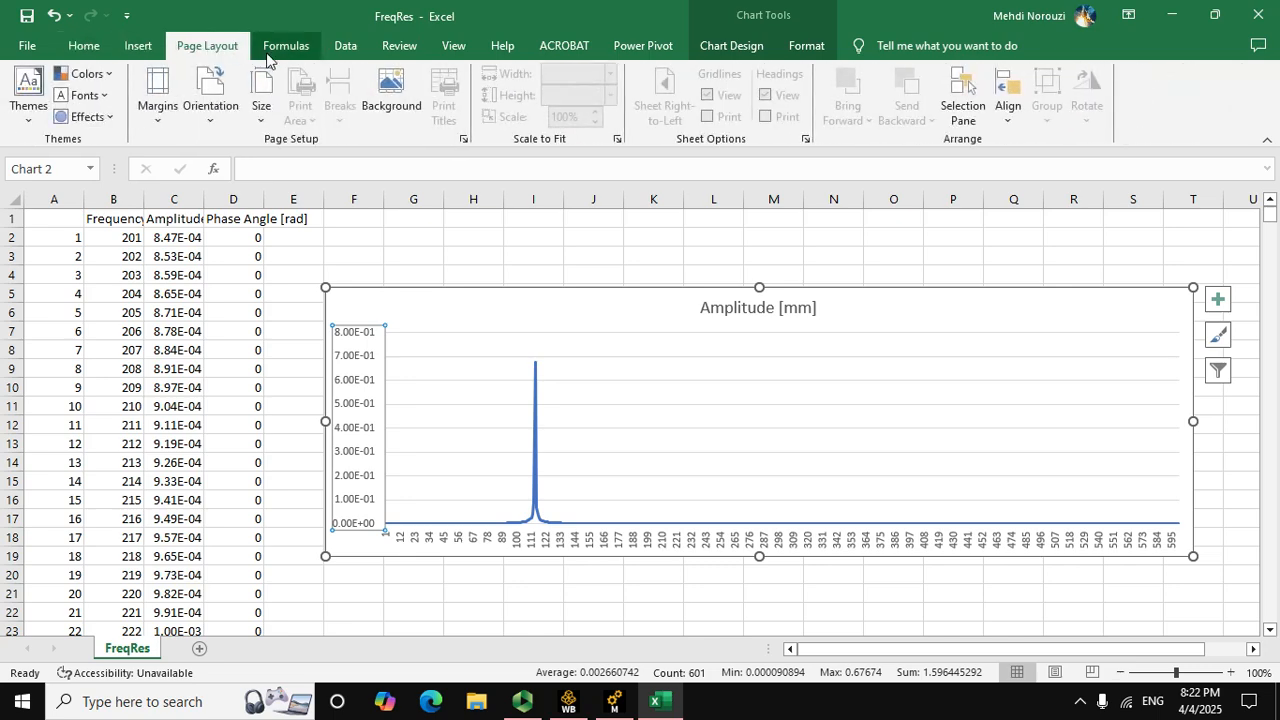
click(277, 47)
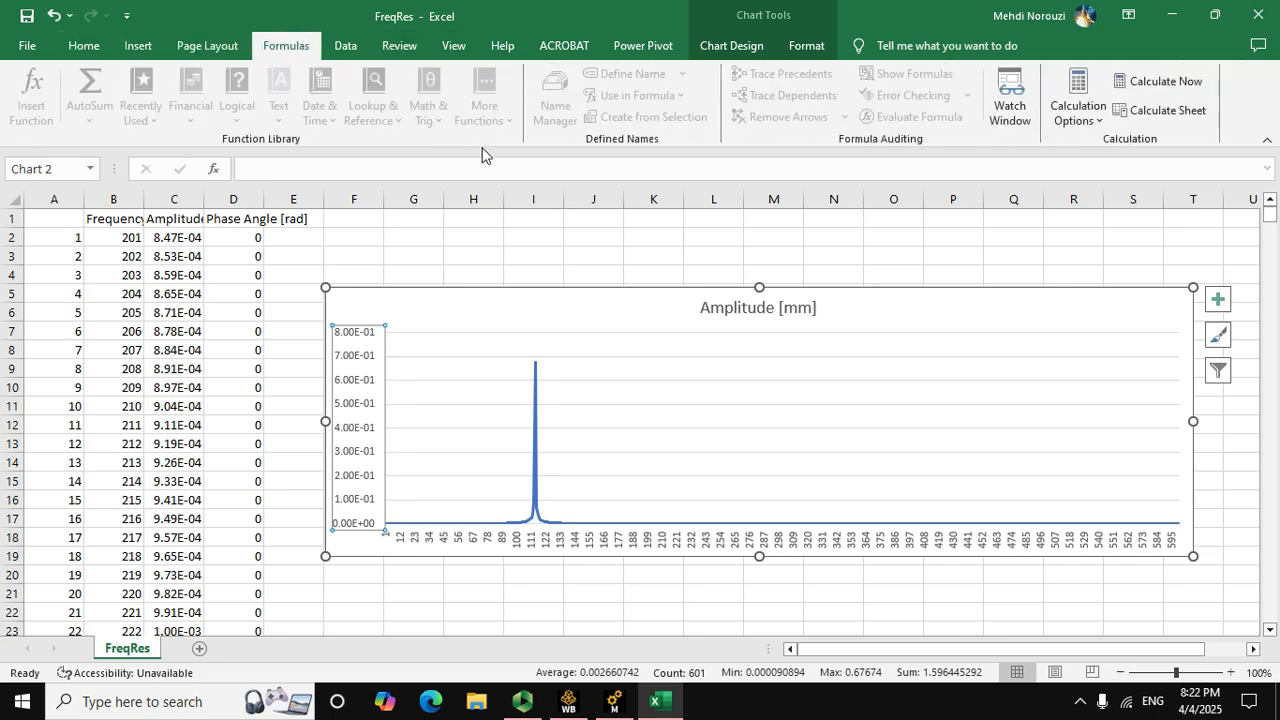
click(543, 297)
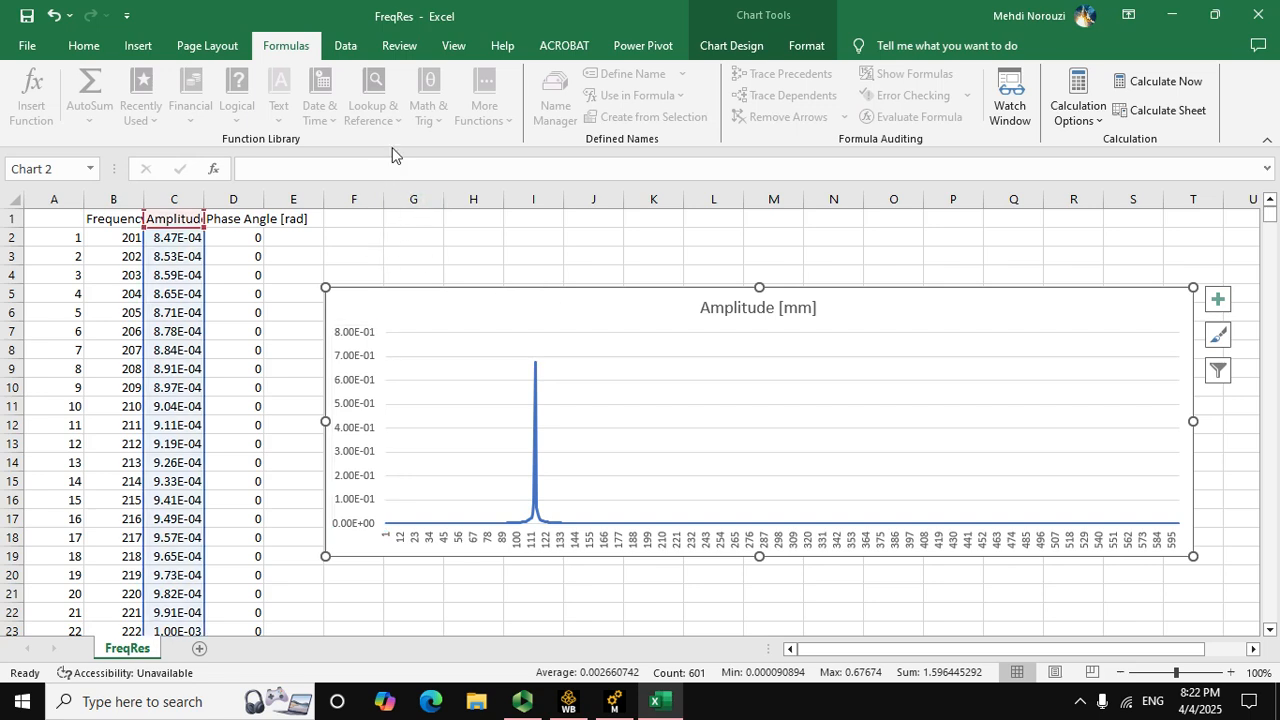
click(730, 46)
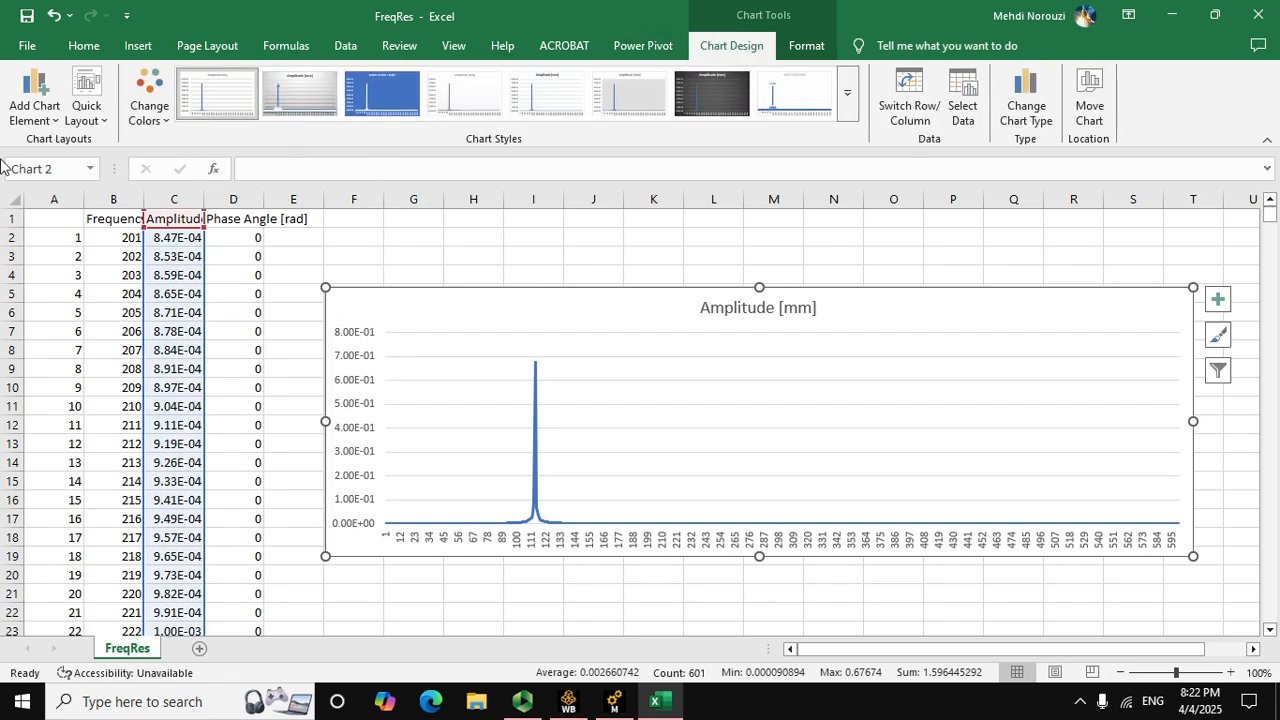
click(50, 128)
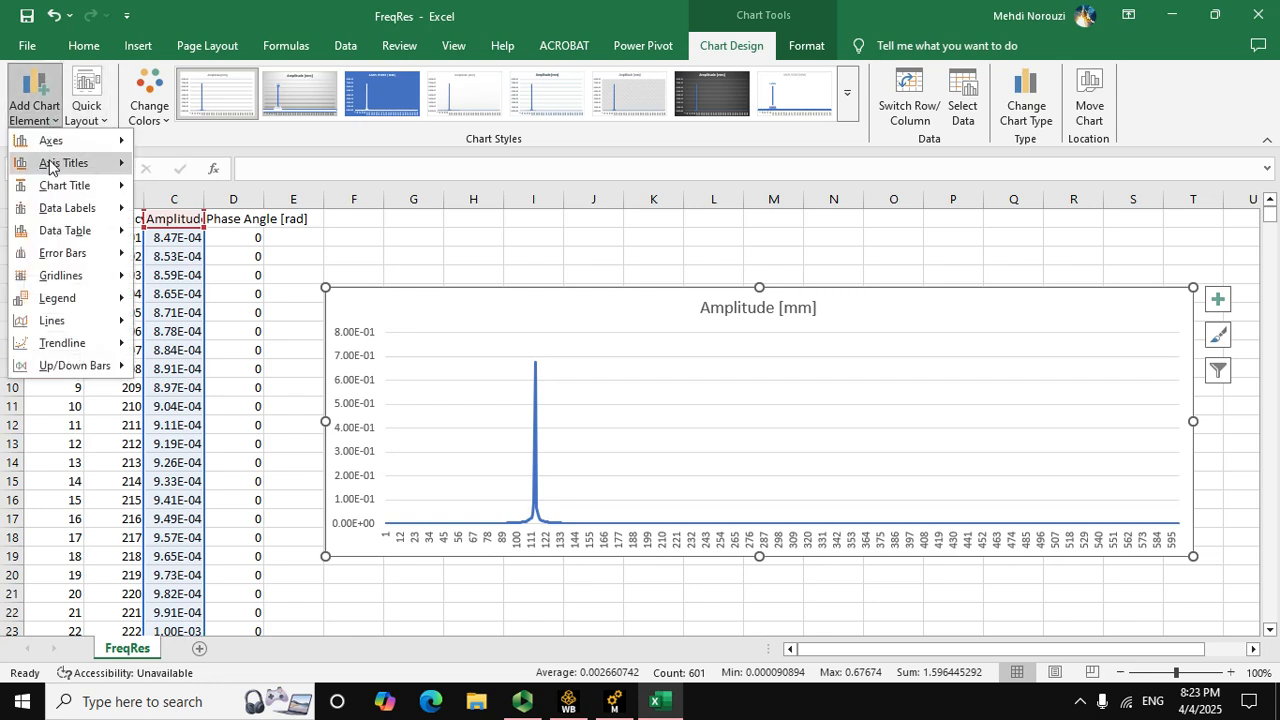
mouse_move(52, 147)
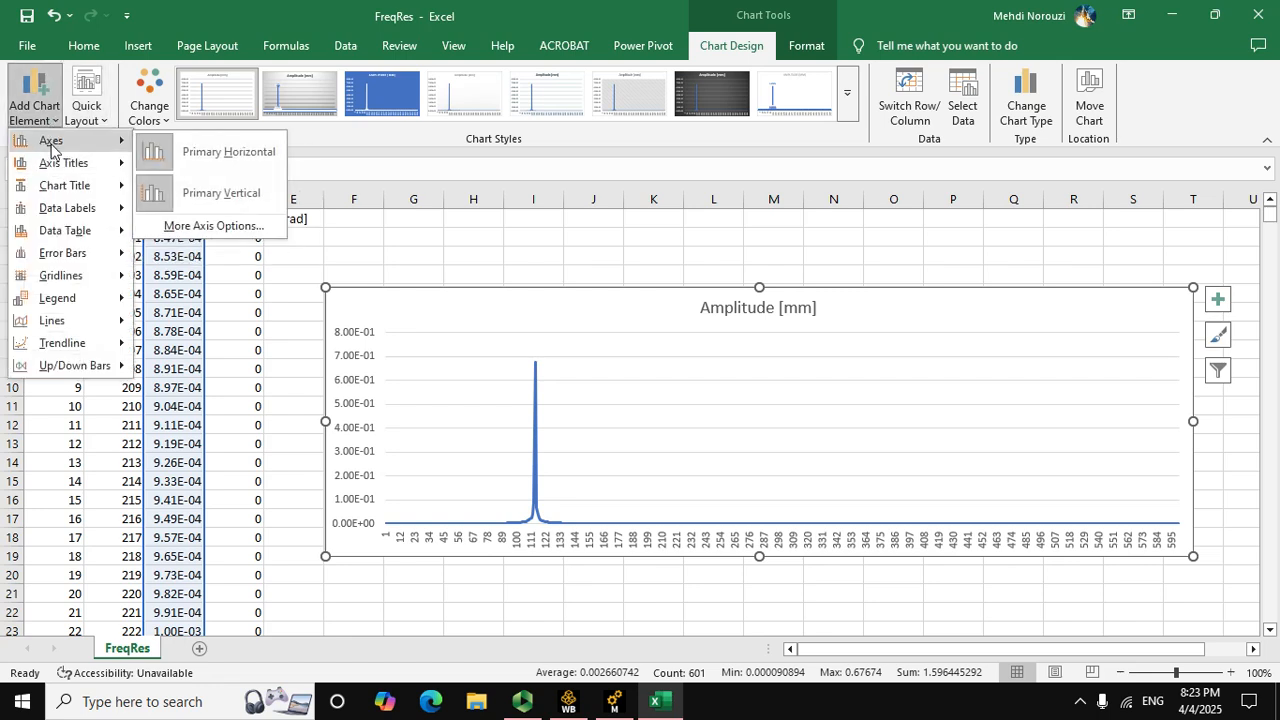
mouse_move(68, 328)
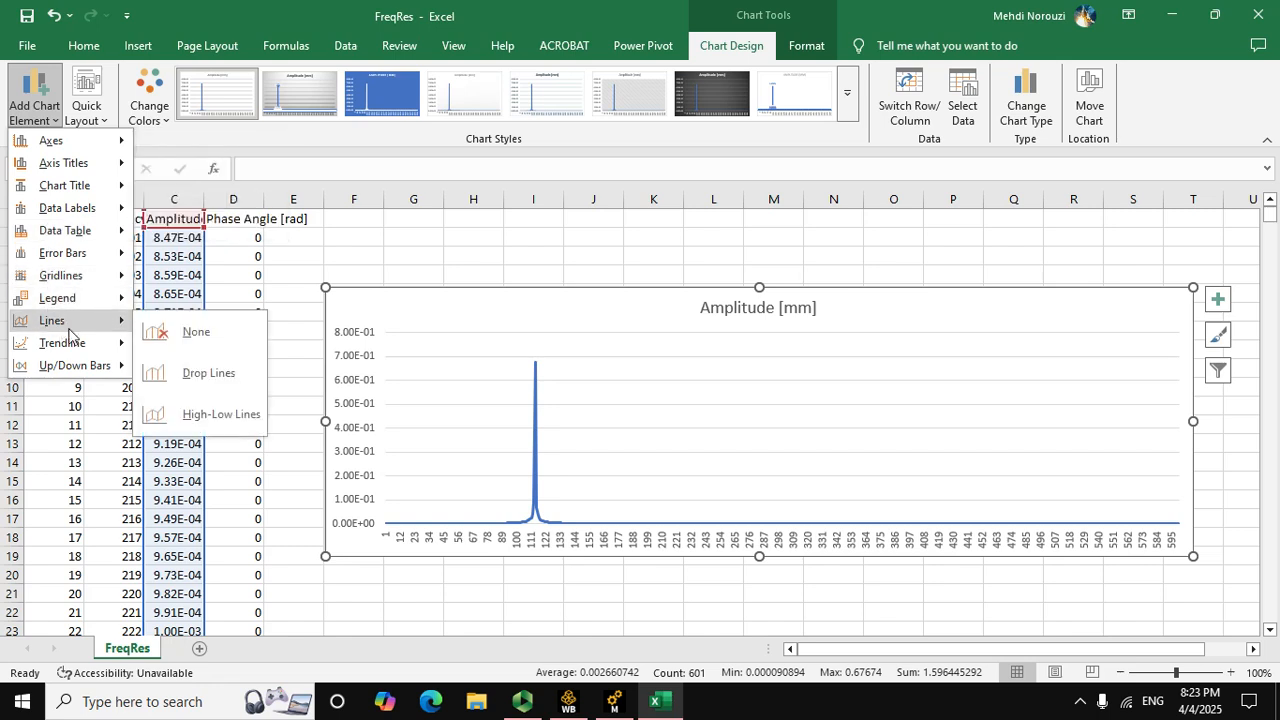
- Apply a base-10 logarithmic scale to the amplitude chart's vertical axis
click(360, 402)
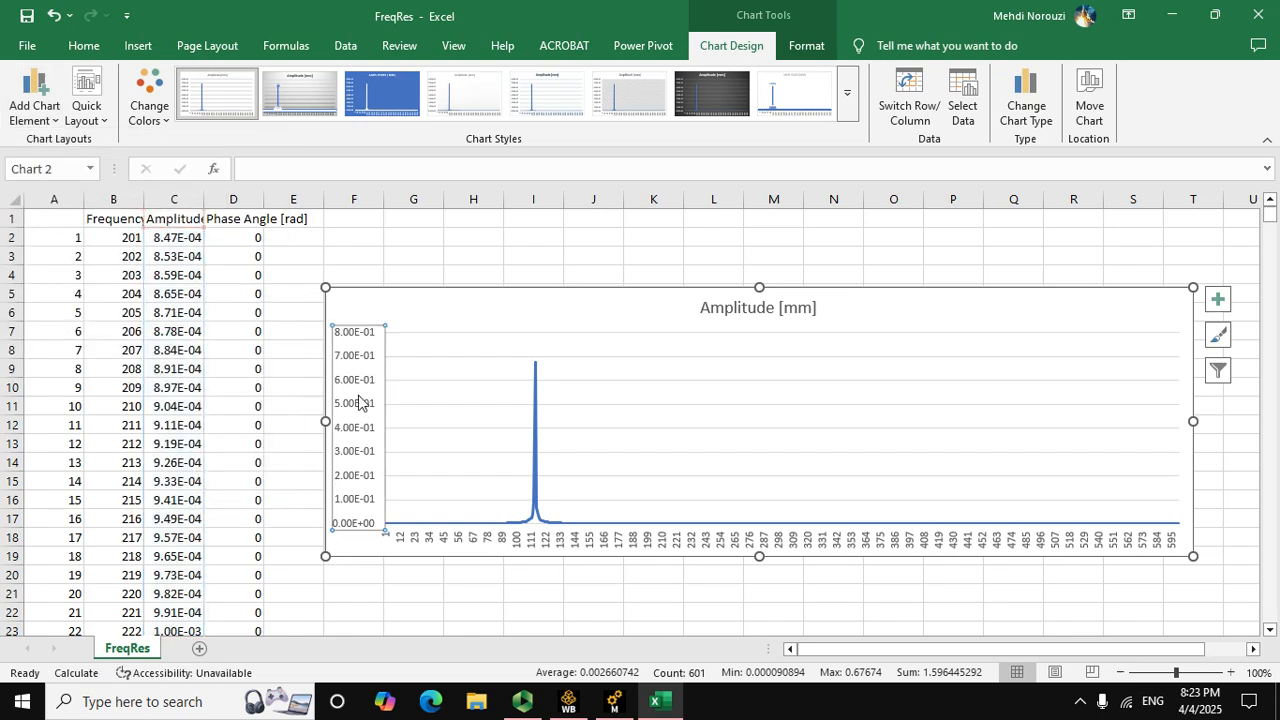
double_click(361, 389)
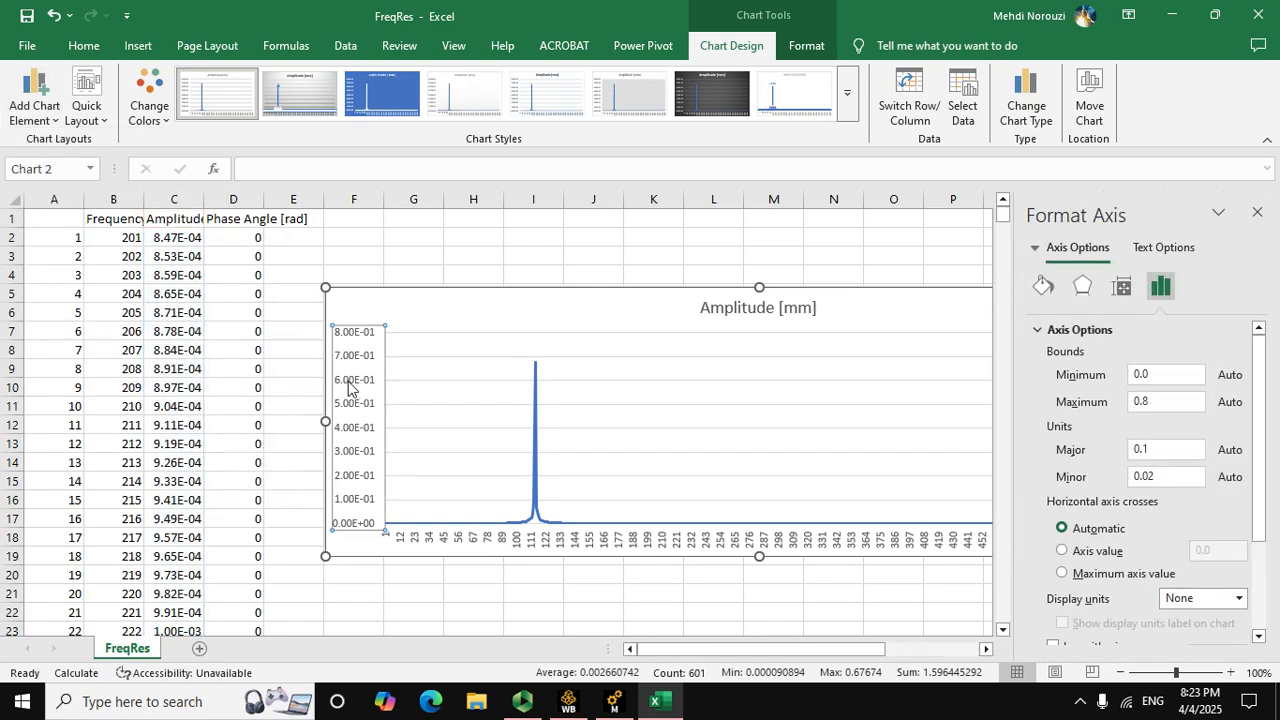
drag(1262, 406, 1262, 508)
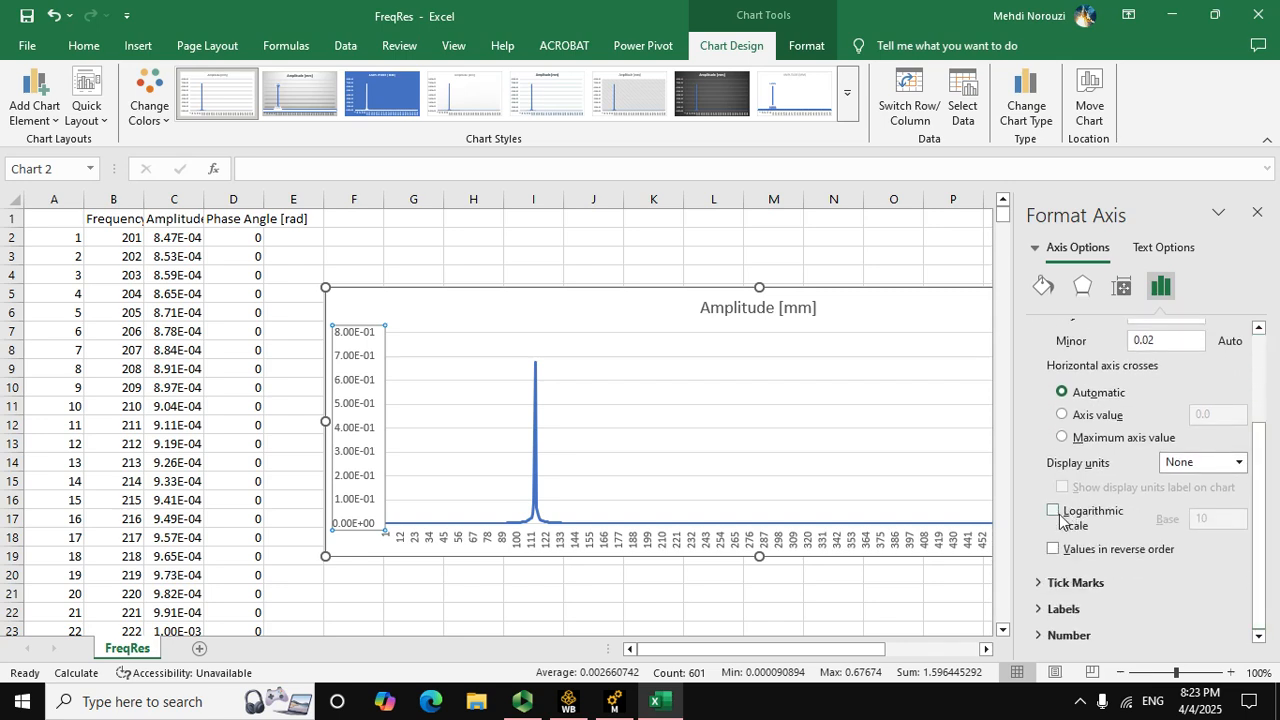
click(1055, 512)
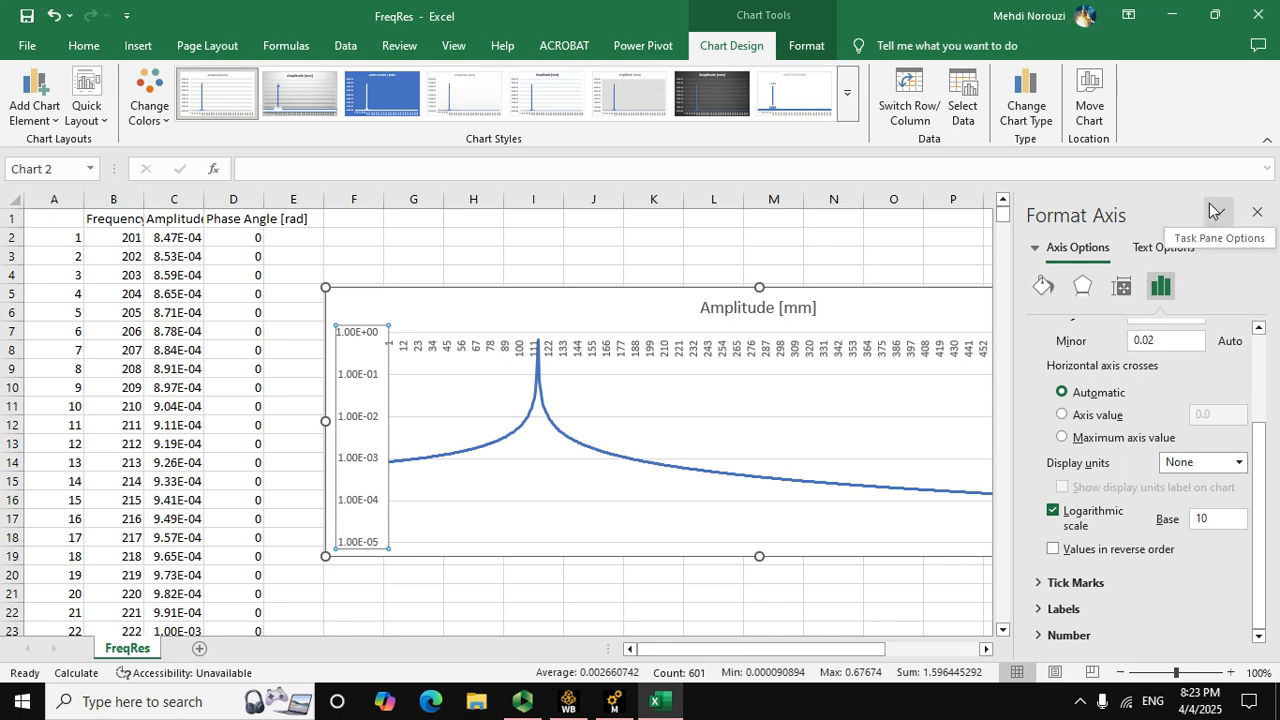
click(1257, 211)
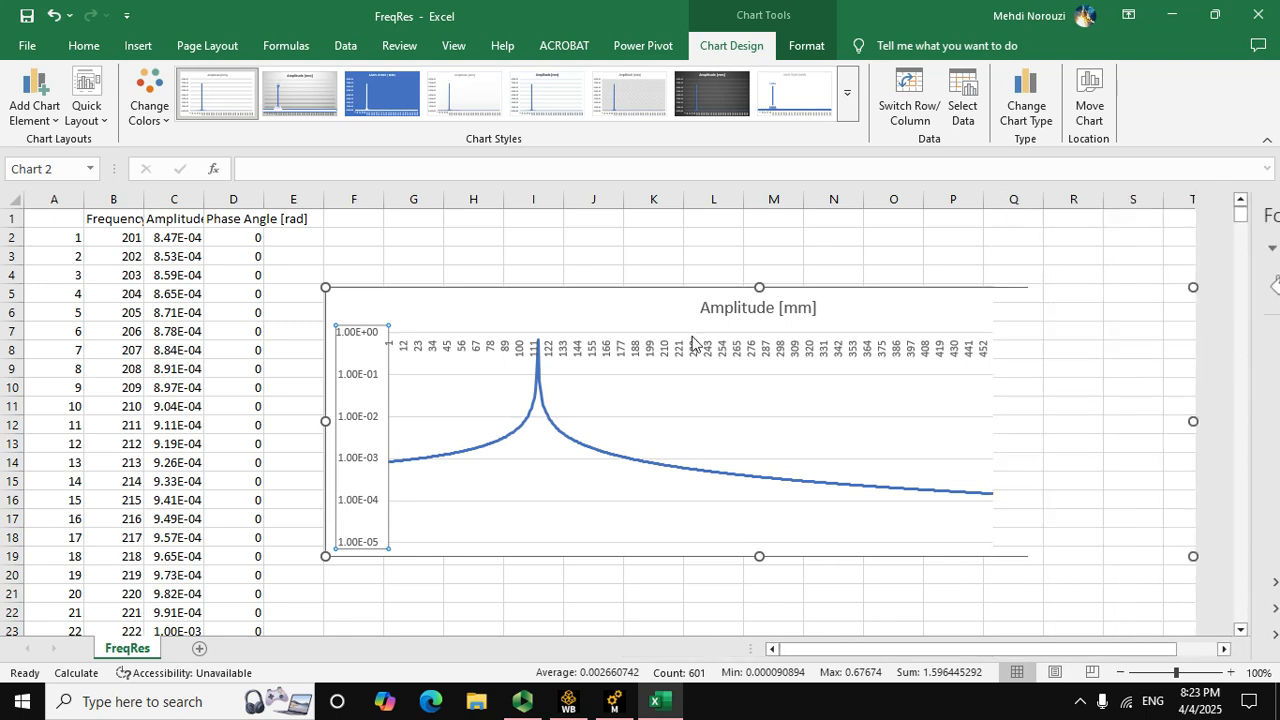
- Deselect the chart and close the FreqRes workbook without saving, returning to Ansys Mechanical
click(800, 244)
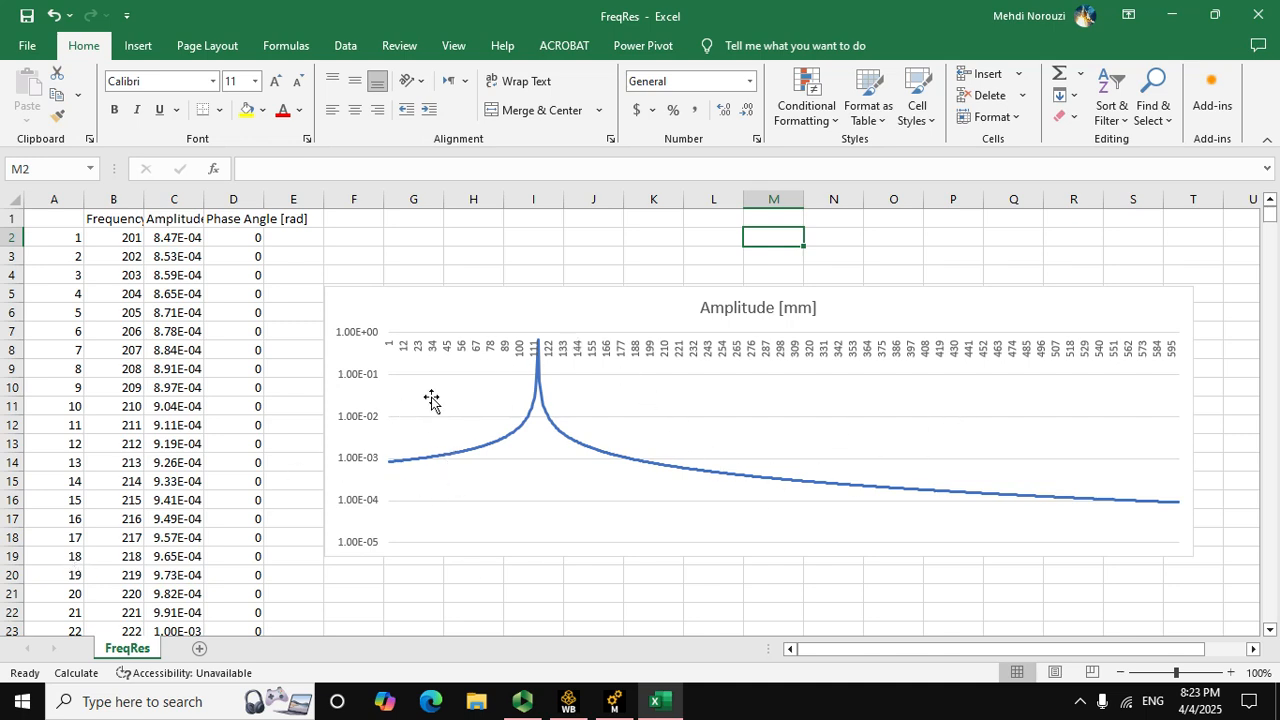
click(893, 255)
click(1258, 15)
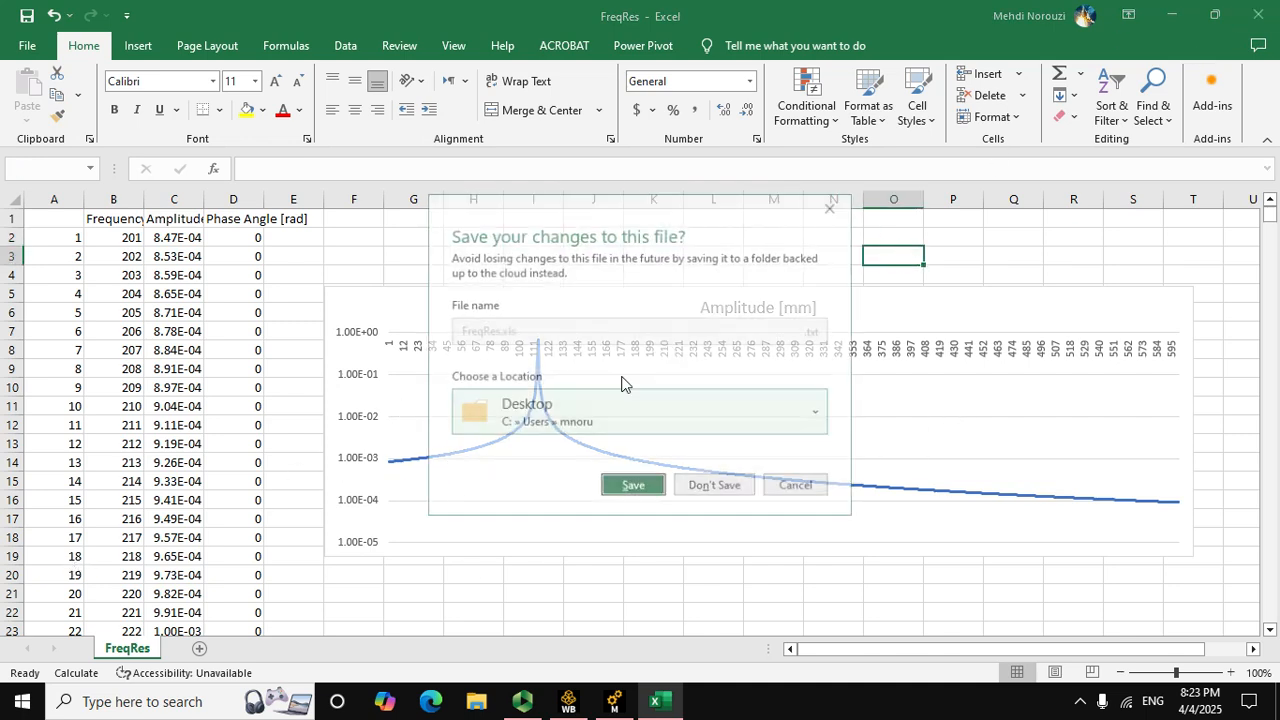
click(712, 487)
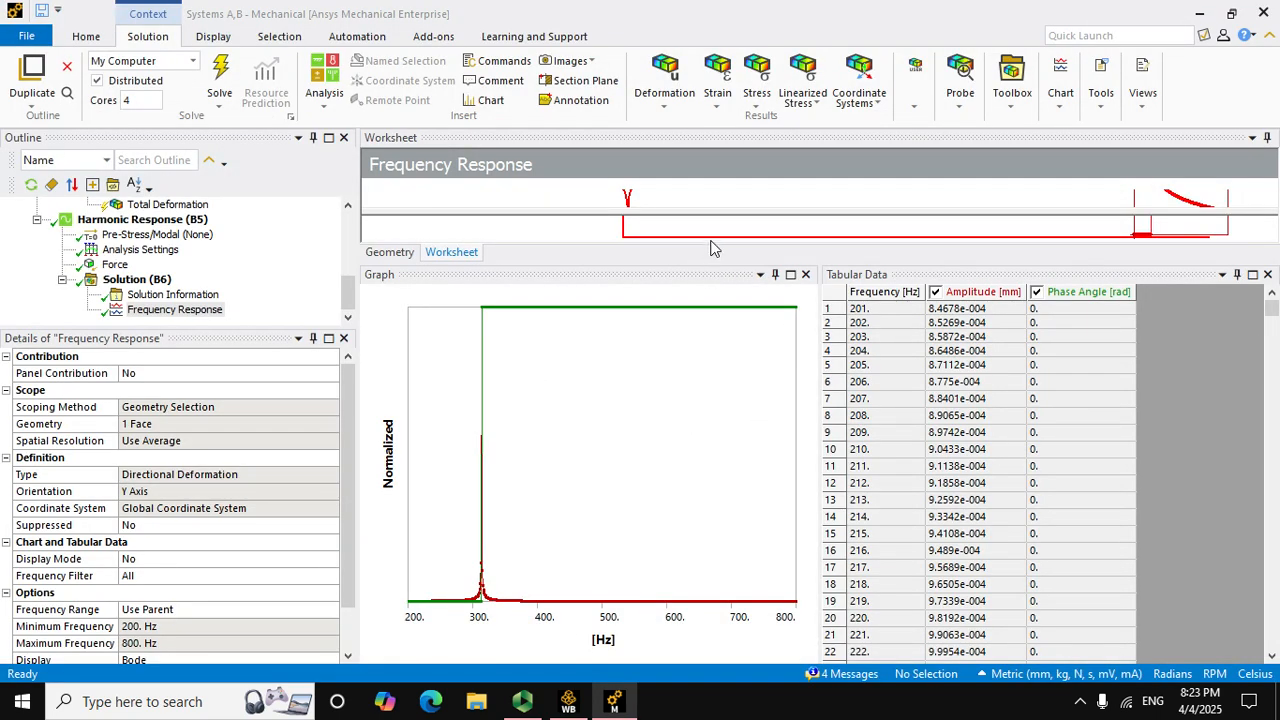
- Enlarge the Frequency Response worksheet and its amplitude plot, keeping the Frequency Response result selected
drag(716, 268, 686, 447)
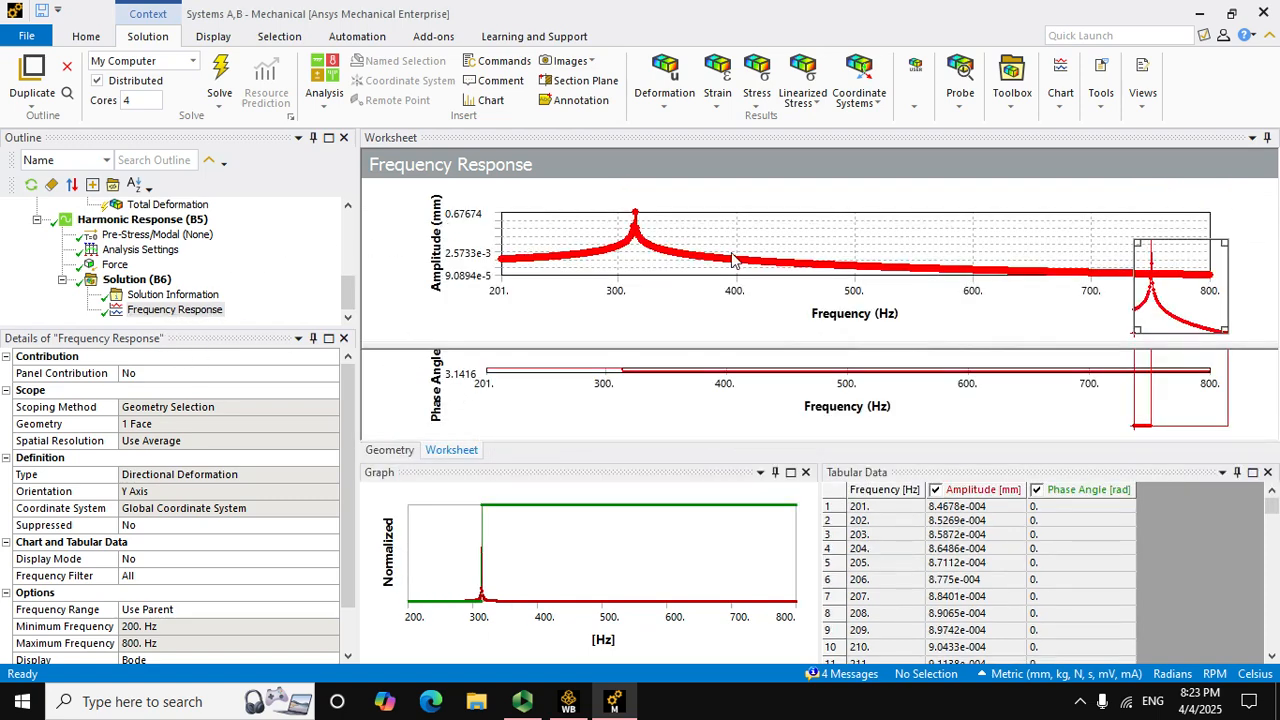
mouse_move(680, 356)
mouse_down()
mouse_move(683, 403)
mouse_move(686, 370)
mouse_up()
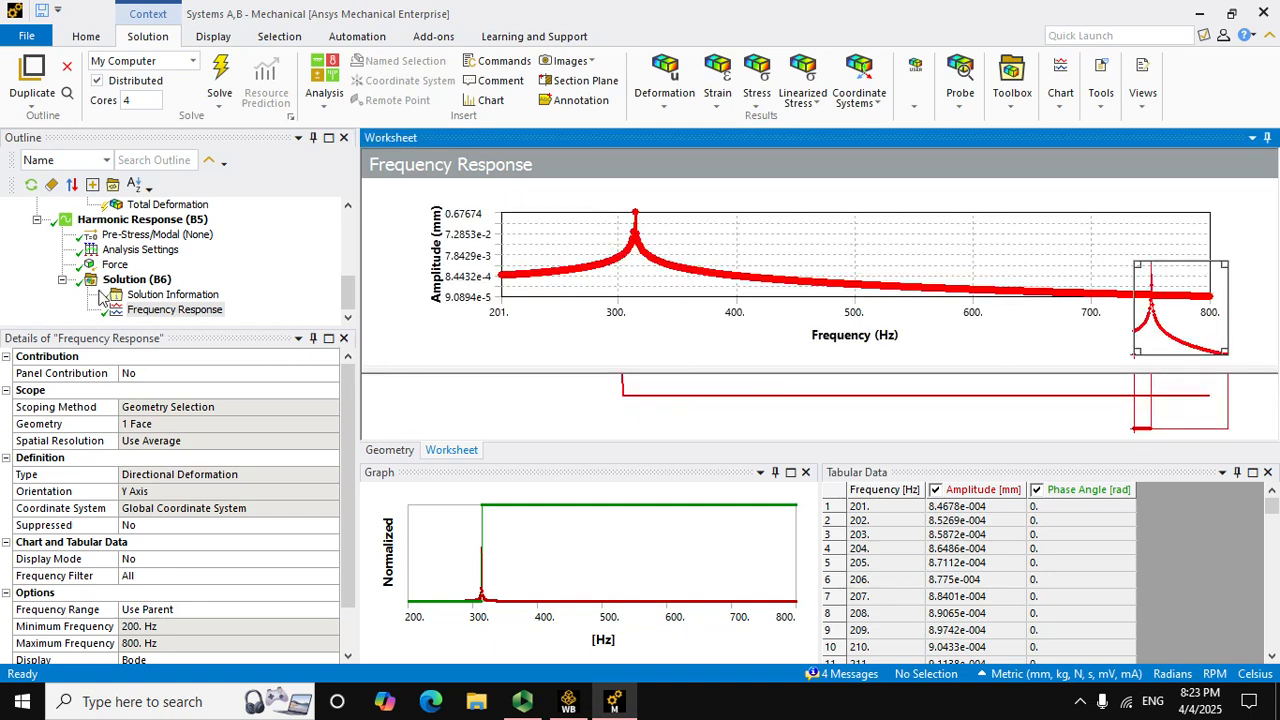
click(172, 294)
click(175, 309)
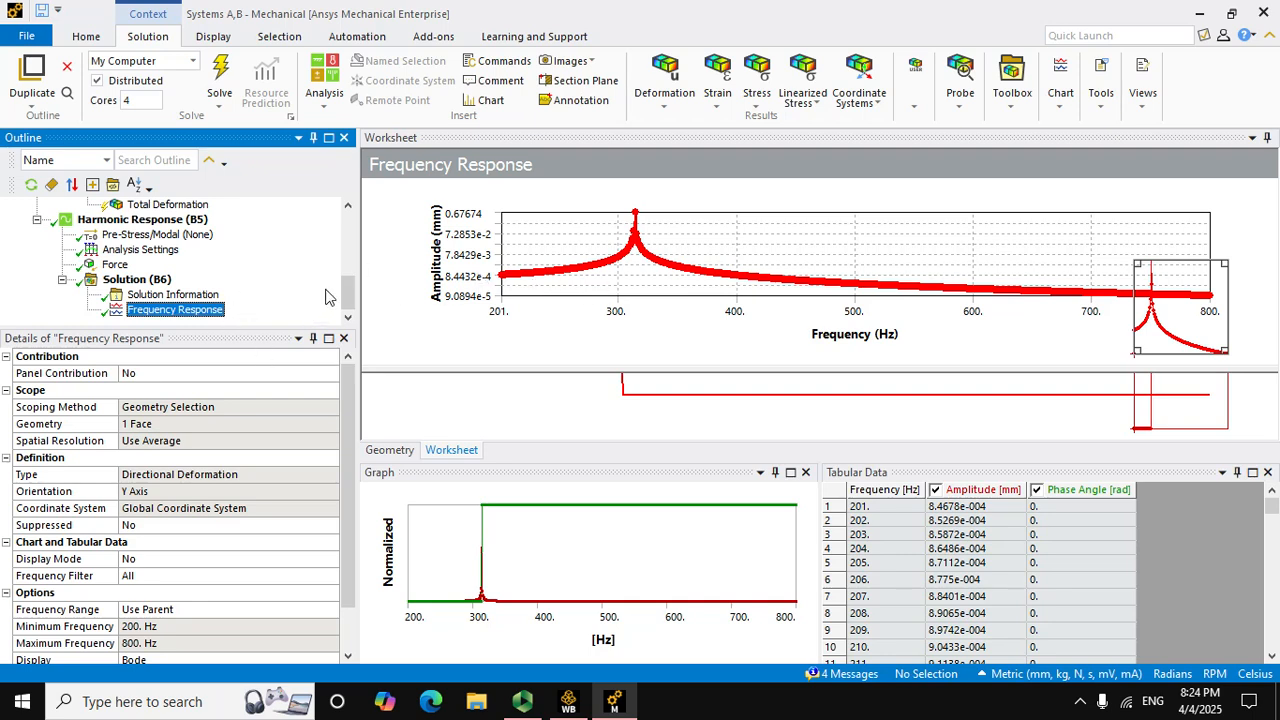
- Enlarge the model outline, solve the Modal (A5) analysis, and reopen the Frequency Response result
drag(348, 295, 348, 222)
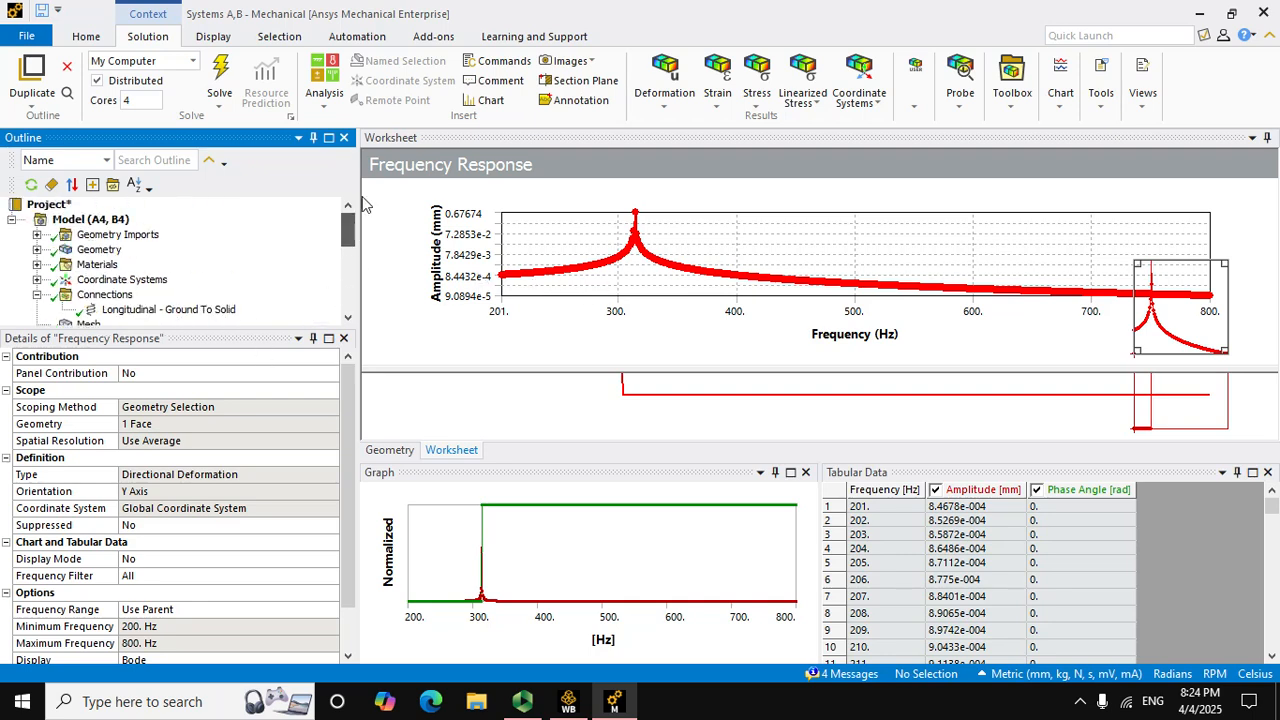
drag(157, 339, 150, 535)
scroll(140, 376, down, 1)
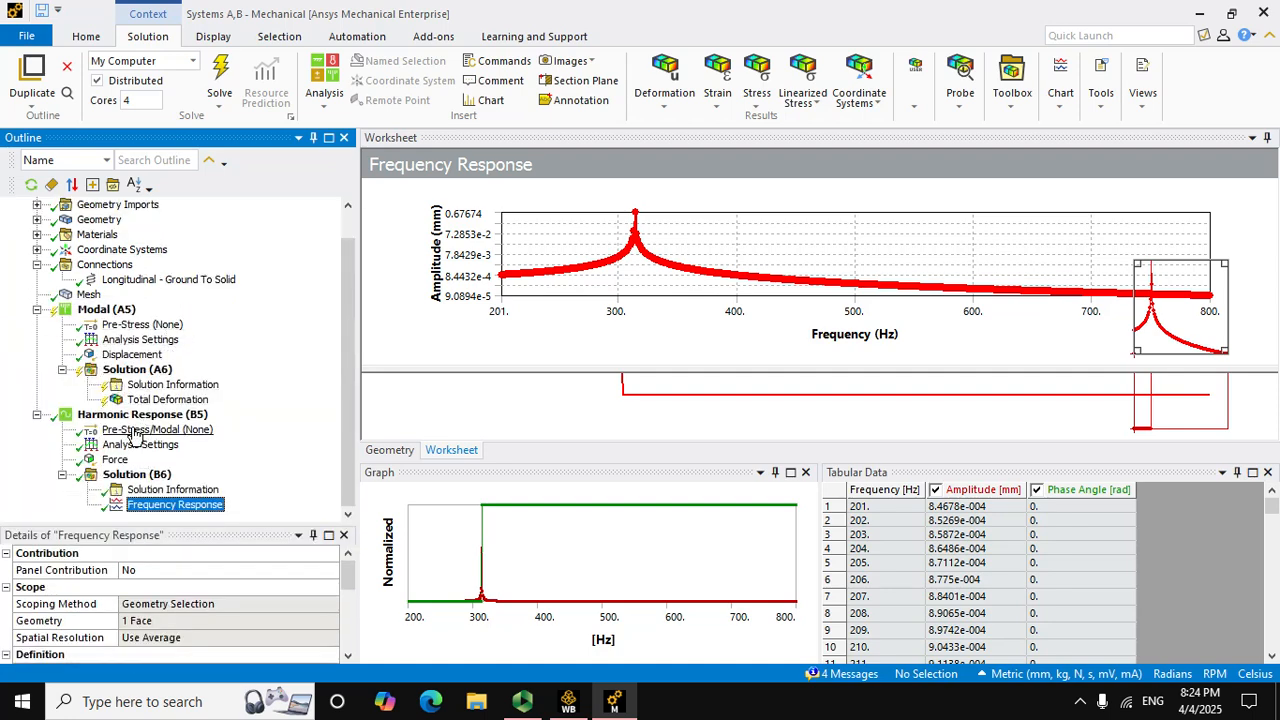
click(106, 309)
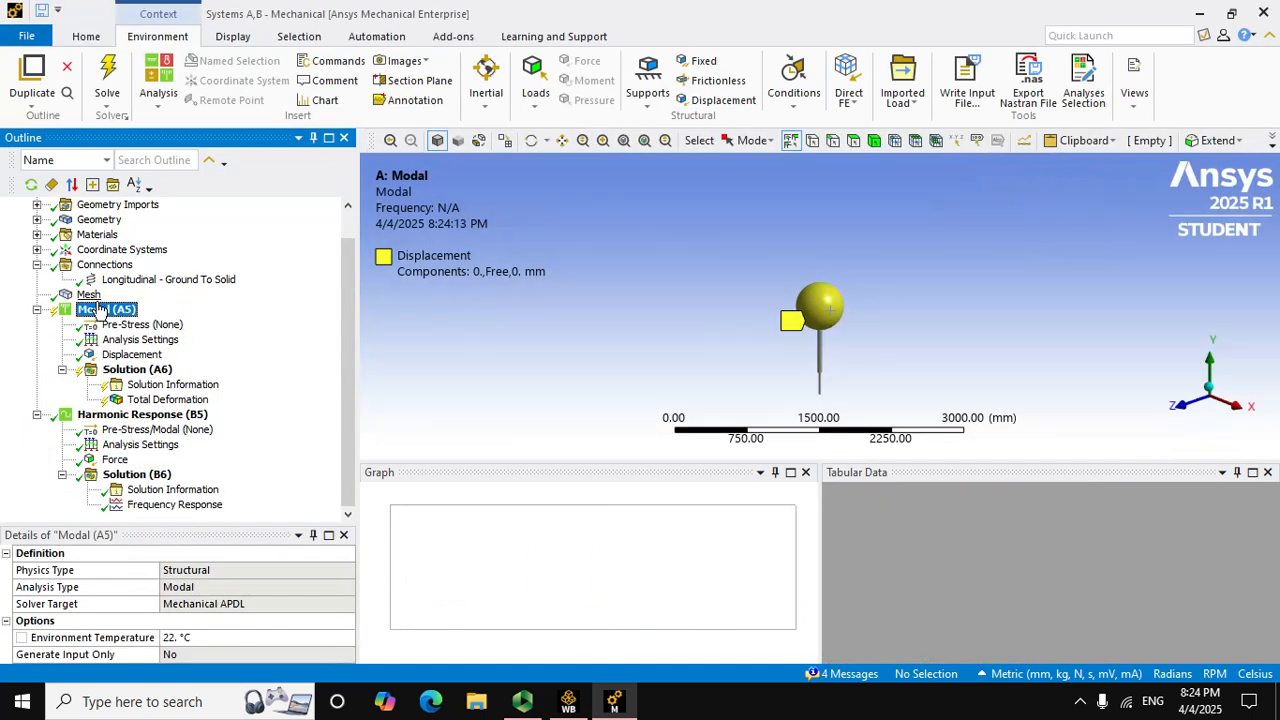
click(110, 85)
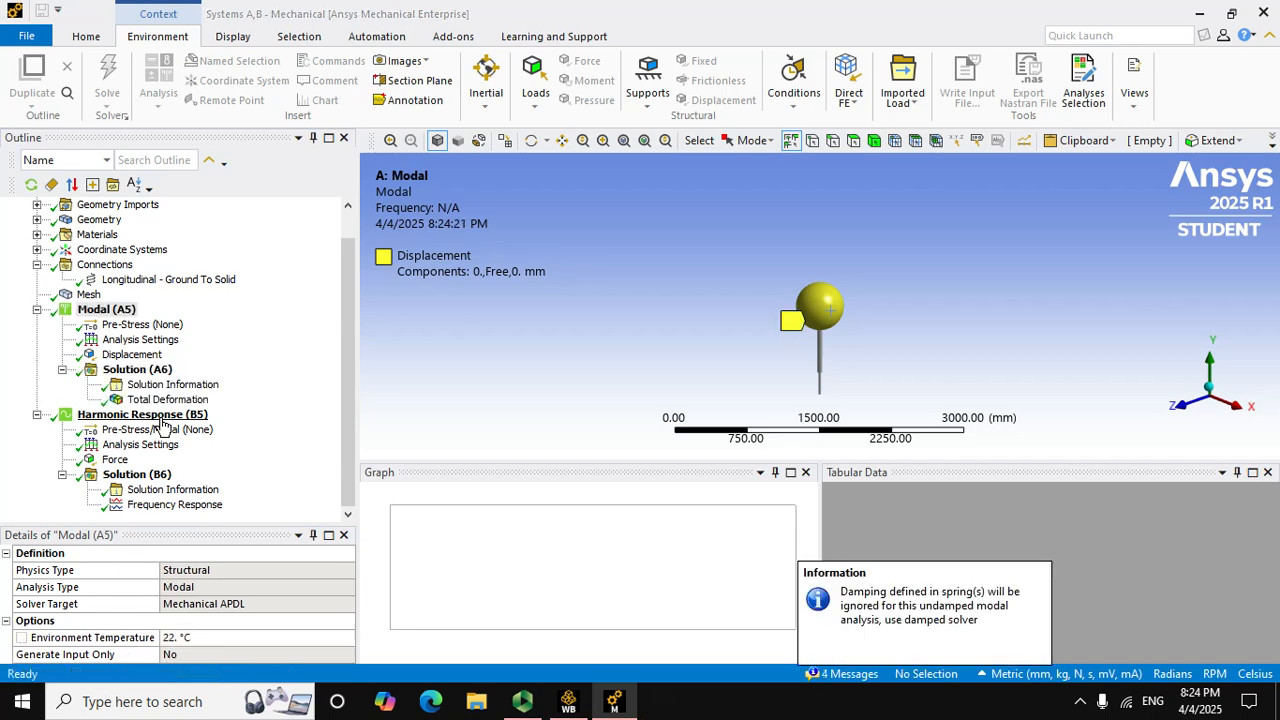
click(160, 505)
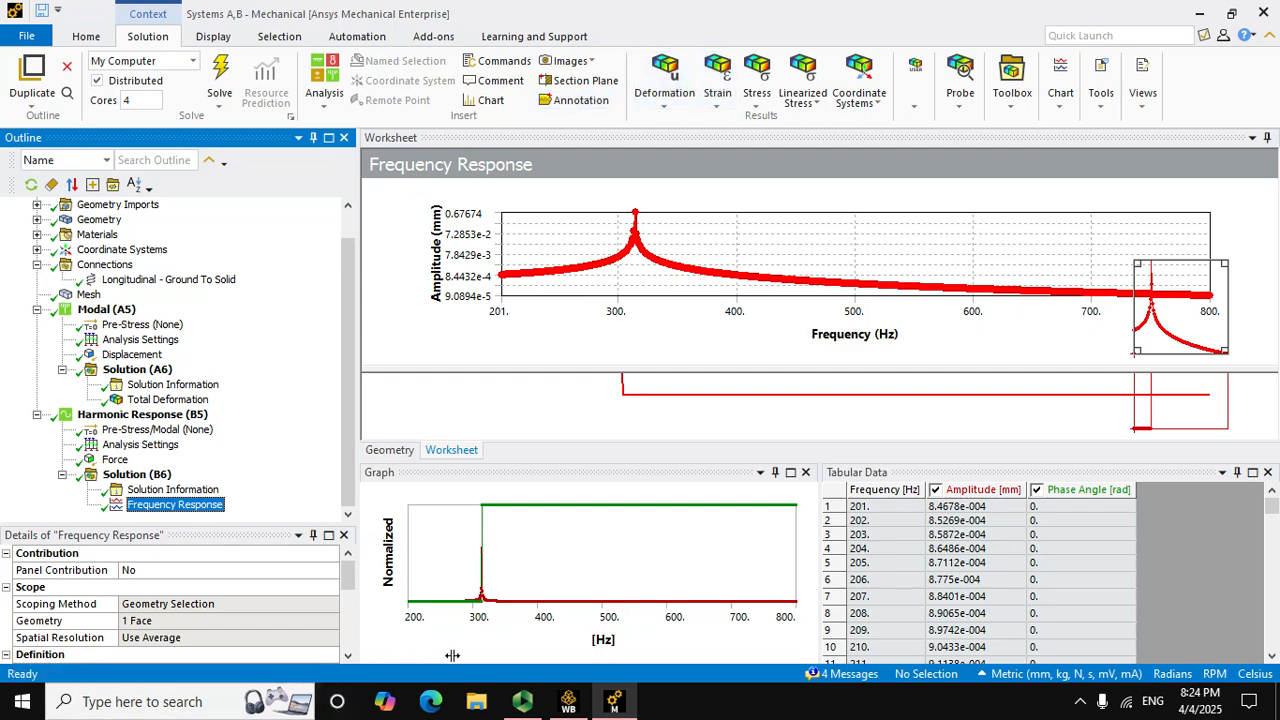
click(522, 701)
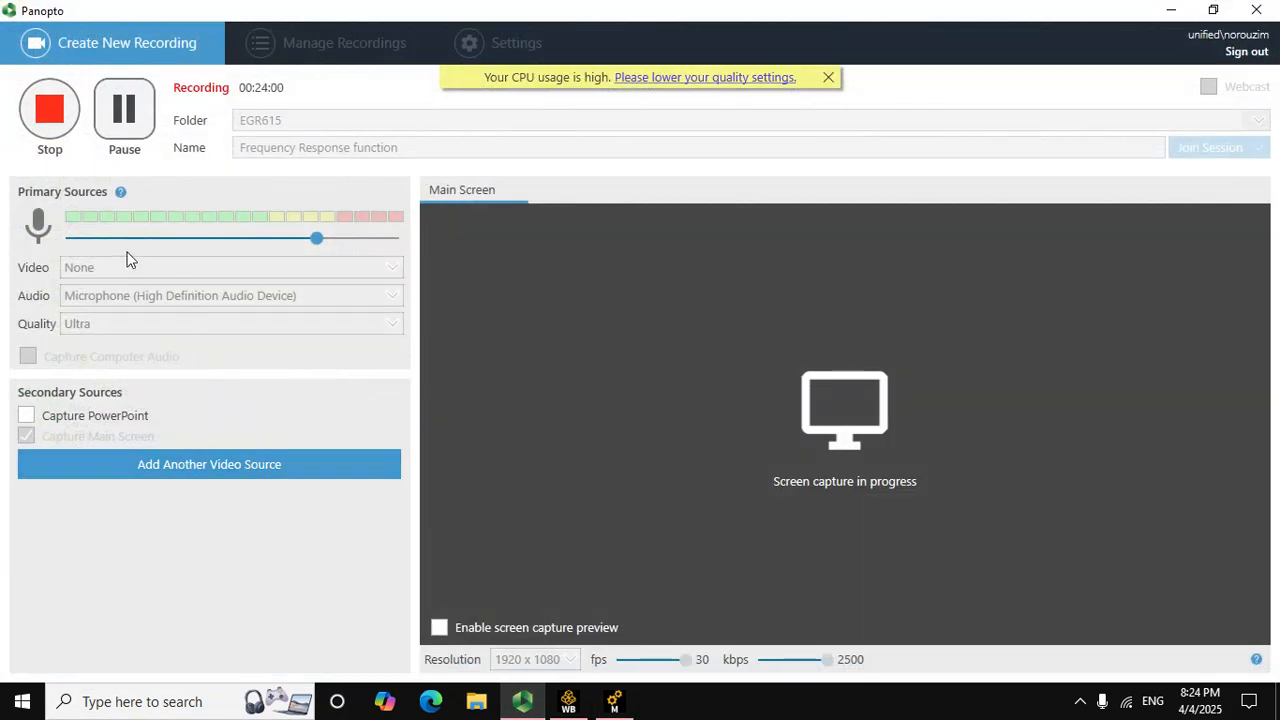